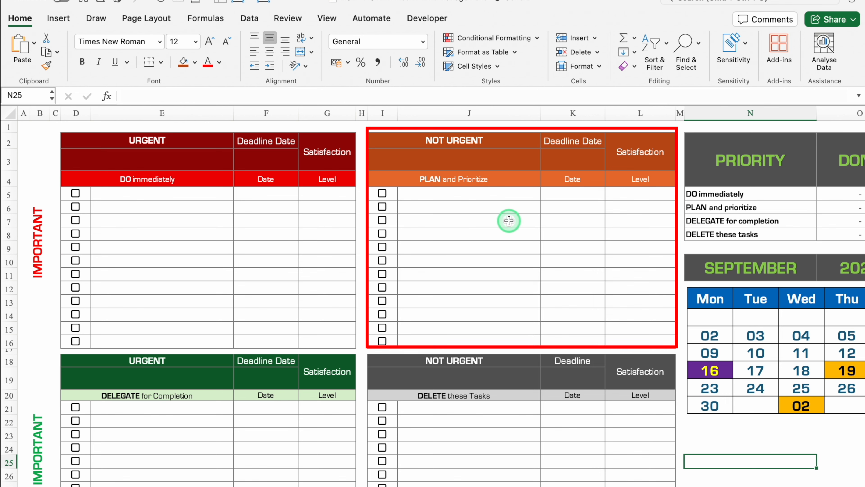
# Step: Enter Task 1 with the deadline 1-Jan-24 in the first row of the urgent DO immediately list
pyautogui.scroll(-3, 344, 348)
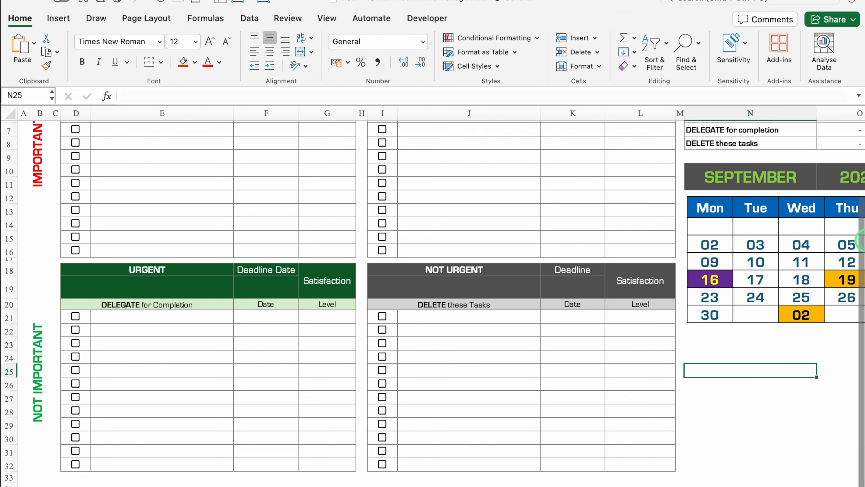
pyautogui.scroll(3, 855, 185)
pyautogui.scroll(1, 856, 186)
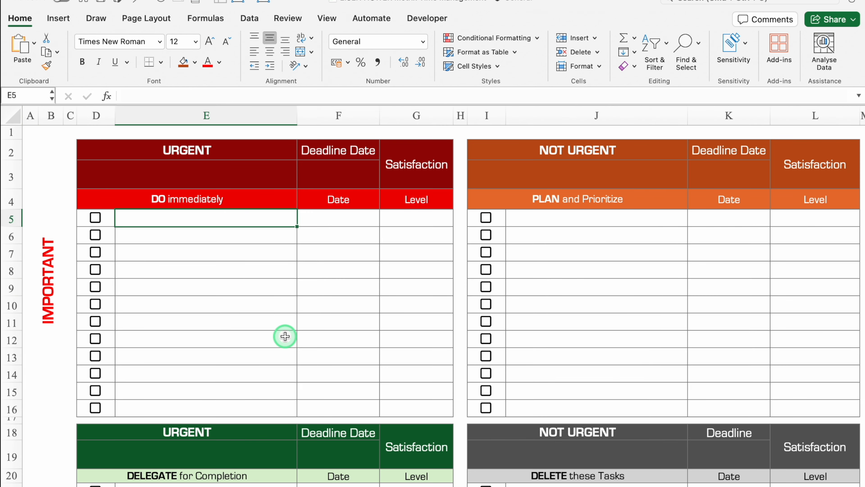
pyautogui.write('Task 1')
pyautogui.press('Return')
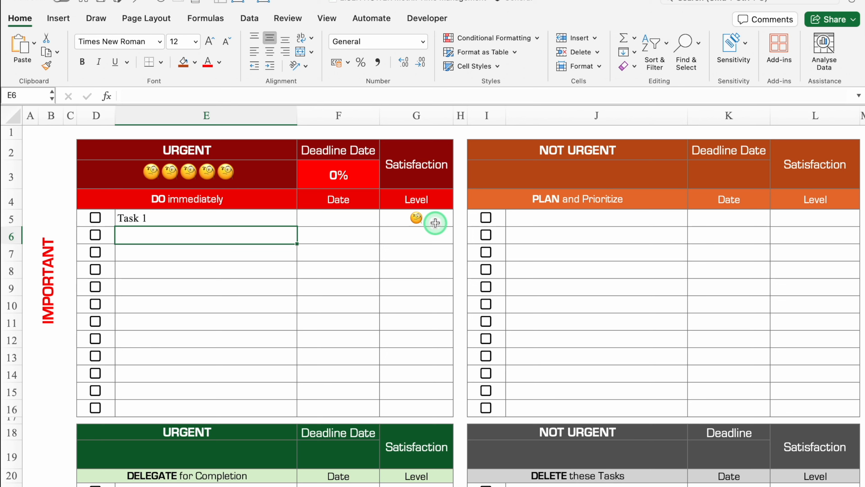
pyautogui.click(341, 221)
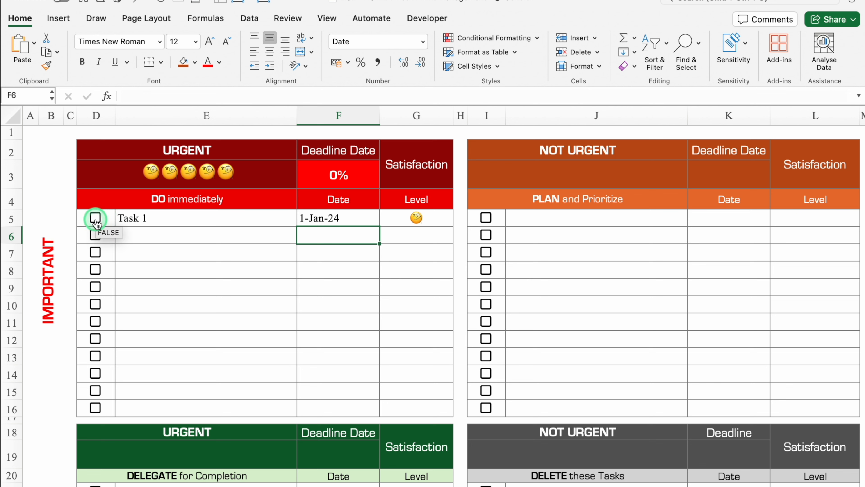
# Step: Mark Task 1 as done, clear the mark, and mark it as done again
pyautogui.click(95, 220)
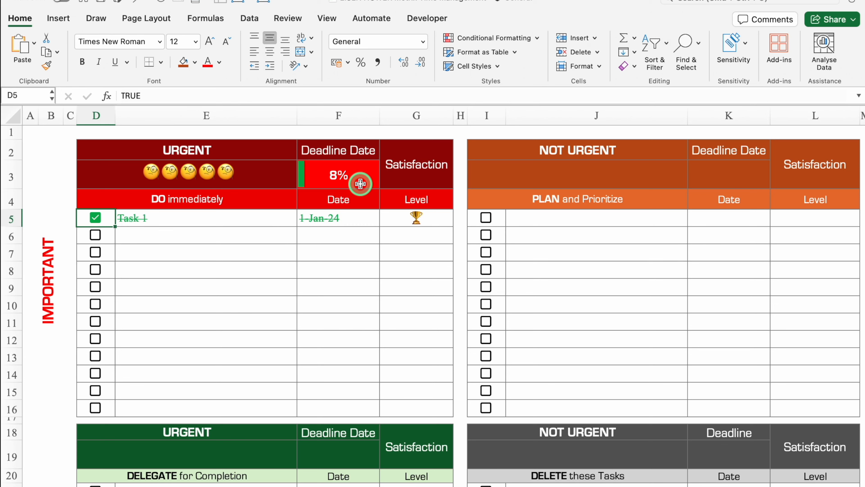
pyautogui.click(97, 221)
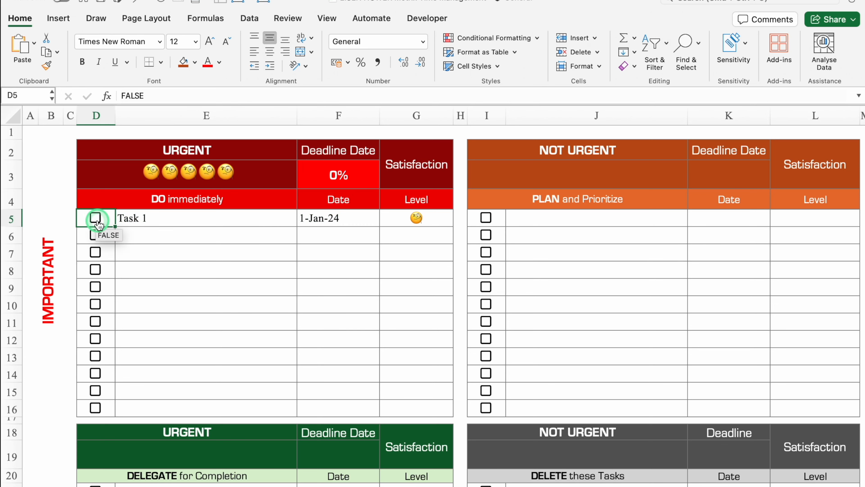
pyautogui.click(96, 220)
# Step: Fill the DO immediately list down to row 16 with Task 2 to Task 12 and dates through 12-Jan-24
pyautogui.click(194, 219)
pyautogui.moveTo(297, 226); pyautogui.dragTo(295, 411)
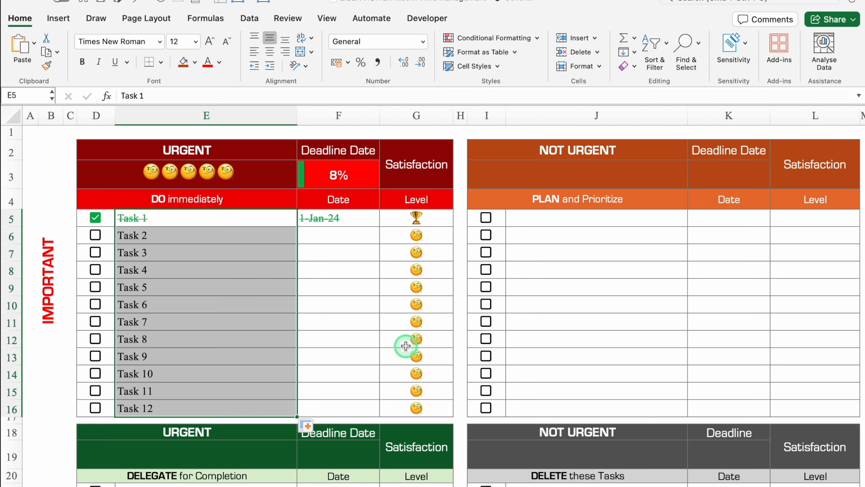
pyautogui.click(351, 220)
pyautogui.moveTo(379, 227); pyautogui.dragTo(385, 411)
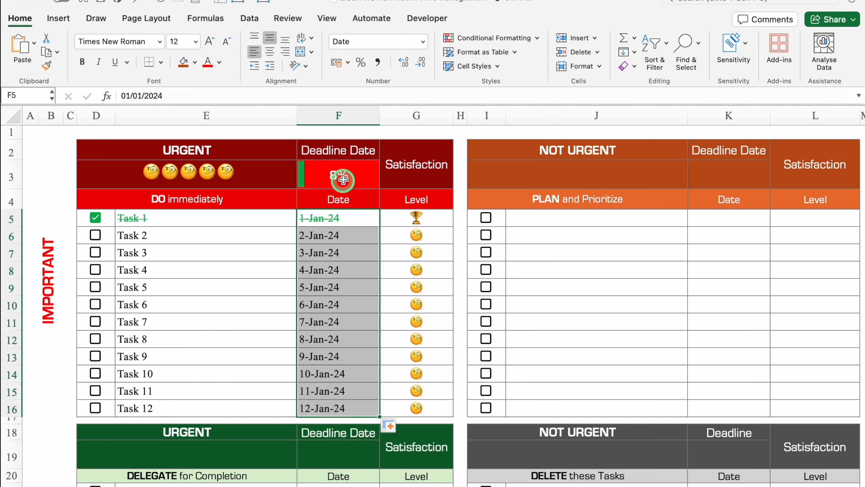
# Step: Mark Tasks 2 through 9 in the DO immediately list as done
pyautogui.click(95, 235)
pyautogui.click(96, 254)
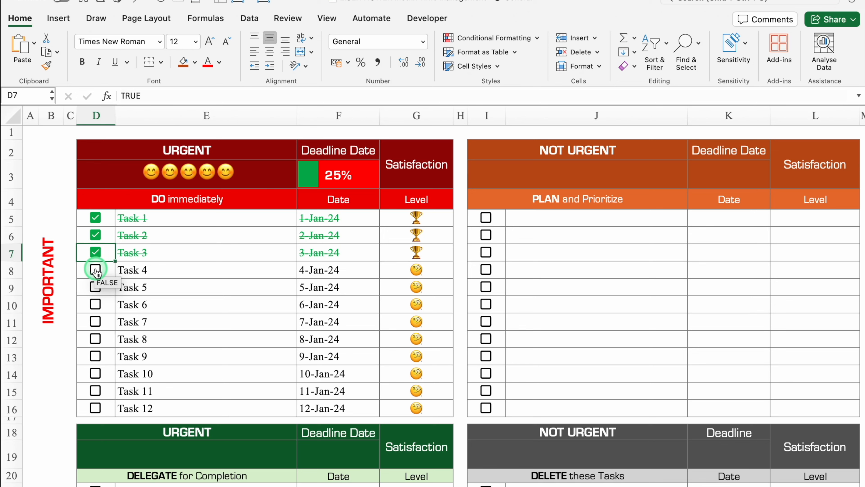
pyautogui.click(95, 269)
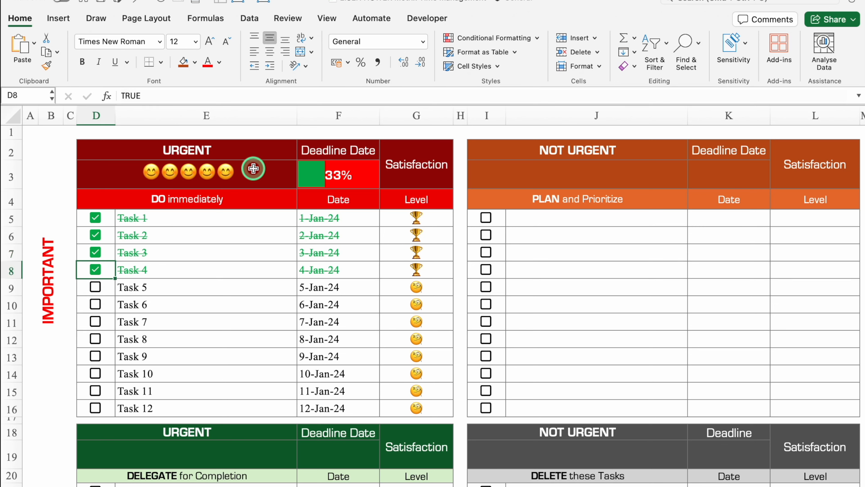
pyautogui.click(96, 288)
pyautogui.click(95, 305)
pyautogui.click(95, 322)
pyautogui.click(95, 339)
pyautogui.click(96, 356)
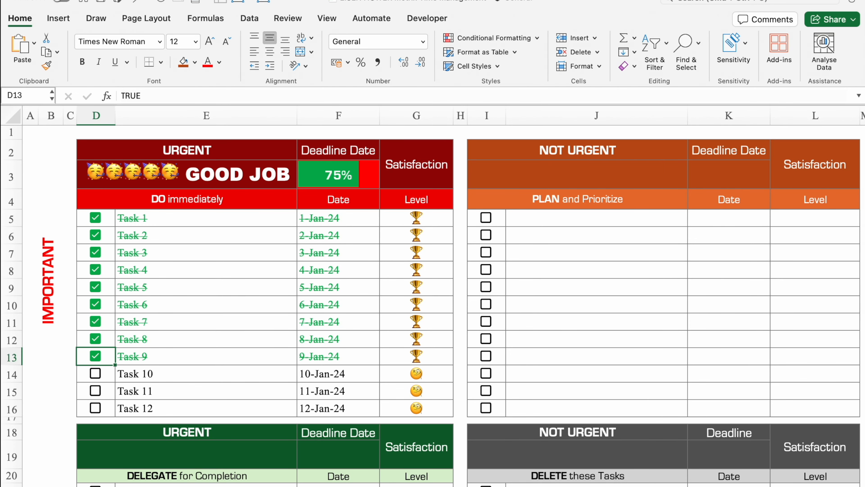
# Step: Examine the done and pending counts in the priority summary table
pyautogui.click(732, 486)
pyautogui.click(732, 486)
pyautogui.click(732, 486)
pyautogui.click(732, 486)
pyautogui.hscroll(3, 685, 144)
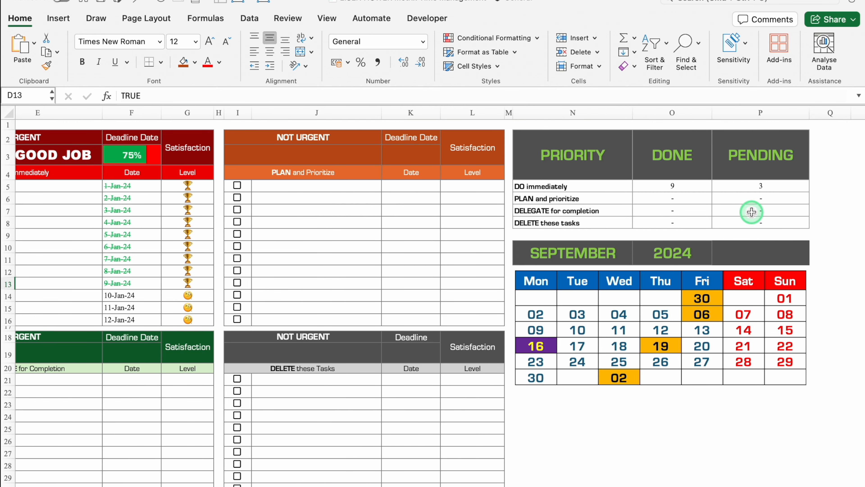
pyautogui.hscroll(-3, 593, 400)
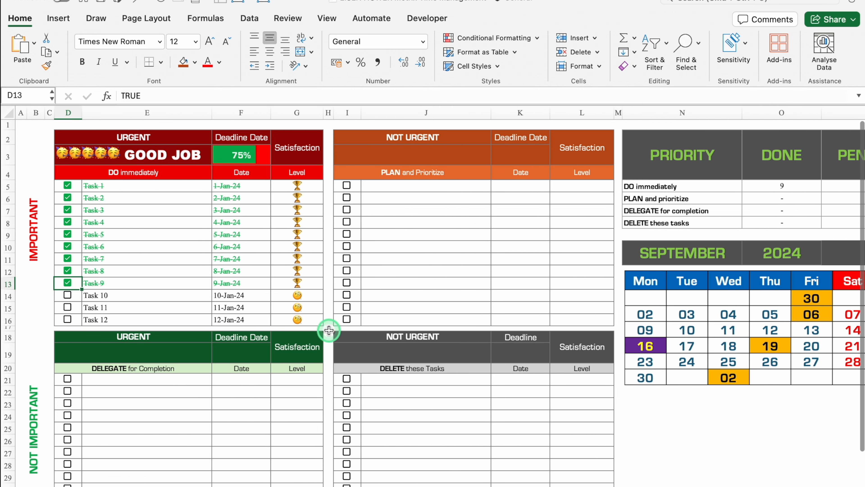
# Step: Clear the completion checkboxes of Tasks 1 through 9 and check the priority summary
pyautogui.click(67, 185)
pyautogui.click(67, 198)
pyautogui.click(67, 210)
pyautogui.click(67, 222)
pyautogui.click(68, 234)
pyautogui.click(67, 246)
pyautogui.click(67, 258)
pyautogui.click(67, 271)
pyautogui.click(67, 282)
pyautogui.hscroll(3, 739, 187)
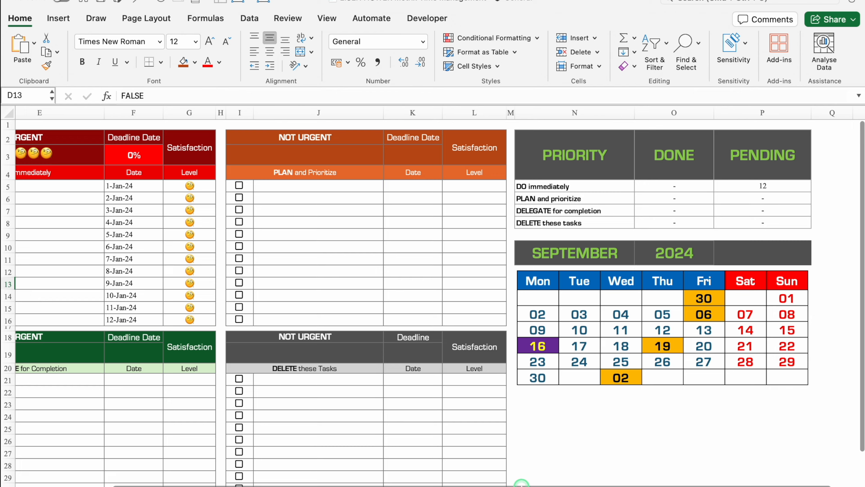
# Step: Mark Tasks 1 and 2 in the DO immediately list as done
pyautogui.hscroll(-3, 522, 477)
pyautogui.click(70, 185)
pyautogui.click(67, 197)
pyautogui.hscroll(3, 354, 478)
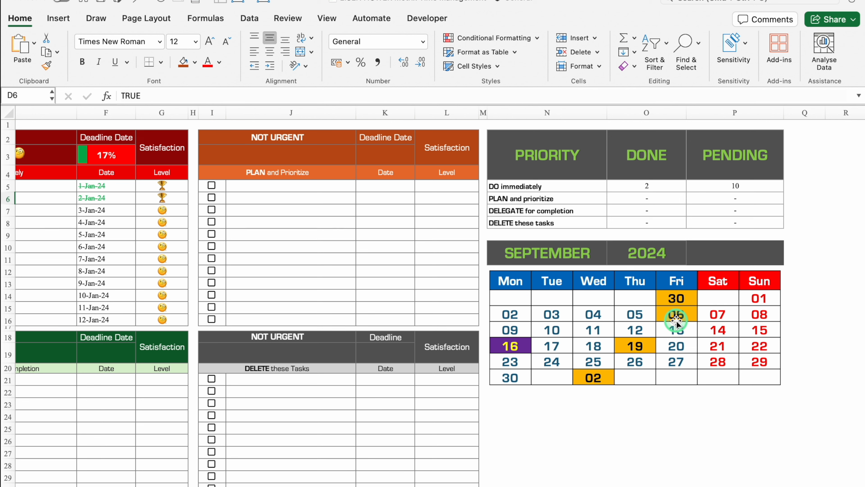
# Step: Set the calendar's month in cell N10 to JANUARY
pyautogui.click(546, 252)
pyautogui.click(611, 247)
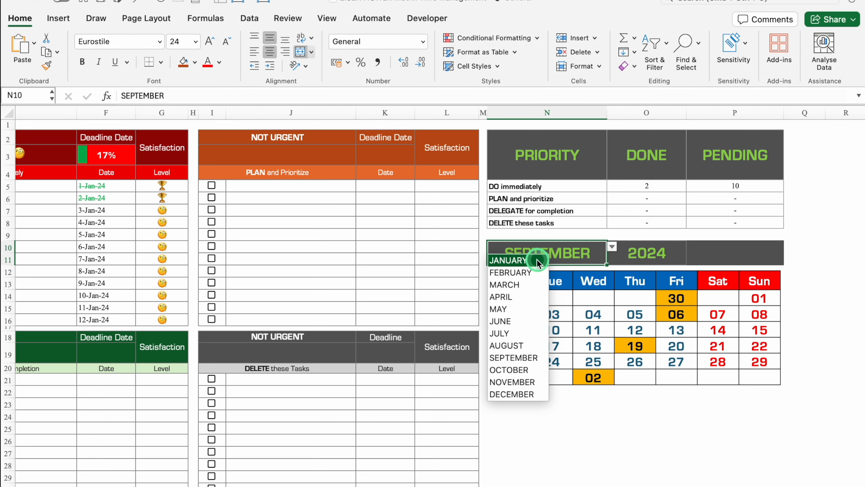
pyautogui.click(531, 256)
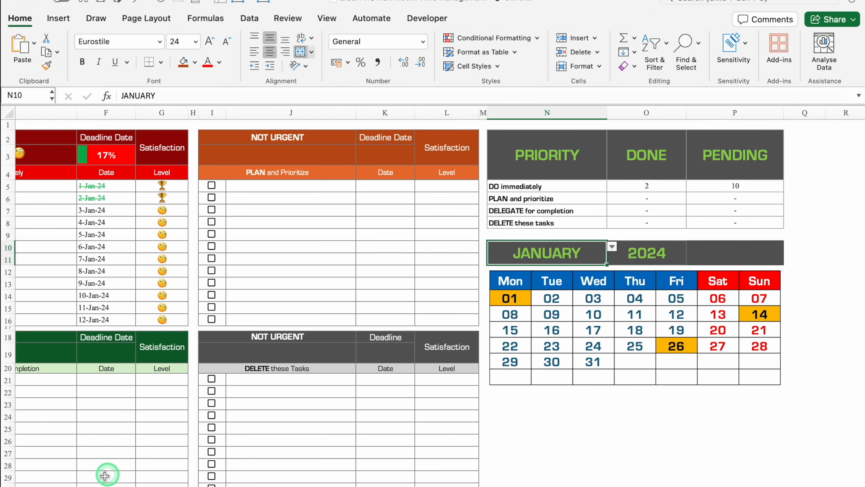
# Step: Review the supporting sheet with its calendar, month and year lists, and holiday table
pyautogui.click(262, 486)
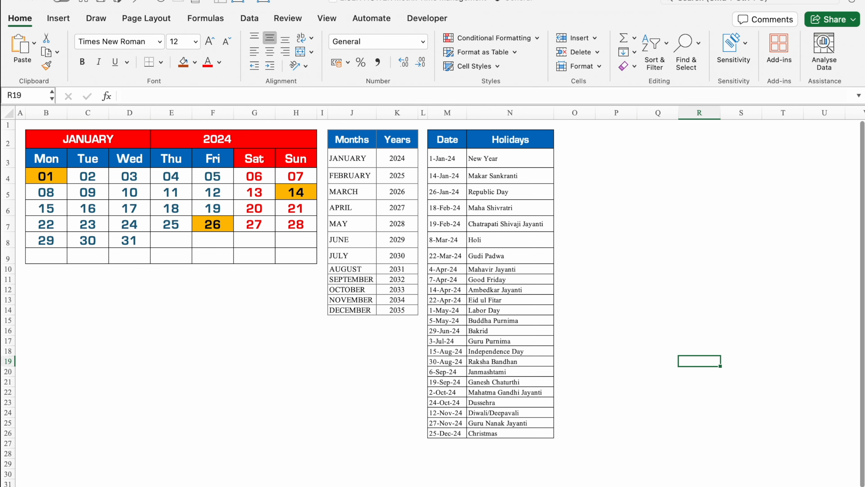
pyautogui.click(197, 486)
pyautogui.click(136, 486)
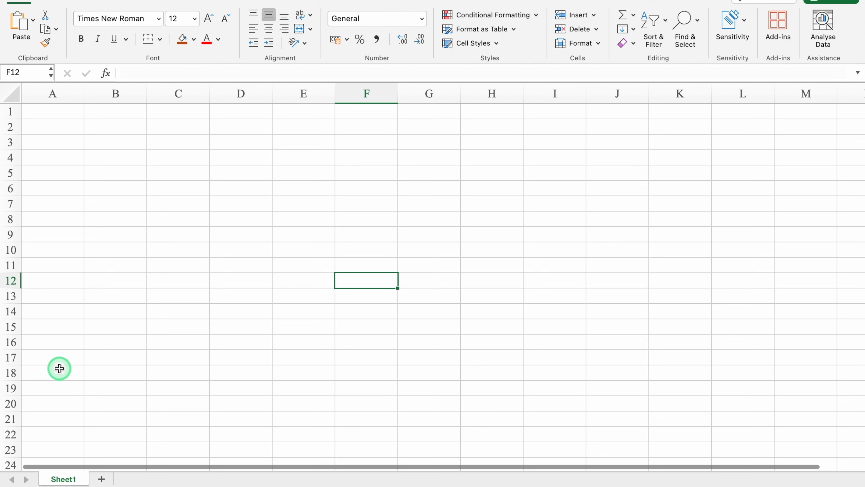
# Step: Rename Sheet1 of the blank workbook as the settings sheet and narrow column A to a thin margin
pyautogui.doubleClick(66, 479)
pyautogui.write('Se')
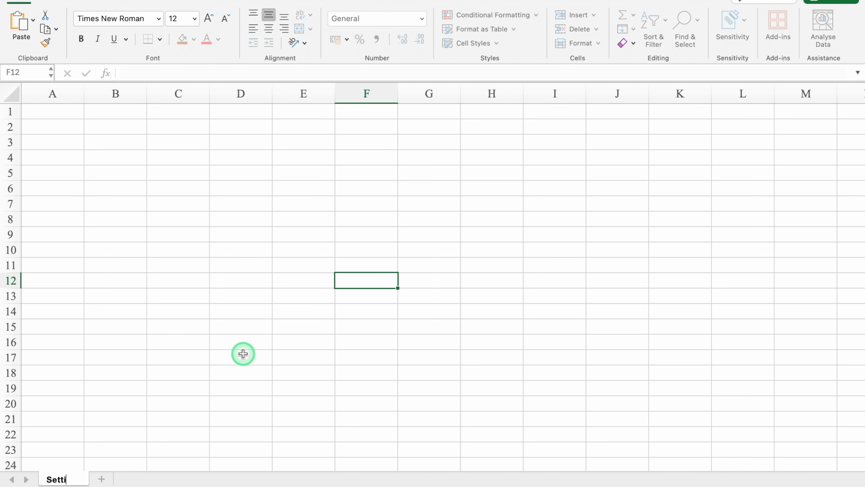
pyautogui.click(52, 127)
pyautogui.moveTo(82, 92); pyautogui.dragTo(34, 99)
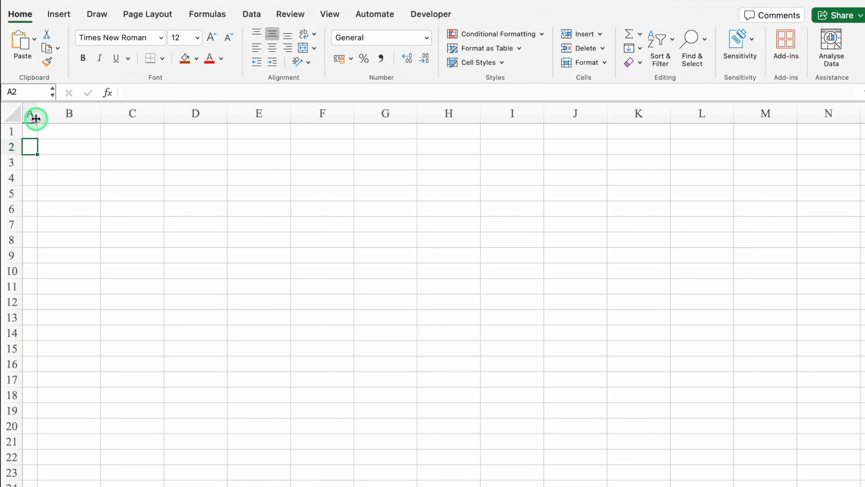
# Step: Merge and center B2:D2, E2:F2 and G2:H2 to form the calendar header cells
pyautogui.moveTo(67, 145); pyautogui.dragTo(193, 145)
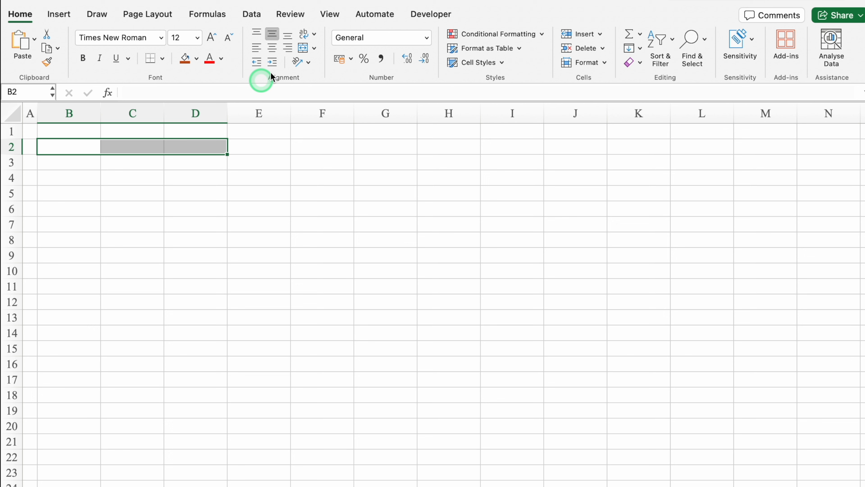
pyautogui.click(303, 48)
pyautogui.click(271, 146)
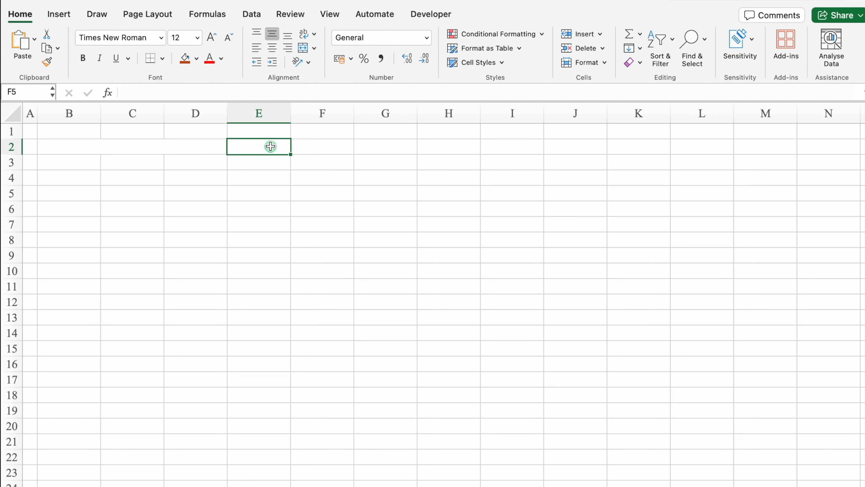
pyautogui.moveTo(270, 146); pyautogui.dragTo(428, 154)
pyautogui.click(303, 51)
# Step: Give the header range B2:H2 a red fill and white font colour
pyautogui.click(146, 147)
pyautogui.moveTo(146, 148); pyautogui.dragTo(384, 147)
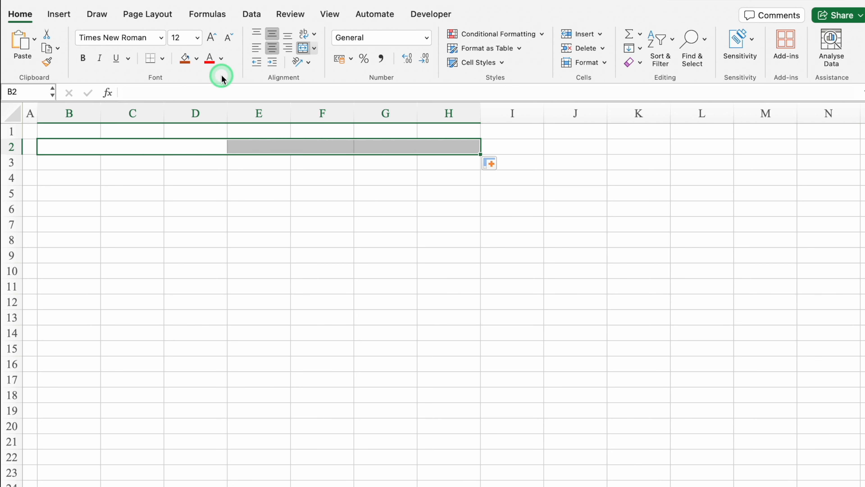
pyautogui.click(197, 58)
pyautogui.click(200, 205)
pyautogui.click(221, 58)
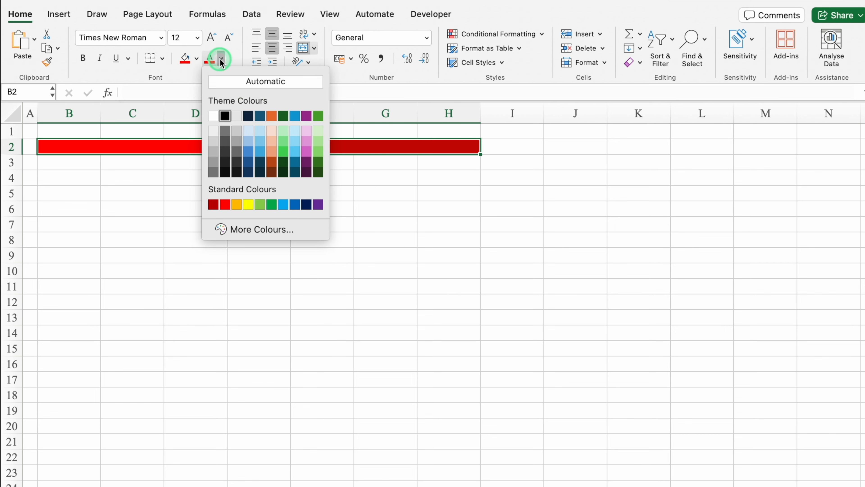
pyautogui.click(218, 117)
# Step: Enter January in the merged header cell B2 and 2024 in E2
pyautogui.click(220, 146)
pyautogui.write('J')
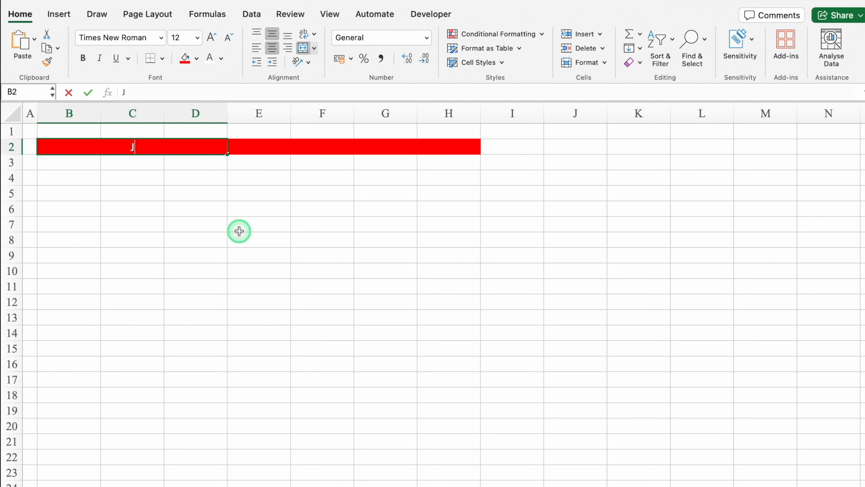
pyautogui.write('anuary')
pyautogui.press('Tab')
pyautogui.write('2')
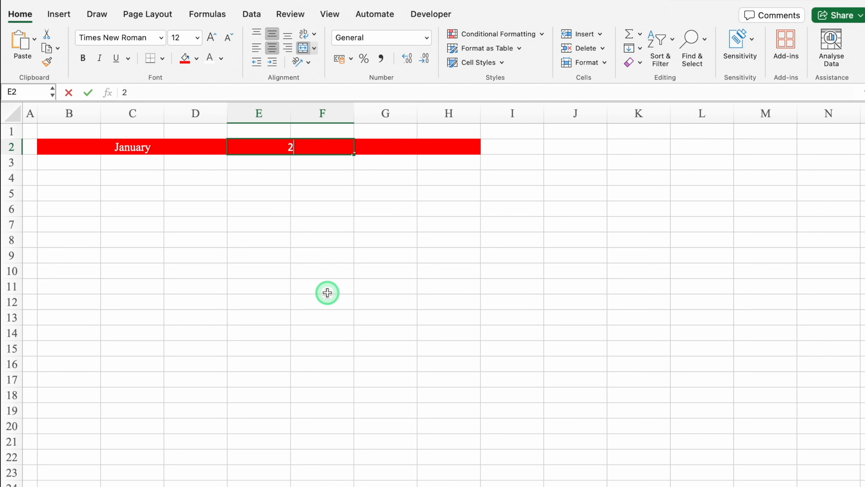
pyautogui.write('024')
pyautogui.press('Return')
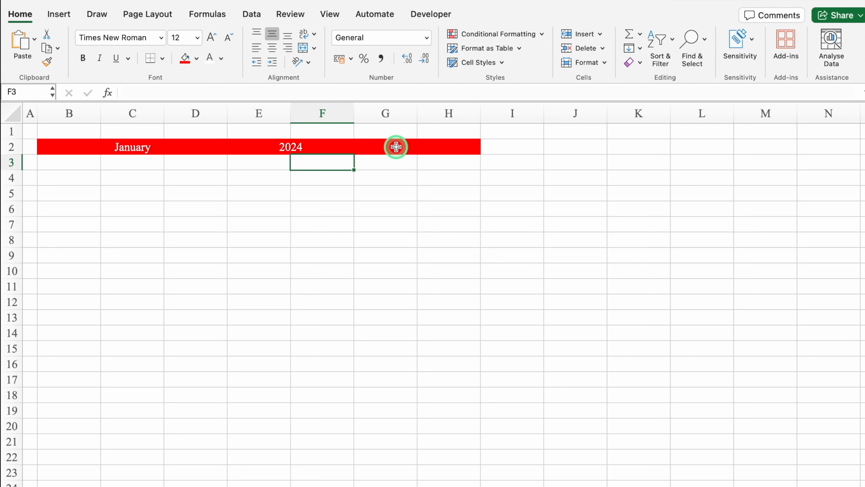
# Step: Enter the formula =DATEVALUE("1"&B2&E2) in the merged header cell G2
pyautogui.click(395, 146)
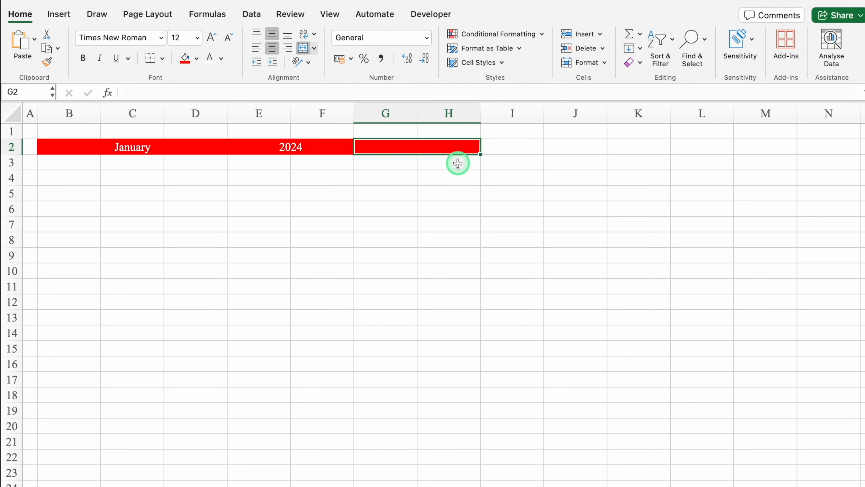
pyautogui.write('=')
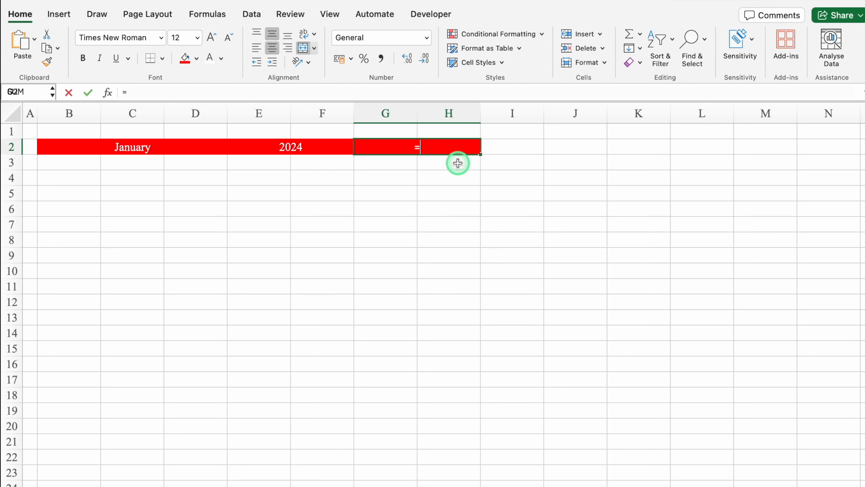
pyautogui.write('date')
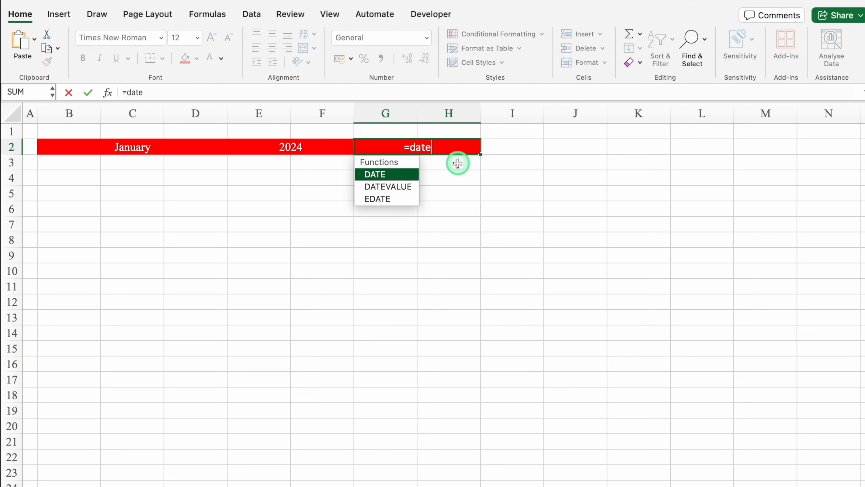
pyautogui.doubleClick(407, 184)
pyautogui.write('"1')
pyautogui.write('"&')
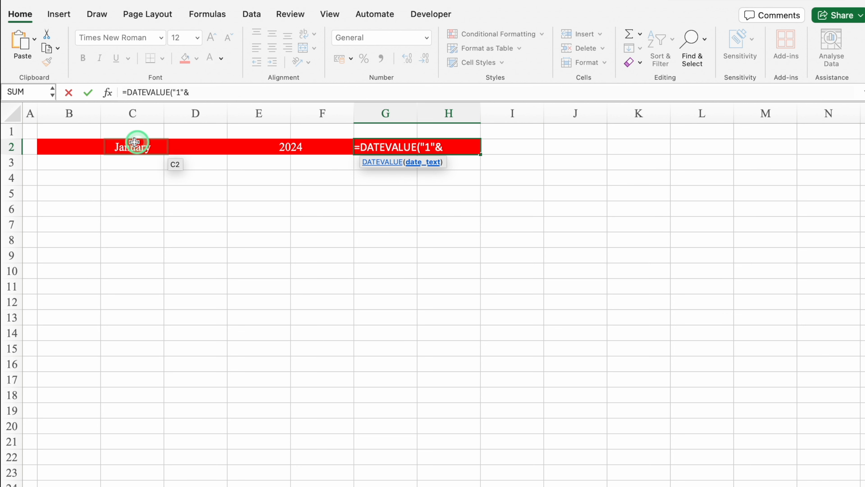
pyautogui.click(125, 145)
pyautogui.write('&')
pyautogui.click(275, 146)
pyautogui.write(')')
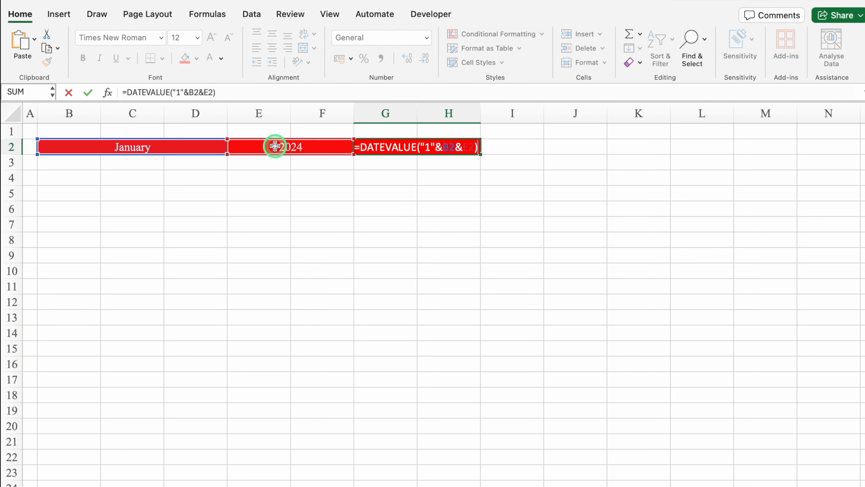
pyautogui.press('Return')
pyautogui.press('Up')
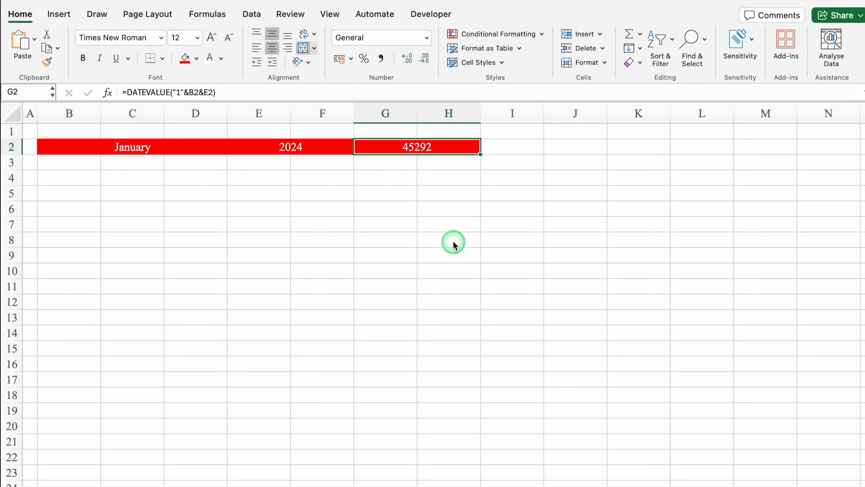
# Step: Format the merged header cell G2 as a date in the 14-Mar-12 style
pyautogui.press('super+1')
pyautogui.click(292, 134)
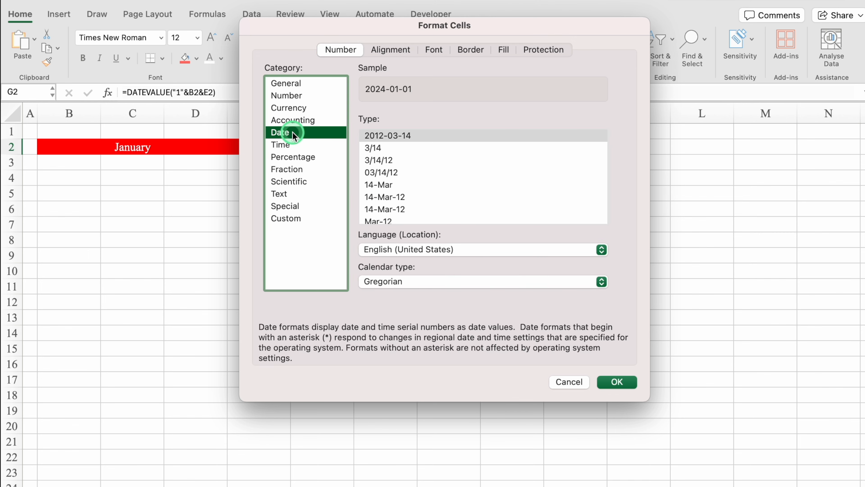
pyautogui.click(392, 196)
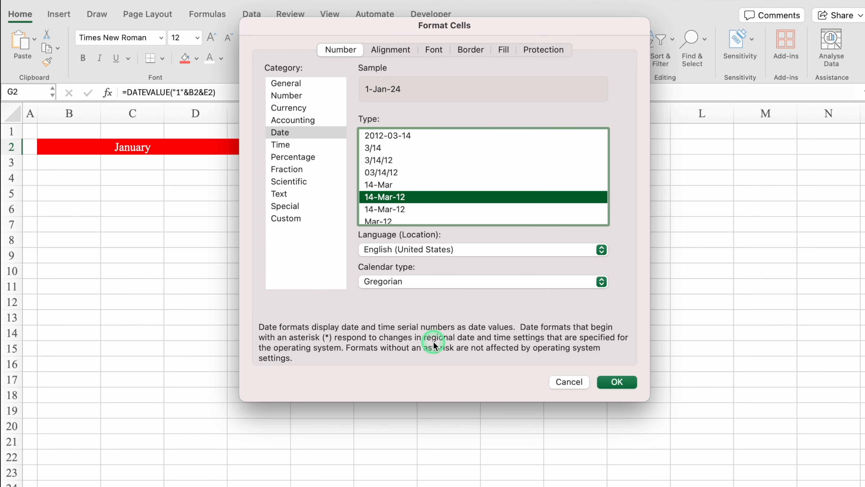
pyautogui.click(616, 381)
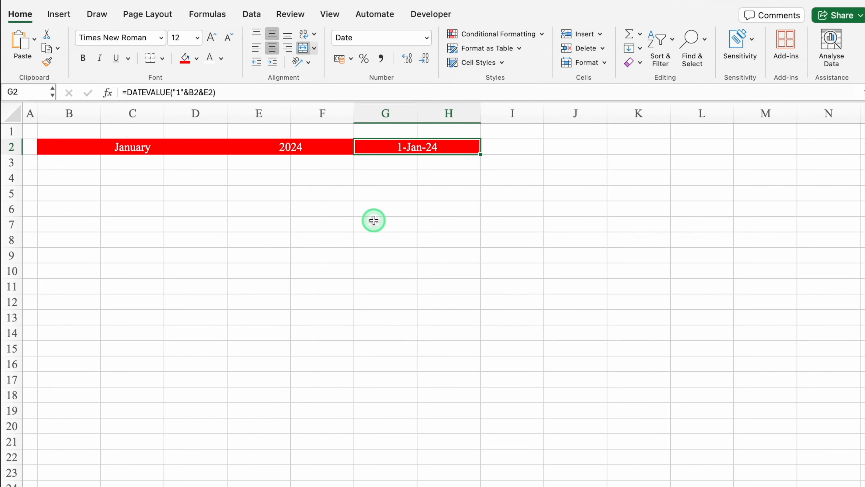
# Step: Enter Mon in B3, center it, and fill the weekday series across to H3
pyautogui.click(83, 164)
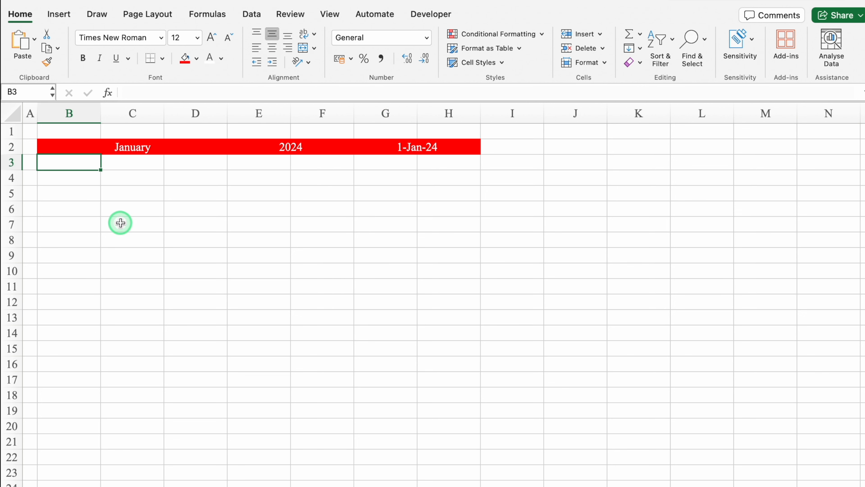
pyautogui.write('Mon')
pyautogui.press('Return')
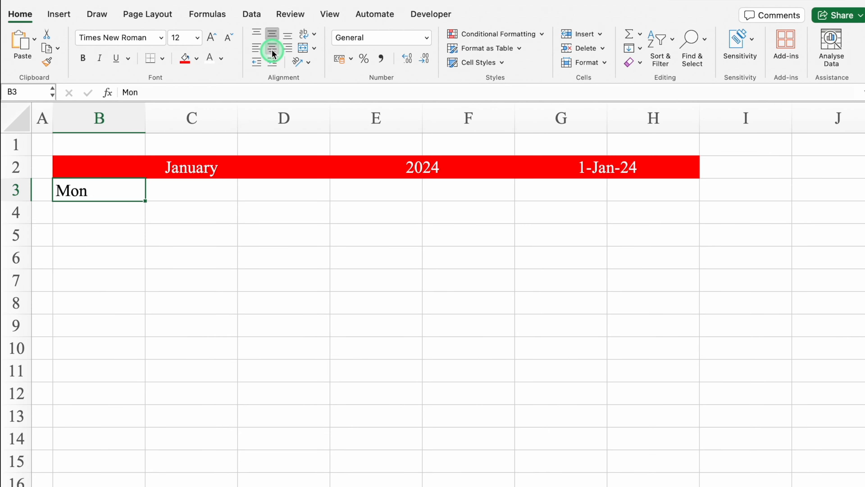
pyautogui.click(273, 50)
pyautogui.moveTo(145, 201); pyautogui.dragTo(670, 193)
# Step: Give the weekday row B3:H3 a blue fill and white font colour
pyautogui.click(196, 58)
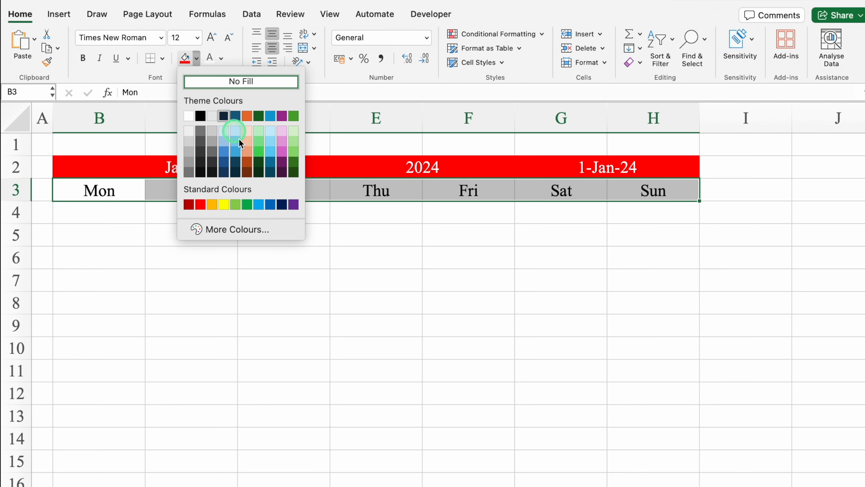
pyautogui.click(271, 204)
pyautogui.click(210, 58)
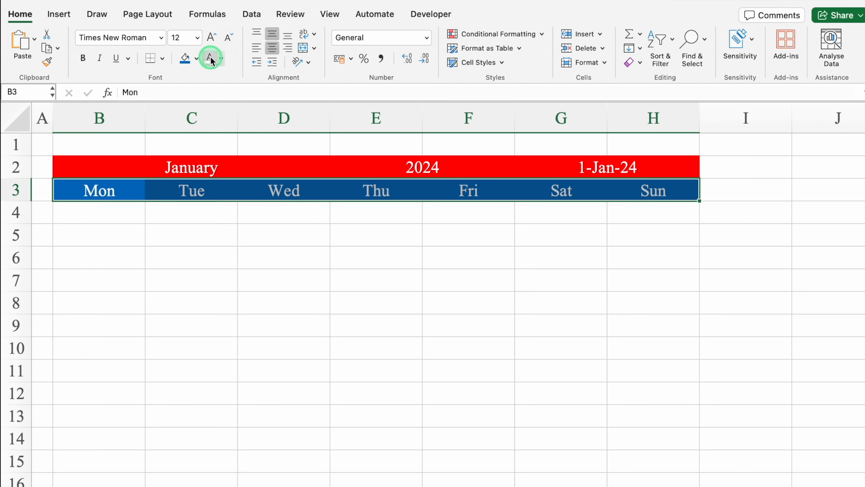
# Step: Apply all borders to the weekday row B3:H3 and outside borders to the header row B2:H2
pyautogui.click(162, 59)
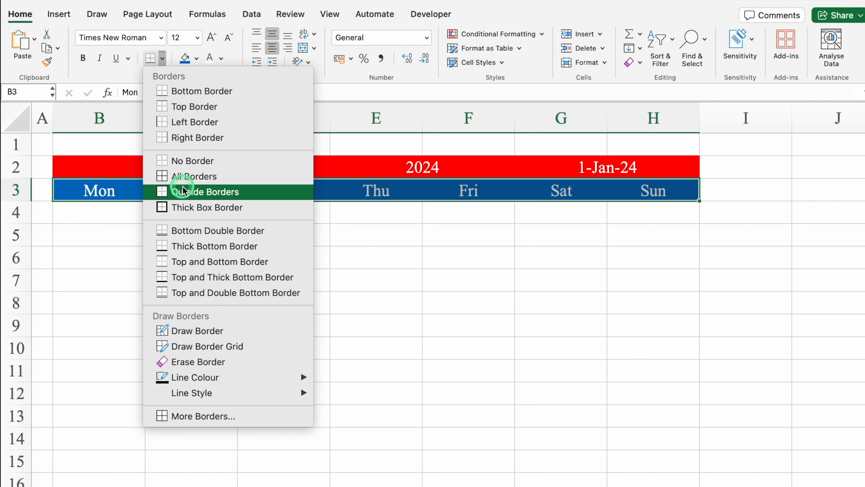
pyautogui.click(182, 177)
pyautogui.moveTo(184, 170); pyautogui.dragTo(575, 166)
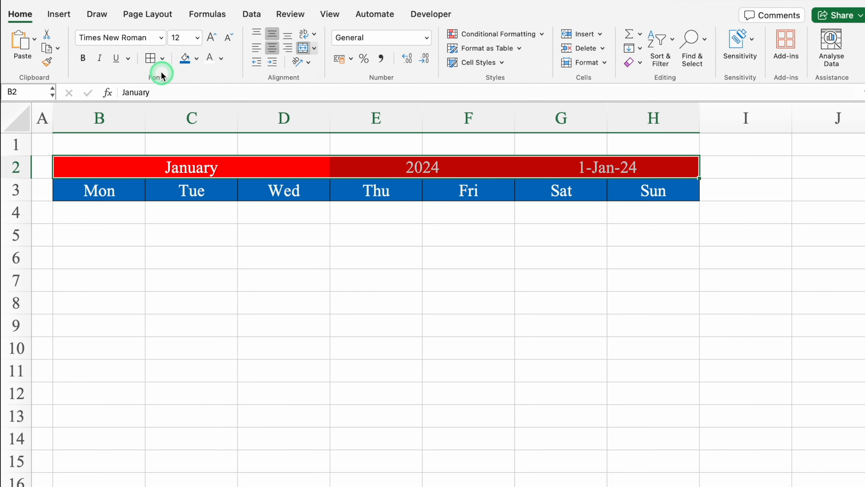
pyautogui.click(162, 59)
pyautogui.click(181, 190)
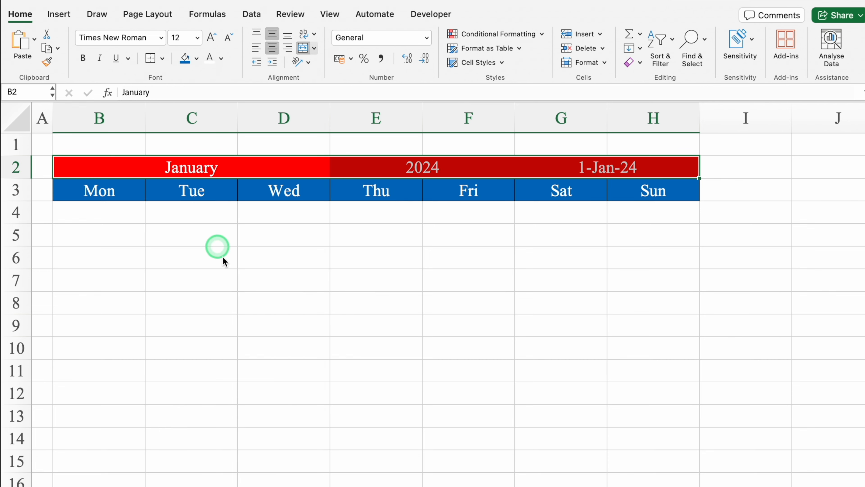
pyautogui.click(284, 280)
# Step: Apply all borders to the calendar grid B3:H9
pyautogui.click(99, 193)
pyautogui.moveTo(100, 193); pyautogui.dragTo(101, 323)
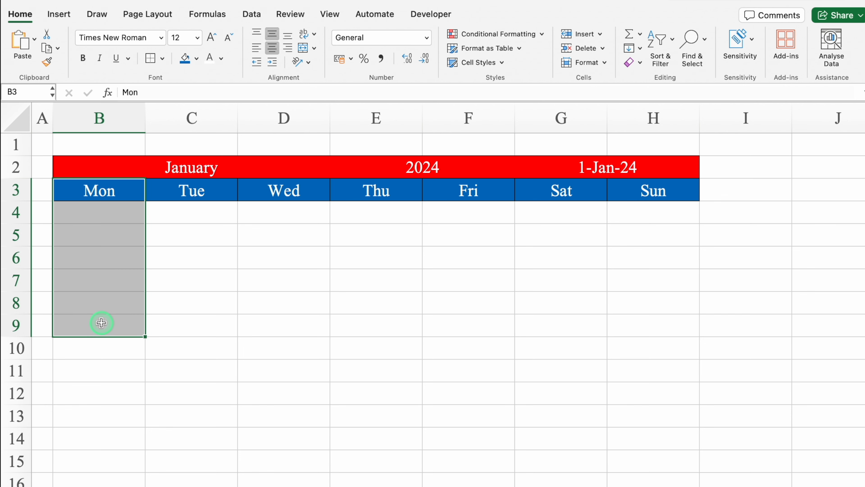
pyautogui.hotkey('ctrl', 'shift', 'Right')
pyautogui.click(163, 59)
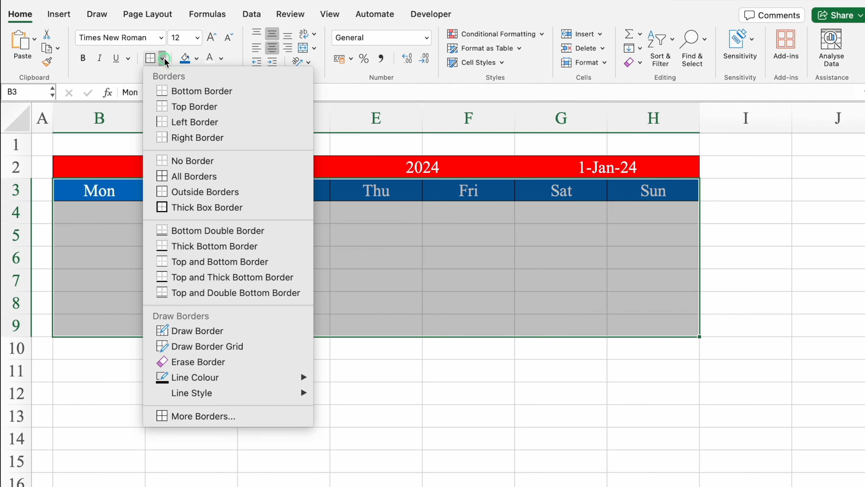
pyautogui.click(187, 176)
pyautogui.click(119, 224)
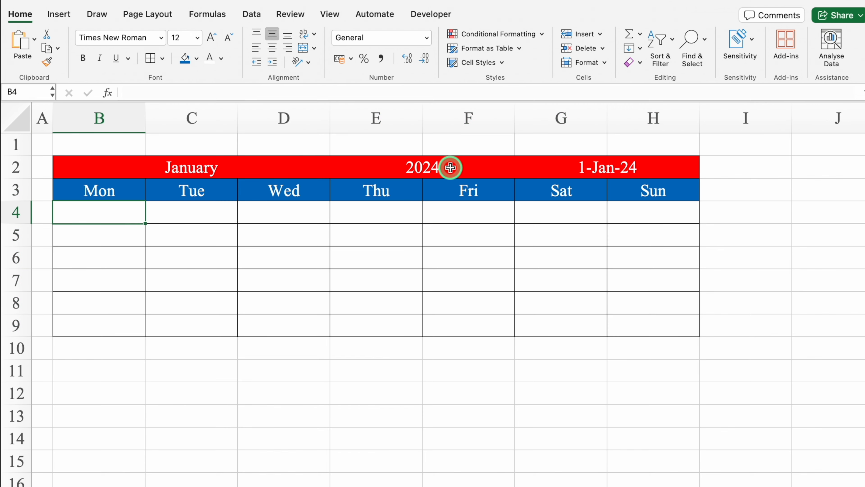
# Step: Unmerge G2:H2 and center the date horizontally in G2
pyautogui.click(599, 168)
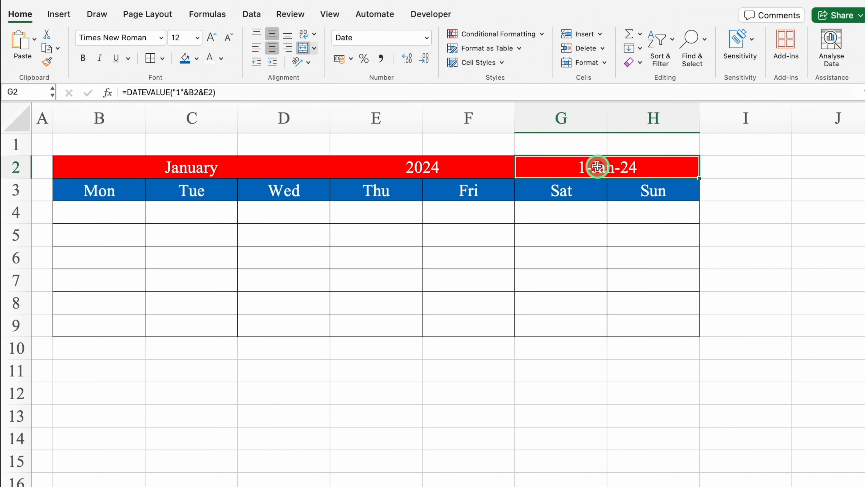
pyautogui.click(303, 48)
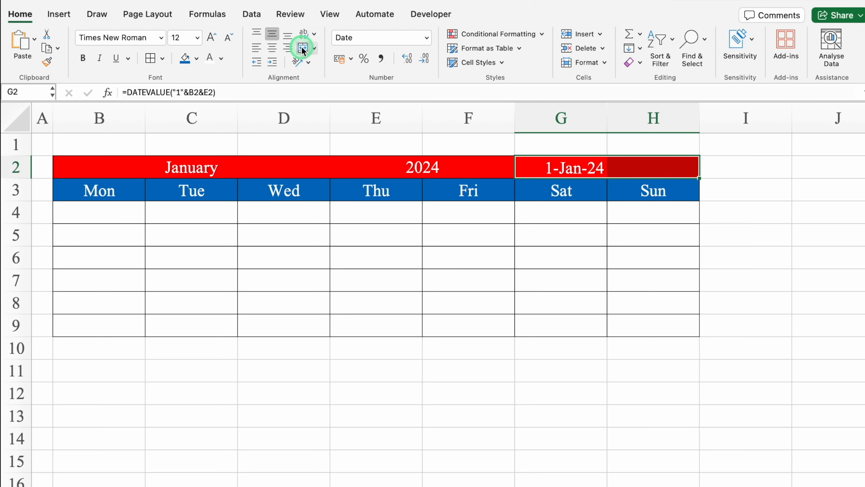
pyautogui.click(273, 48)
pyautogui.click(273, 48)
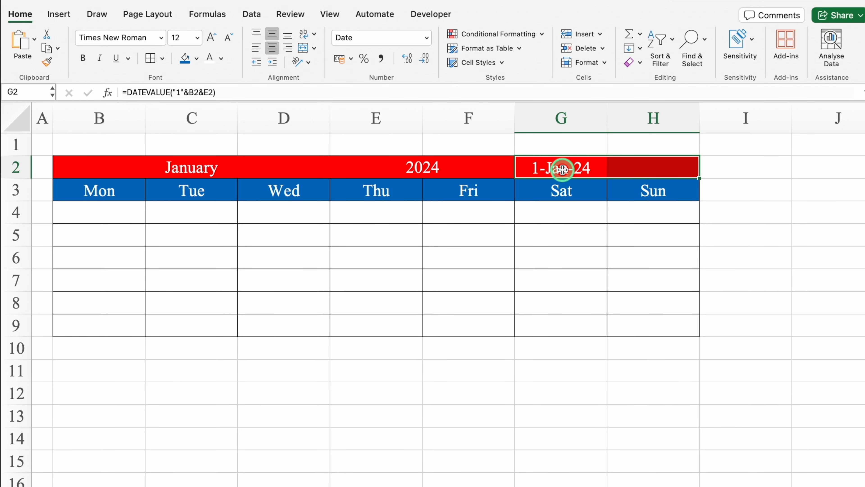
# Step: Enter the formula =WEEKDAY(G2,3) in H2, using the return type that numbers Monday 0 through Sunday 6
pyautogui.click(643, 166)
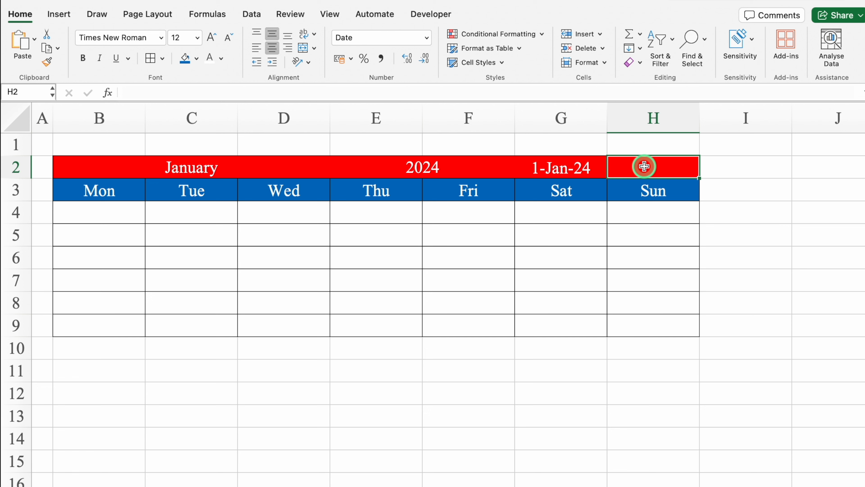
pyautogui.write('=')
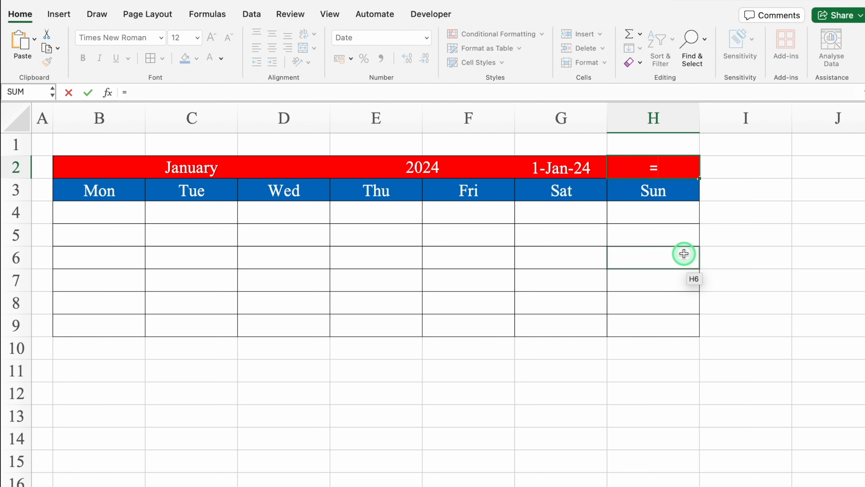
pyautogui.write('week')
pyautogui.doubleClick(662, 200)
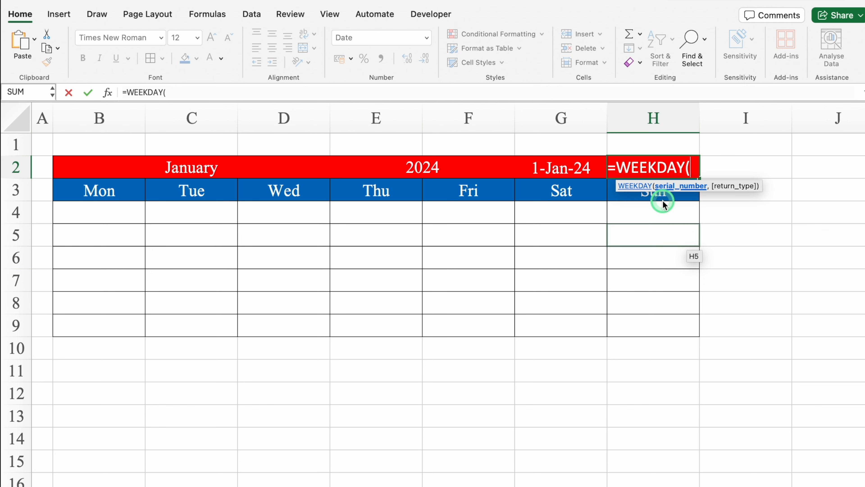
pyautogui.click(574, 167)
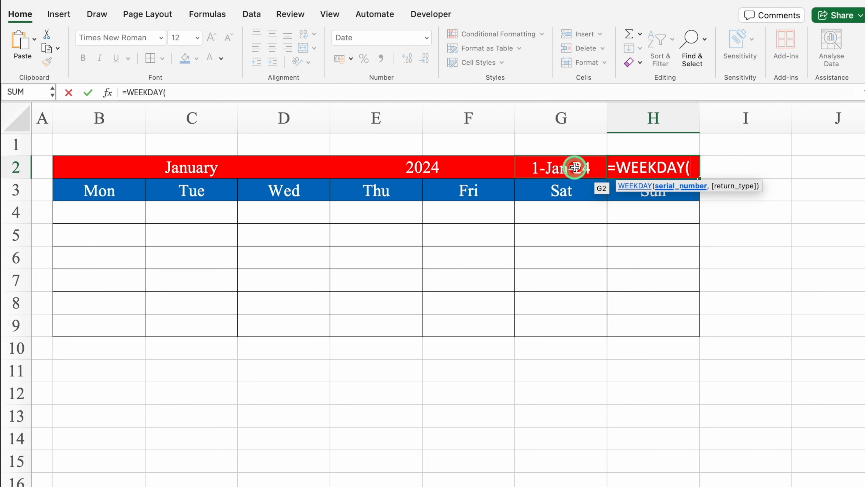
pyautogui.write(',')
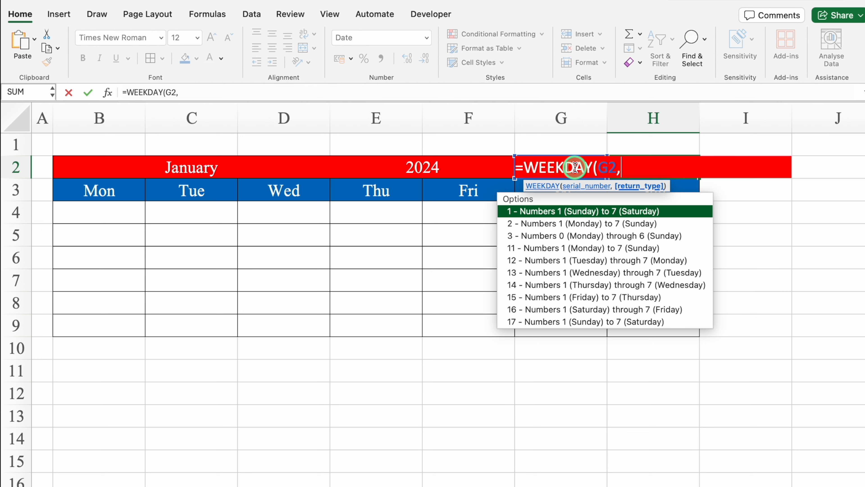
pyautogui.click(660, 237)
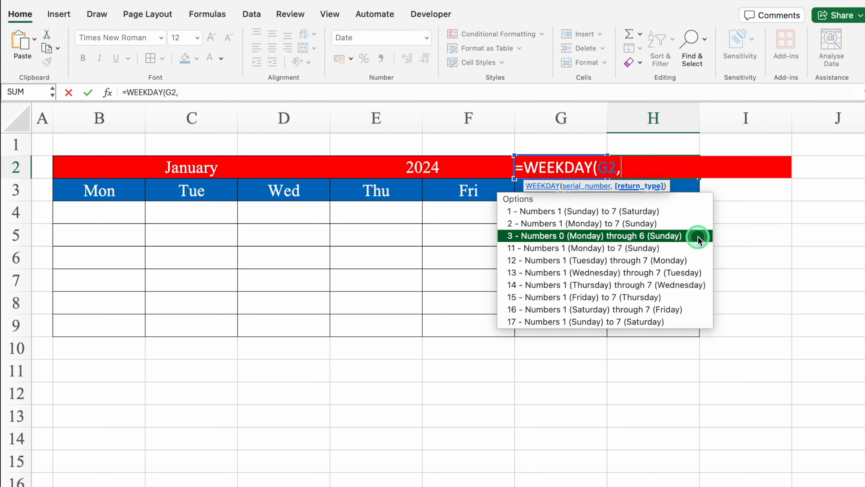
pyautogui.doubleClick(684, 236)
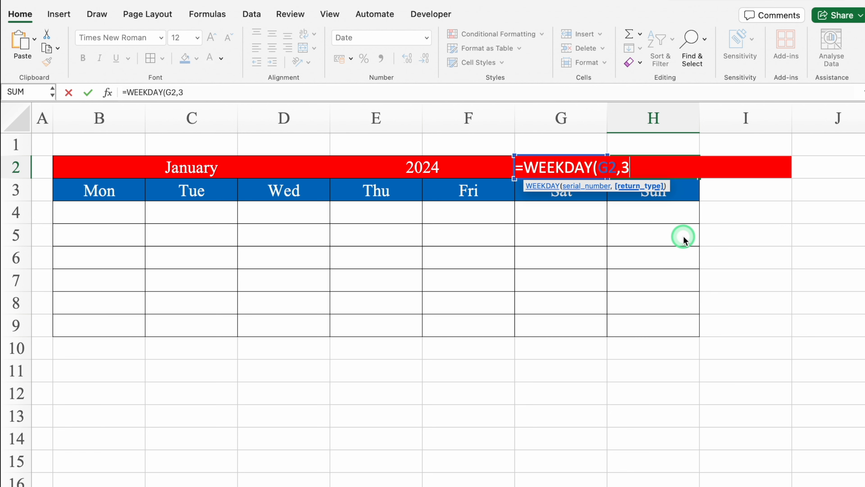
pyautogui.write(')')
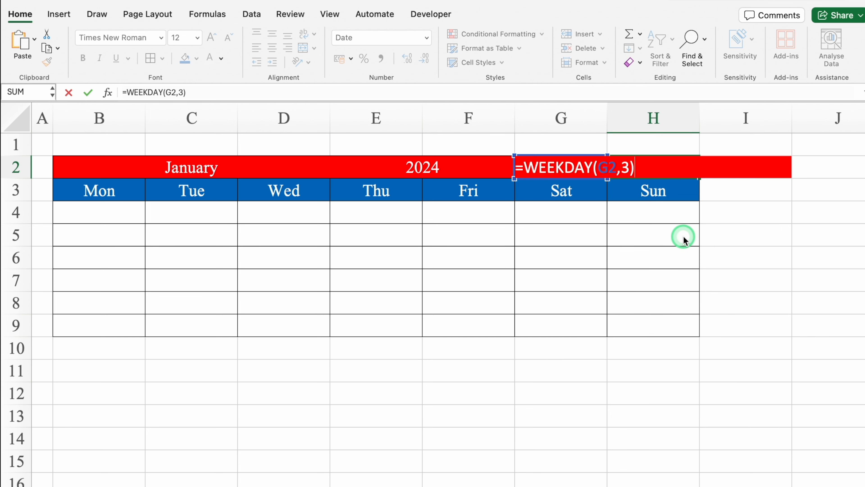
pyautogui.press('Return')
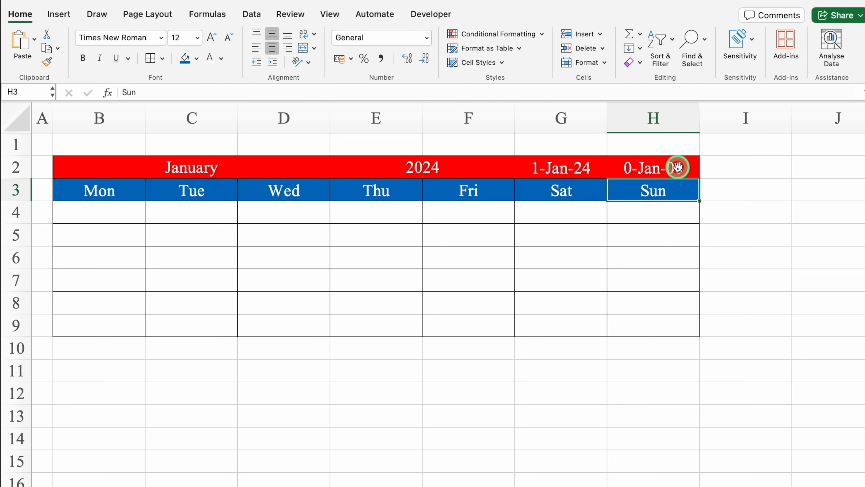
# Step: Change the number format of H2 to General
pyautogui.click(677, 167)
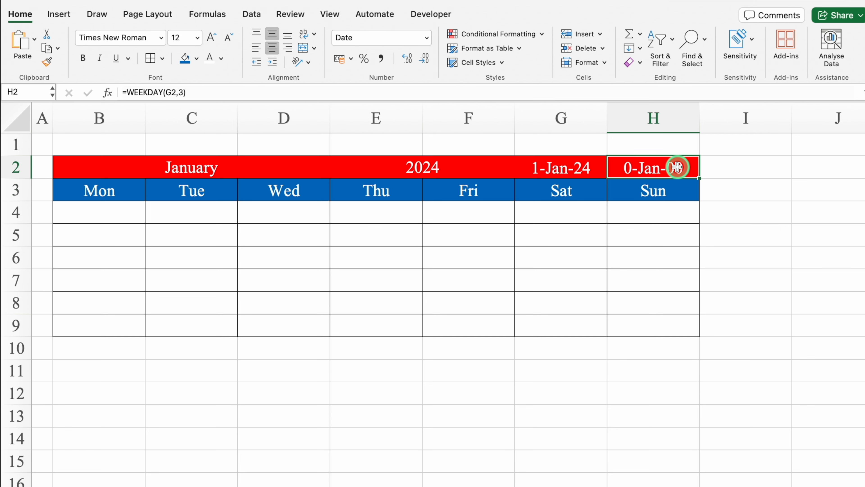
pyautogui.press('super+1')
pyautogui.click(285, 83)
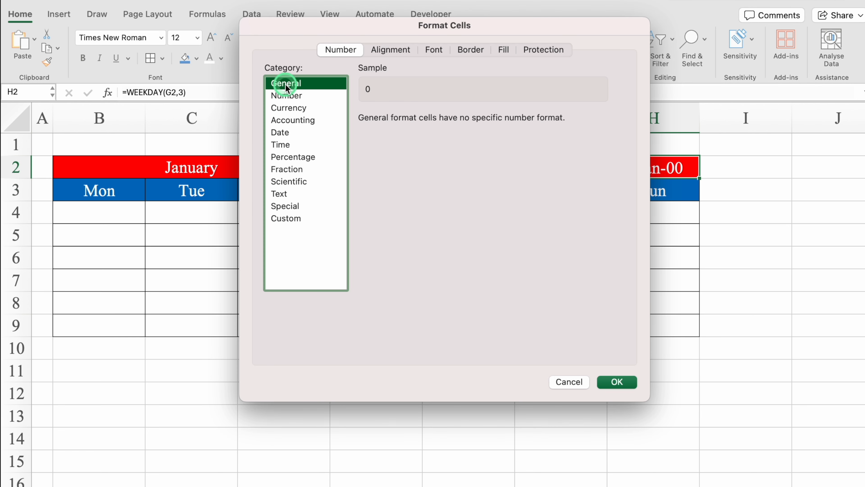
pyautogui.click(617, 382)
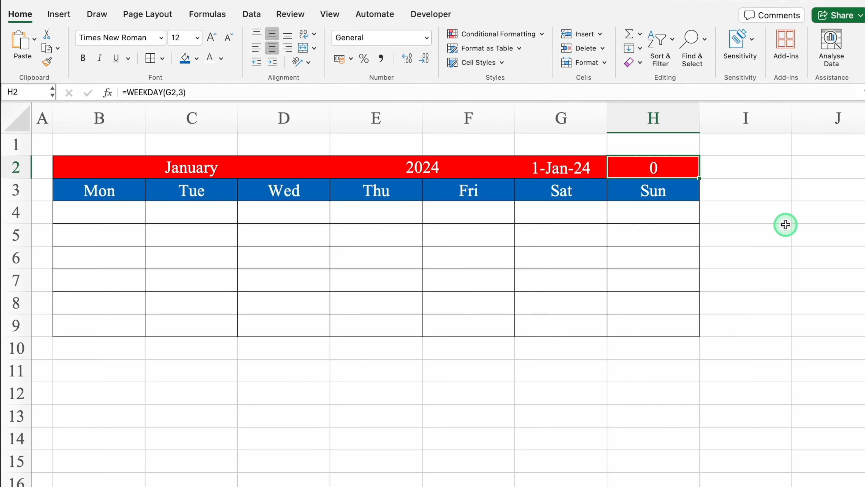
# Step: Enter the formula =G2-H2 in B4 as the calendar's first date
pyautogui.click(111, 215)
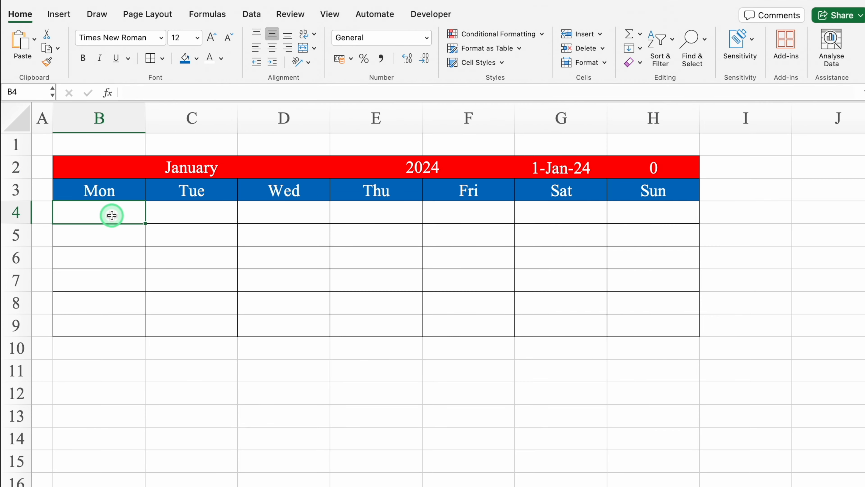
pyautogui.write('=')
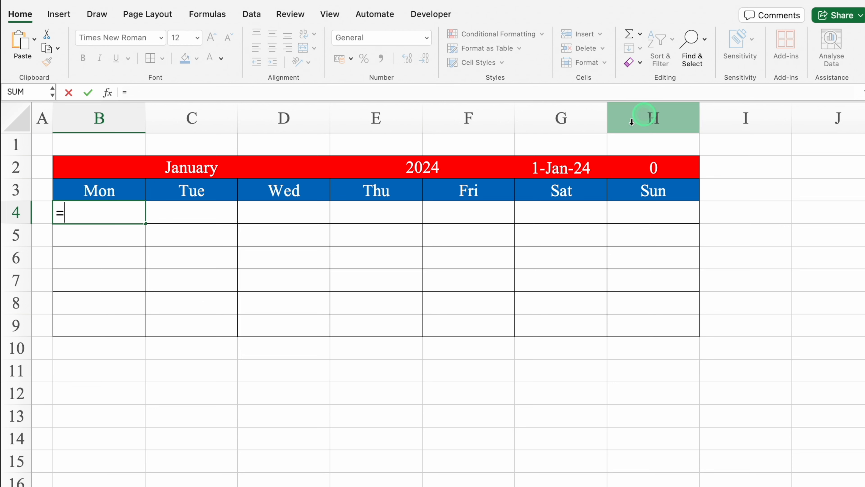
pyautogui.click(562, 167)
pyautogui.write('-')
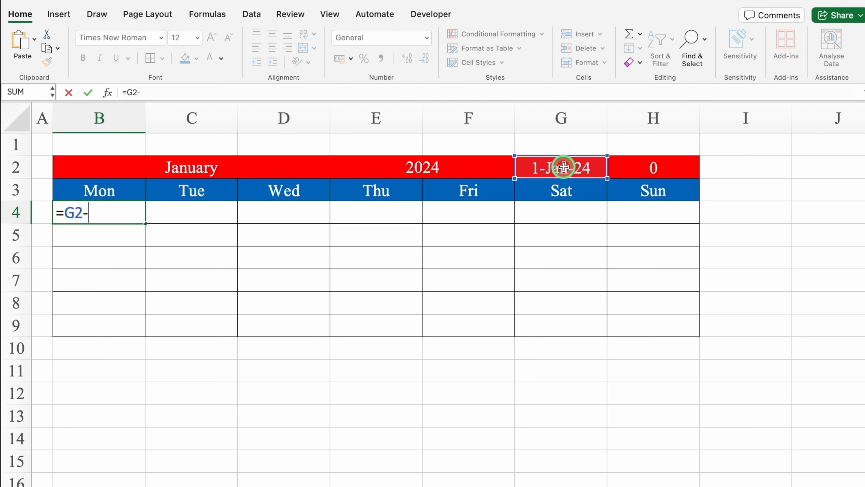
pyautogui.click(657, 163)
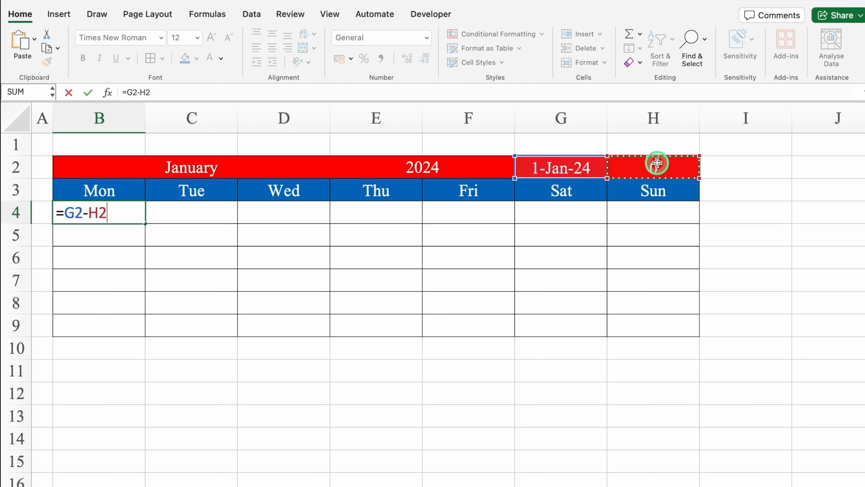
pyautogui.press('Return')
# Step: Center the date in B4 horizontally
pyautogui.click(131, 213)
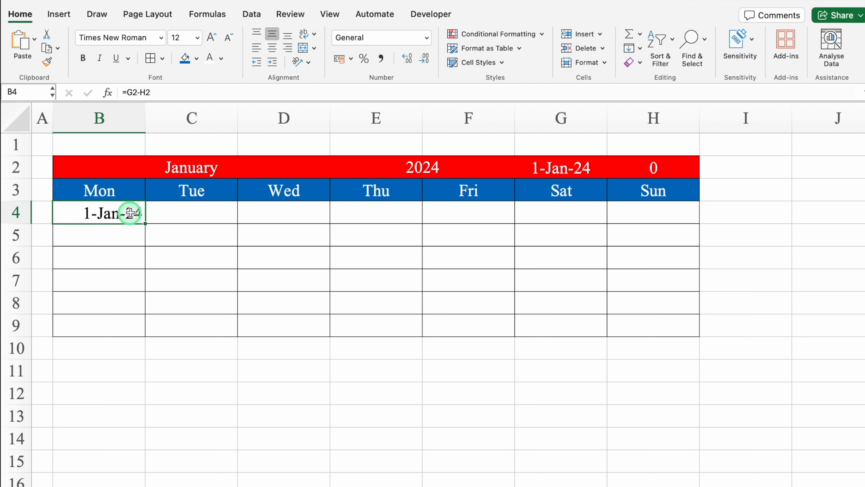
pyautogui.click(340, 96)
pyautogui.click(272, 48)
# Step: Apply the custom number format DD to the calendar date cells B4:H9
pyautogui.click(114, 209)
pyautogui.moveTo(115, 210)
pyautogui.mouseDown()
pyautogui.moveTo(427, 265)
pyautogui.moveTo(605, 305)
pyautogui.moveTo(630, 325)
pyautogui.mouseUp()
pyautogui.press('super+1')
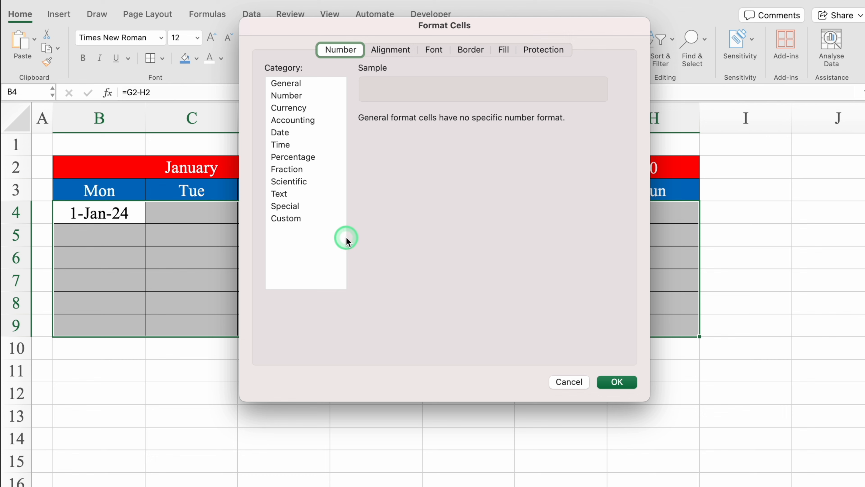
pyautogui.click(301, 217)
pyautogui.press('Tab')
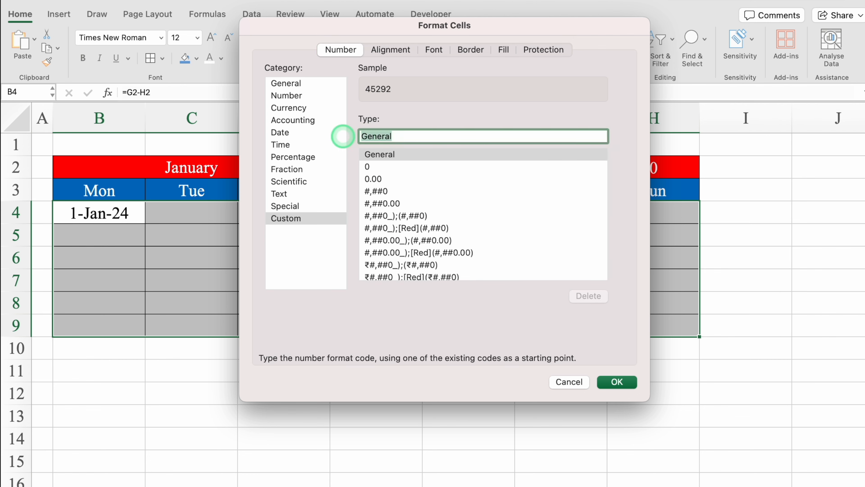
pyautogui.press('BackSpace')
pyautogui.write('DD')
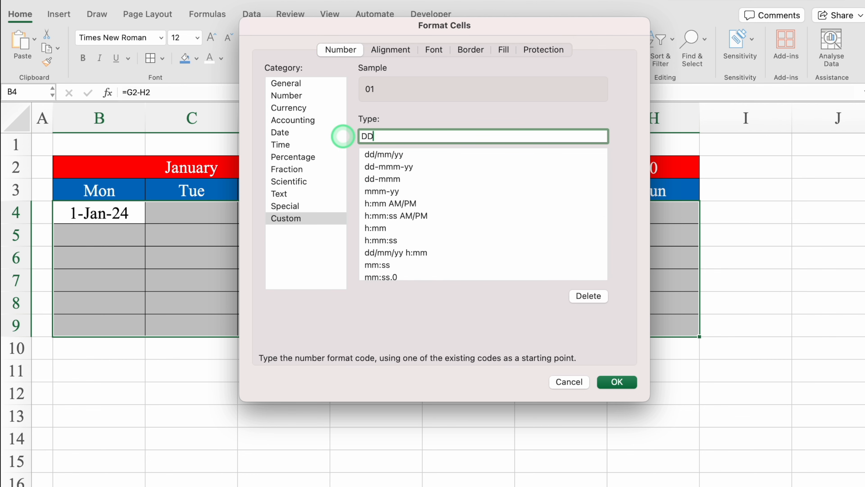
pyautogui.click(617, 381)
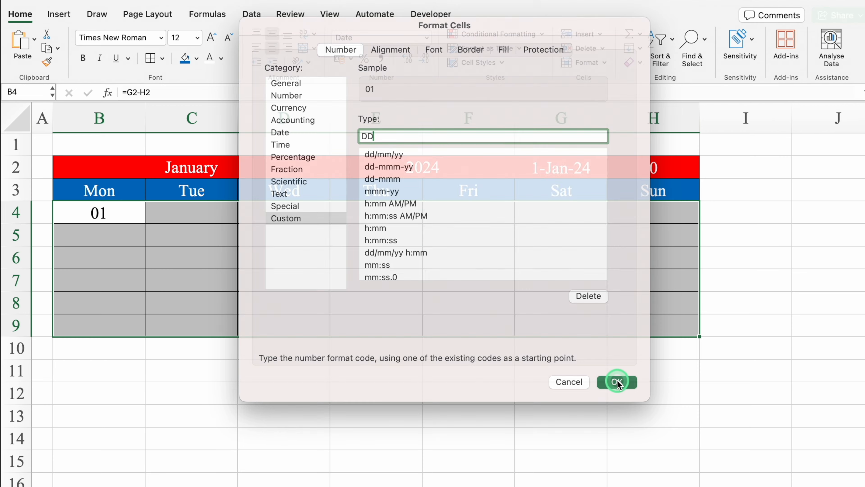
pyautogui.click(191, 369)
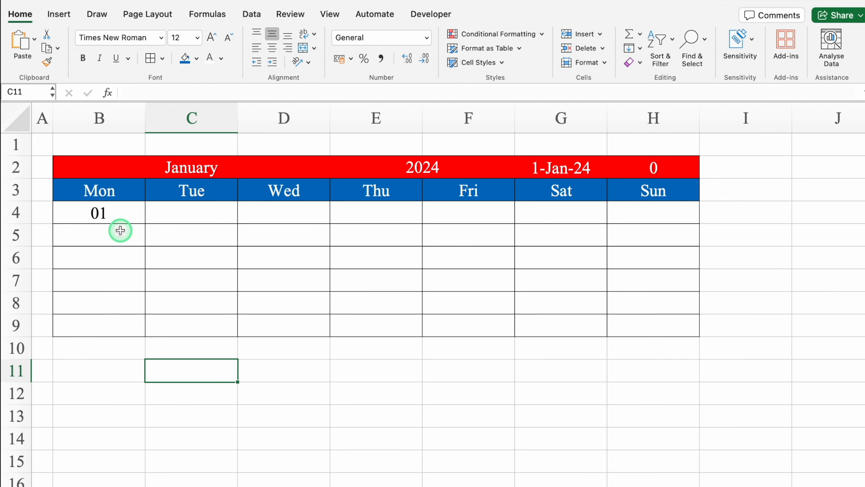
# Step: Enter the formula =B4+1 in C4 for the Tuesday date of the first week
pyautogui.click(195, 216)
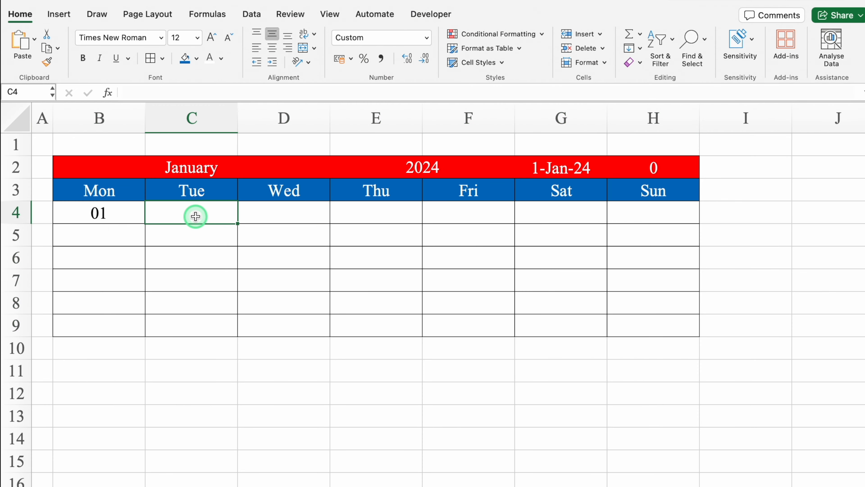
pyautogui.write('=')
pyautogui.click(107, 213)
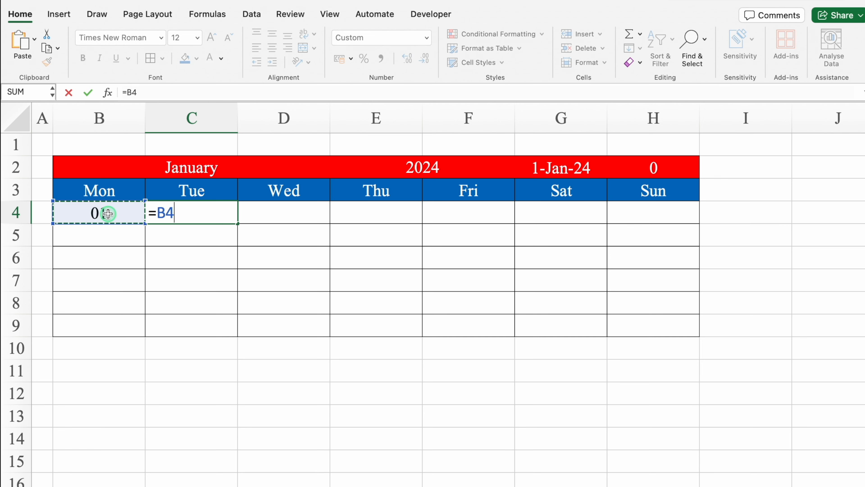
pyautogui.write('+1')
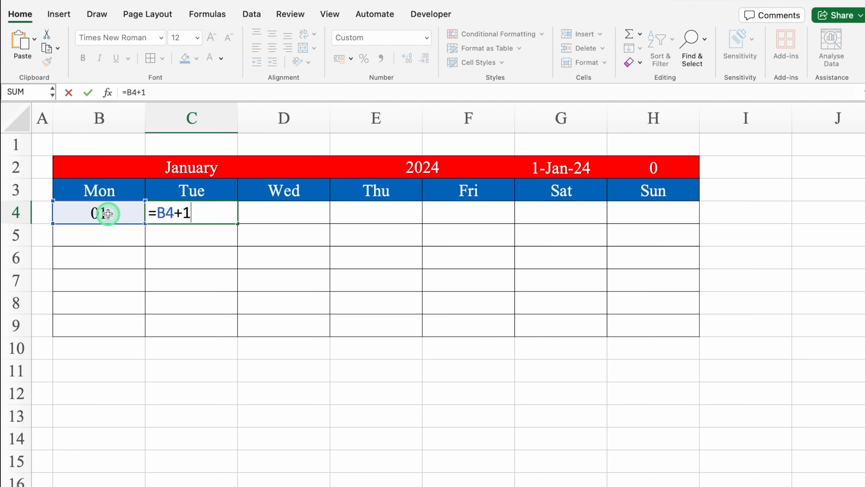
pyautogui.press('Return')
# Step: Center C4 horizontally and fill its formula across the first week to H4
pyautogui.press('Up')
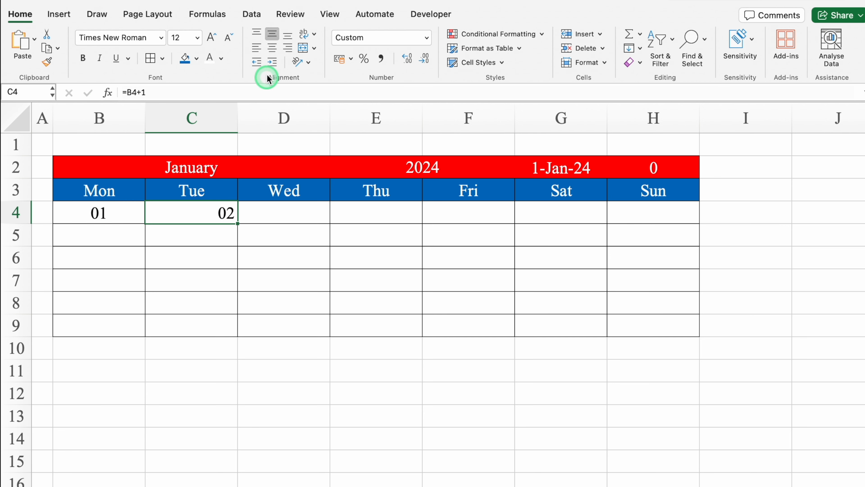
pyautogui.click(272, 47)
pyautogui.moveTo(237, 224); pyautogui.dragTo(684, 221)
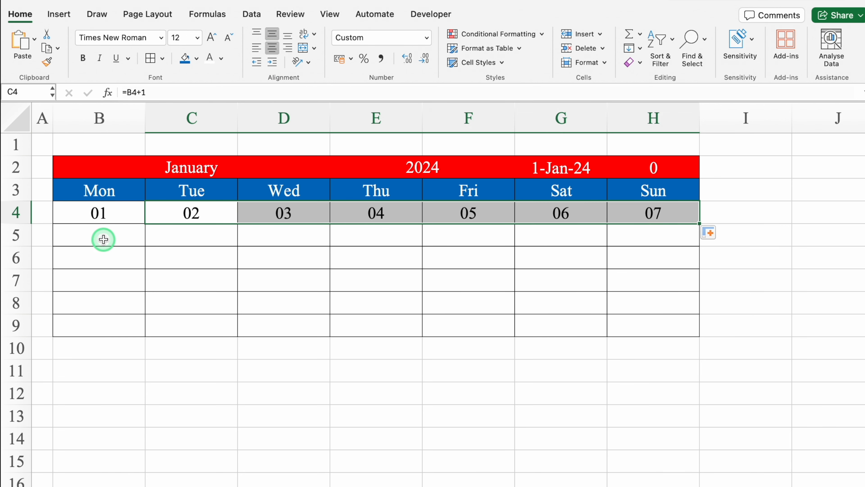
# Step: Enter the formula =H4+1 in B5 as the second week's first date and center the cell horizontally
pyautogui.click(103, 239)
pyautogui.write('=')
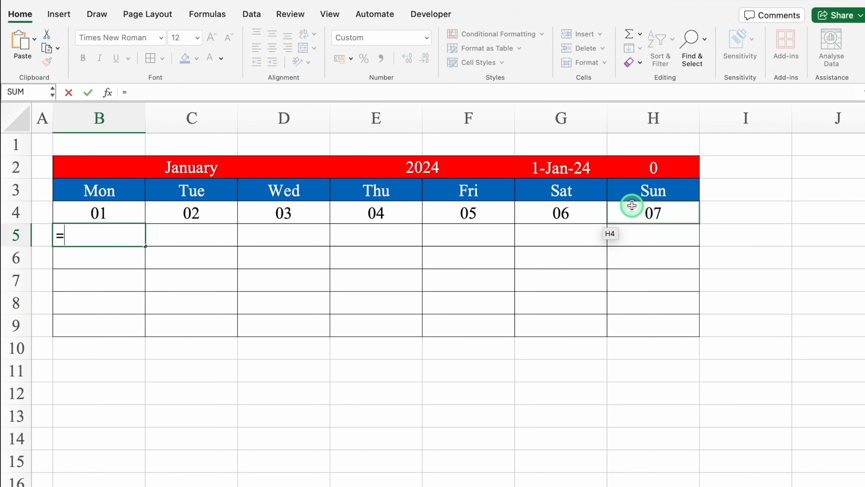
pyautogui.click(667, 213)
pyautogui.press('Return')
pyautogui.press('Up')
pyautogui.click(272, 47)
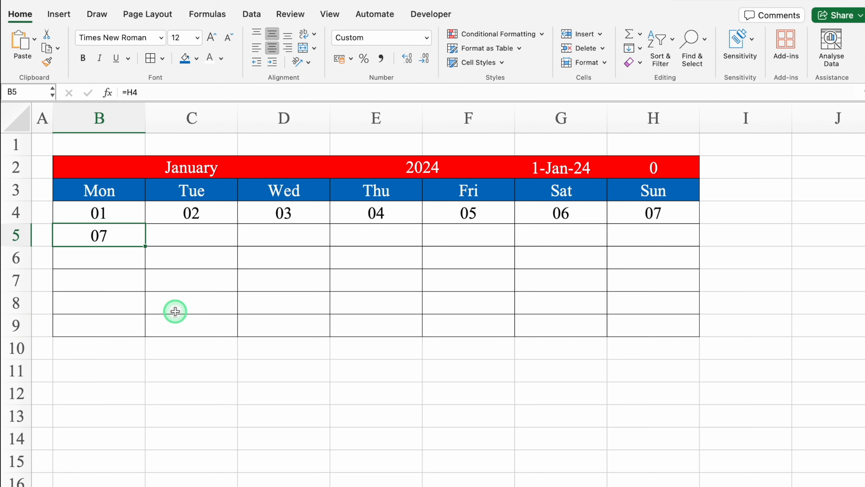
pyautogui.click(149, 92)
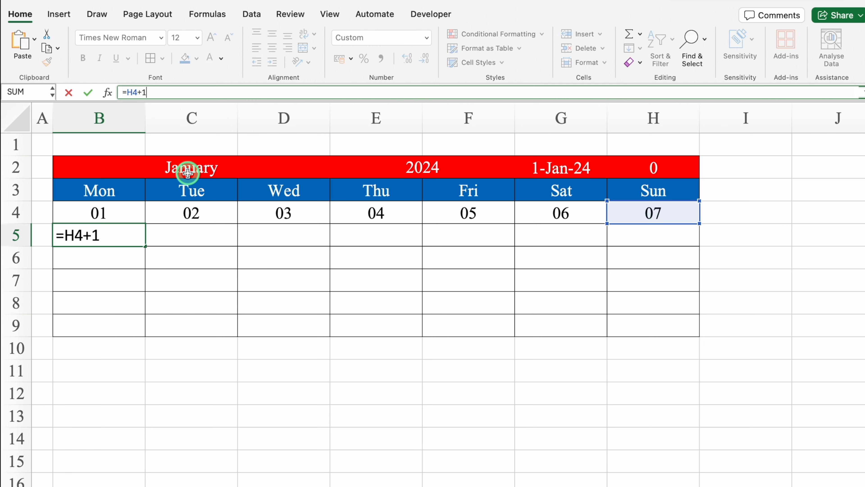
pyautogui.press('Return')
# Step: Fill the B5 formula down to B9 and the C4:H4 formulas down to row 9
pyautogui.click(137, 241)
pyautogui.moveTo(145, 246); pyautogui.dragTo(145, 333)
pyautogui.moveTo(187, 213); pyautogui.dragTo(435, 215)
pyautogui.moveTo(510, 212); pyautogui.dragTo(697, 335)
pyautogui.click(99, 212)
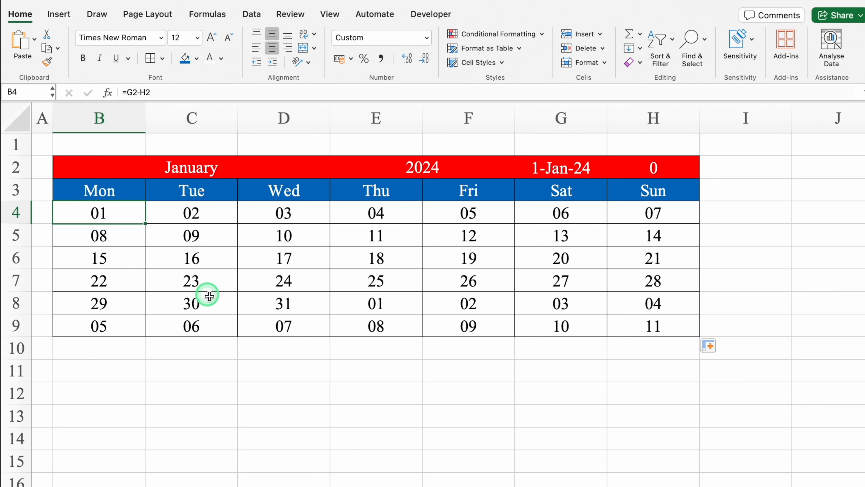
pyautogui.click(271, 303)
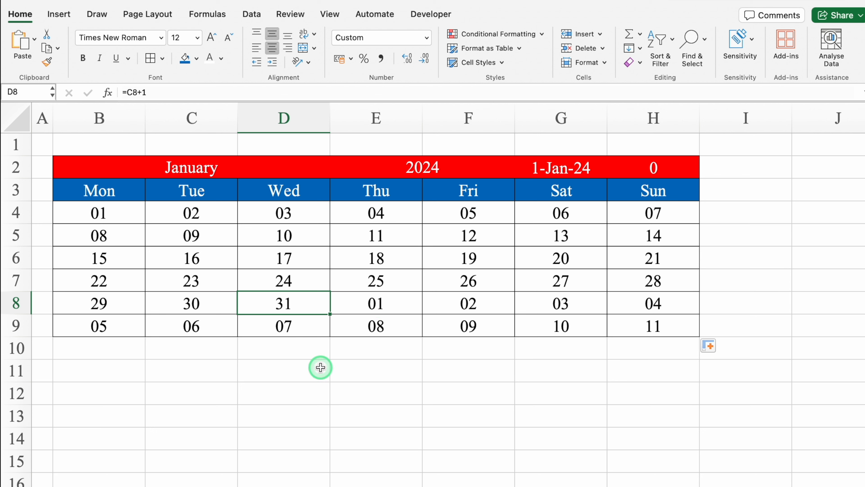
# Step: Create a new Classic conditional formatting rule for B4:H9 that uses a formula to determine which cells to format
pyautogui.click(100, 211)
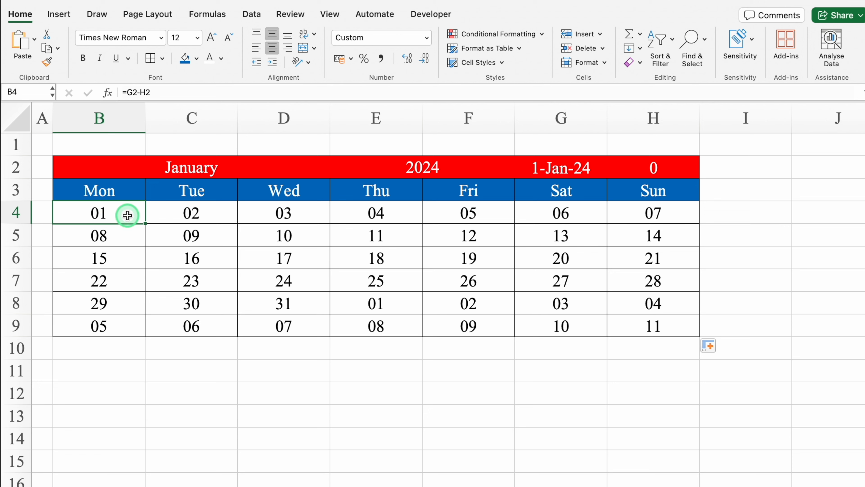
pyautogui.hotkey('ctrl', 'shift', 'Down')
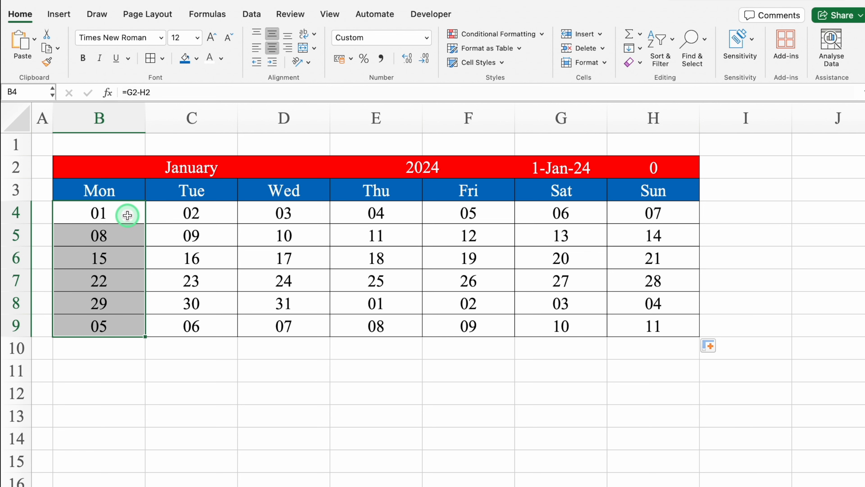
pyautogui.hotkey('ctrl', 'shift', 'Right')
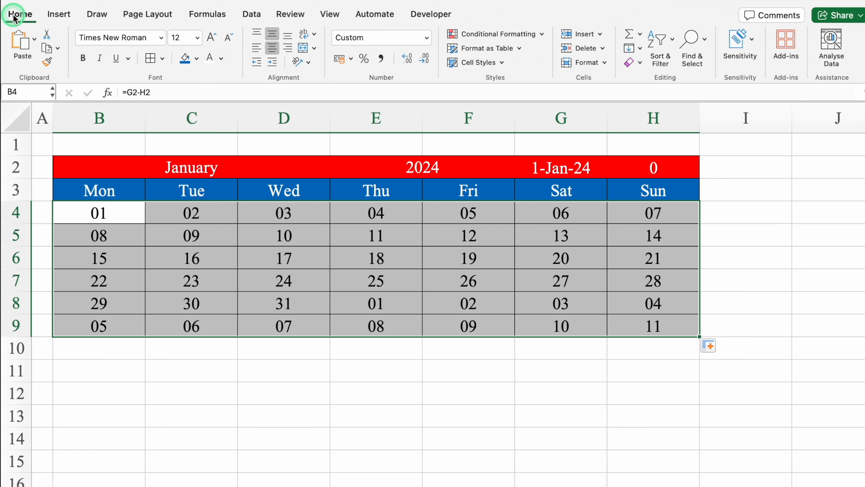
pyautogui.click(489, 34)
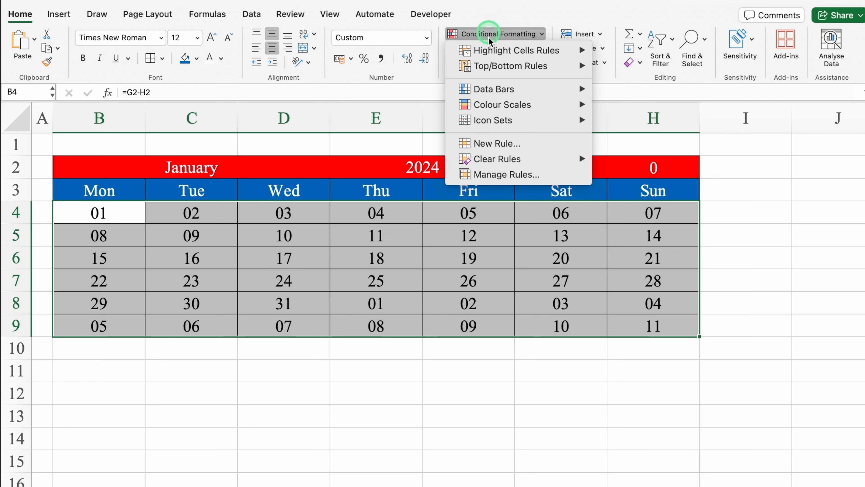
pyautogui.click(516, 141)
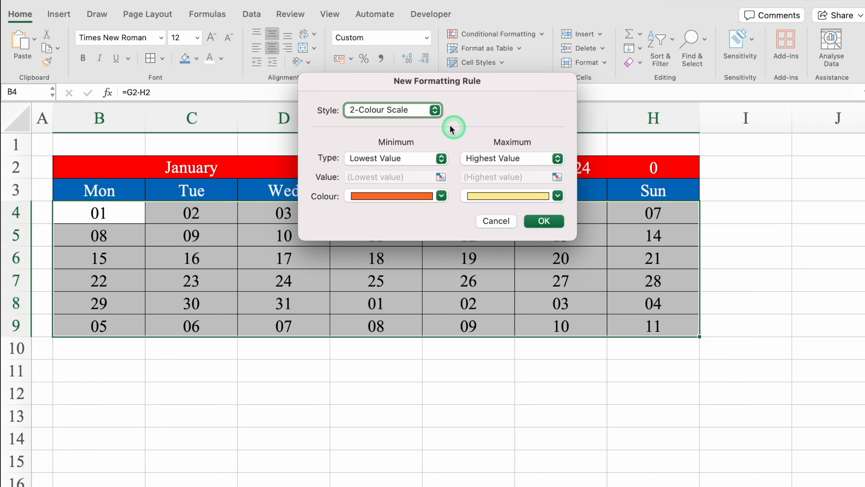
pyautogui.click(437, 110)
pyautogui.click(406, 166)
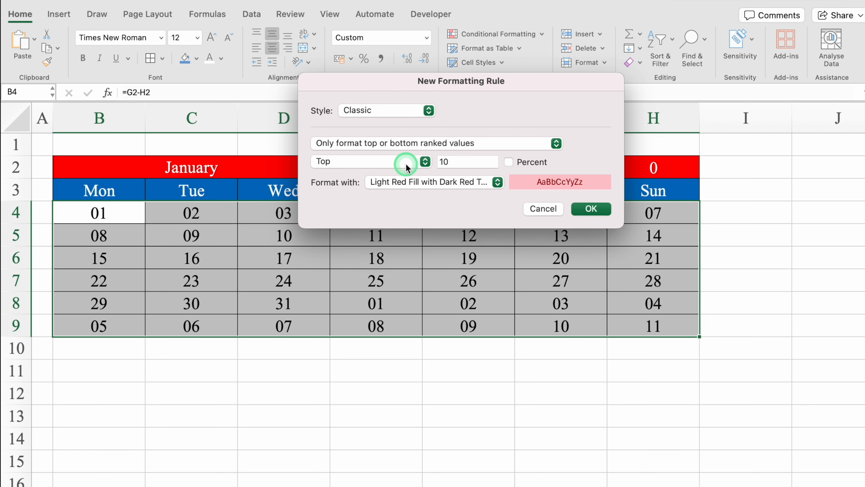
pyautogui.click(469, 144)
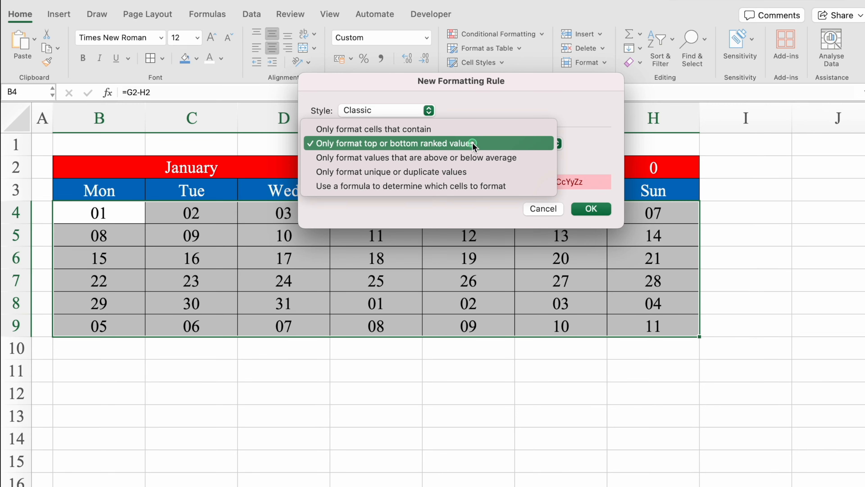
pyautogui.click(504, 187)
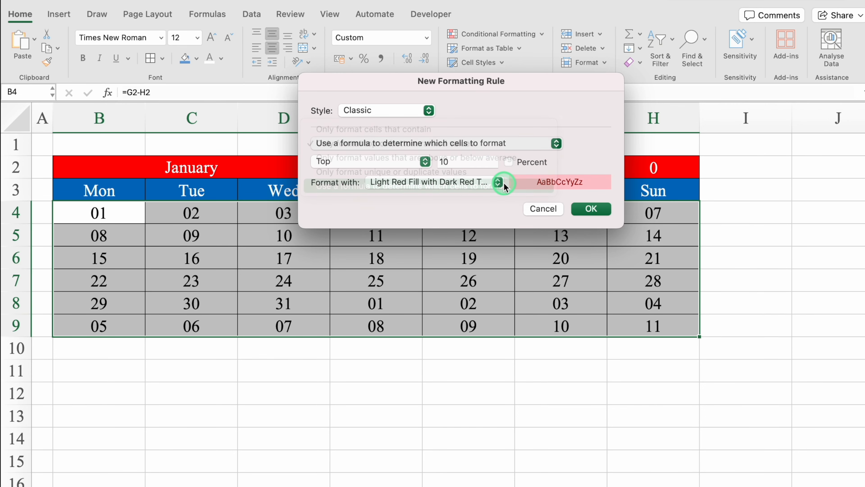
# Step: Enter =B4>EOMONTH($G$2,0) as the rule's formula to catch dates after the end of the month
pyautogui.click(461, 162)
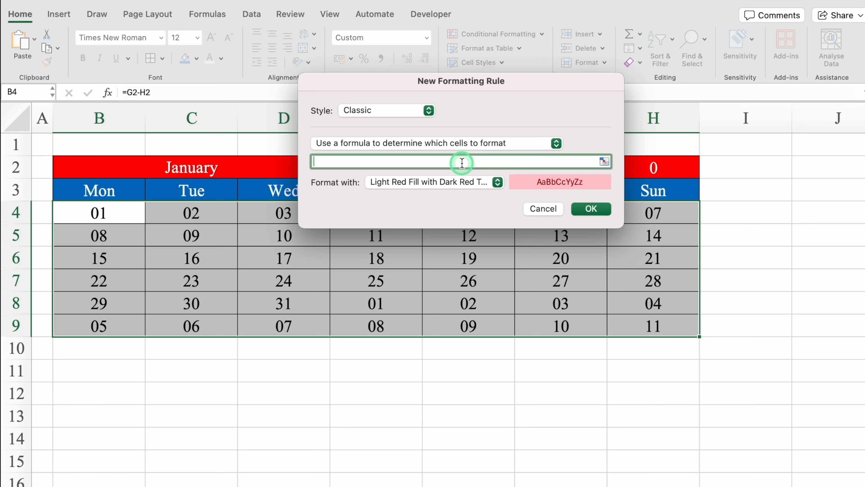
pyautogui.click(114, 210)
pyautogui.press('Left')
pyautogui.press('BackSpace')
pyautogui.click(322, 162)
pyautogui.press('BackSpace')
pyautogui.click(435, 204)
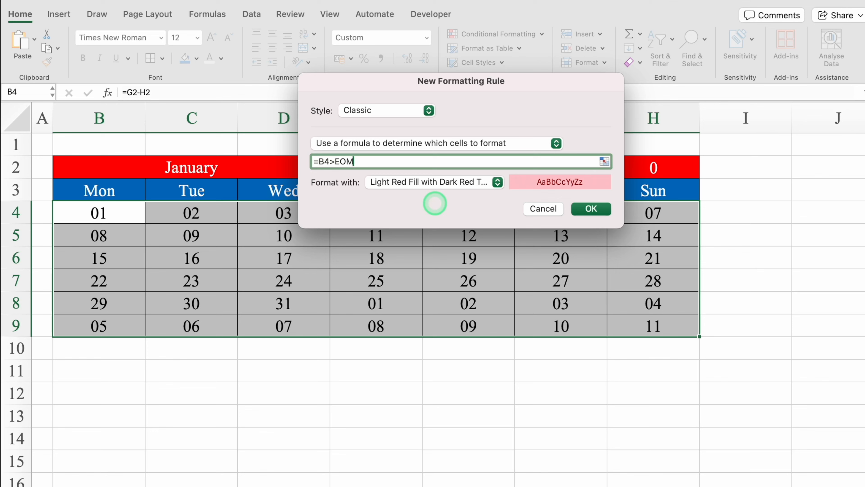
pyautogui.moveTo(488, 84); pyautogui.dragTo(470, 273)
pyautogui.click(562, 167)
pyautogui.write(',')
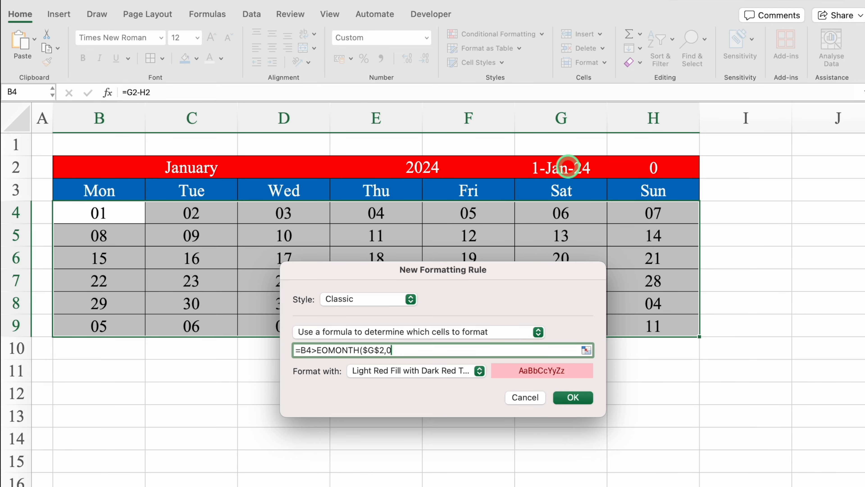
pyautogui.write('0)')
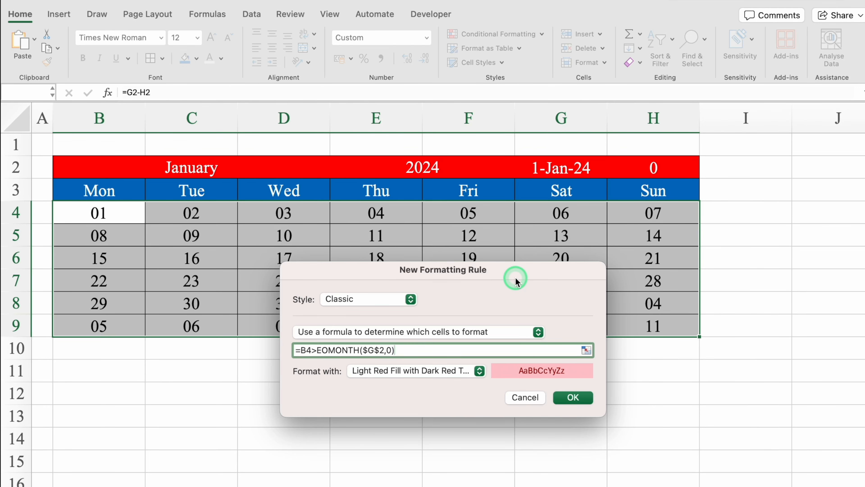
# Step: Choose a customised format for the rule and set its background fill to white
pyautogui.moveTo(515, 278); pyautogui.dragTo(515, 96)
pyautogui.click(483, 188)
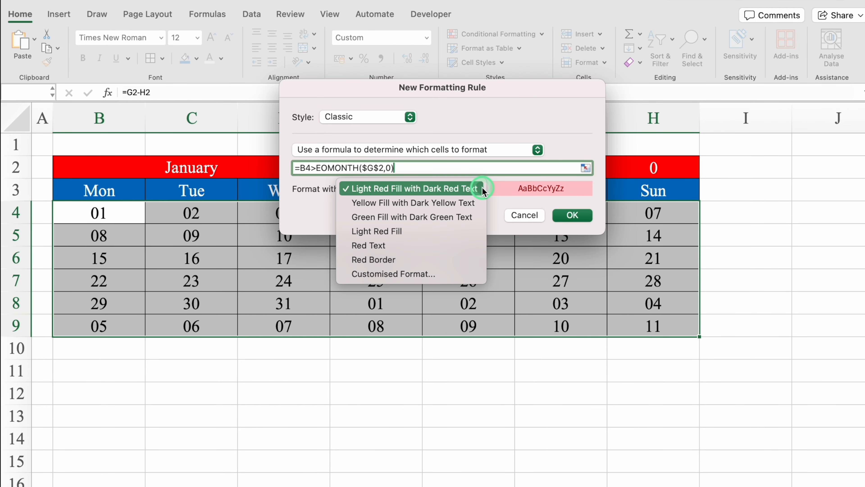
pyautogui.click(437, 275)
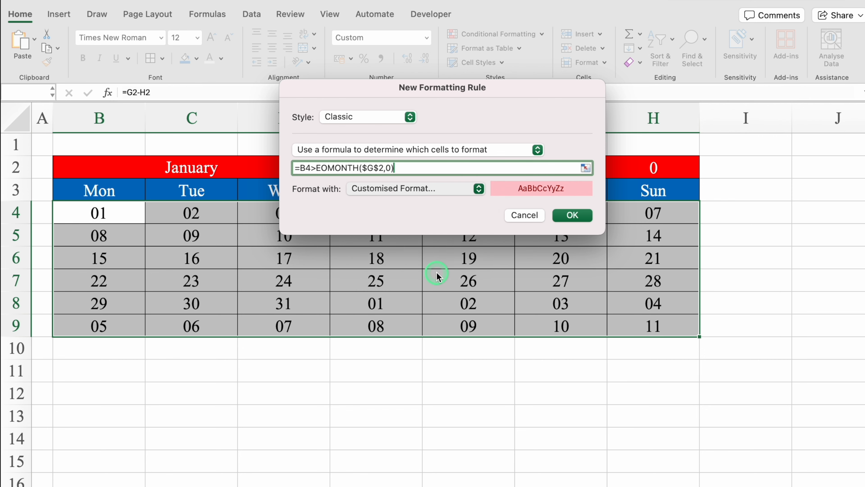
pyautogui.click(399, 98)
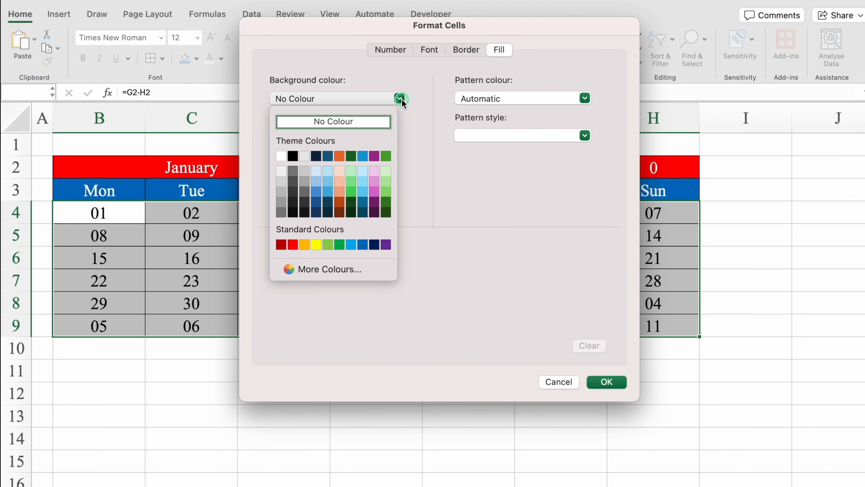
pyautogui.click(283, 157)
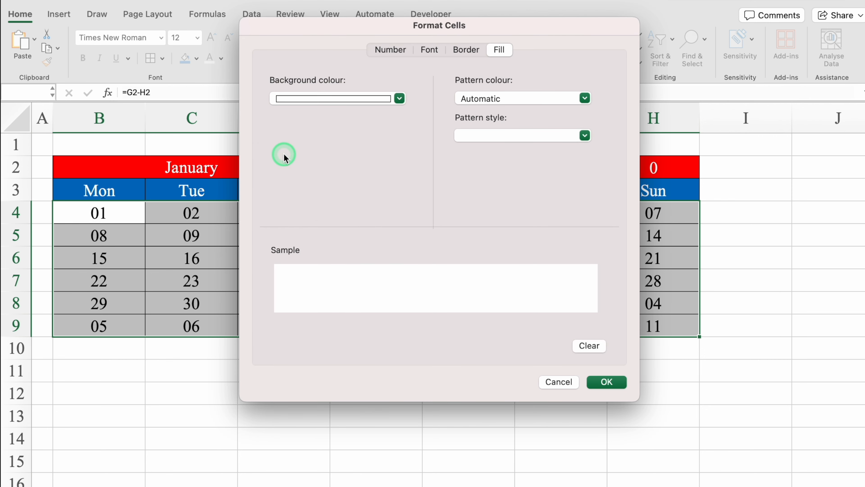
# Step: Set the rule's font colour to white and apply the rule to the calendar dates
pyautogui.click(428, 50)
pyautogui.click(523, 198)
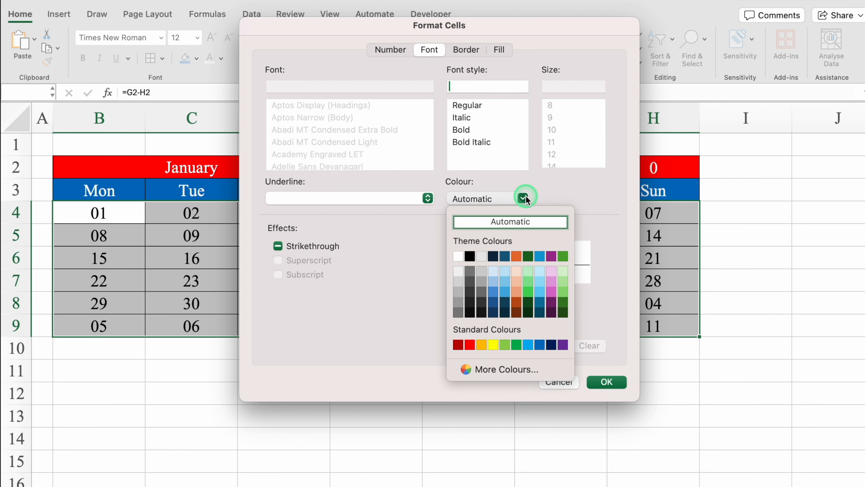
pyautogui.click(456, 253)
pyautogui.click(551, 346)
pyautogui.click(606, 381)
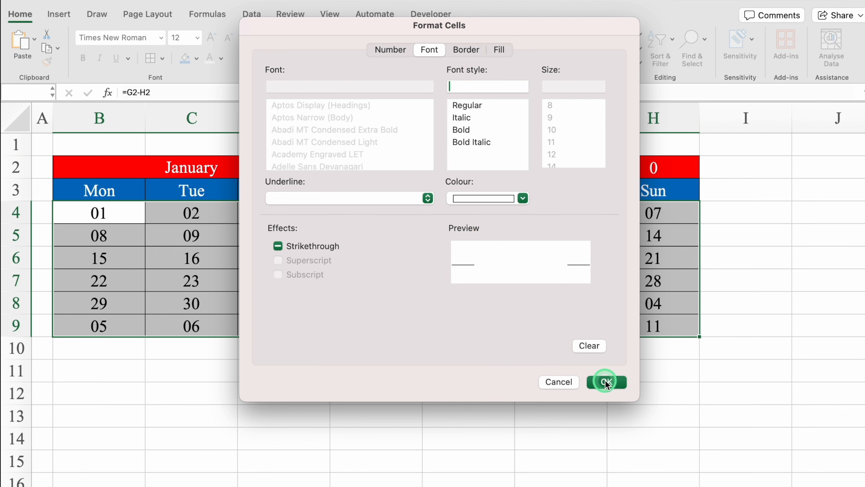
pyautogui.click(578, 215)
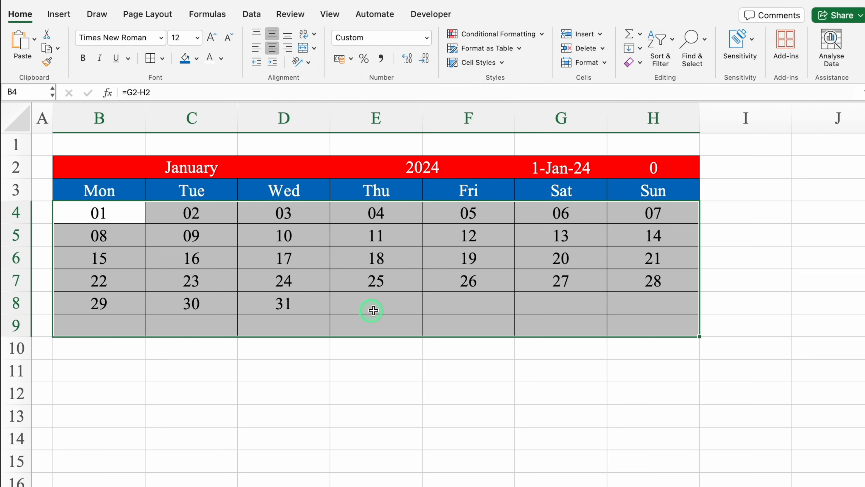
# Step: Set the calendar's month in B2 to March and check where the month's first day falls in row 4
pyautogui.click(205, 164)
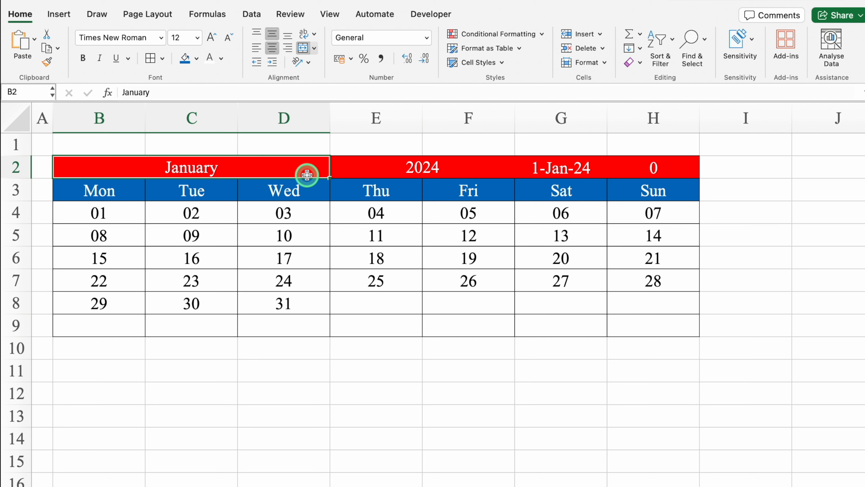
pyautogui.write('March')
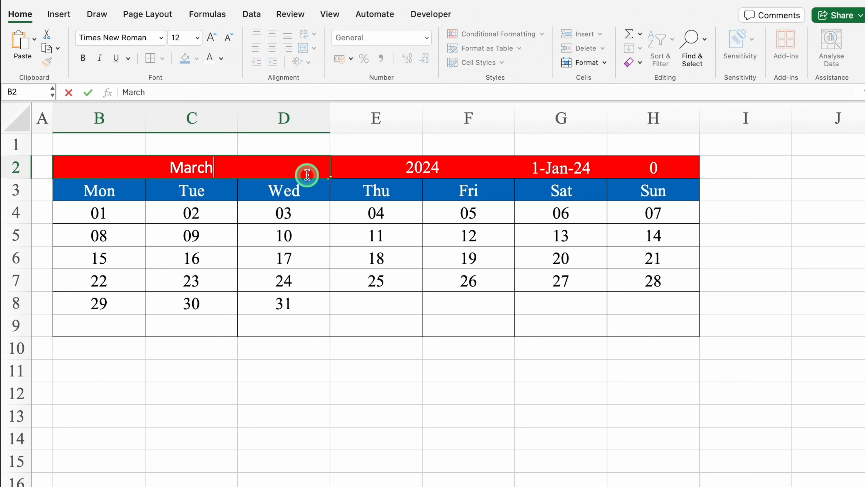
pyautogui.press('Return')
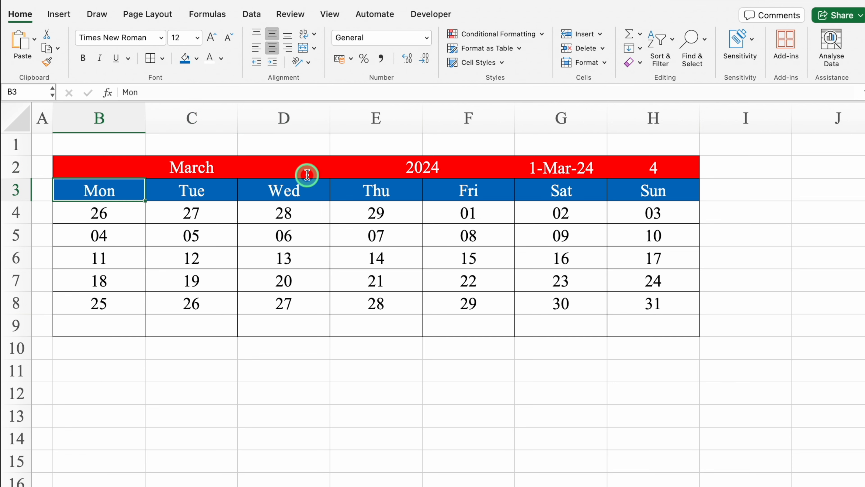
pyautogui.click(471, 214)
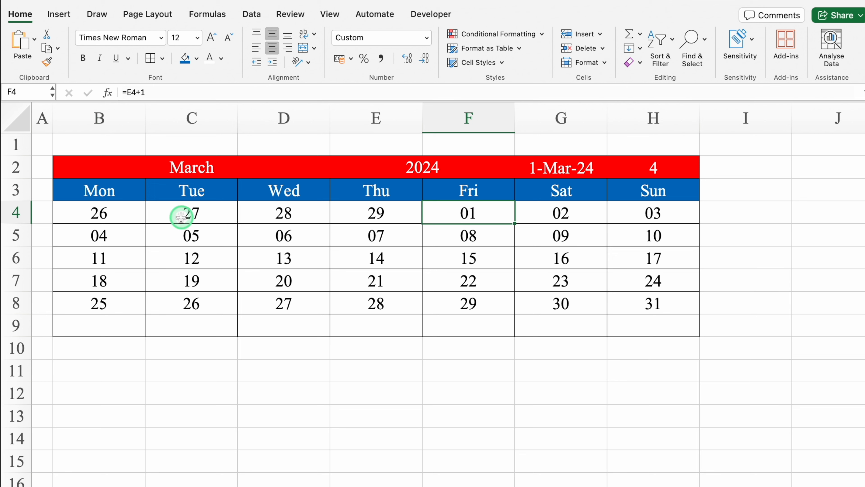
# Step: Create another Classic conditional formatting rule for B4:H9 that uses a formula to determine which cells to format
pyautogui.click(124, 212)
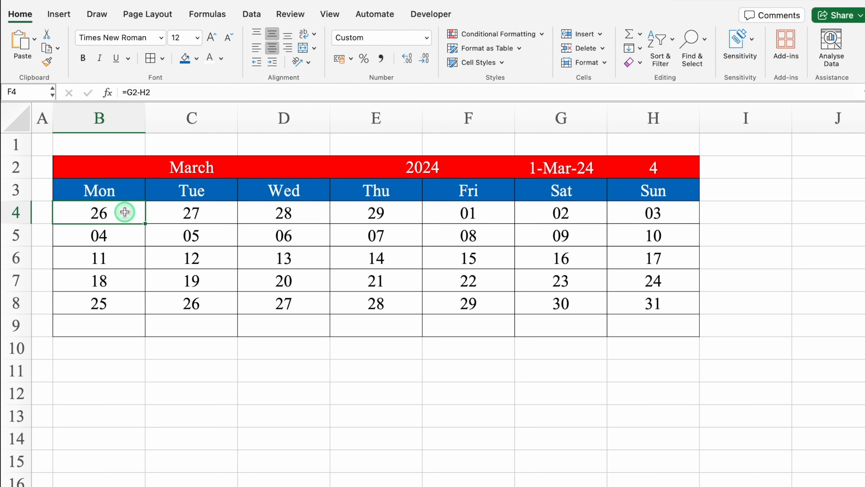
pyautogui.moveTo(124, 212); pyautogui.dragTo(125, 325)
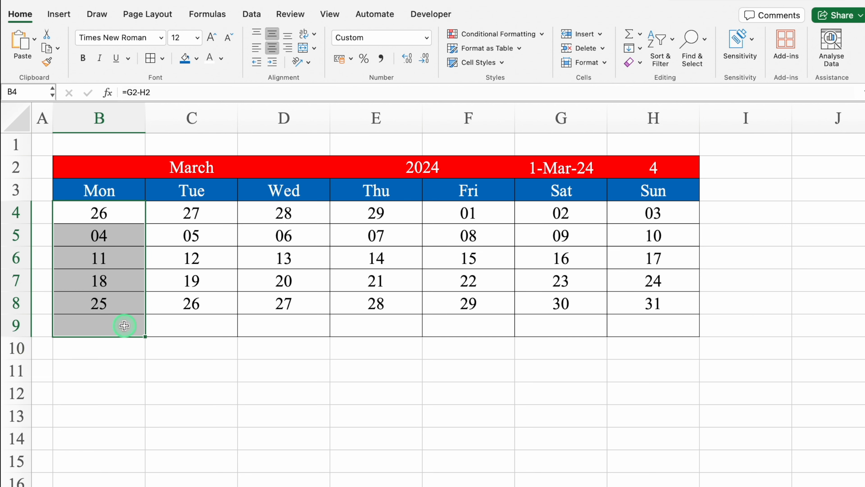
pyautogui.press('super+shift+Right')
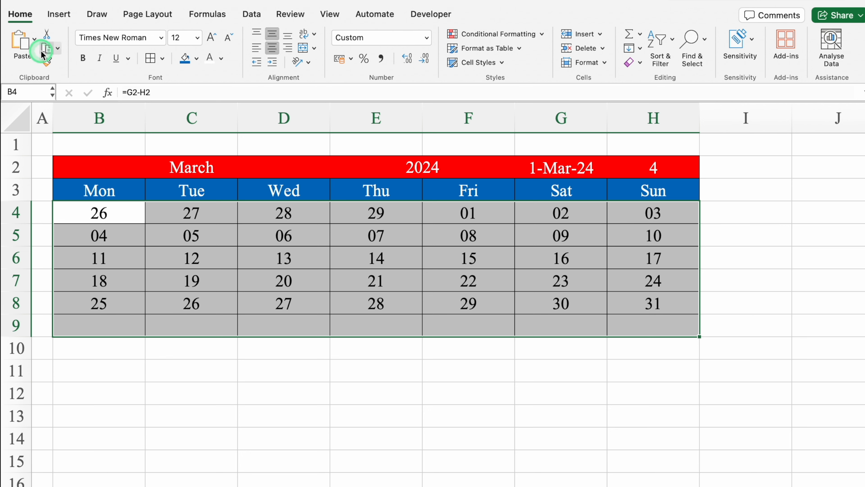
pyautogui.click(495, 34)
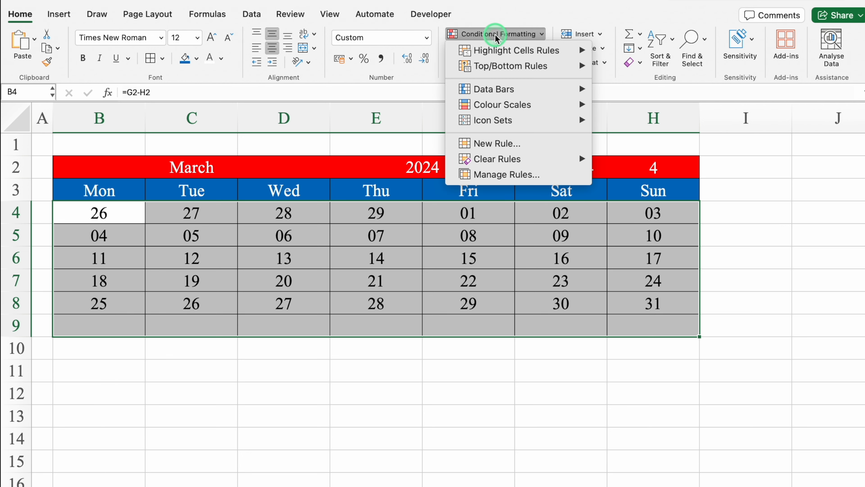
pyautogui.click(490, 143)
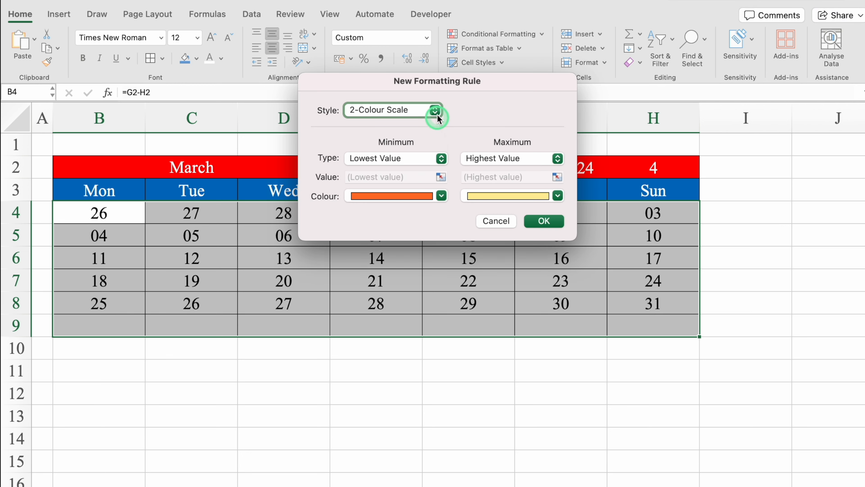
pyautogui.click(437, 117)
pyautogui.click(388, 169)
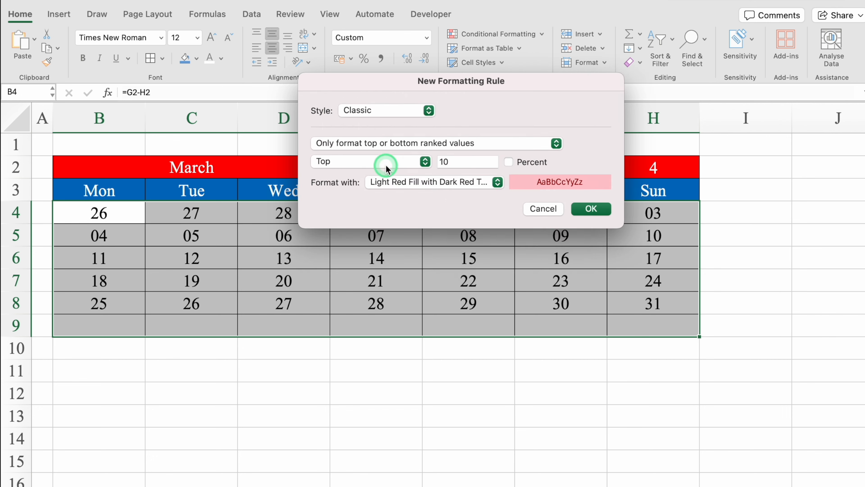
pyautogui.click(431, 148)
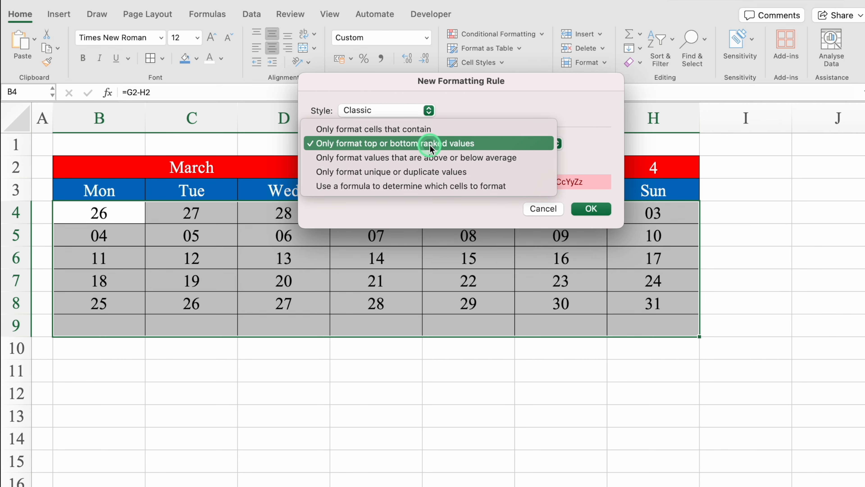
pyautogui.click(514, 186)
# Step: Enter =B4<$G$2 as the rule's formula to catch dates before the first day of the month
pyautogui.click(422, 163)
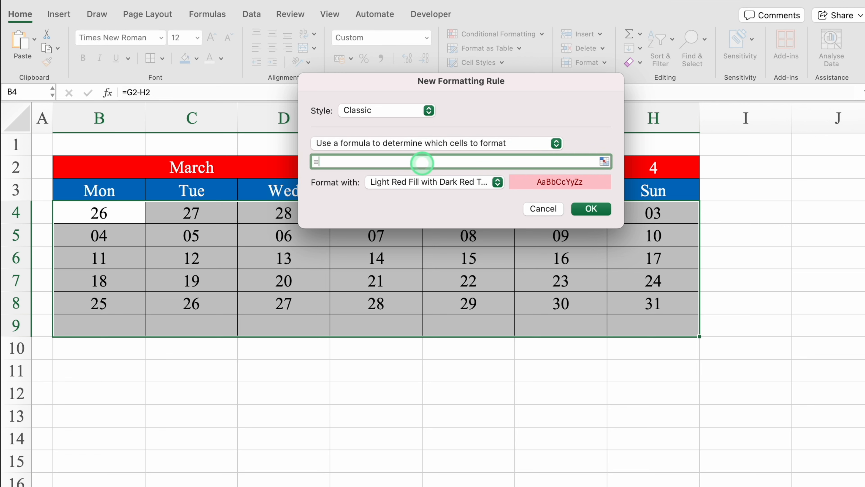
pyautogui.click(117, 208)
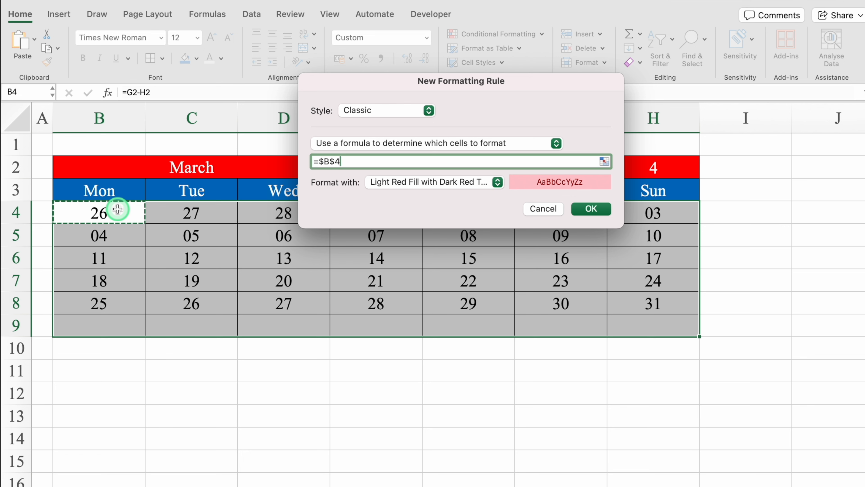
pyautogui.press('super+t')
pyautogui.write('<')
pyautogui.moveTo(406, 80); pyautogui.dragTo(400, 242)
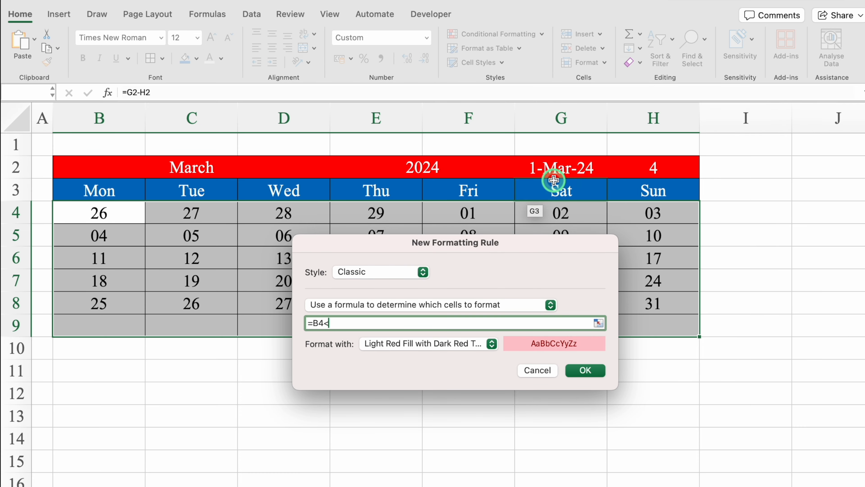
pyautogui.click(556, 168)
pyautogui.moveTo(527, 240); pyautogui.dragTo(525, 98)
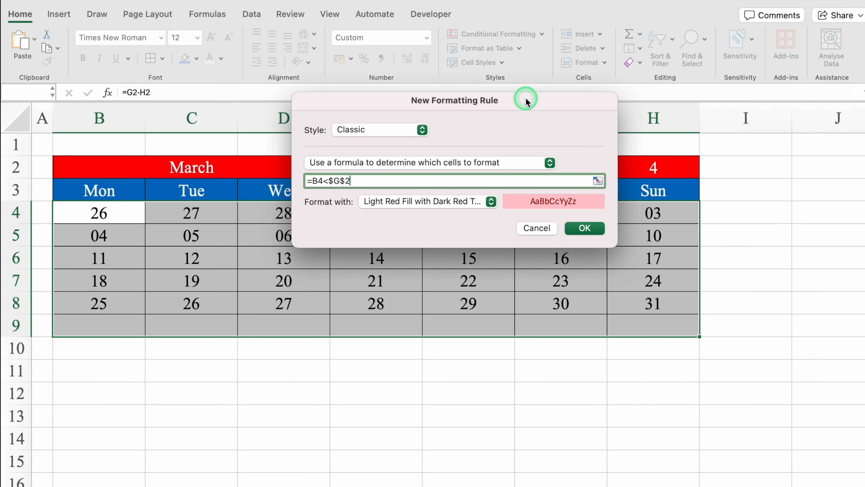
# Step: Choose a customised format for the =B4<$G$2 rule and set its background fill to white
pyautogui.click(491, 201)
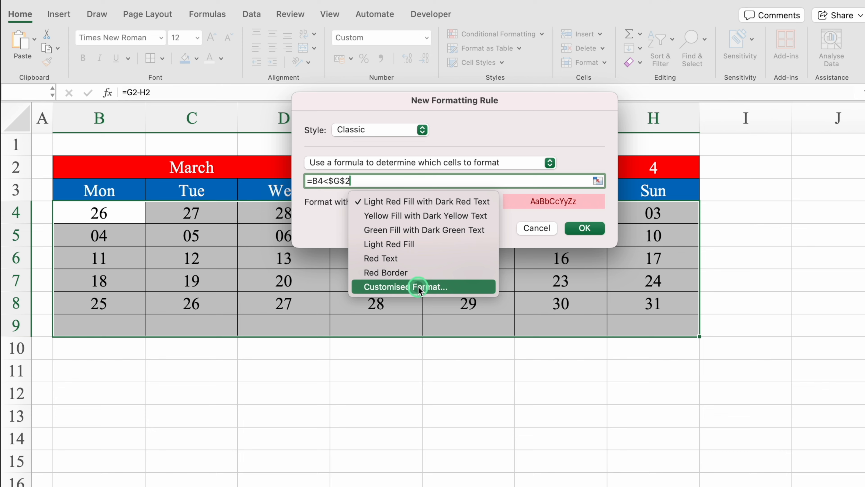
pyautogui.click(421, 286)
pyautogui.click(499, 50)
pyautogui.click(399, 98)
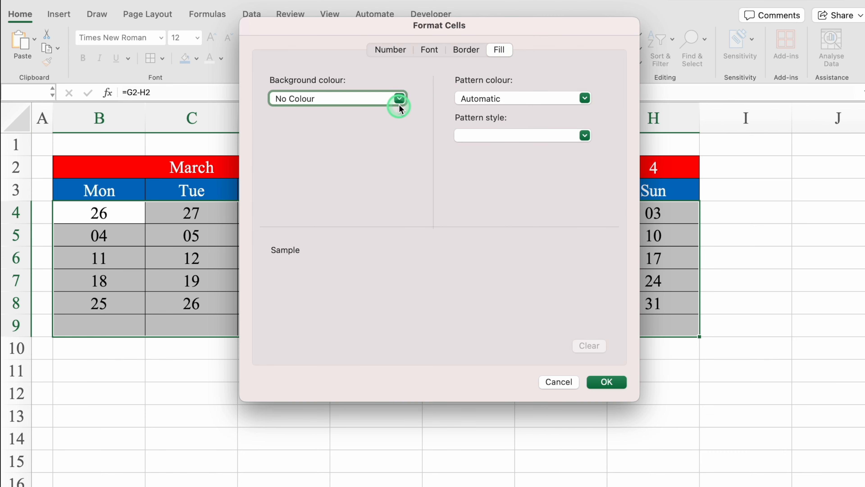
pyautogui.click(283, 157)
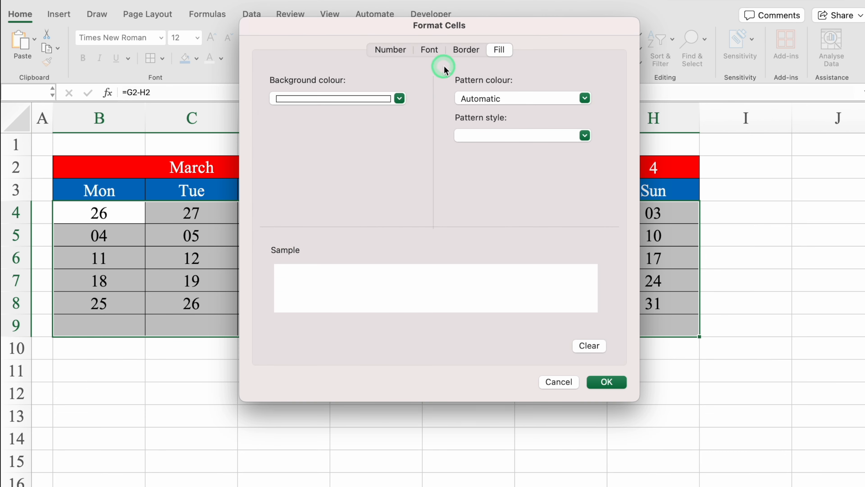
# Step: Set the font colour of the =B4<$G$2 rule to white and apply the rule to the calendar dates
pyautogui.click(429, 50)
pyautogui.click(523, 198)
pyautogui.click(456, 249)
pyautogui.click(608, 384)
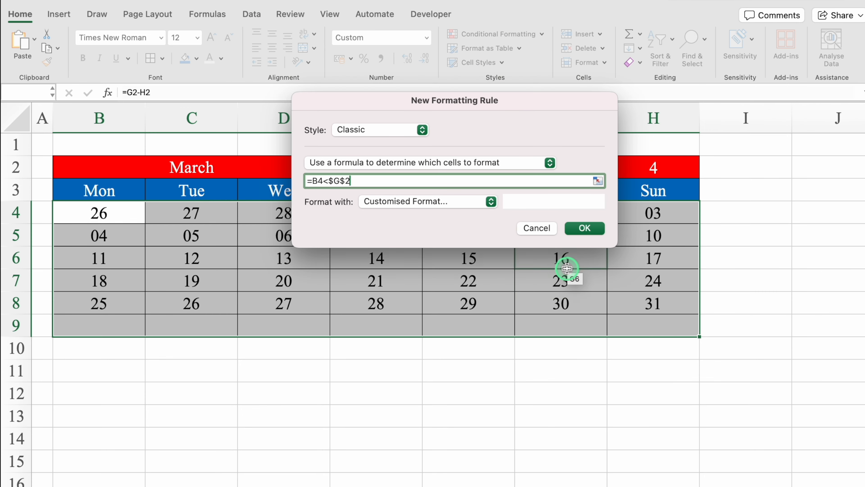
pyautogui.click(581, 228)
pyautogui.click(416, 435)
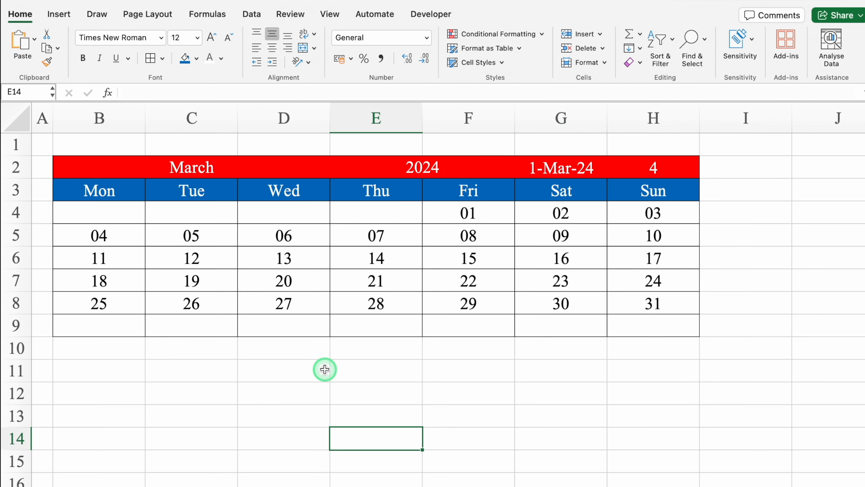
# Step: Set the calendar's month in B2 back to January
pyautogui.click(180, 165)
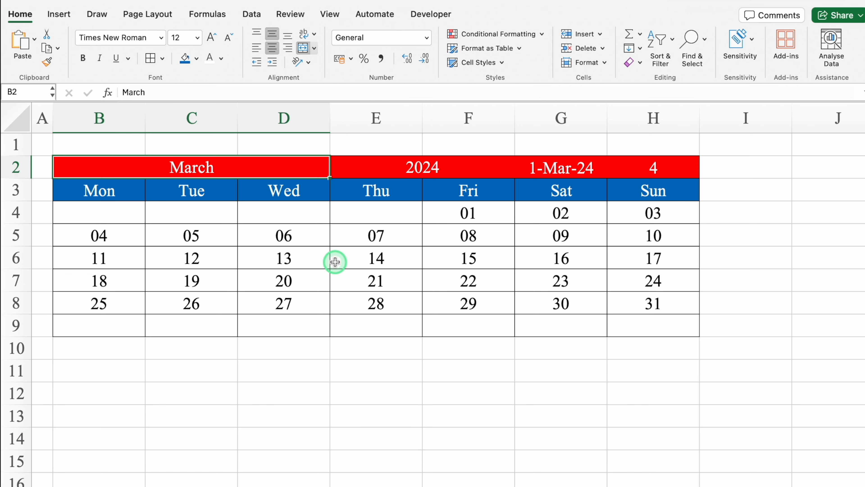
pyautogui.write('Janu')
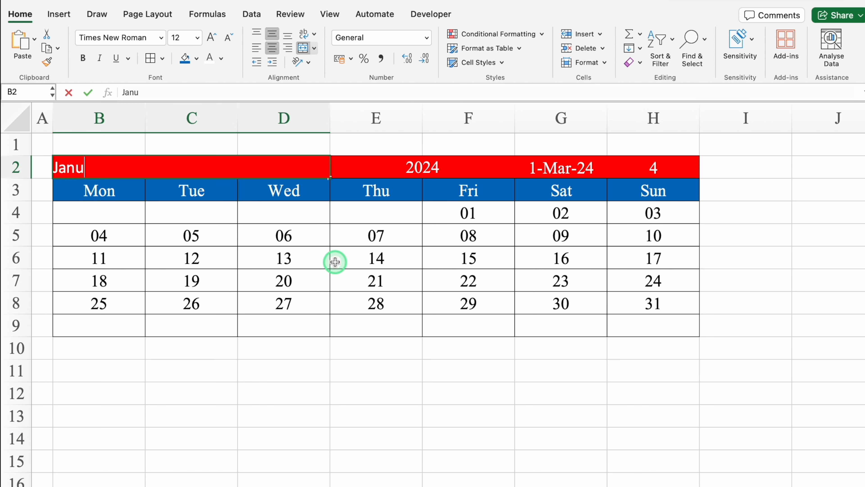
pyautogui.write('ary')
pyautogui.press('Return')
pyautogui.click(558, 370)
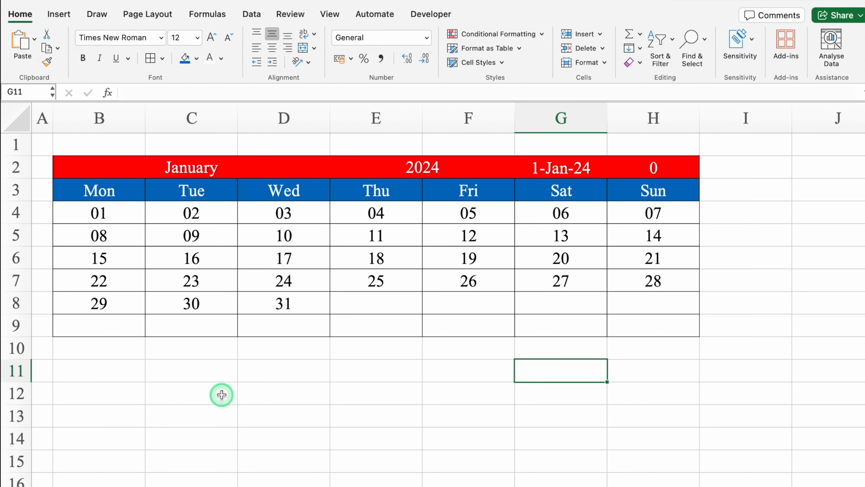
pyautogui.press('Left')
pyautogui.press('Left')
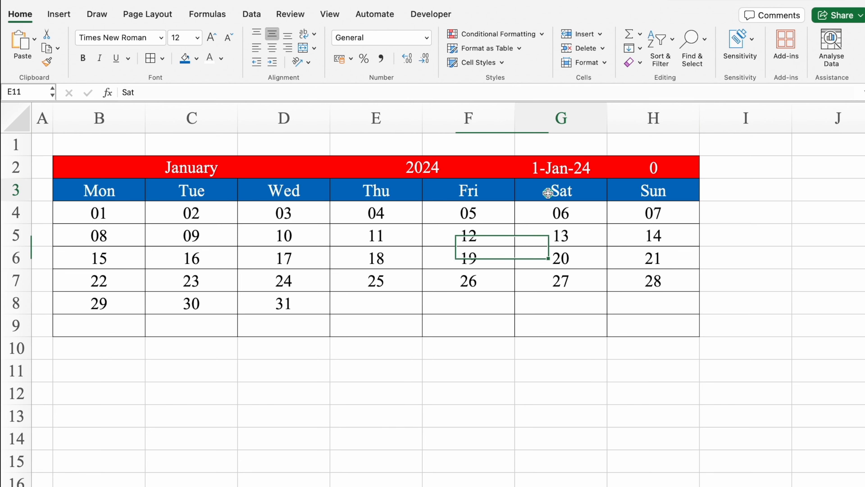
# Step: Fill the Sat and Sun header cells G3:H3 with standard red
pyautogui.moveTo(548, 193); pyautogui.dragTo(623, 189)
pyautogui.click(197, 58)
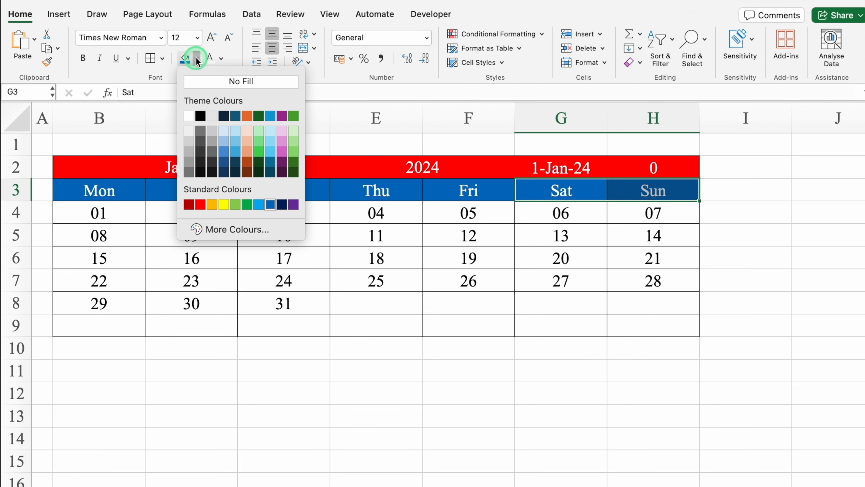
pyautogui.click(201, 204)
# Step: Make the weekend dates in G4:H9 bold with a red font colour
pyautogui.click(603, 218)
pyautogui.moveTo(618, 220); pyautogui.dragTo(647, 321)
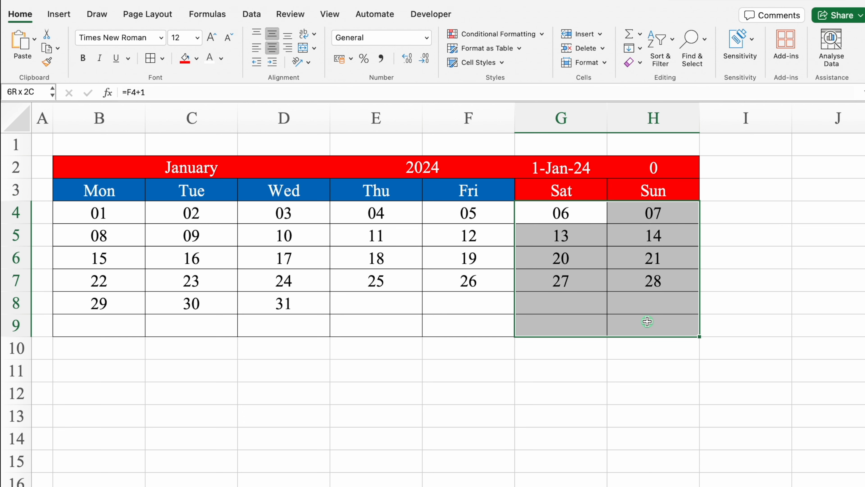
pyautogui.click(222, 58)
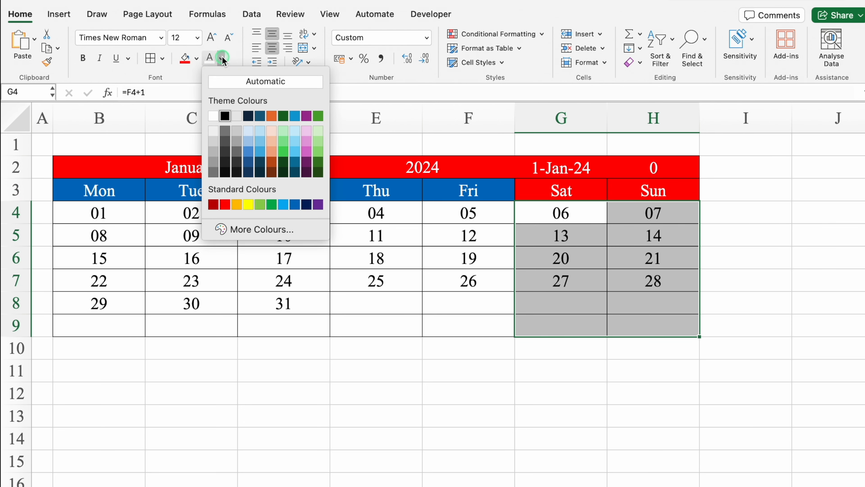
pyautogui.click(226, 205)
pyautogui.click(85, 60)
# Step: Start a third Classic conditional formatting rule for B4:H9, based on a formula that determines which cells to format
pyautogui.moveTo(102, 215); pyautogui.dragTo(648, 319)
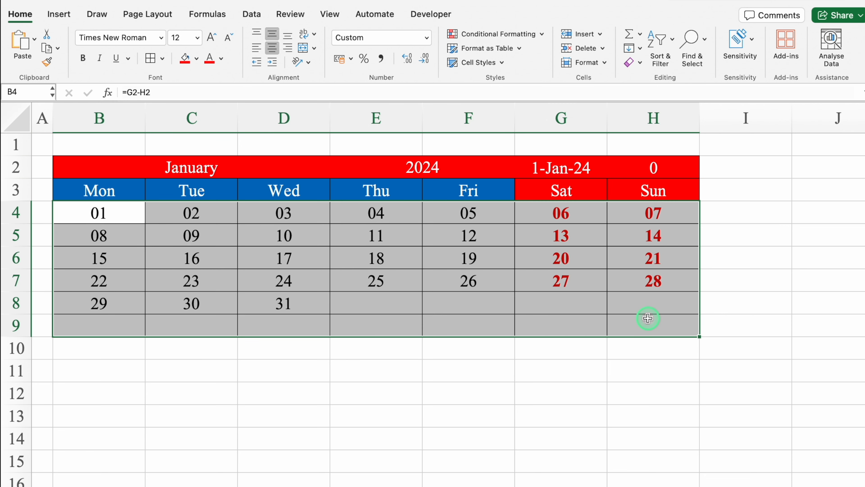
pyautogui.click(481, 34)
pyautogui.click(498, 143)
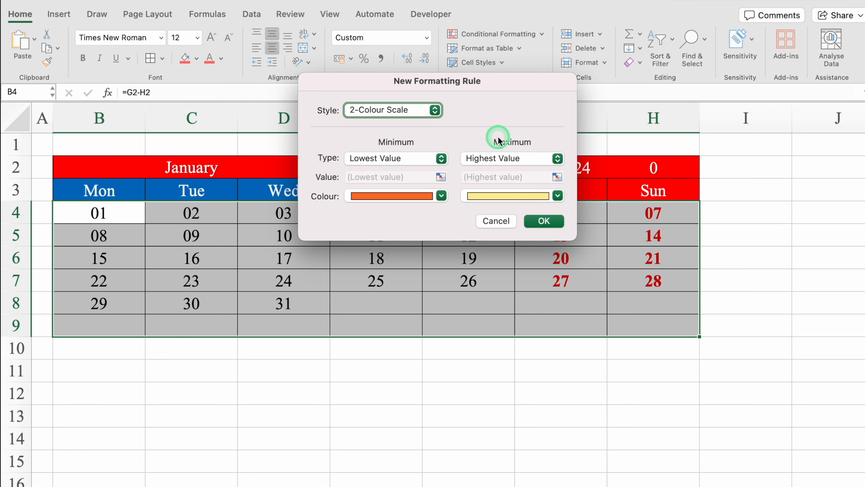
pyautogui.click(435, 110)
pyautogui.click(386, 167)
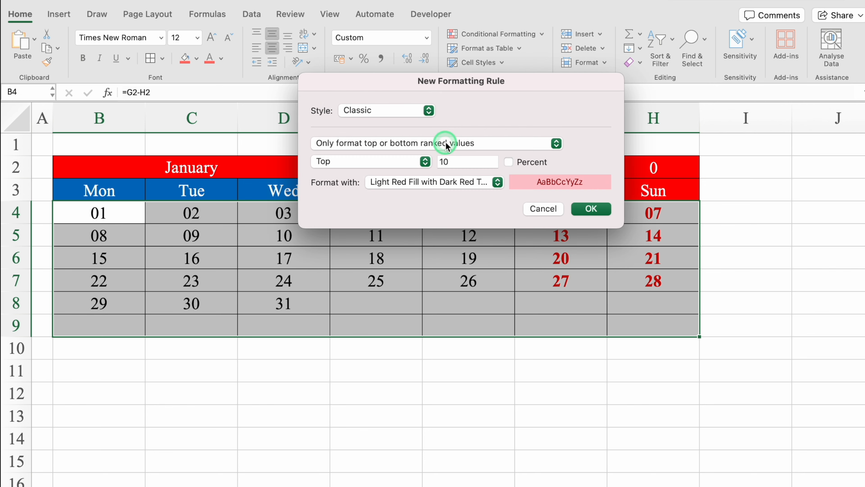
pyautogui.click(473, 143)
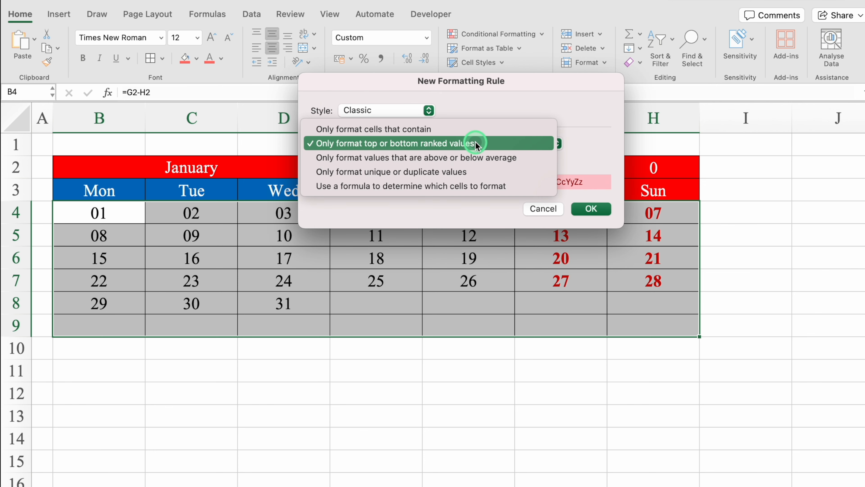
pyautogui.click(523, 186)
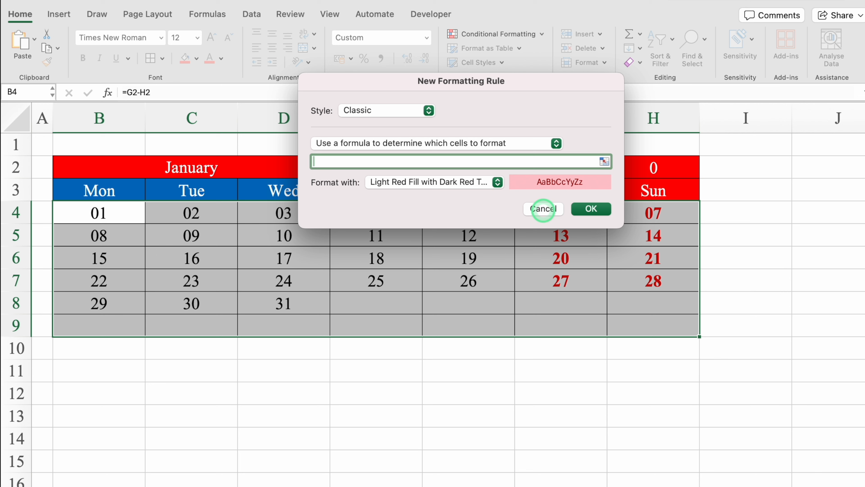
# Step: Enter =B4=TODAY() as the formula of the new conditional formatting rule
pyautogui.click(111, 214)
pyautogui.press('F4')
pyautogui.press('F4')
pyautogui.press('F4')
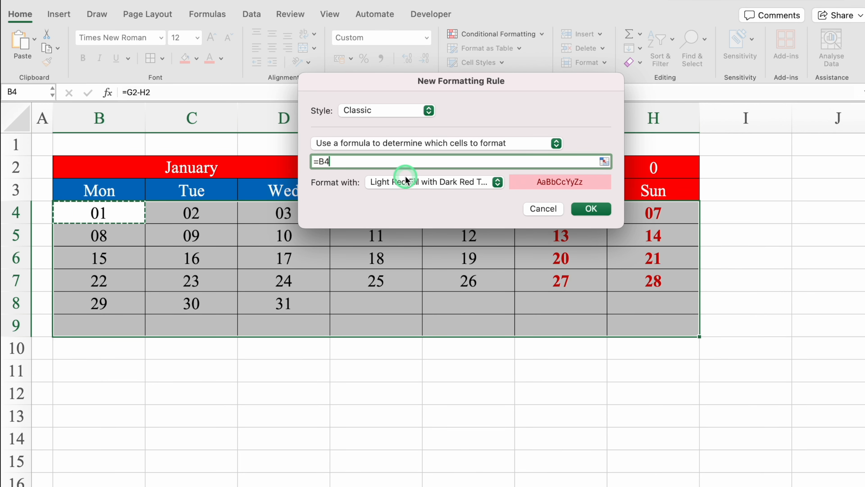
pyautogui.write('=TODAY(')
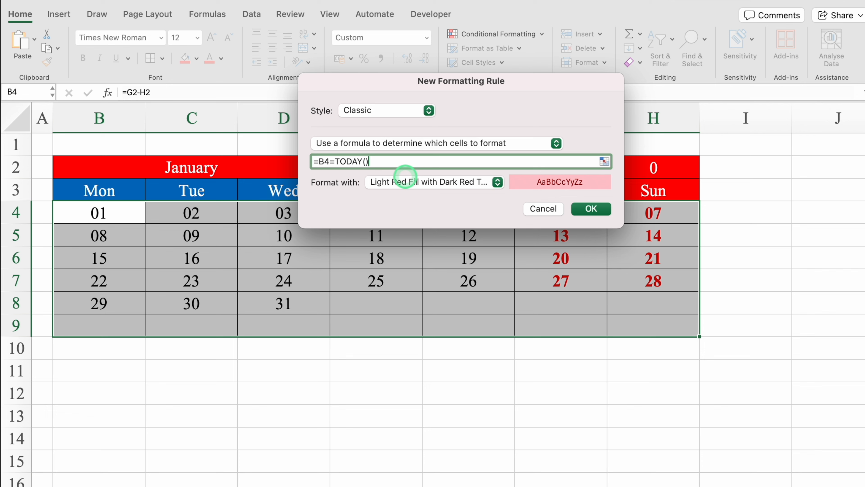
# Step: Give the TODAY rule a custom format with standard purple fill and yellow font, and apply it to the calendar
pyautogui.click(497, 182)
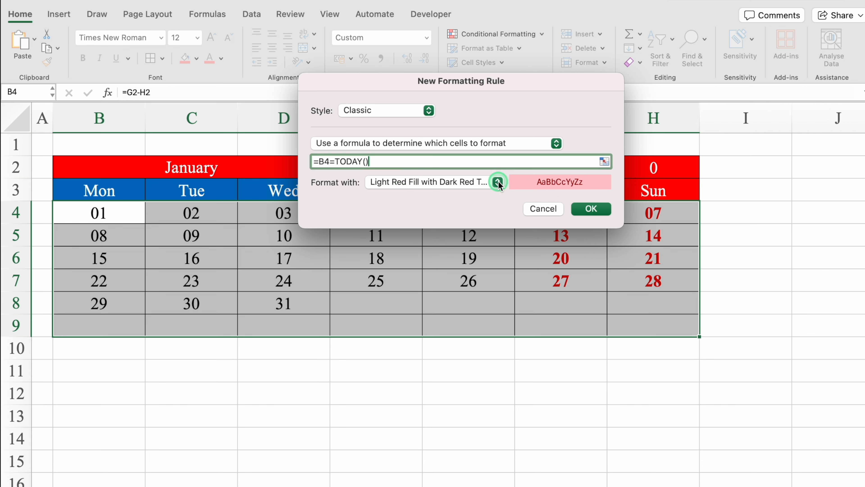
pyautogui.click(443, 266)
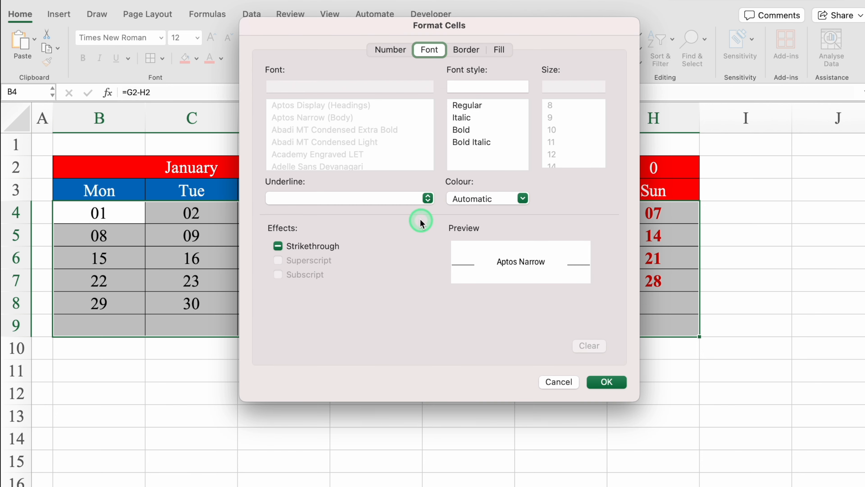
pyautogui.click(500, 50)
pyautogui.click(399, 99)
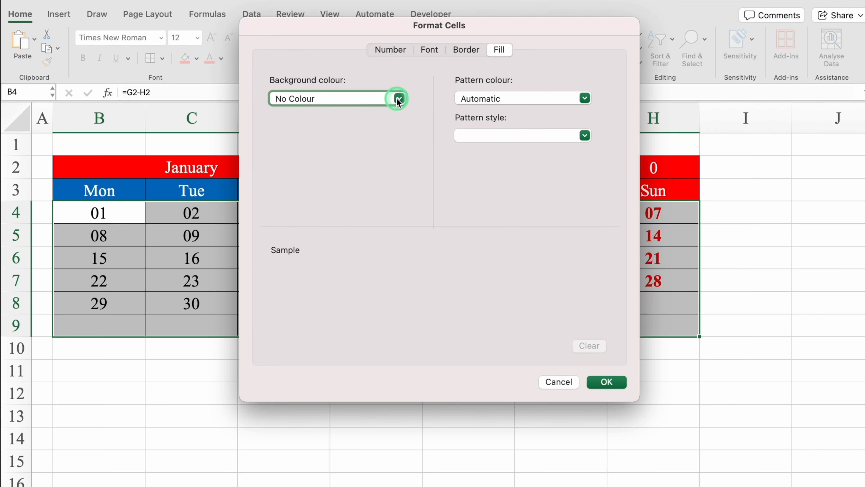
pyautogui.click(382, 243)
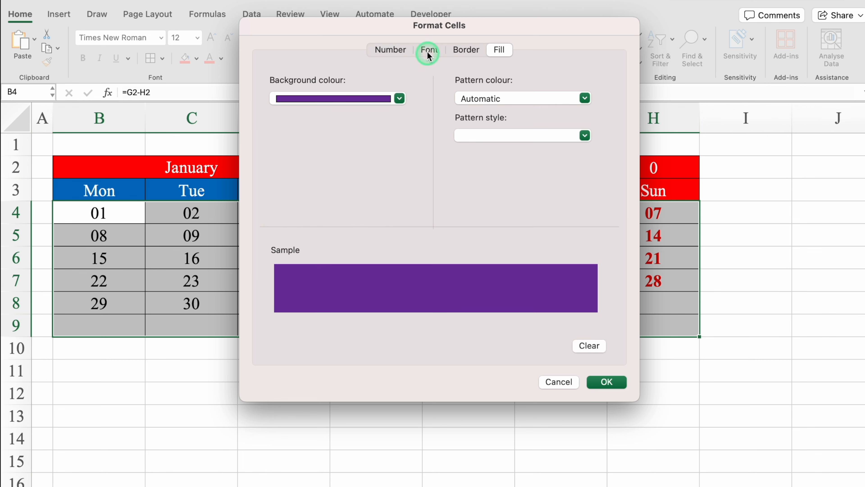
pyautogui.click(429, 50)
pyautogui.click(522, 199)
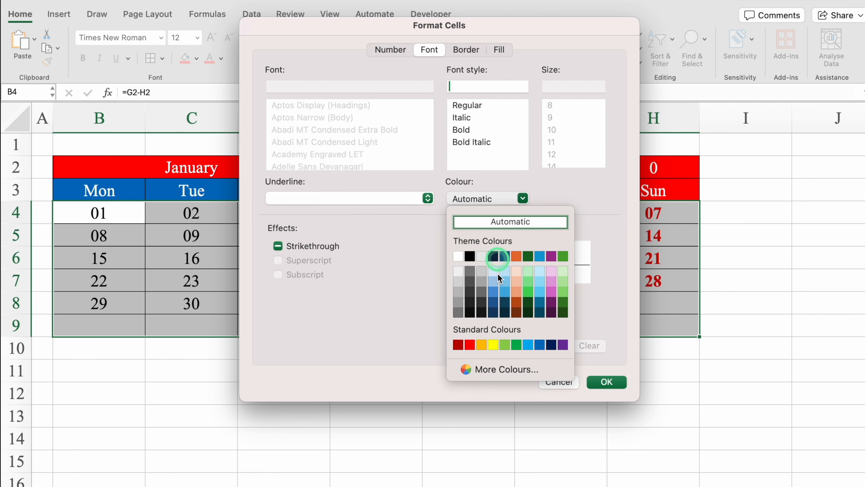
pyautogui.click(497, 338)
pyautogui.click(606, 381)
pyautogui.click(591, 209)
pyautogui.click(310, 364)
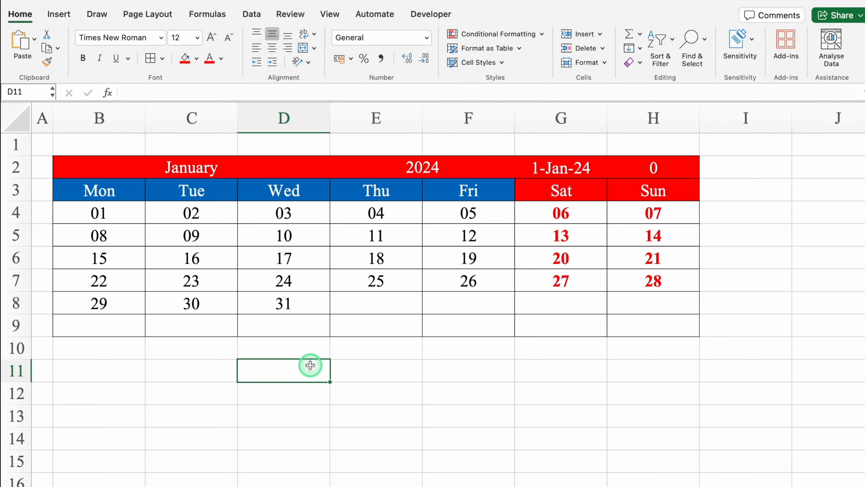
# Step: Set the calendar's month in B2 to September
pyautogui.click(196, 169)
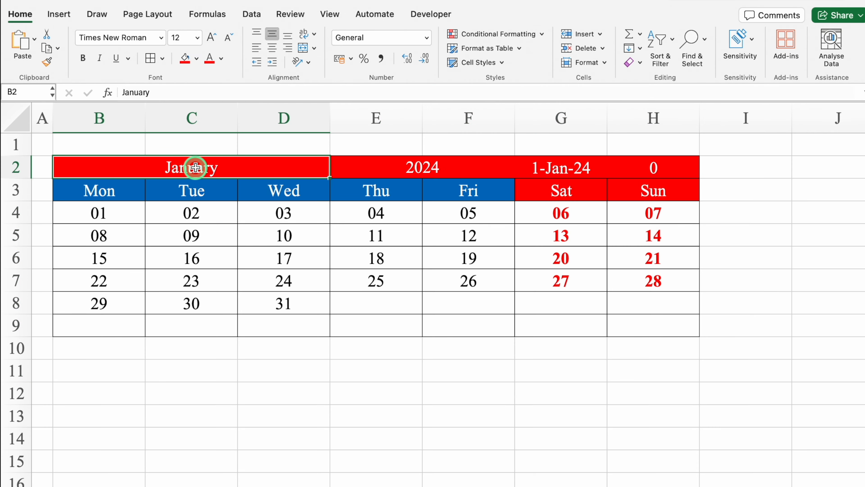
pyautogui.write('September')
pyautogui.press('Return')
pyautogui.click(277, 420)
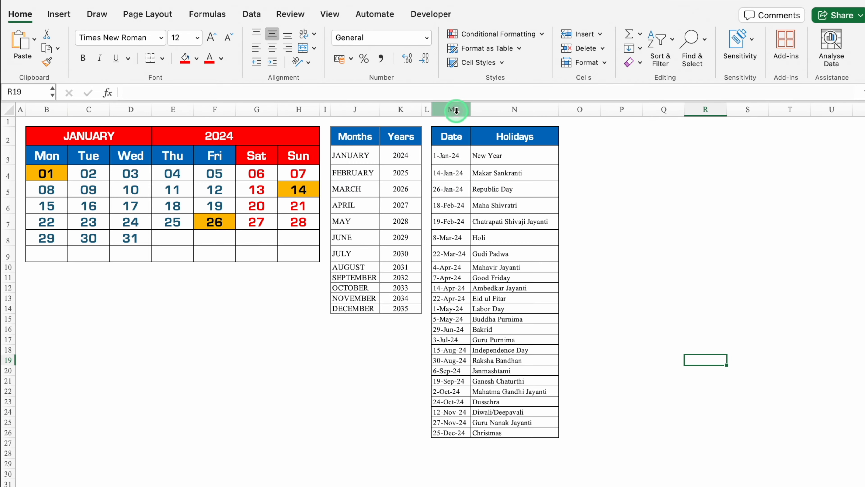
# Step: Switch to the finished template's settings sheet and copy columns J:N holding the months, years and holiday lists
pyautogui.click(494, 107)
pyautogui.moveTo(460, 108); pyautogui.dragTo(364, 119)
pyautogui.press('super+c')
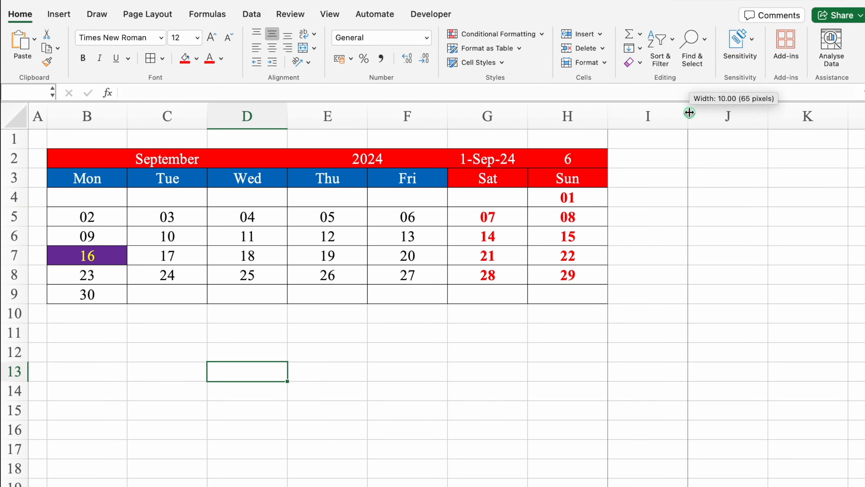
# Step: Narrow column I of the new settings sheet and paste the copied list columns starting at column J
pyautogui.moveTo(689, 111); pyautogui.dragTo(624, 126)
pyautogui.click(662, 160)
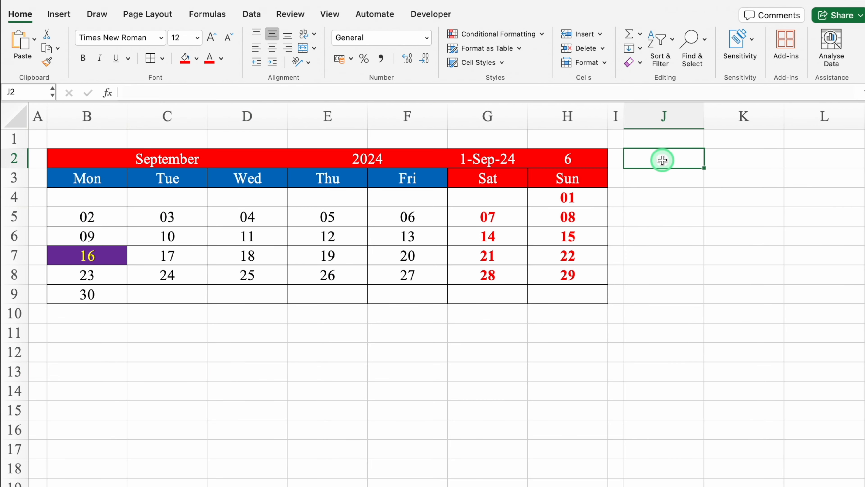
pyautogui.click(662, 116)
pyautogui.press('super+v')
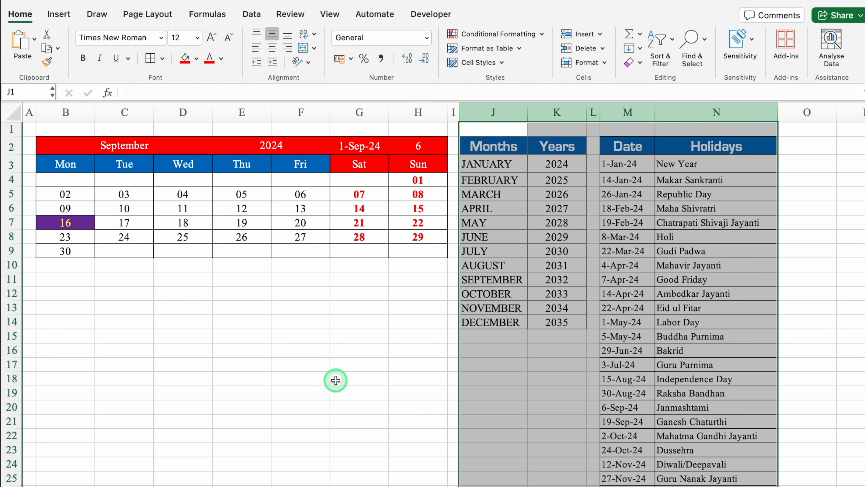
# Step: Hide the gridlines on the settings sheet
pyautogui.click(328, 13)
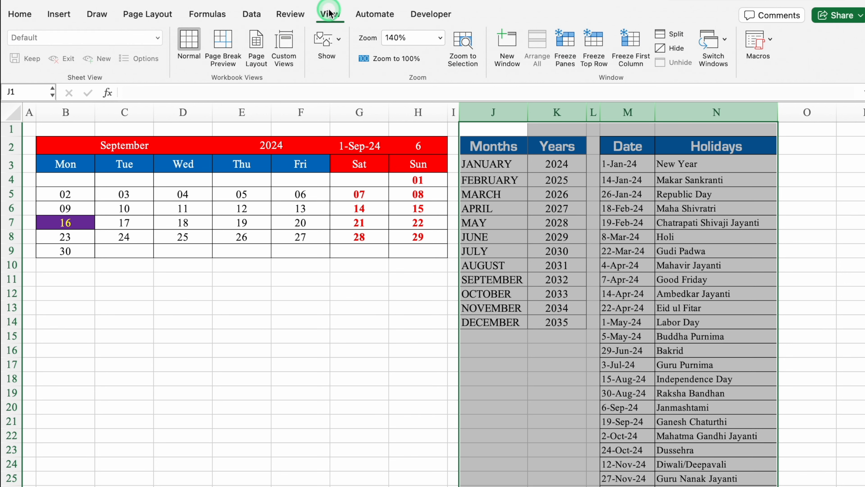
pyautogui.click(338, 39)
pyautogui.click(301, 88)
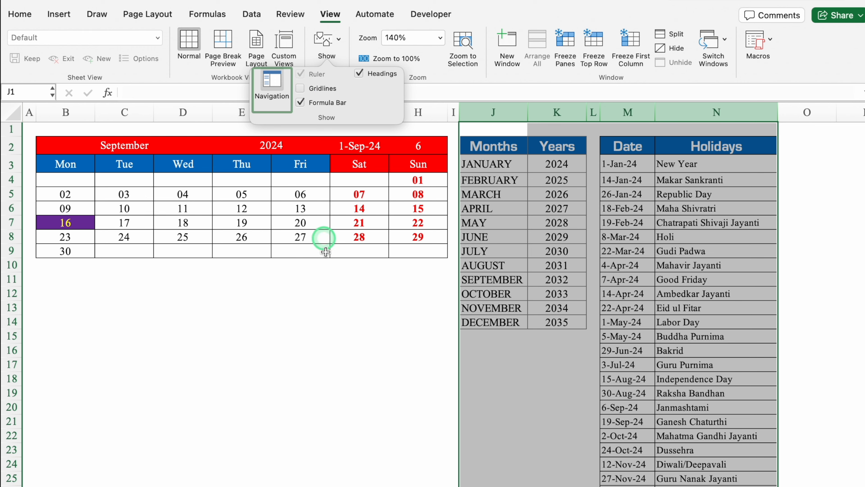
pyautogui.click(358, 350)
# Step: Start a Classic conditional formatting rule for B4:H9, based on a formula that determines which cells to format
pyautogui.moveTo(69, 177); pyautogui.dragTo(404, 251)
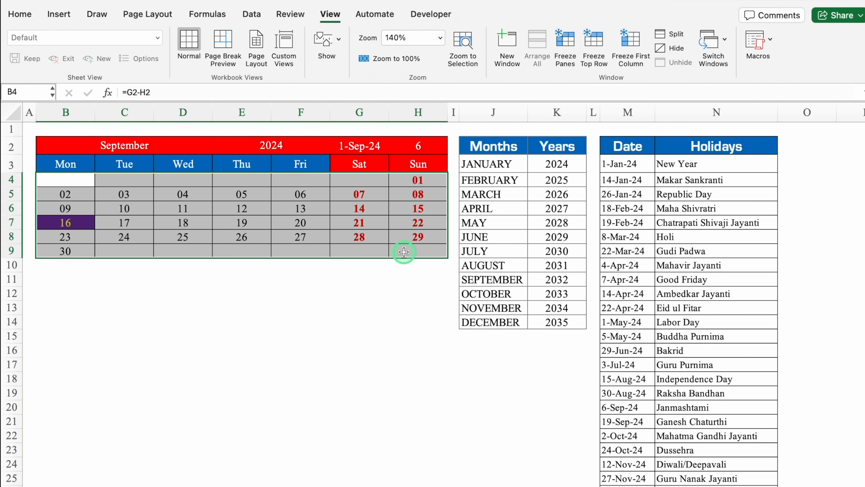
pyautogui.click(20, 14)
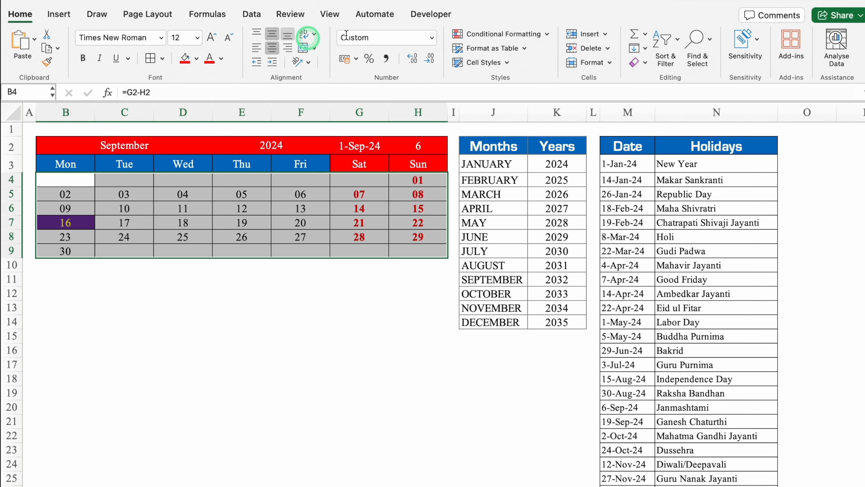
pyautogui.click(496, 34)
pyautogui.click(501, 143)
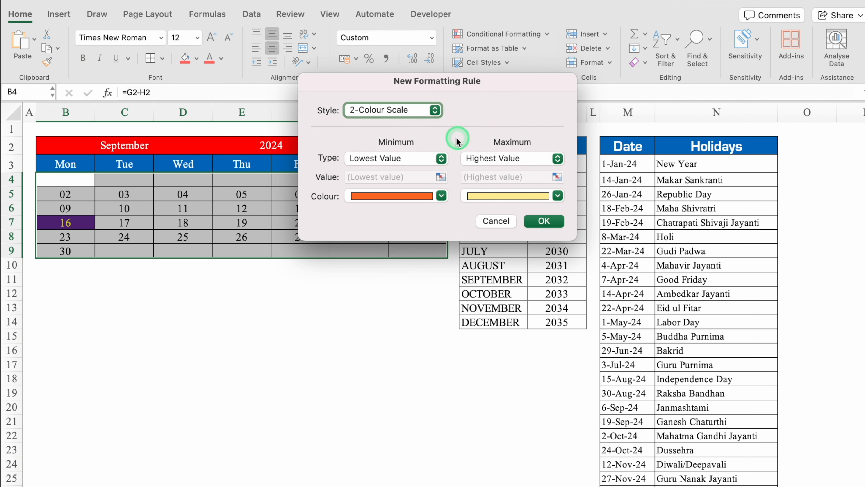
pyautogui.click(440, 110)
pyautogui.click(402, 167)
pyautogui.click(453, 143)
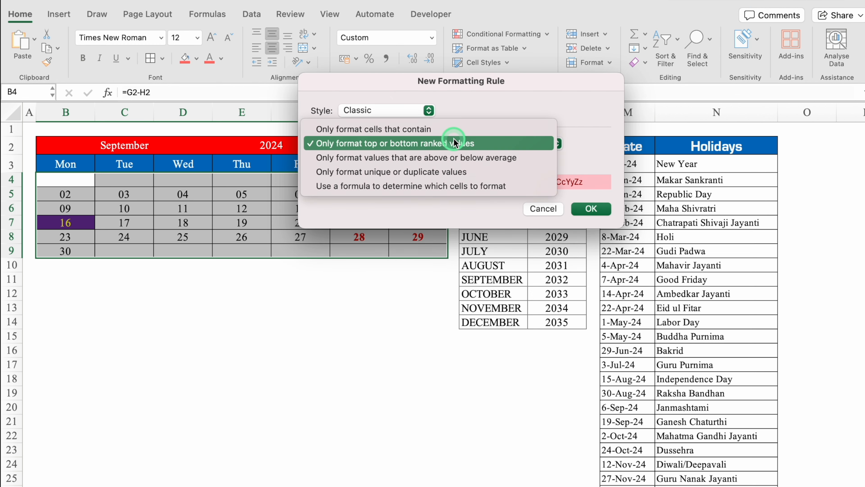
pyautogui.click(529, 185)
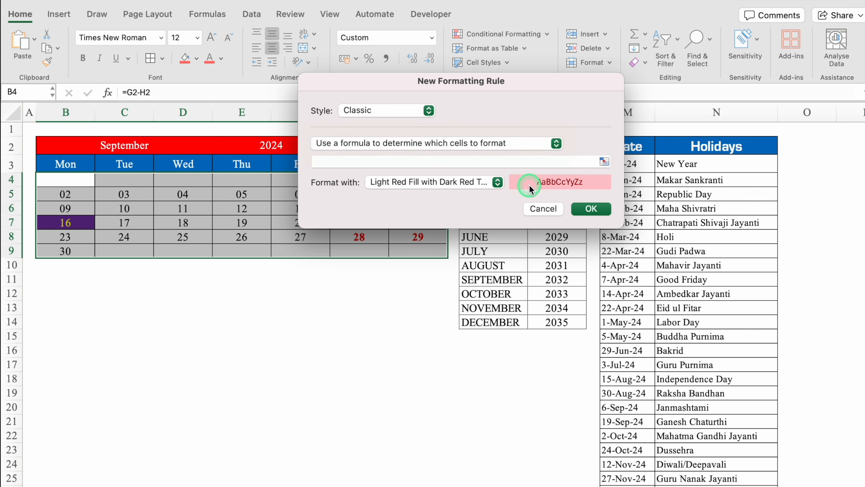
# Step: Enter =MATCH(B4,$M:$M,0) as the rule's formula to match calendar dates against the holiday dates
pyautogui.click(462, 161)
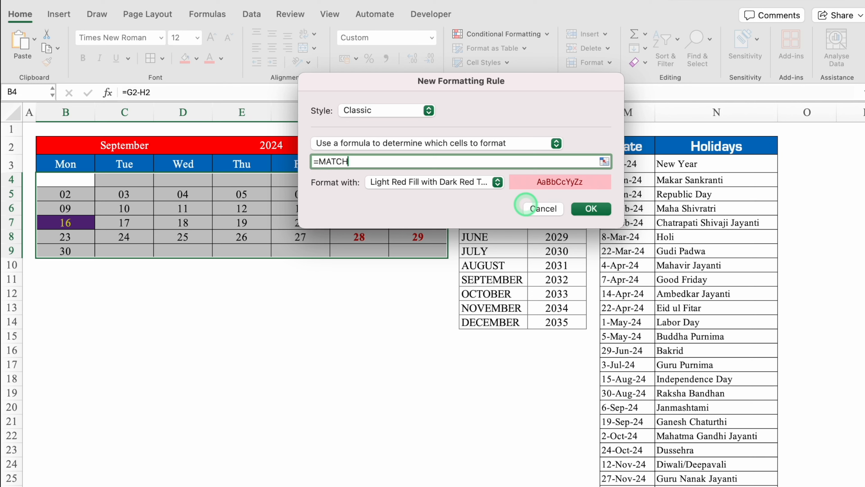
pyautogui.click(76, 179)
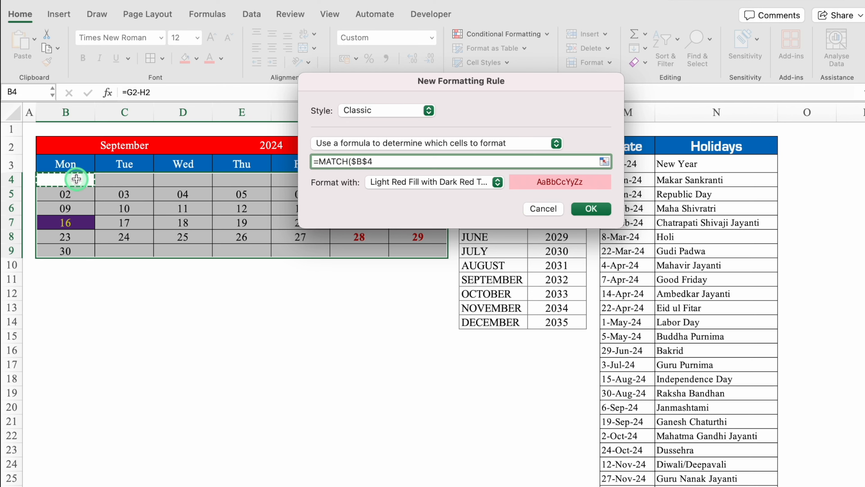
pyautogui.press('F4')
pyautogui.press('F4')
pyautogui.write(',')
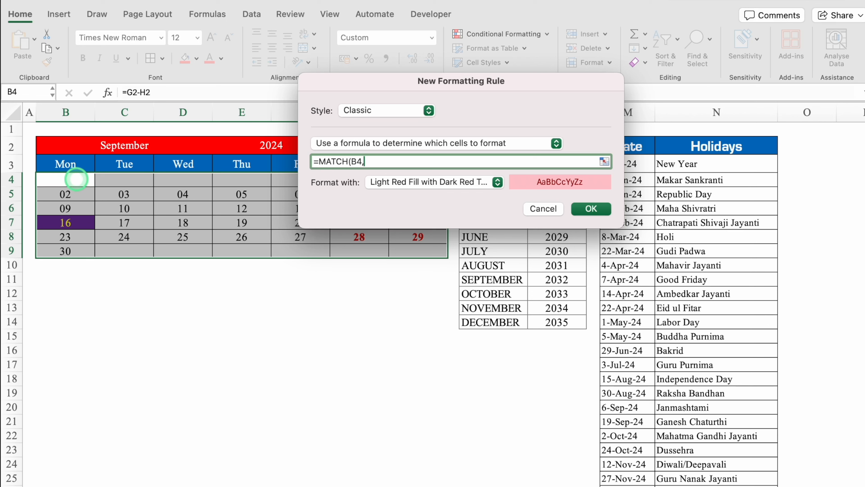
pyautogui.moveTo(525, 85); pyautogui.dragTo(382, 103)
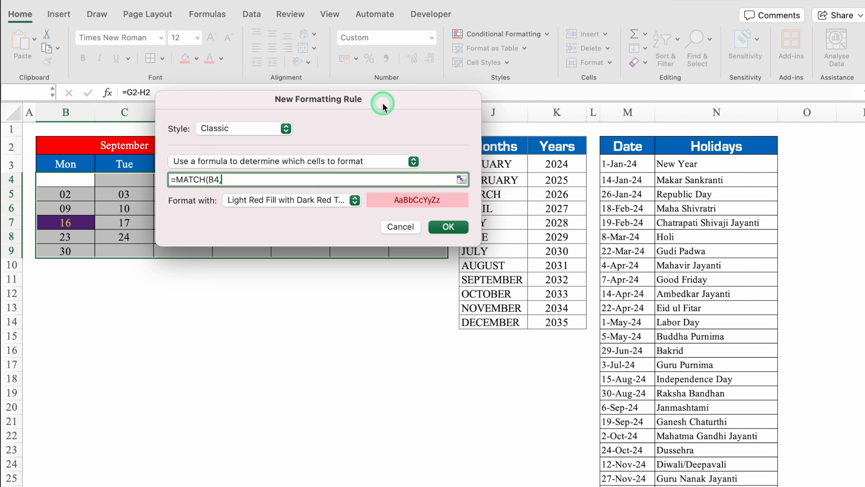
pyautogui.click(632, 108)
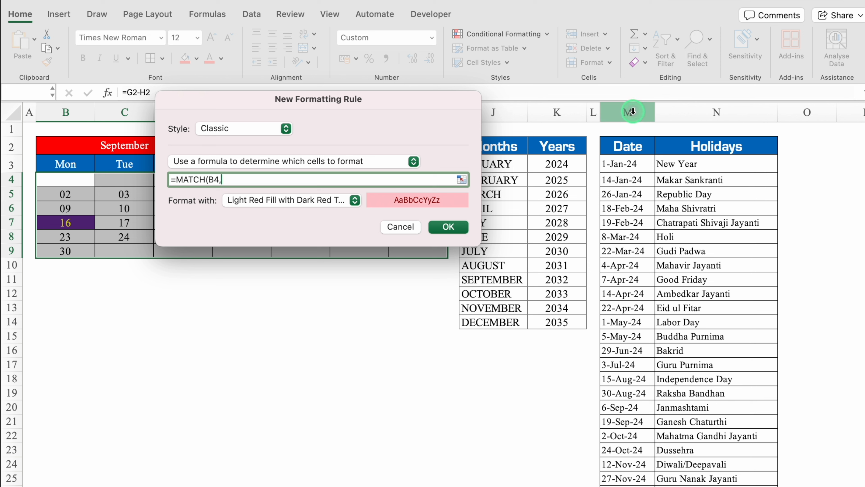
pyautogui.click(632, 112)
pyautogui.write(',0')
# Step: Give the holiday rule a custom format with orange fill and black font, and apply it to the calendar
pyautogui.click(351, 200)
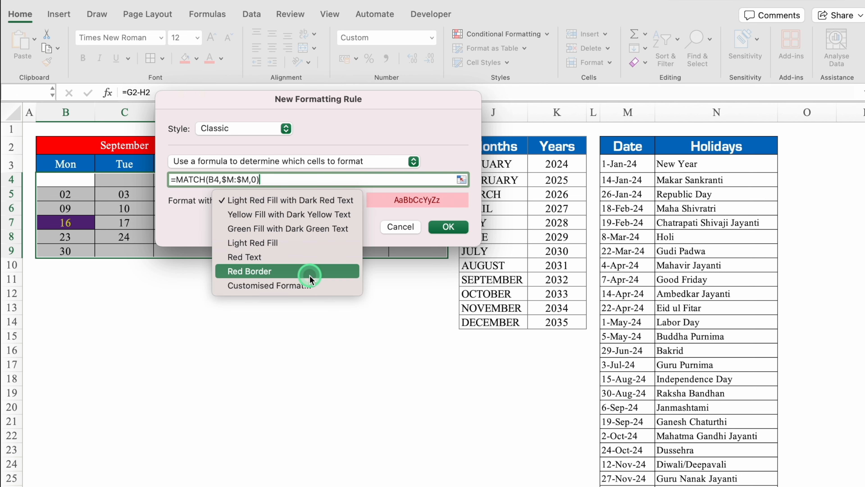
pyautogui.click(311, 286)
pyautogui.click(499, 49)
pyautogui.click(400, 98)
pyautogui.click(304, 243)
pyautogui.click(433, 56)
pyautogui.click(523, 198)
pyautogui.click(469, 256)
pyautogui.click(606, 382)
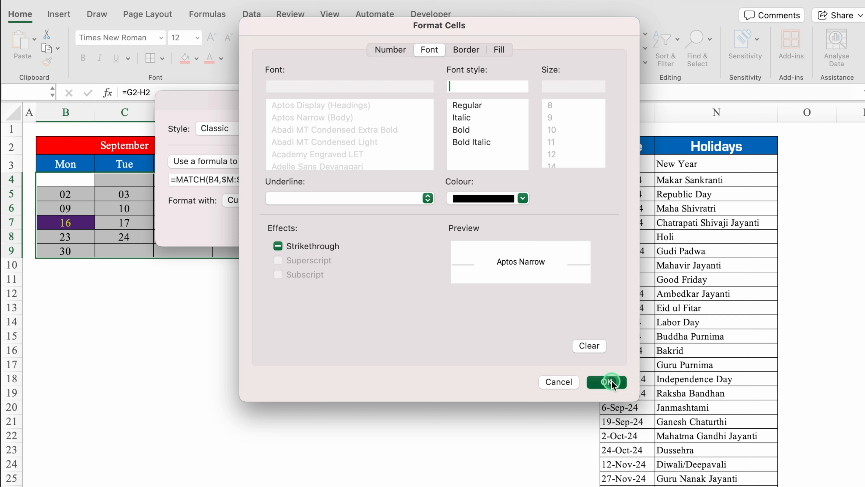
pyautogui.click(450, 226)
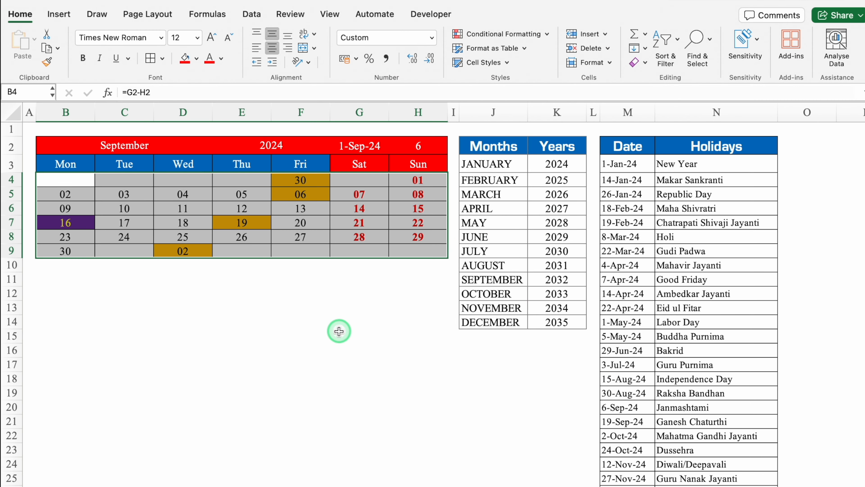
pyautogui.click(314, 350)
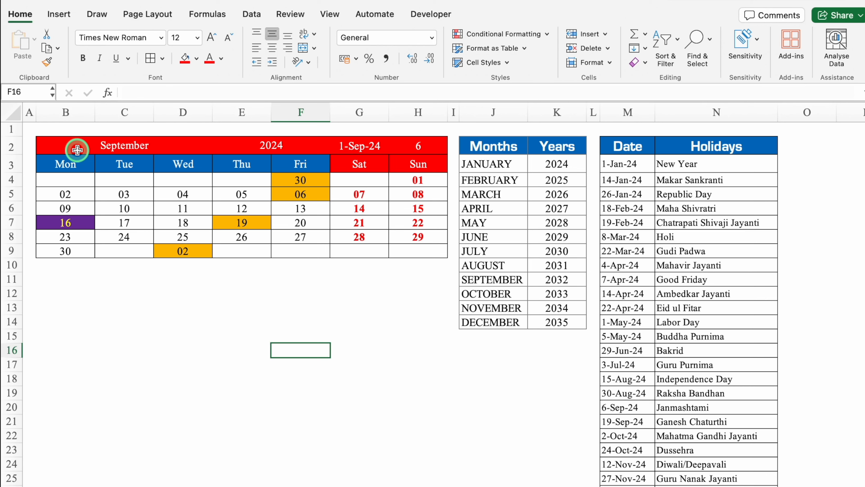
# Step: Change the font of the whole calendar B2:H9 to the wide typeface used in the Months and Years headers
pyautogui.moveTo(69, 143); pyautogui.dragTo(399, 254)
pyautogui.click(160, 37)
pyautogui.moveTo(178, 146)
pyautogui.click(378, 193)
pyautogui.click(261, 336)
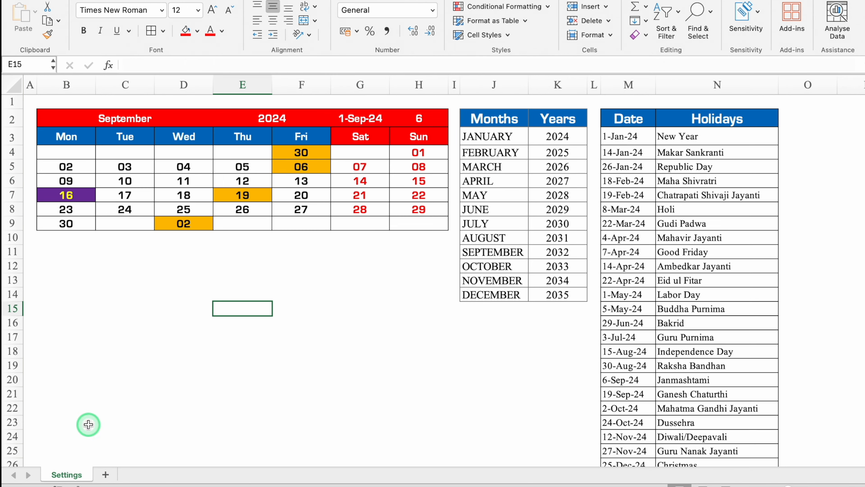
# Step: Add a new worksheet named Time Management and narrow its column A to a thin margin
pyautogui.click(107, 475)
pyautogui.doubleClick(115, 474)
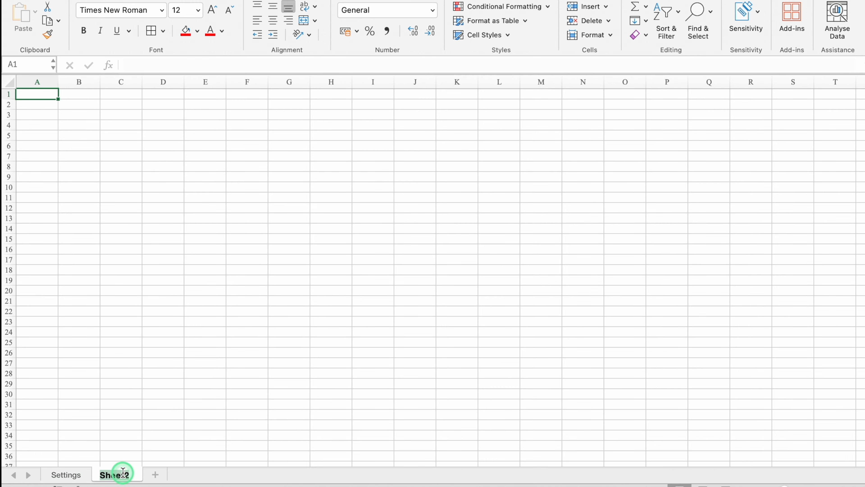
pyautogui.write('Time Managemen')
pyautogui.write('t')
pyautogui.press('Return')
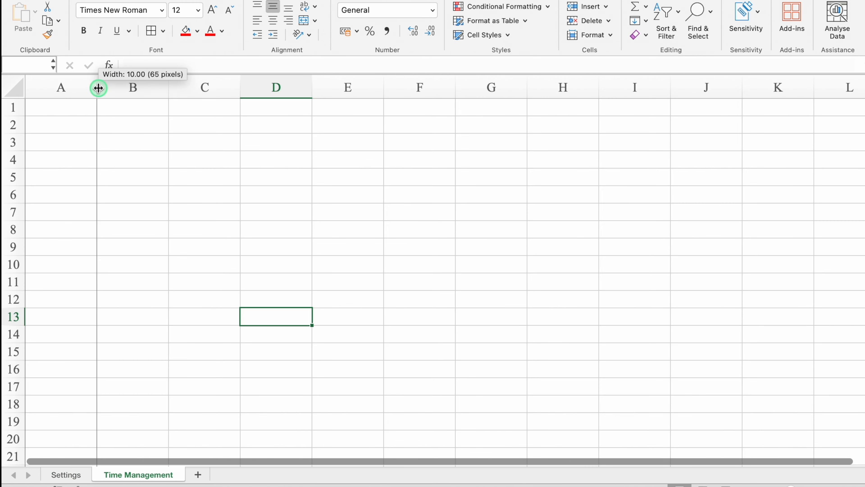
pyautogui.moveTo(97, 85); pyautogui.dragTo(39, 96)
# Step: Merge and centre cells B2:B16 and enter the label IMPORTANT
pyautogui.click(82, 126)
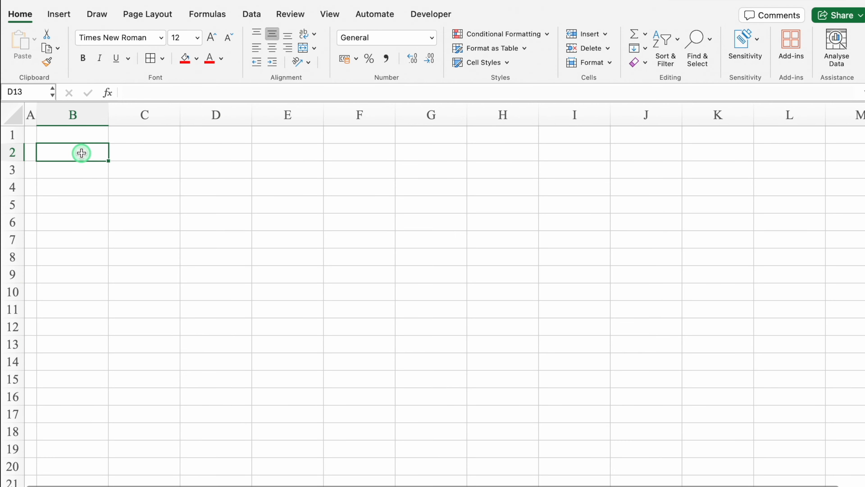
pyautogui.moveTo(81, 153); pyautogui.dragTo(88, 393)
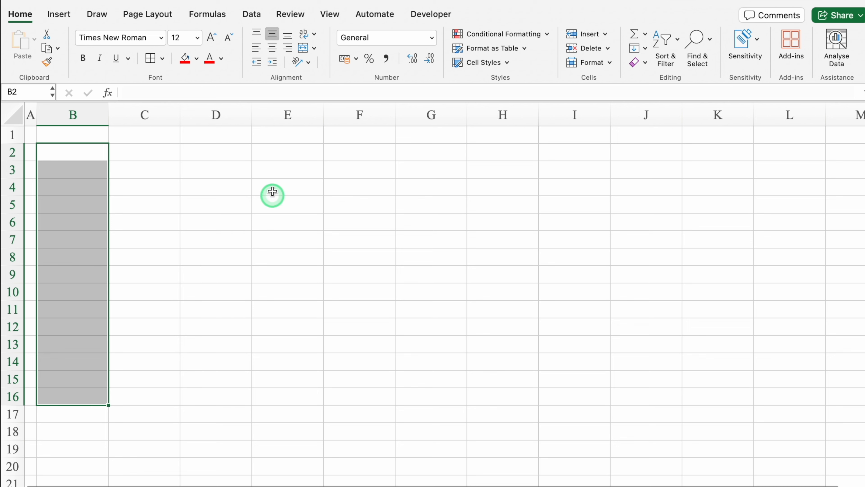
pyautogui.click(303, 48)
pyautogui.write('IMPORTANT')
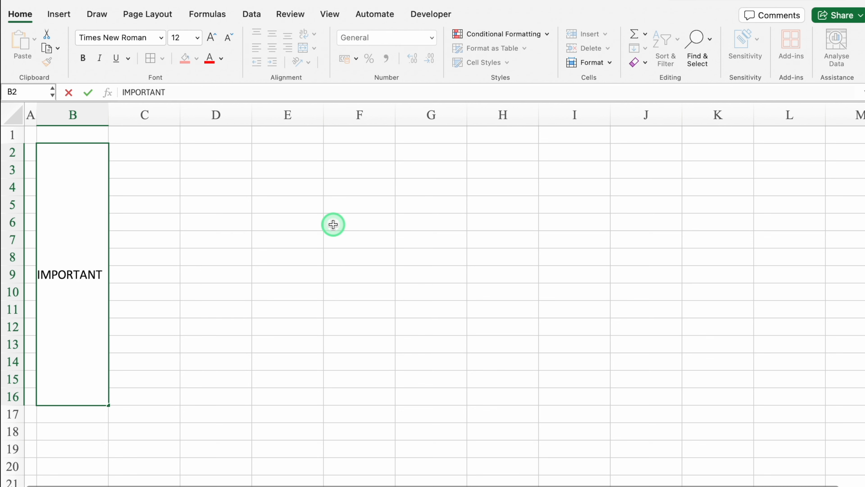
pyautogui.press('Return')
# Step: Rotate the IMPORTANT label upwards so it reads vertically in the merged cell
pyautogui.click(87, 230)
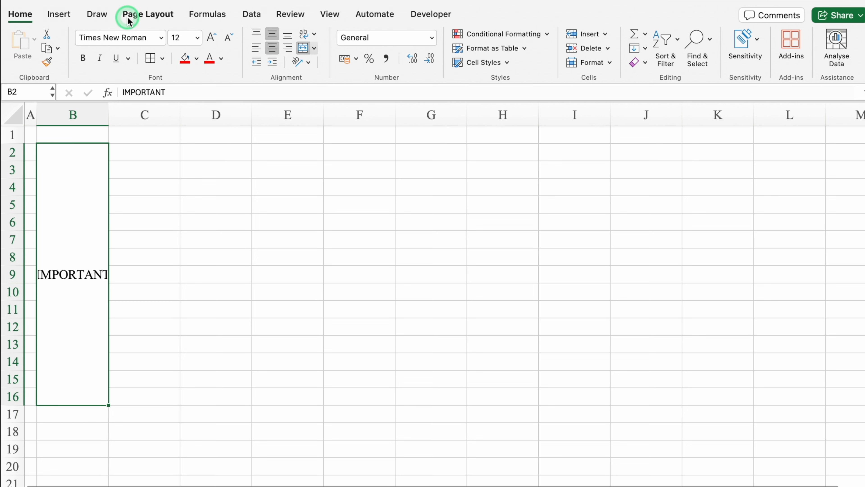
pyautogui.click(308, 63)
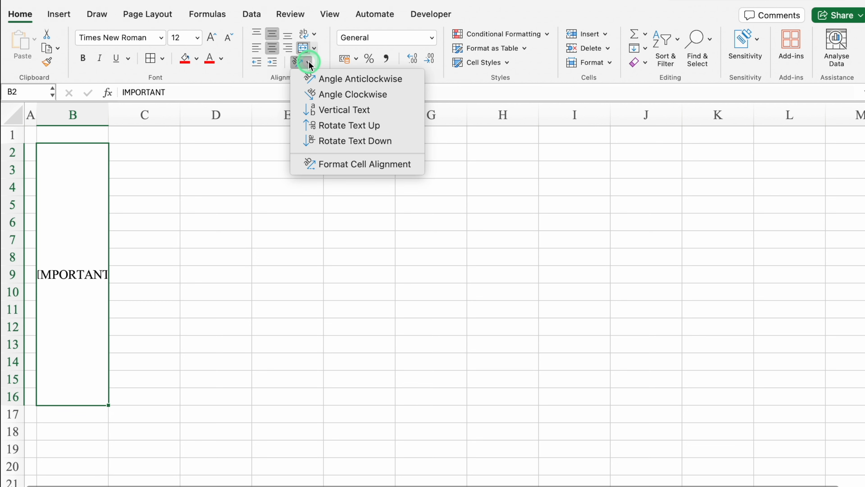
pyautogui.click(372, 130)
# Step: Change the font of column B to Eurostile and increase its size to 16
pyautogui.click(84, 116)
pyautogui.click(161, 38)
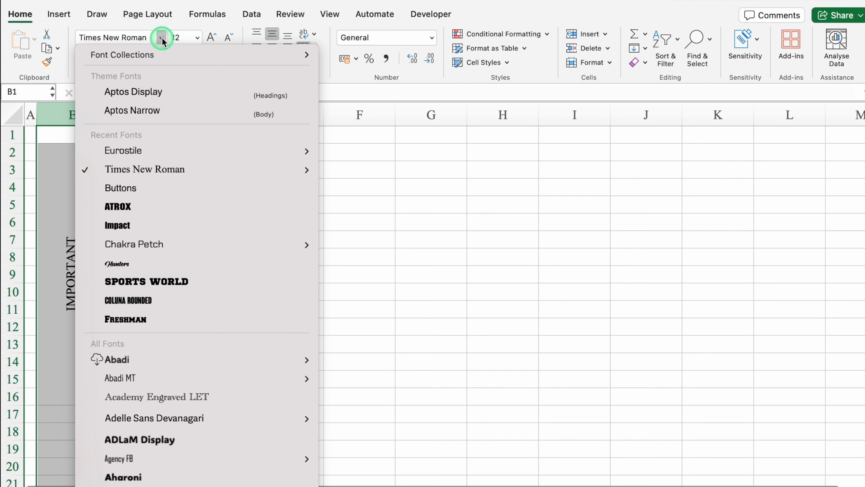
pyautogui.moveTo(162, 150)
pyautogui.click(367, 197)
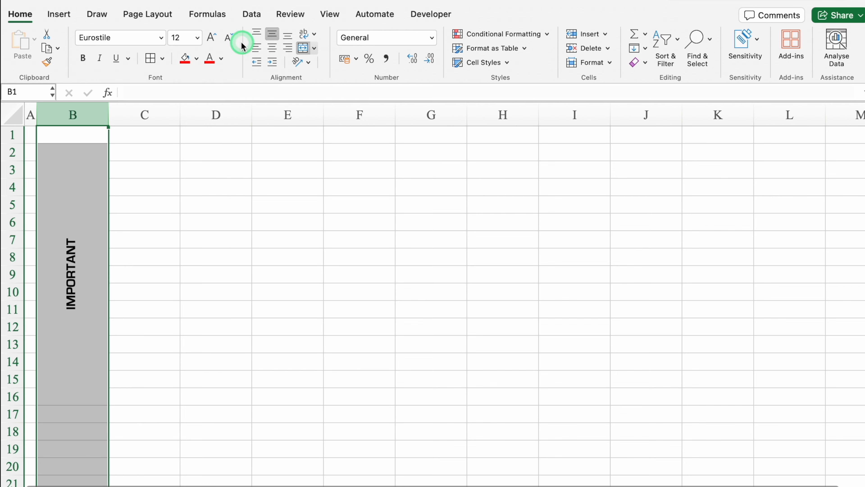
pyautogui.click(210, 38)
pyautogui.click(210, 38)
pyautogui.click(211, 38)
# Step: Colour the IMPORTANT label red, then narrow column B around it and column C to a thin spacer
pyautogui.click(81, 211)
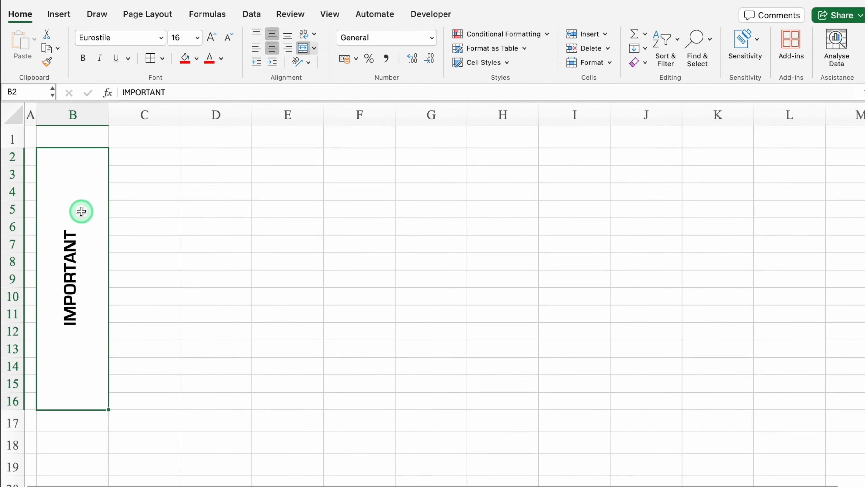
pyautogui.click(211, 59)
pyautogui.moveTo(109, 116); pyautogui.dragTo(71, 115)
pyautogui.moveTo(143, 115); pyautogui.dragTo(82, 116)
# Step: Merge and centre cells D2:E2 and enter the heading URGENT
pyautogui.click(128, 155)
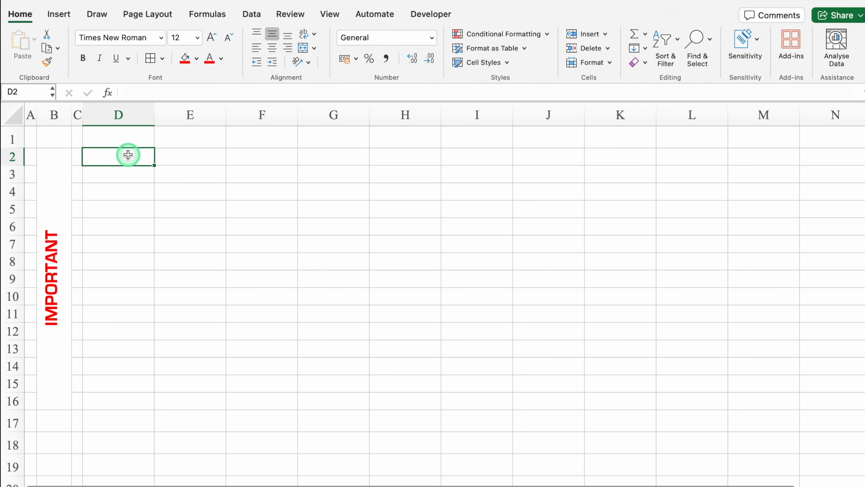
pyautogui.moveTo(128, 155); pyautogui.dragTo(190, 159)
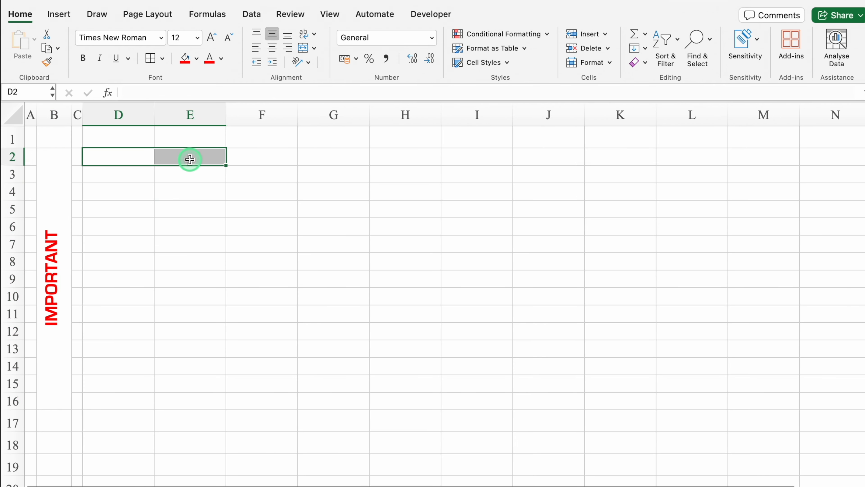
pyautogui.click(303, 48)
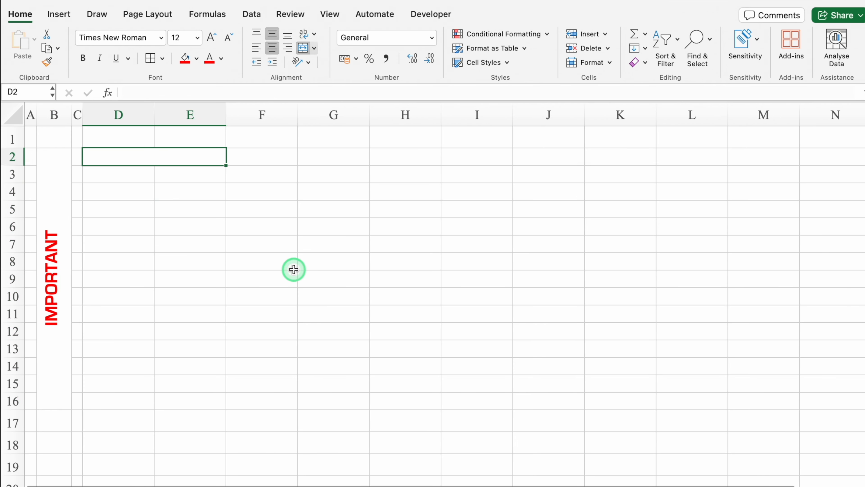
pyautogui.write('URGENT')
pyautogui.press('Return')
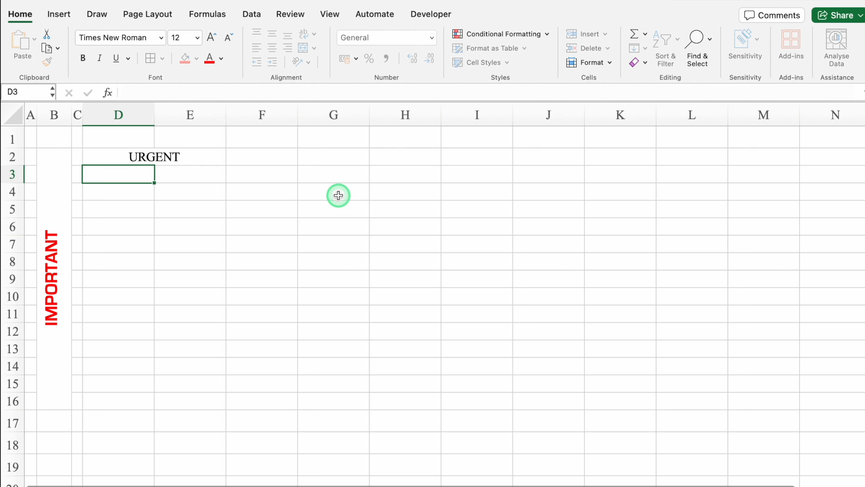
# Step: Enter the heading Deadline Date in F2 and fit column F to its width
pyautogui.press('Up')
pyautogui.press('Right')
pyautogui.write('Deadline')
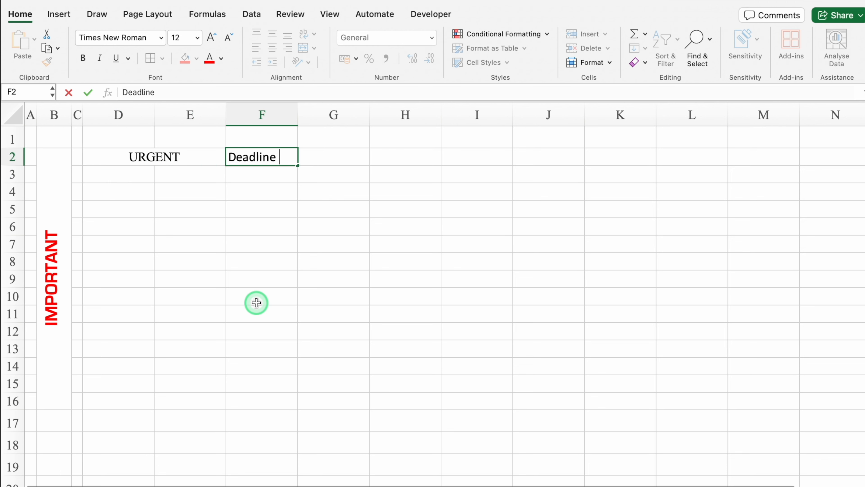
pyautogui.click(333, 279)
pyautogui.doubleClick(297, 102)
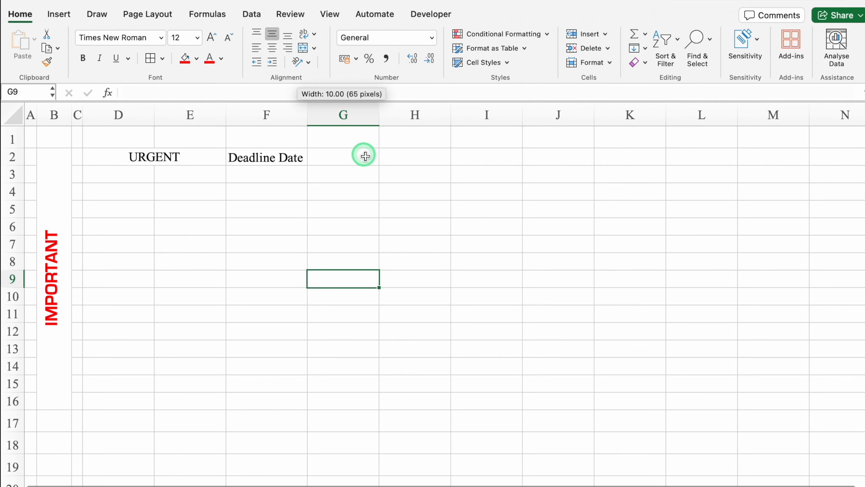
# Step: Extend the merged layout of D2:E2 to D3:E3 and apply all borders to the header block D2:G3
pyautogui.click(225, 166)
pyautogui.moveTo(226, 167); pyautogui.dragTo(330, 175)
pyautogui.press('Delete')
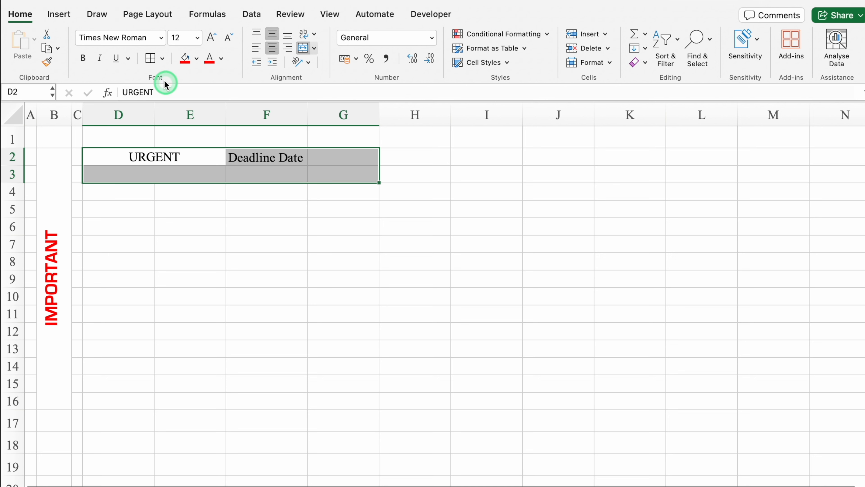
pyautogui.click(150, 58)
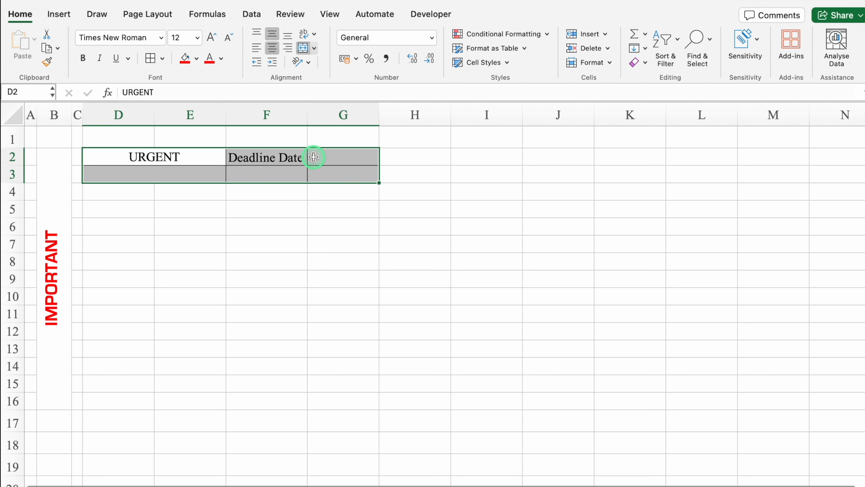
# Step: Merge and centre the header cells G2:G3
pyautogui.click(338, 155)
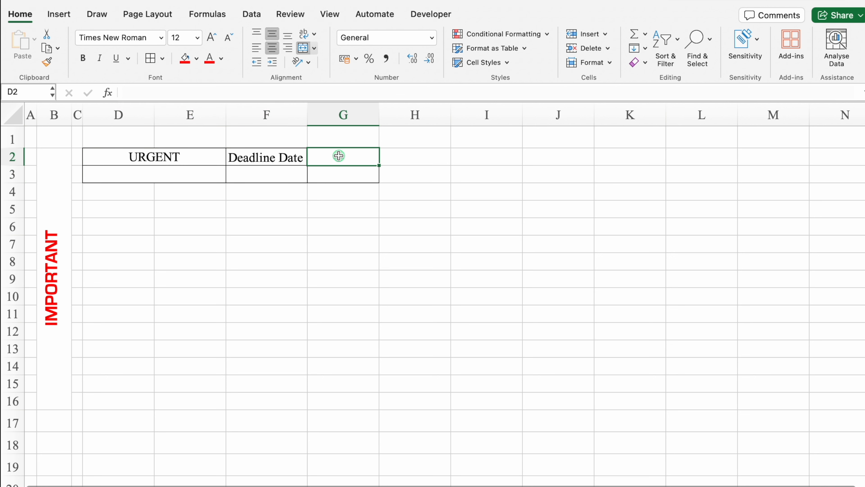
pyautogui.moveTo(339, 162); pyautogui.dragTo(339, 173)
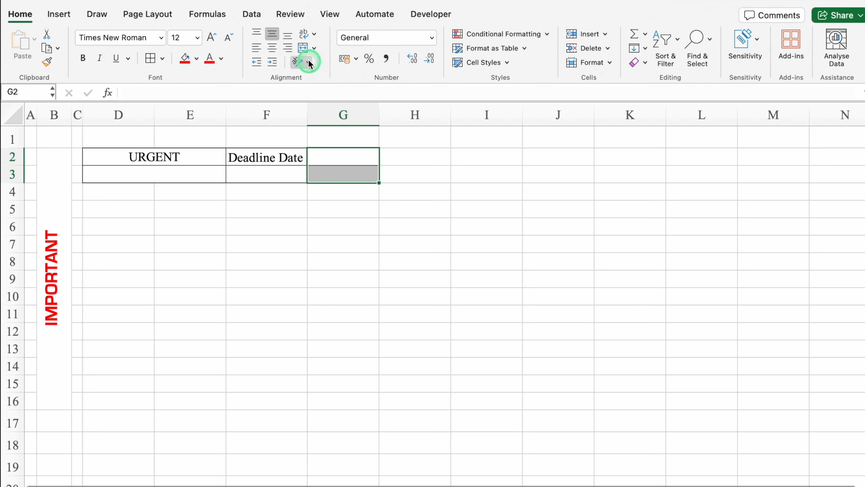
pyautogui.click(303, 48)
# Step: Give the header block D2:G3 a dark red fill and white font
pyautogui.moveTo(119, 158)
pyautogui.mouseDown()
pyautogui.moveTo(266, 172)
pyautogui.moveTo(322, 168)
pyautogui.mouseUp()
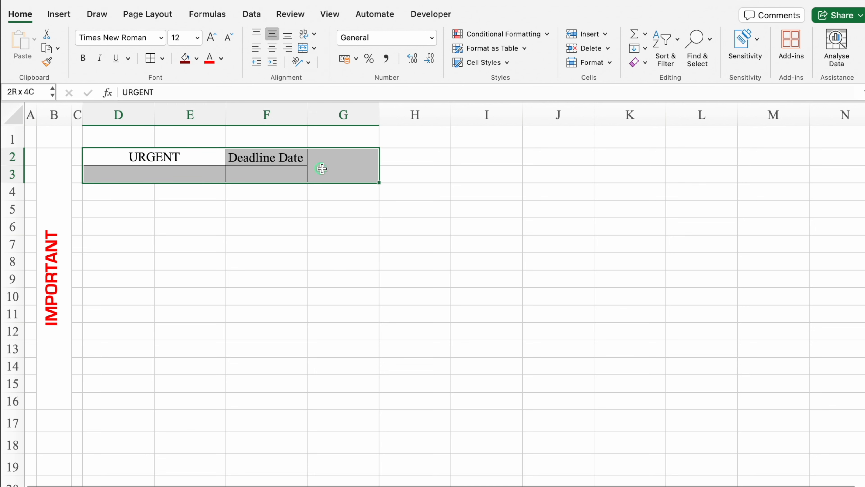
pyautogui.click(186, 61)
pyautogui.click(221, 58)
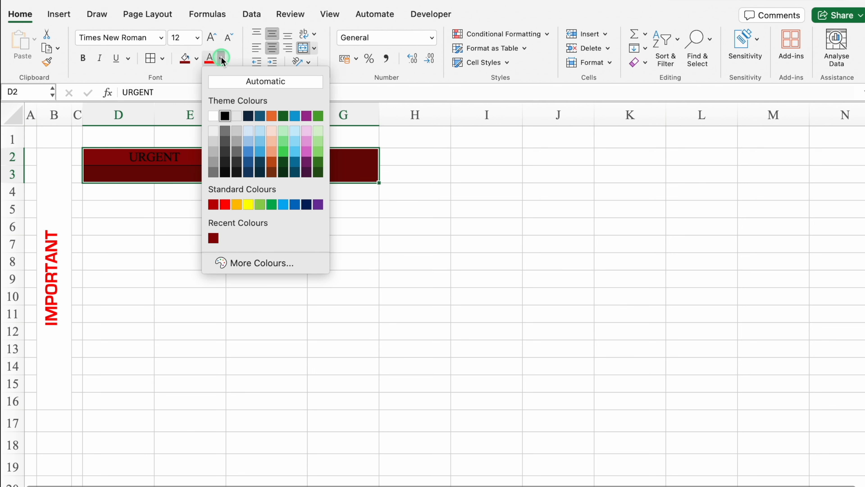
pyautogui.click(216, 112)
# Step: Apply all borders to the whole table range D2:G16
pyautogui.moveTo(177, 158); pyautogui.dragTo(332, 395)
pyautogui.click(152, 58)
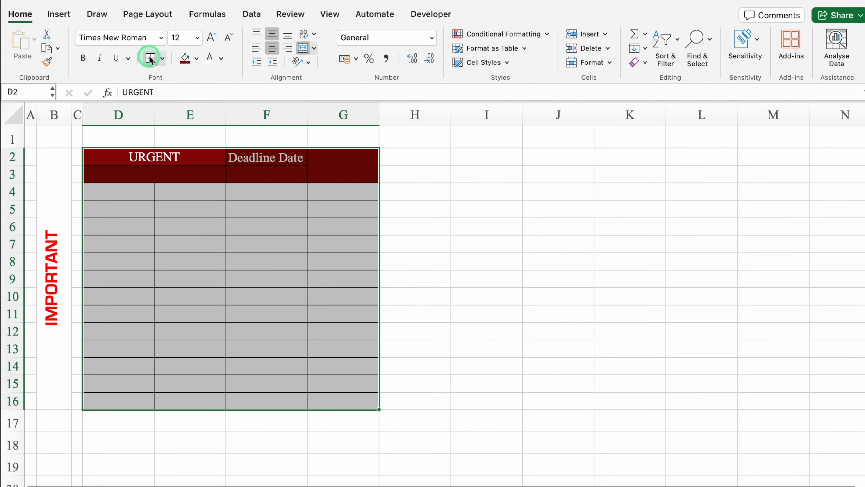
pyautogui.click(253, 273)
# Step: Merge and centre cells D4:E4 and fill them with standard red
pyautogui.click(127, 192)
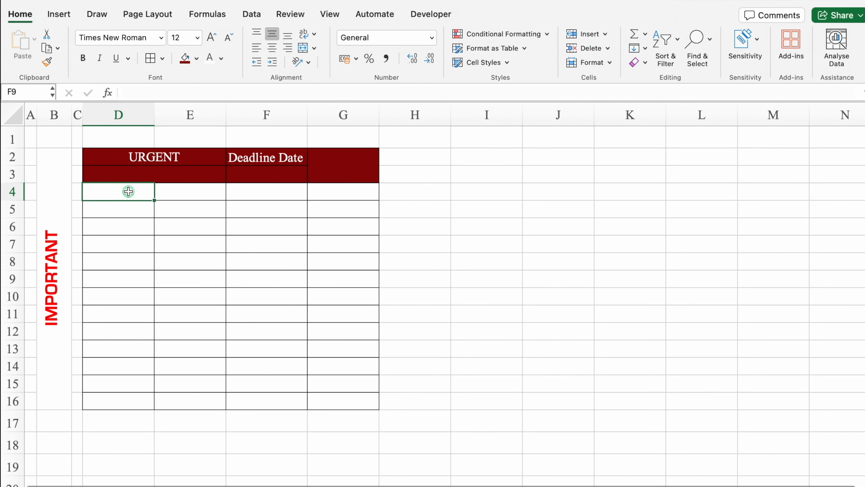
pyautogui.moveTo(139, 191); pyautogui.dragTo(187, 192)
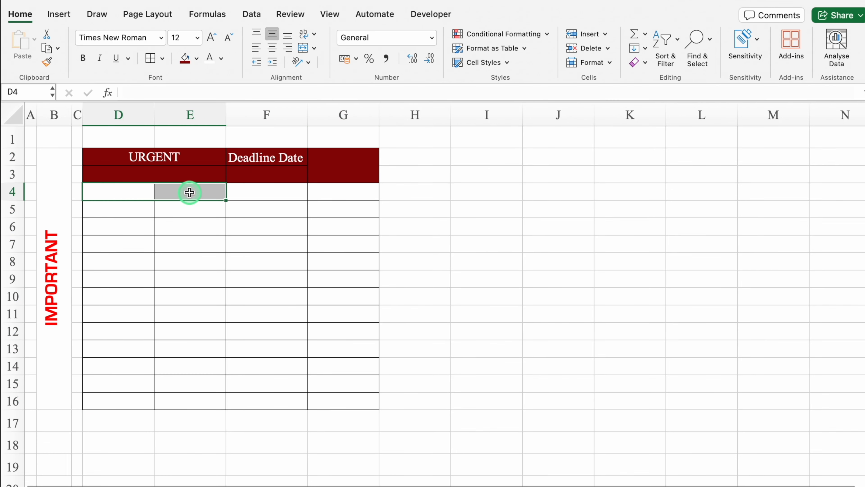
pyautogui.click(303, 47)
pyautogui.click(196, 58)
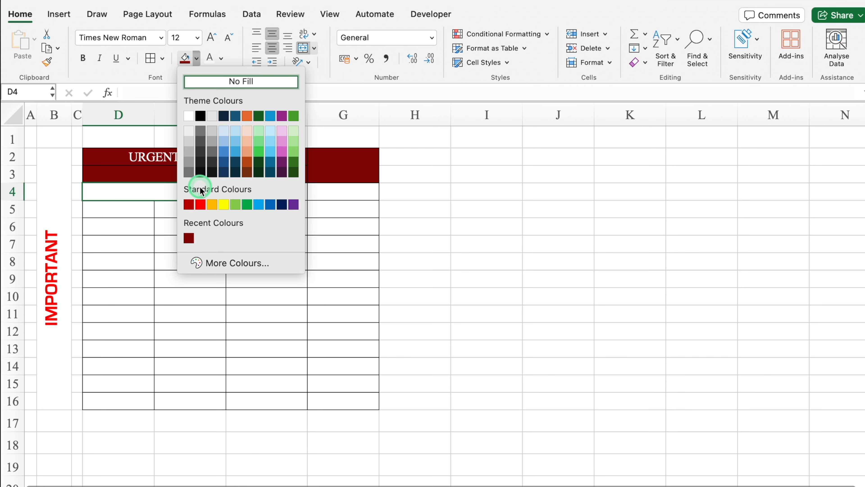
pyautogui.click(202, 205)
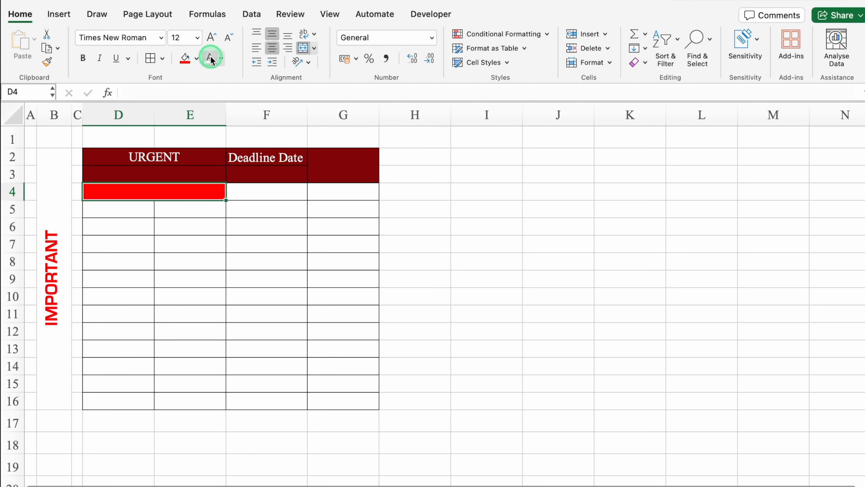
# Step: Enter the heading DO Immediately in white font in the merged cell D4:E4
pyautogui.press('F2')
pyautogui.write('DO Immediately')
pyautogui.press('Return')
# Step: Apply the same red fill and white font to F4:G4
pyautogui.moveTo(265, 192); pyautogui.dragTo(320, 195)
pyautogui.click(185, 59)
pyautogui.click(209, 60)
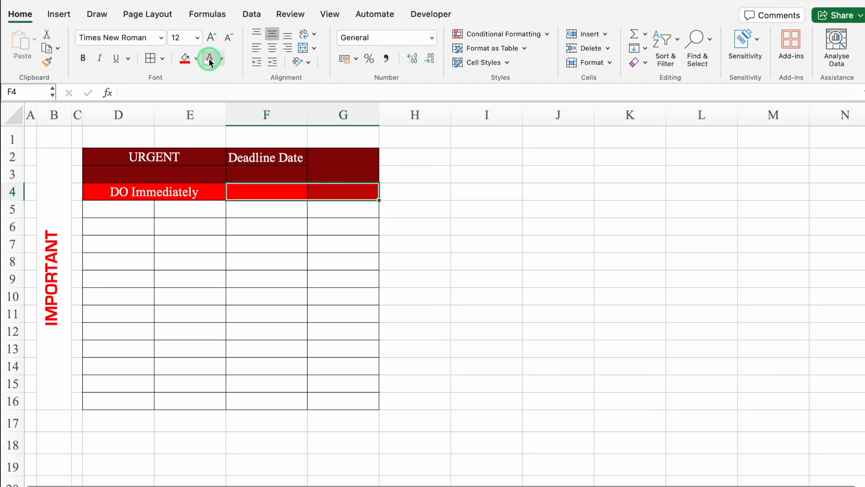
# Step: Enter the column headings Date in F4 and Level in G4
pyautogui.click(267, 199)
pyautogui.write('Date')
pyautogui.click(373, 191)
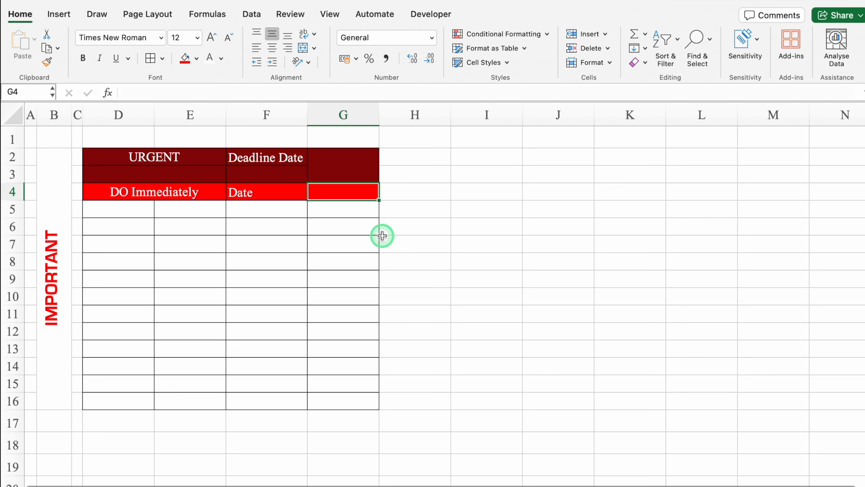
pyautogui.write('Level')
pyautogui.press('Return')
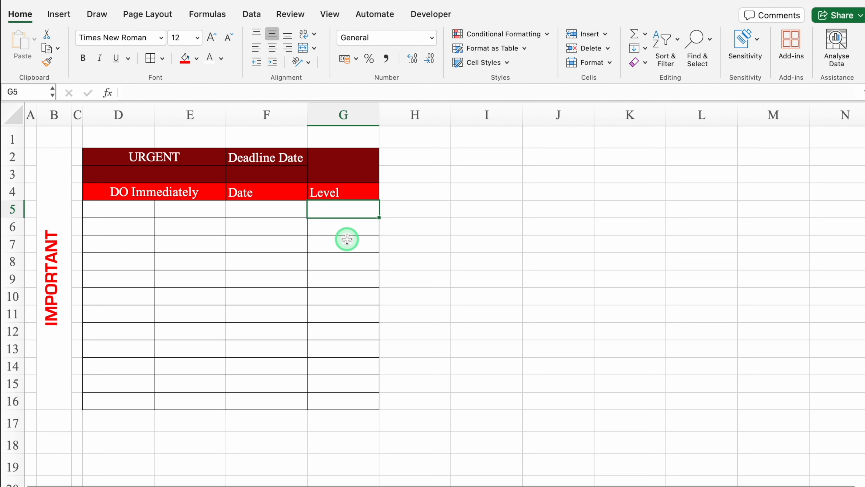
# Step: Centre the contents of row 4 horizontally
pyautogui.click(12, 192)
pyautogui.click(272, 48)
pyautogui.click(274, 266)
# Step: Enter the heading Satisfaction in the merged cell G2:G3
pyautogui.click(371, 245)
pyautogui.click(354, 171)
pyautogui.write('S')
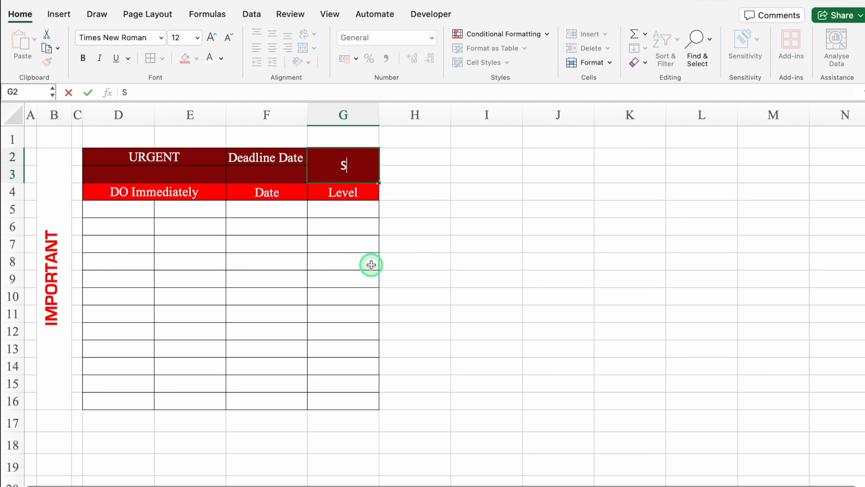
pyautogui.write('atisfaction')
pyautogui.press('Return')
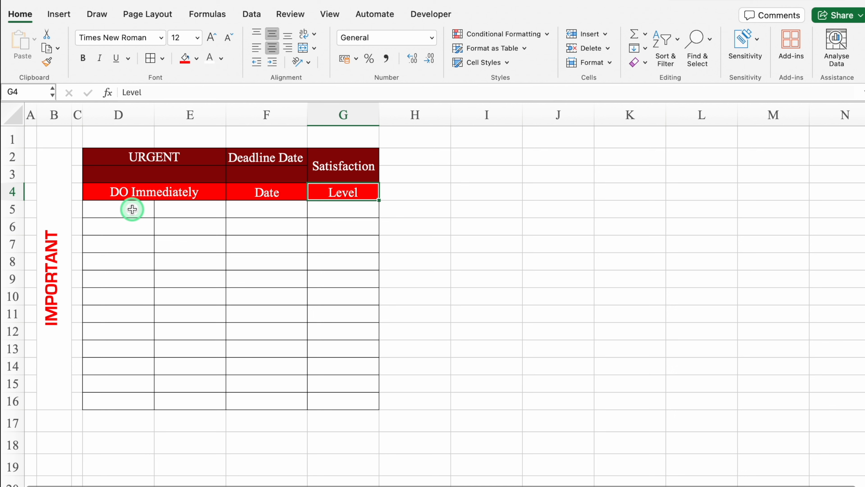
# Step: Insert checkboxes in cells D5:D16
pyautogui.moveTo(133, 209); pyautogui.dragTo(138, 400)
pyautogui.click(59, 13)
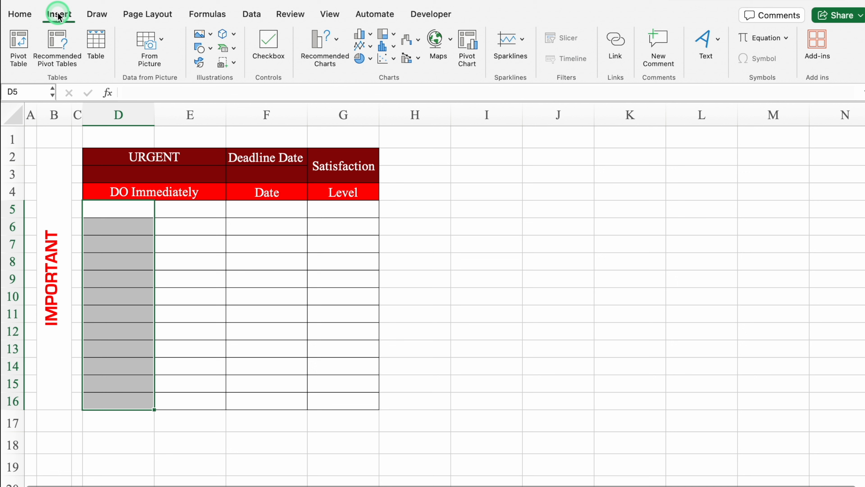
pyautogui.click(277, 47)
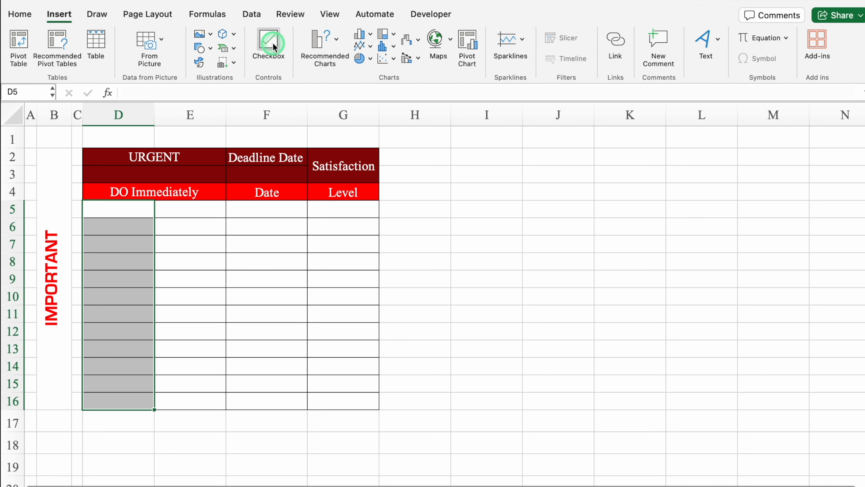
pyautogui.click(273, 45)
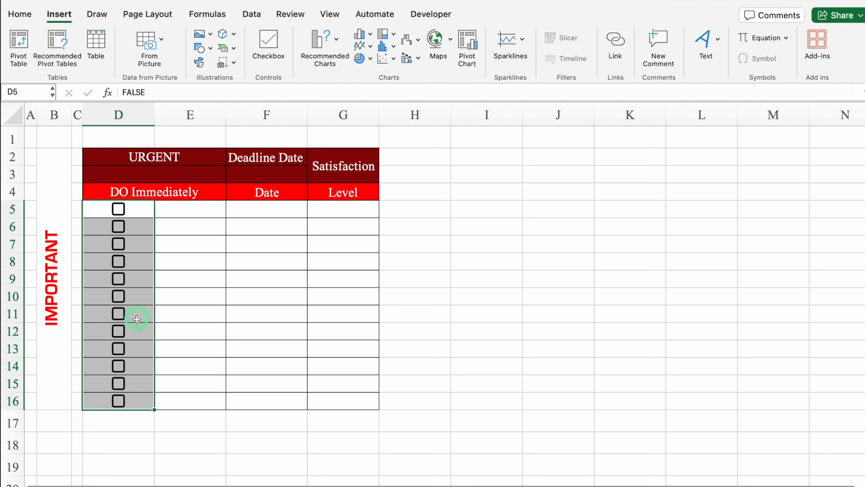
# Step: Widen column E to more than twice its width and enter Task 1 in E5
pyautogui.click(177, 313)
pyautogui.moveTo(225, 115); pyautogui.dragTo(322, 119)
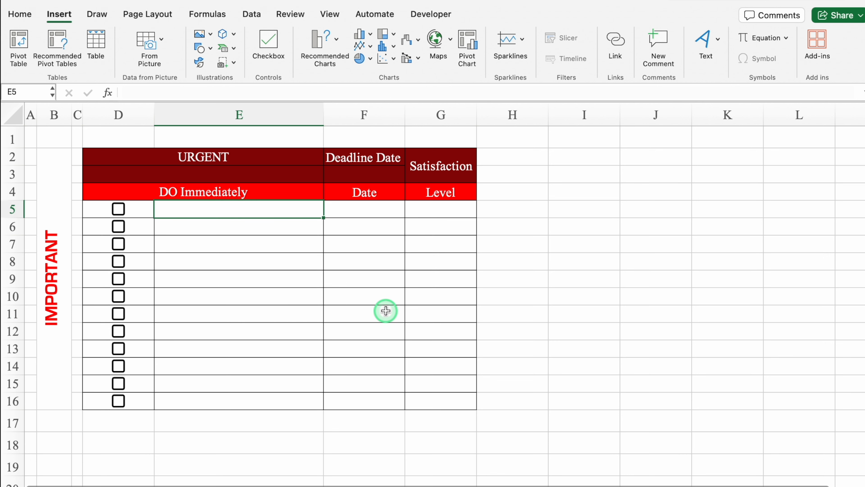
pyautogui.write('Task 1')
pyautogui.press('Return')
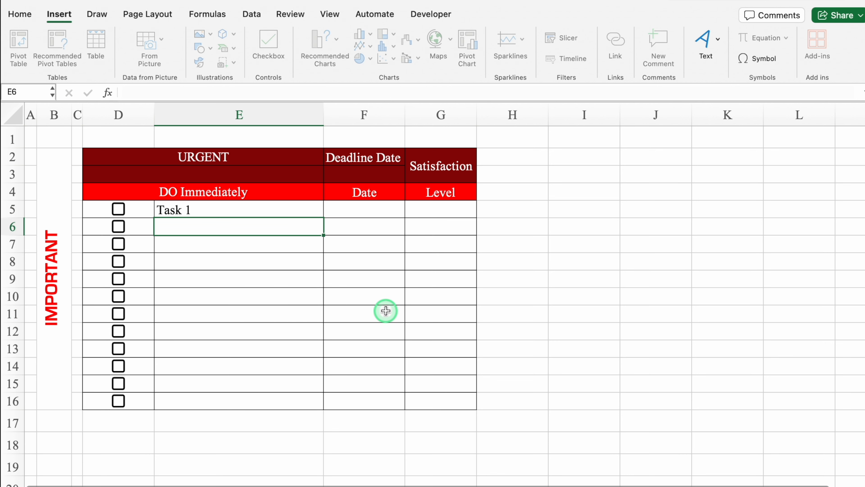
# Step: Fill the task series from E5 down to Task 12 in E16, and enter the date 1/1 in F5
pyautogui.click(300, 209)
pyautogui.moveTo(324, 218); pyautogui.dragTo(324, 405)
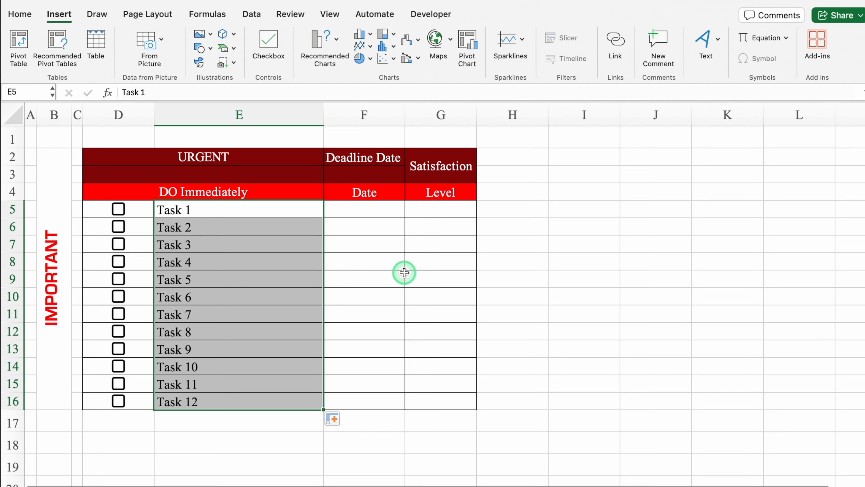
pyautogui.doubleClick(372, 216)
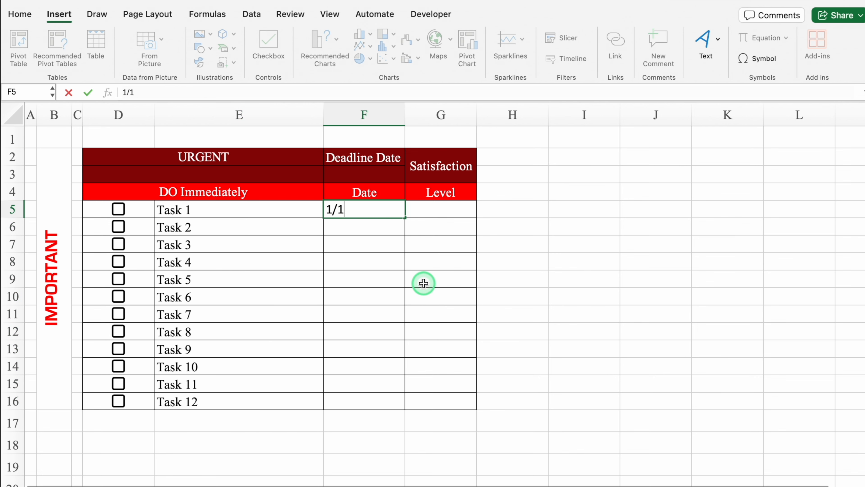
pyautogui.press('Return')
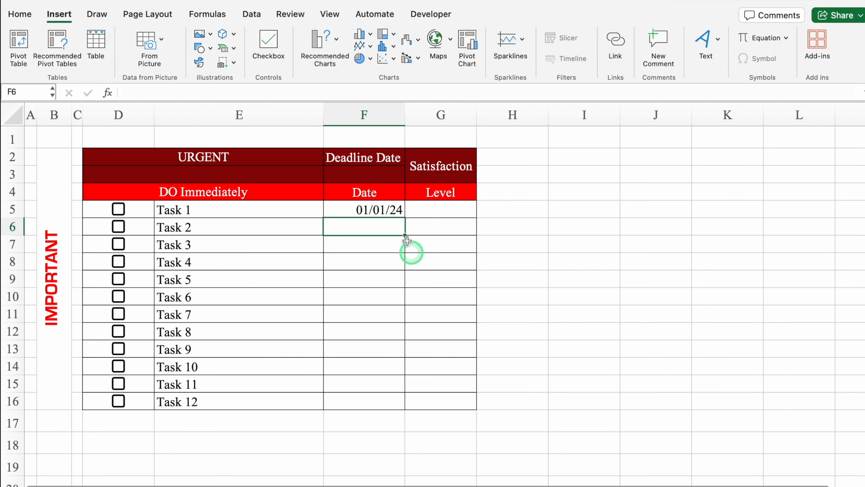
# Step: Centre the contents of column F horizontally
pyautogui.click(364, 115)
pyautogui.click(21, 14)
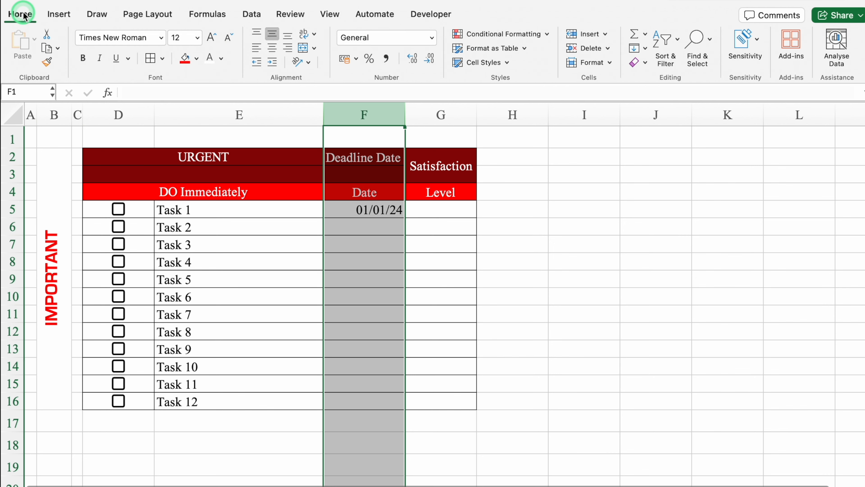
pyautogui.click(271, 48)
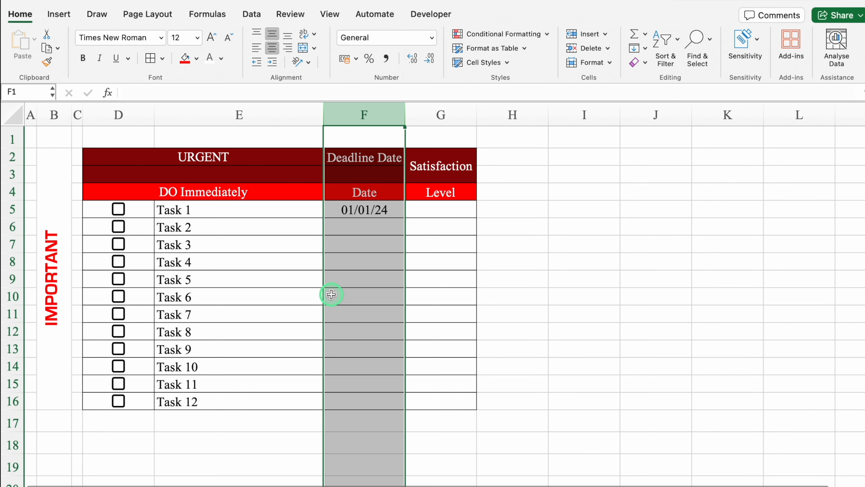
# Step: Apply the 14-Mar-12 date format to column F and fill the date series from F5 down to F16
pyautogui.press('super+1')
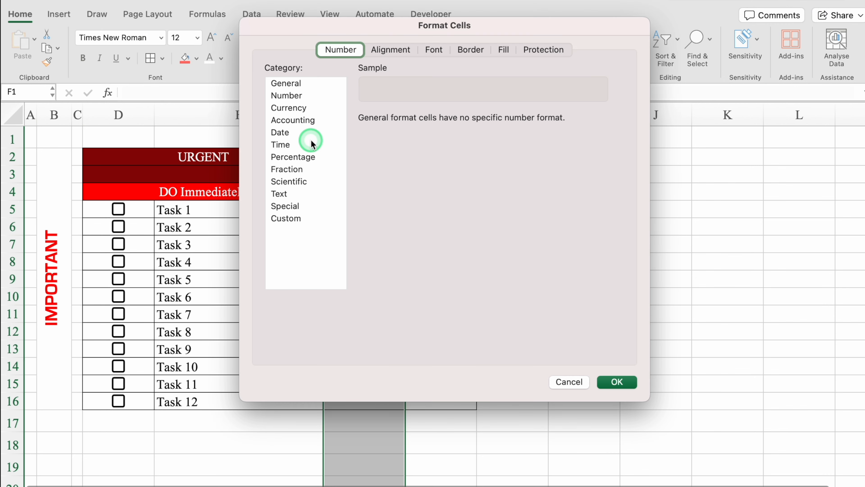
pyautogui.click(283, 132)
pyautogui.click(395, 197)
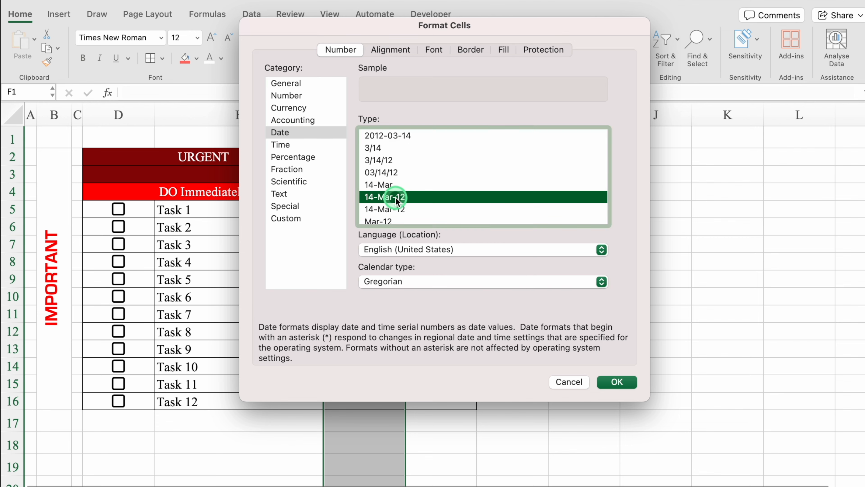
pyautogui.click(617, 381)
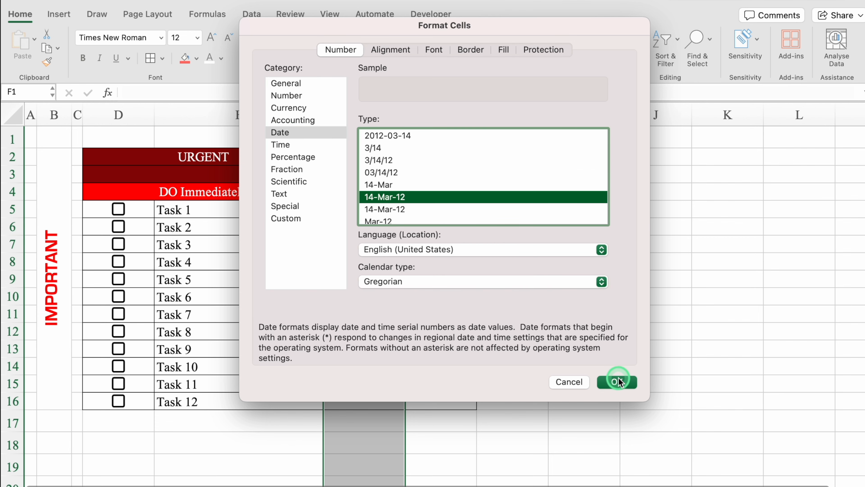
pyautogui.click(403, 218)
pyautogui.doubleClick(404, 218)
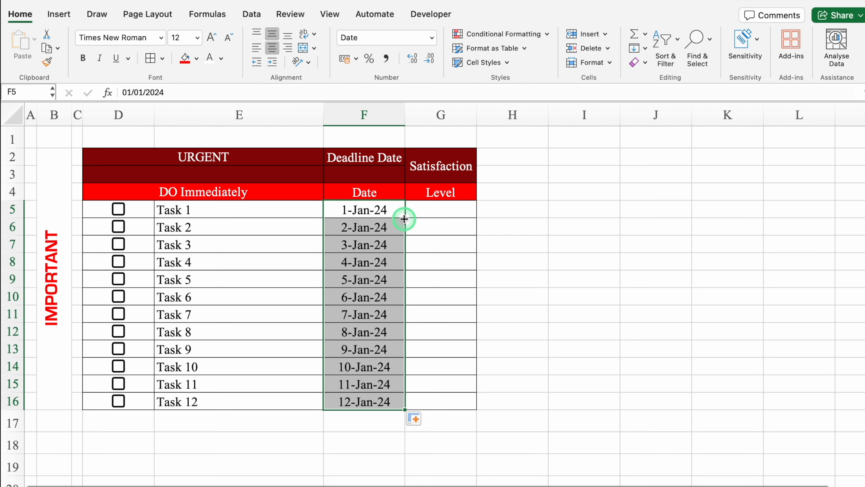
# Step: Tick the Task 1 checkbox and set up an Equal To highlight rule with the value True for D5:D16
pyautogui.click(119, 210)
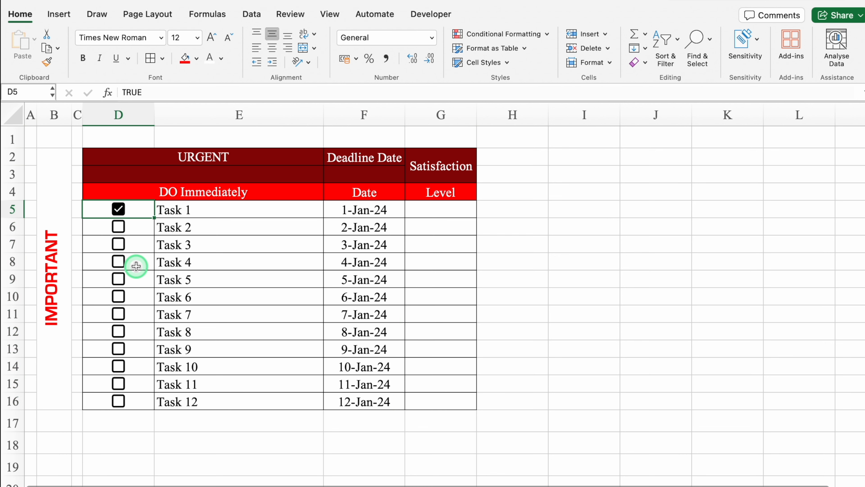
pyautogui.moveTo(135, 206); pyautogui.dragTo(140, 396)
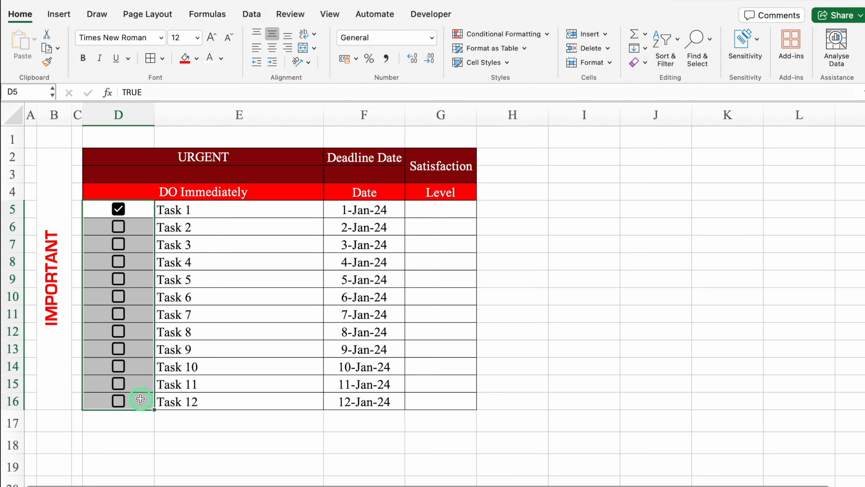
pyautogui.click(505, 34)
pyautogui.moveTo(542, 53)
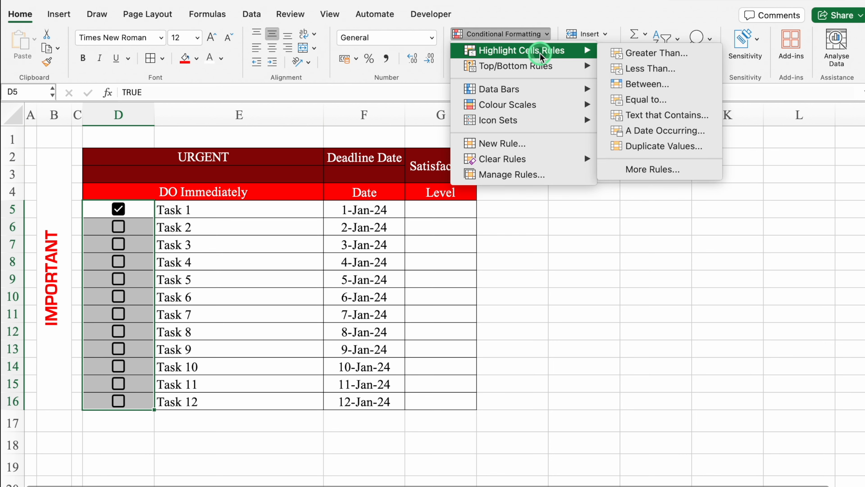
pyautogui.click(655, 103)
pyautogui.click(523, 163)
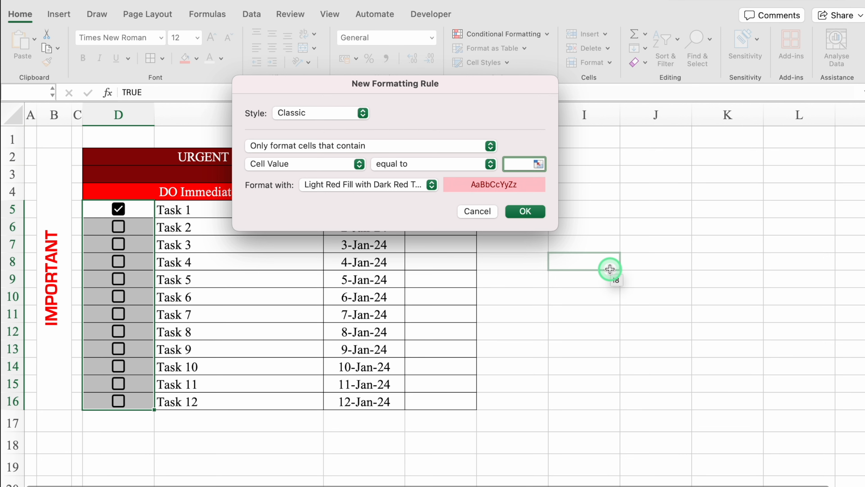
pyautogui.write('True')
# Step: Give the checkbox rule a customised format with the standard green font colour and apply it
pyautogui.click(431, 185)
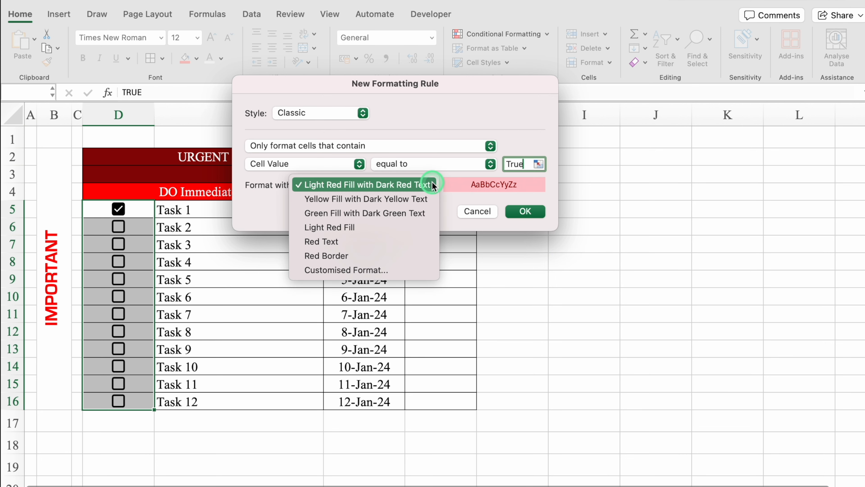
pyautogui.click(366, 269)
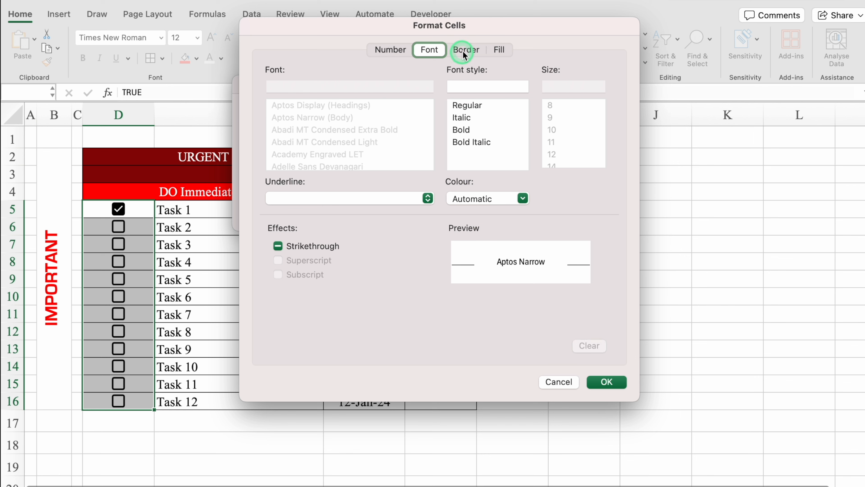
pyautogui.click(499, 50)
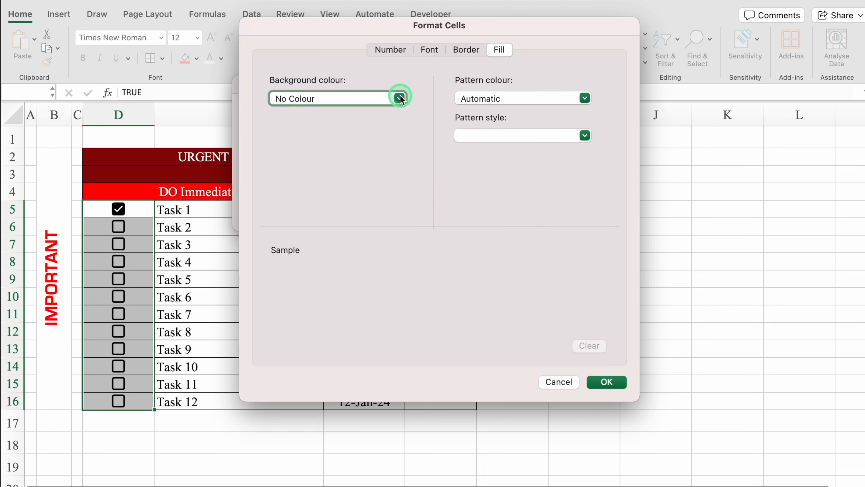
pyautogui.click(429, 49)
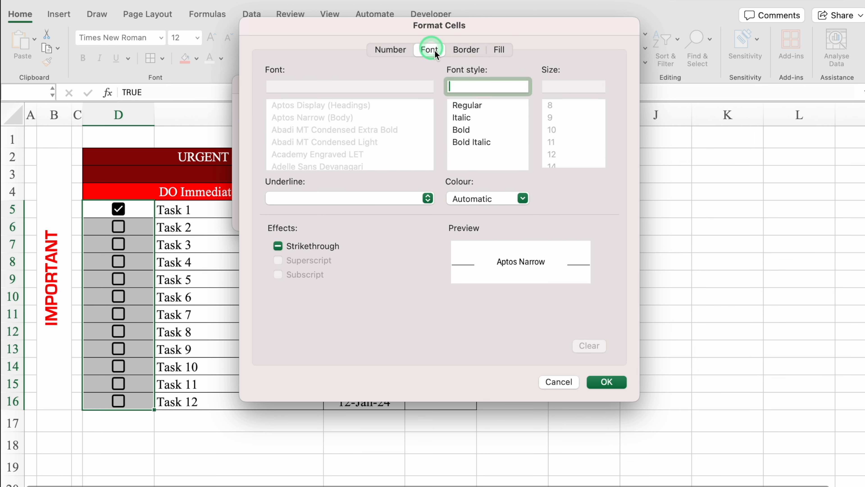
pyautogui.click(523, 199)
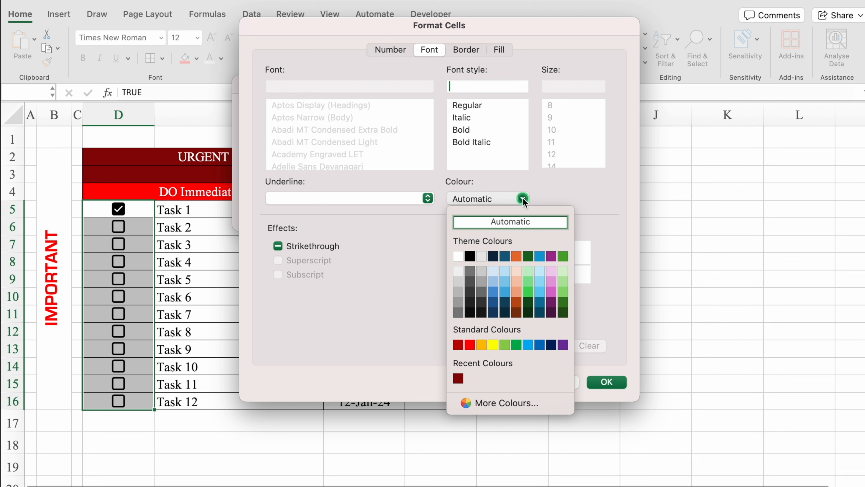
pyautogui.click(515, 344)
pyautogui.click(606, 381)
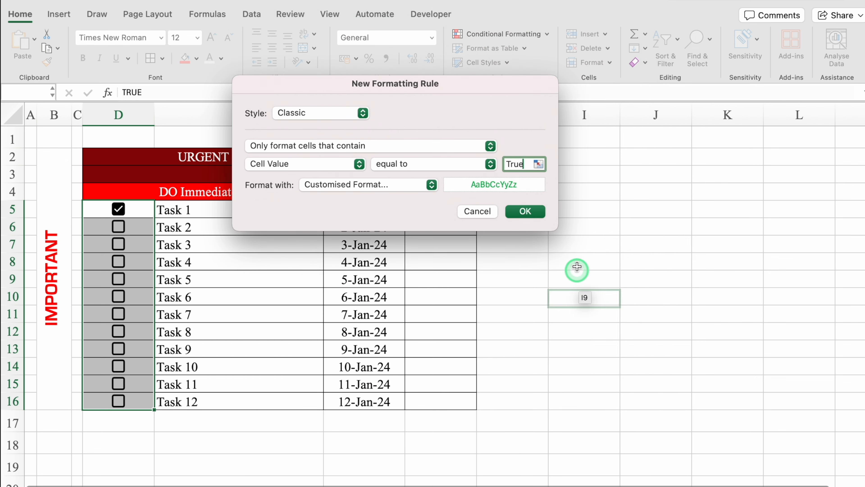
pyautogui.click(533, 220)
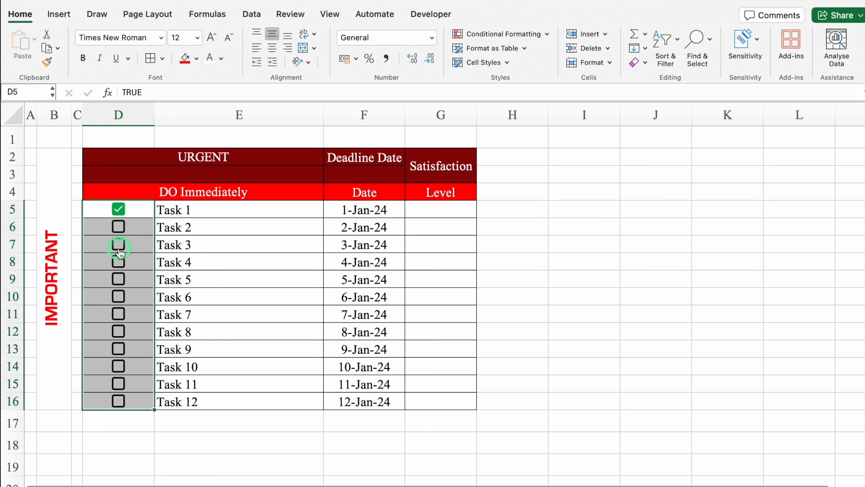
# Step: Start a new Classic conditional formatting rule for E5:F16 that uses a formula to determine which cells to format
pyautogui.click(220, 211)
pyautogui.moveTo(221, 210)
pyautogui.mouseDown()
pyautogui.moveTo(366, 227)
pyautogui.moveTo(373, 402)
pyautogui.mouseUp()
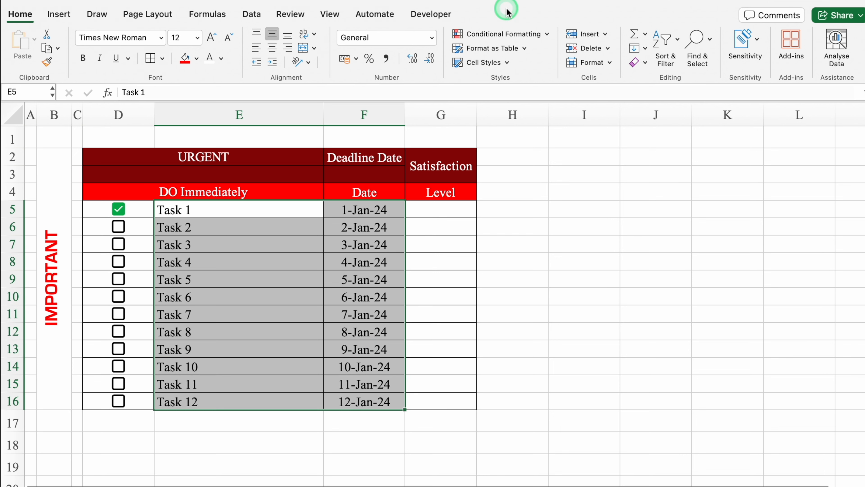
pyautogui.click(522, 33)
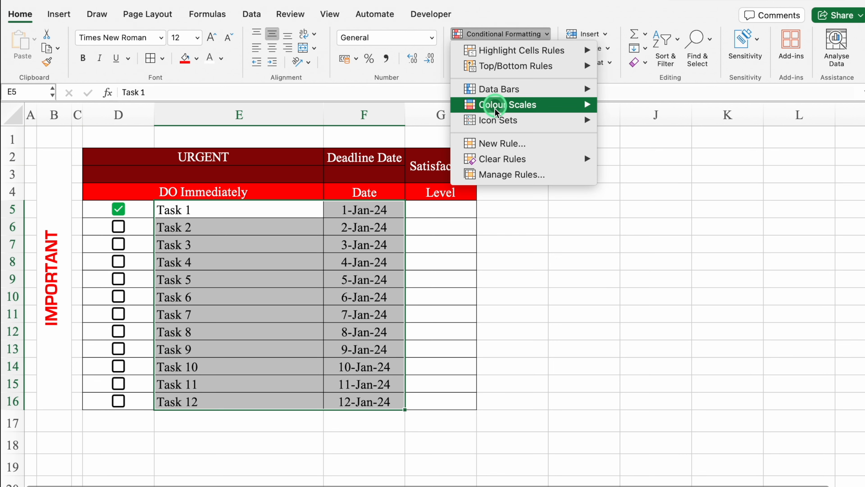
pyautogui.click(497, 143)
pyautogui.click(445, 120)
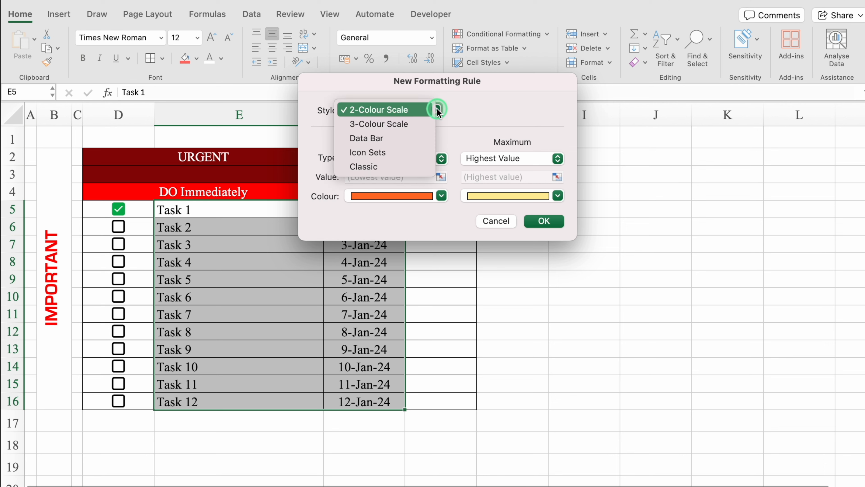
pyautogui.click(384, 166)
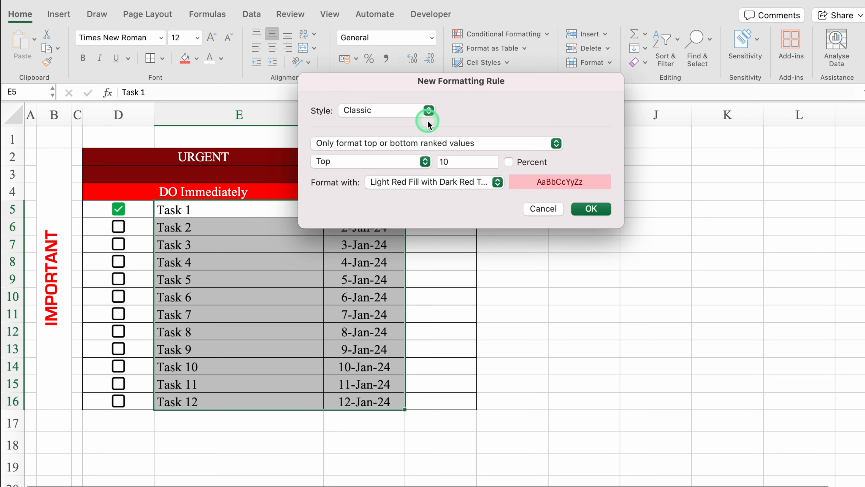
pyautogui.click(455, 143)
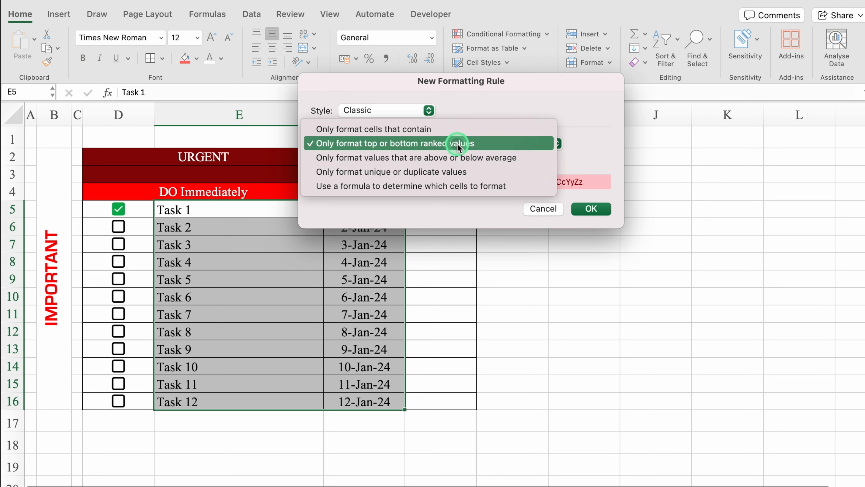
pyautogui.click(476, 186)
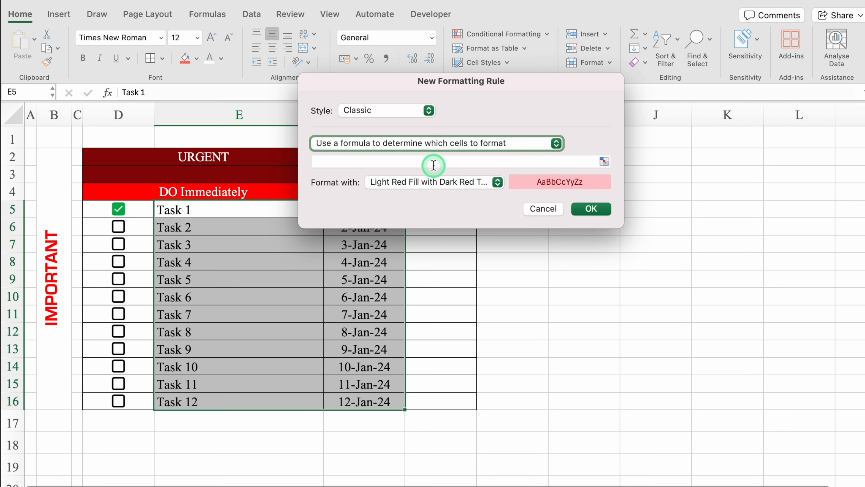
# Step: Enter =$D5=True as the rule's formula, with only the column reference fixed
pyautogui.click(431, 161)
pyautogui.write('=')
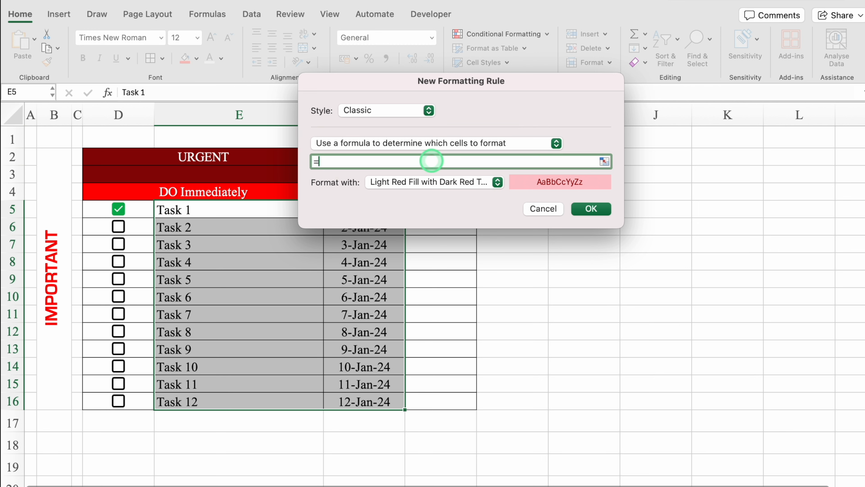
pyautogui.click(141, 209)
pyautogui.press('F4')
pyautogui.press('F4')
pyautogui.write('=')
pyautogui.write('True')
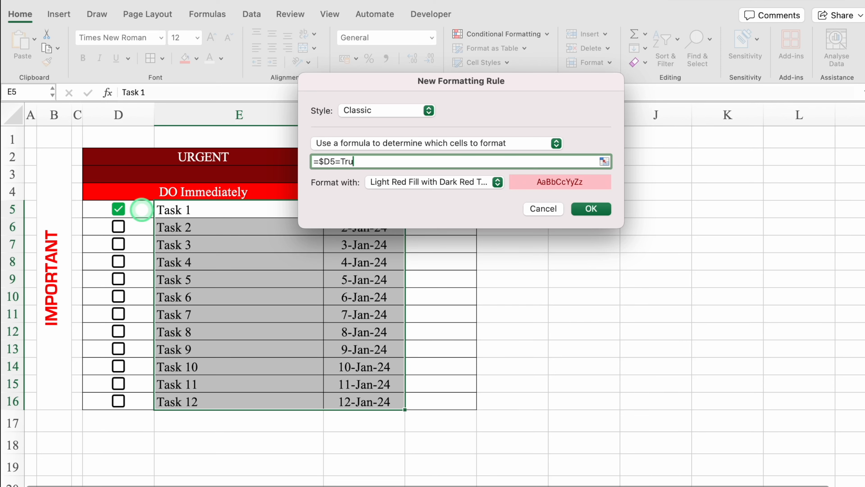
# Step: Give the formula rule a customised format with strikethrough and the standard green font colour, and apply it
pyautogui.click(497, 182)
pyautogui.click(426, 269)
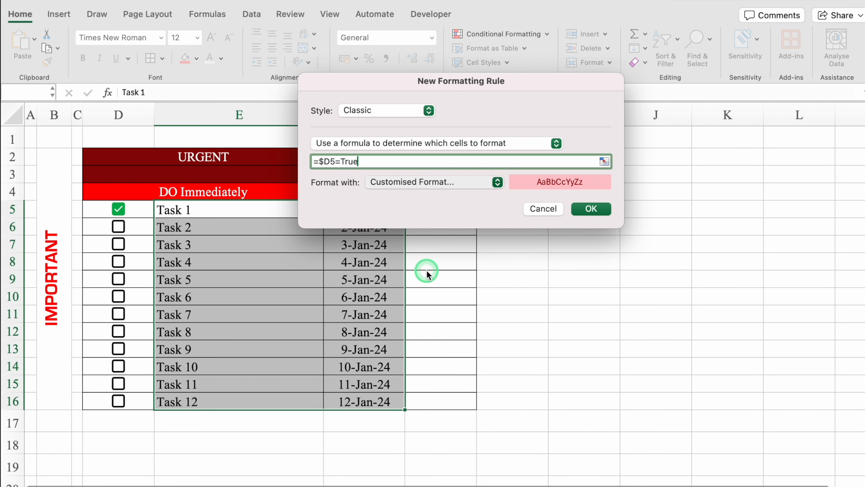
pyautogui.click(437, 51)
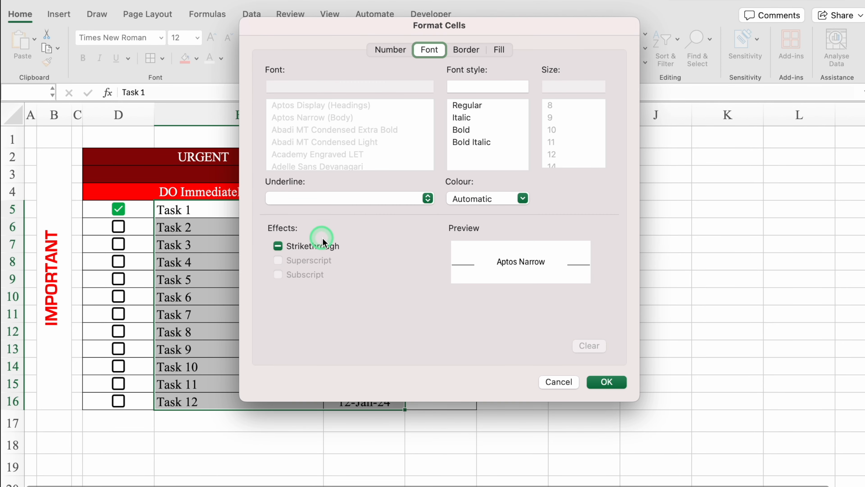
pyautogui.click(278, 246)
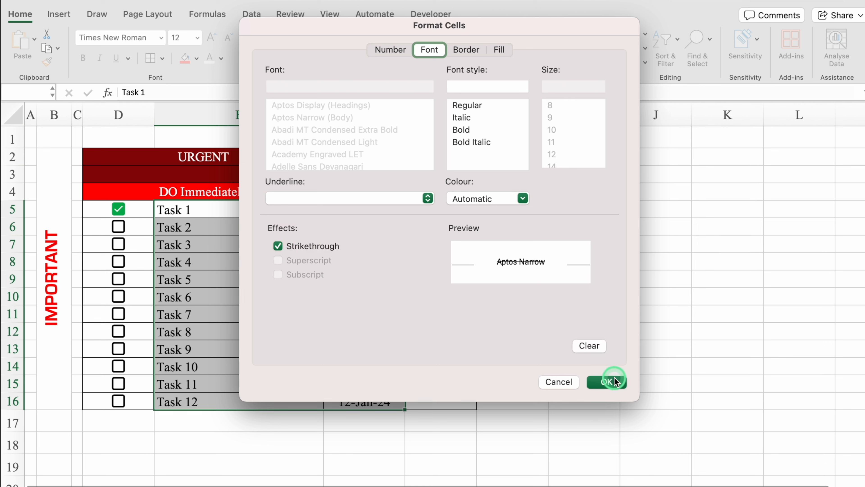
pyautogui.click(524, 197)
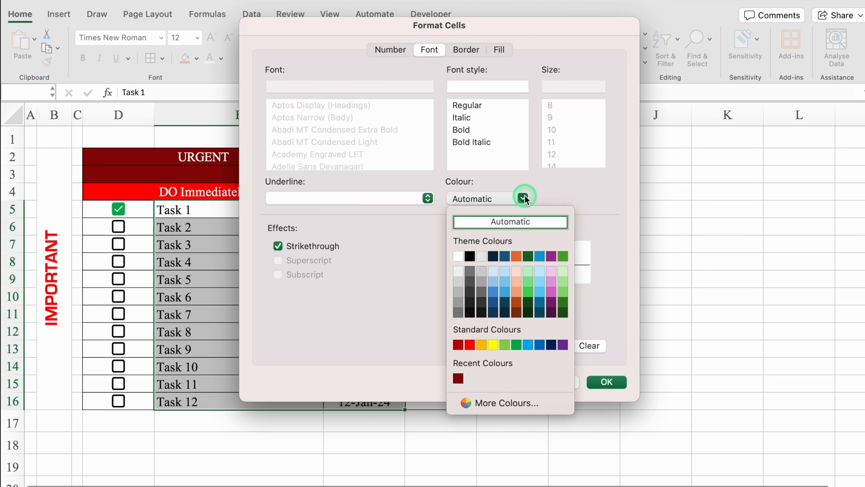
pyautogui.click(515, 345)
pyautogui.click(608, 381)
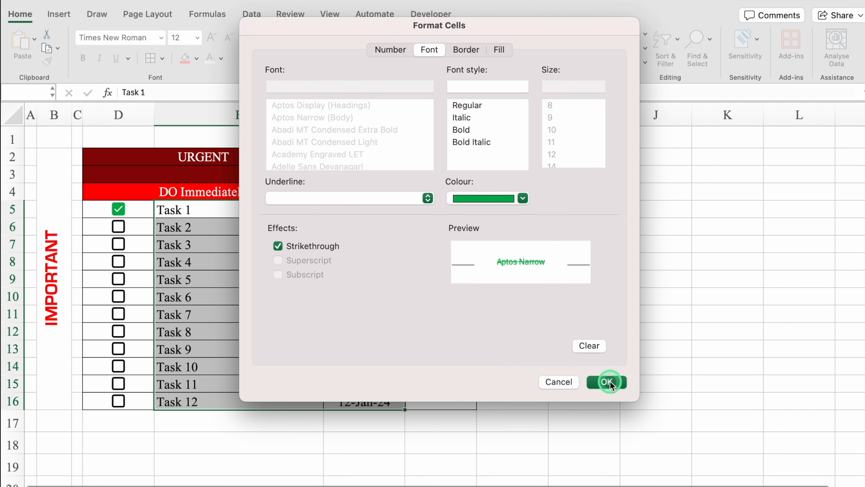
pyautogui.click(590, 210)
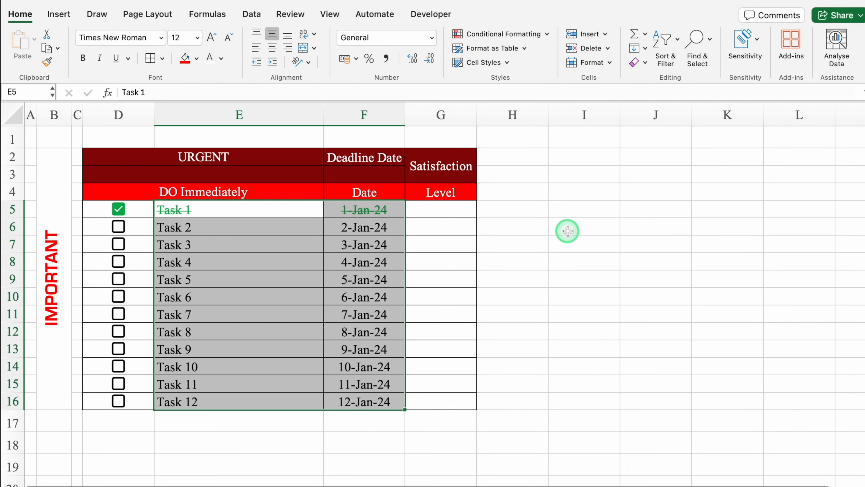
# Step: Tick the Task 5 checkbox in D9 to test the conditional formatting
pyautogui.click(120, 279)
pyautogui.click(119, 279)
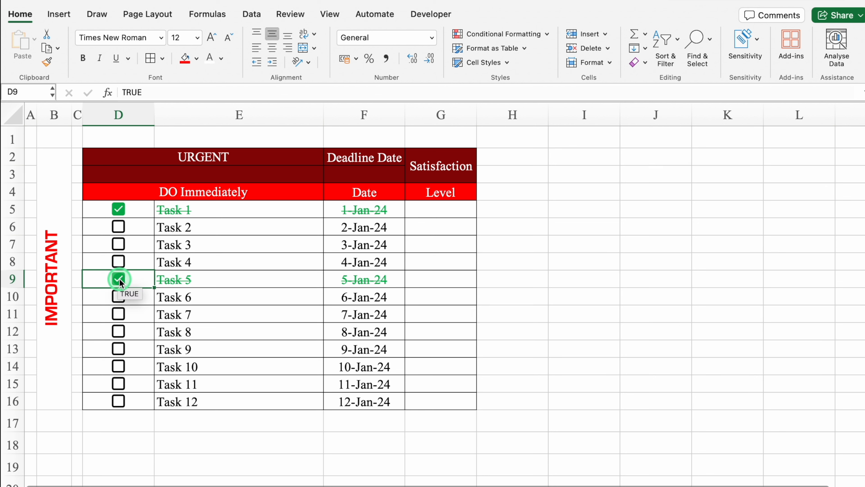
# Step: Hide the worksheet gridlines while keeping the headings and formula bar shown
pyautogui.click(327, 13)
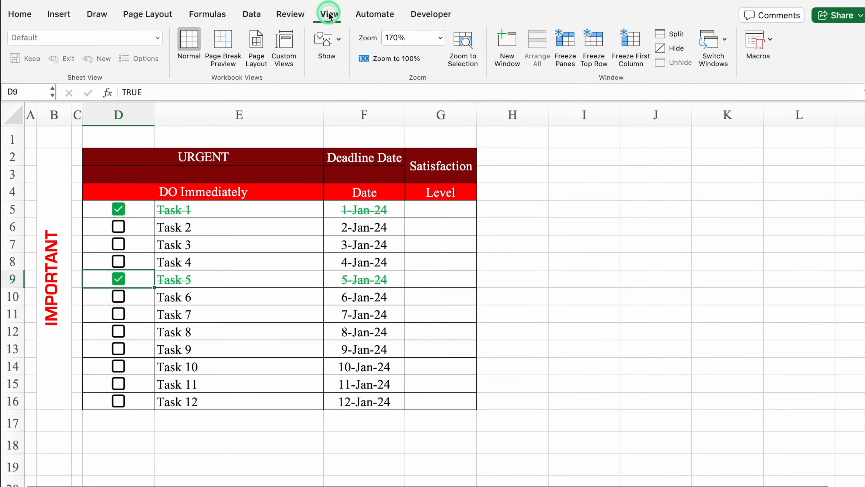
pyautogui.click(338, 39)
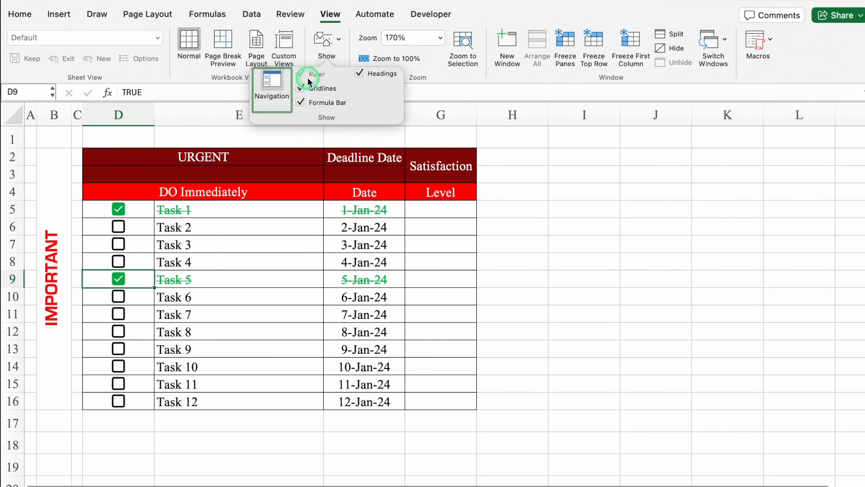
pyautogui.click(300, 88)
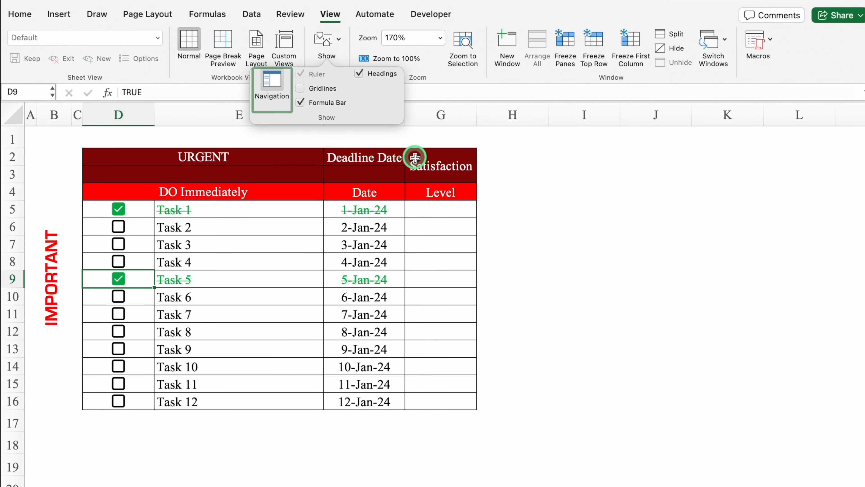
# Step: Begin an IF formula in G5, the first Satisfaction Level cell, with a logical test starting =IF(D5= on the Task 1 checkbox
pyautogui.click(445, 208)
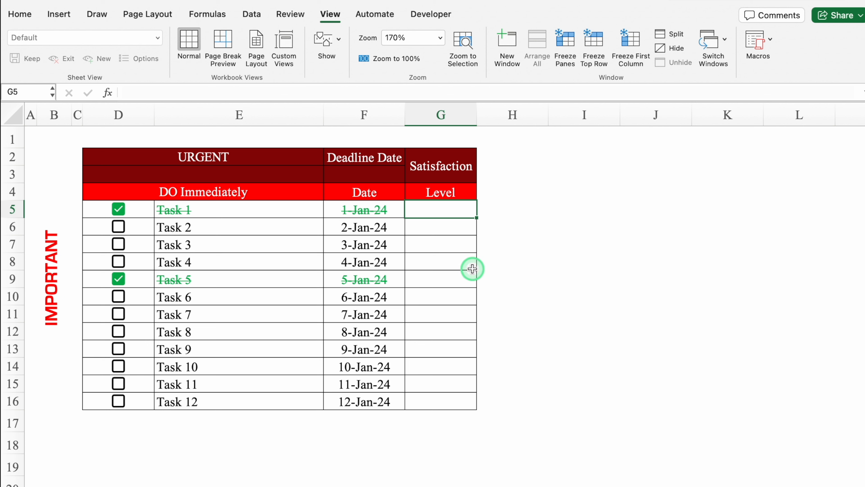
pyautogui.write('=')
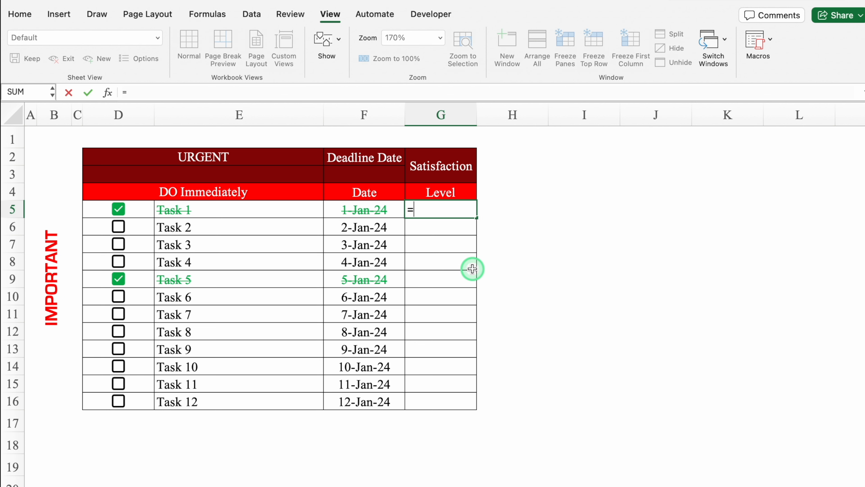
pyautogui.write('IF')
pyautogui.doubleClick(447, 237)
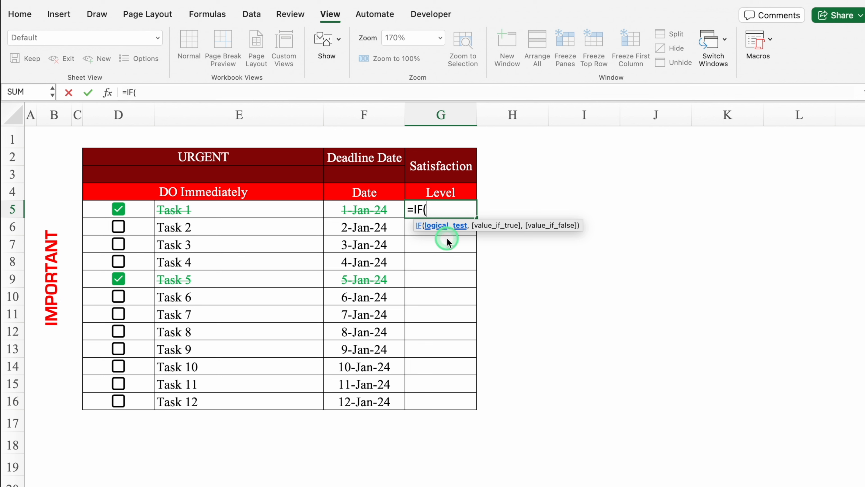
pyautogui.click(144, 208)
pyautogui.write('=')
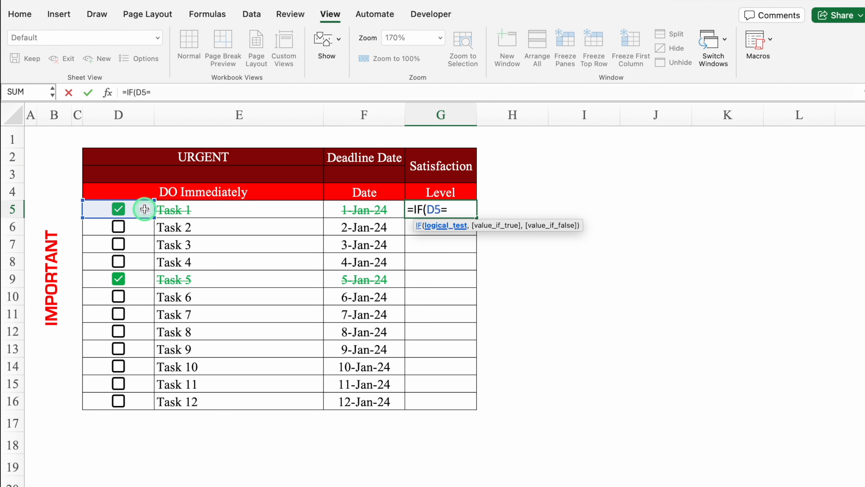
# Step: Complete the IF test in G5 as D5=False and insert the face with monocle emoji as the value if true
pyautogui.write('False,')
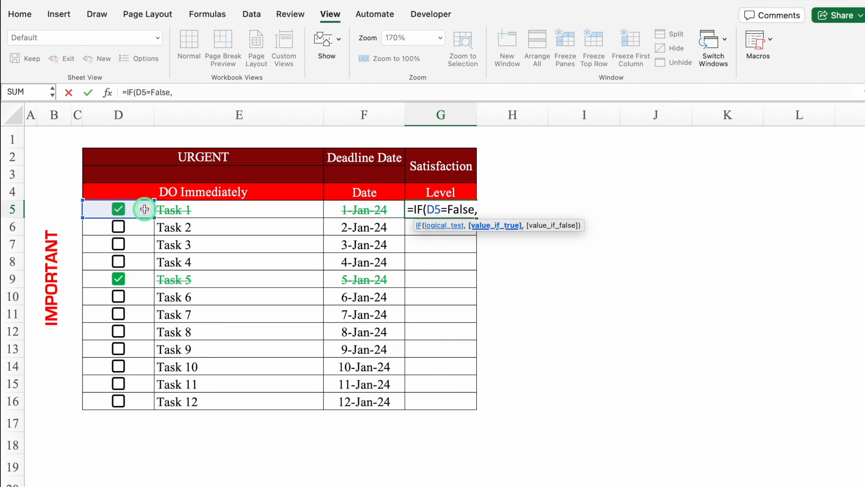
pyautogui.write('"')
pyautogui.press('ctrl+super+space')
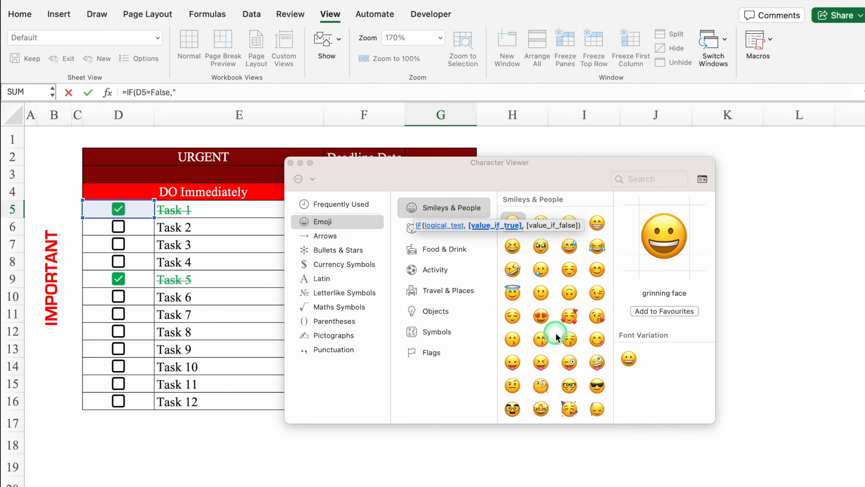
pyautogui.click(541, 386)
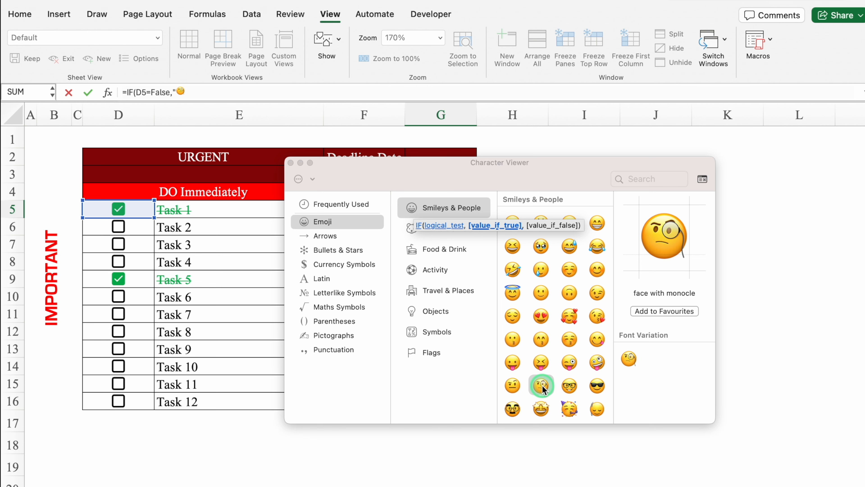
pyautogui.click(290, 162)
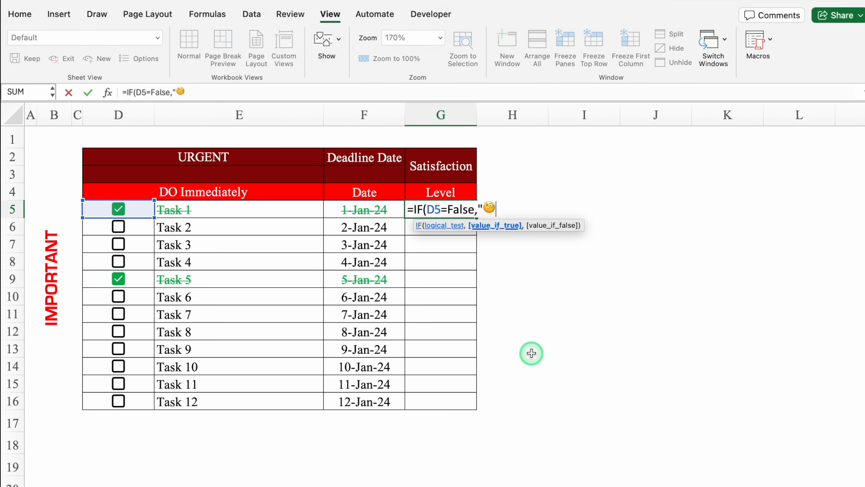
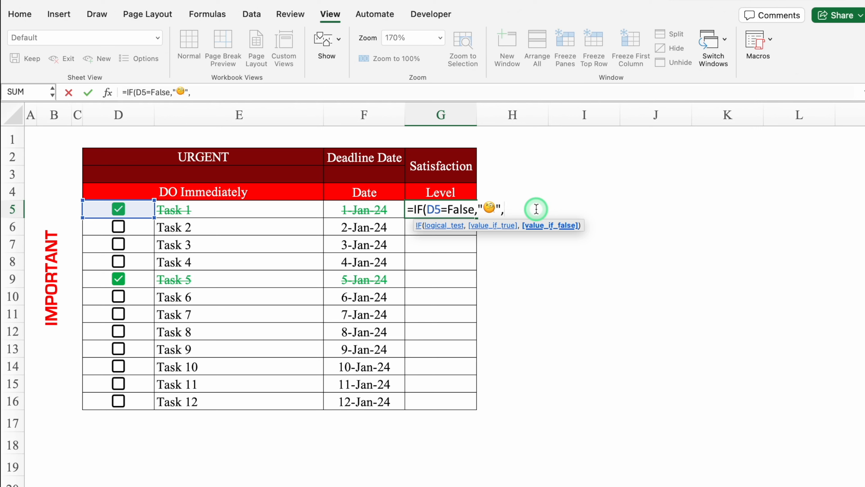
# Step: Insert the trophy emoji in quotation marks as the value if false and finish the IF formula in G5
pyautogui.press('ctrl+super+space')
pyautogui.write('Trophy')
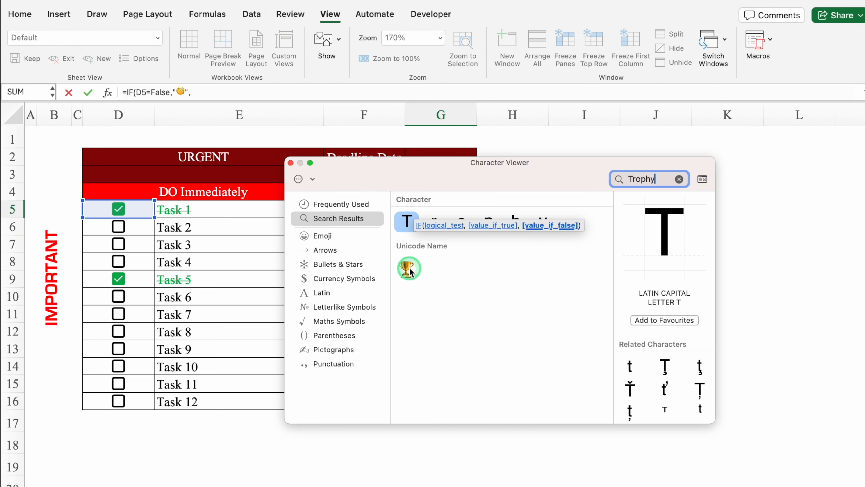
pyautogui.doubleClick(410, 272)
pyautogui.click(291, 163)
pyautogui.click(222, 90)
pyautogui.press('BackSpace')
pyautogui.click(192, 92)
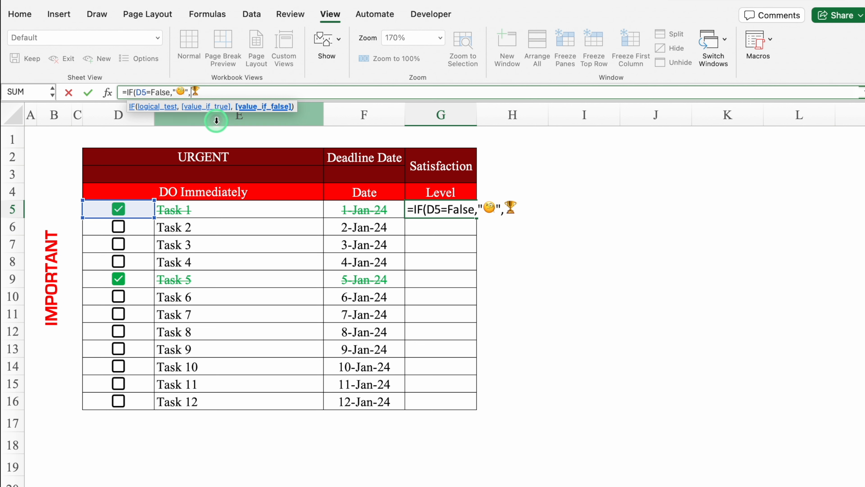
pyautogui.write('"')
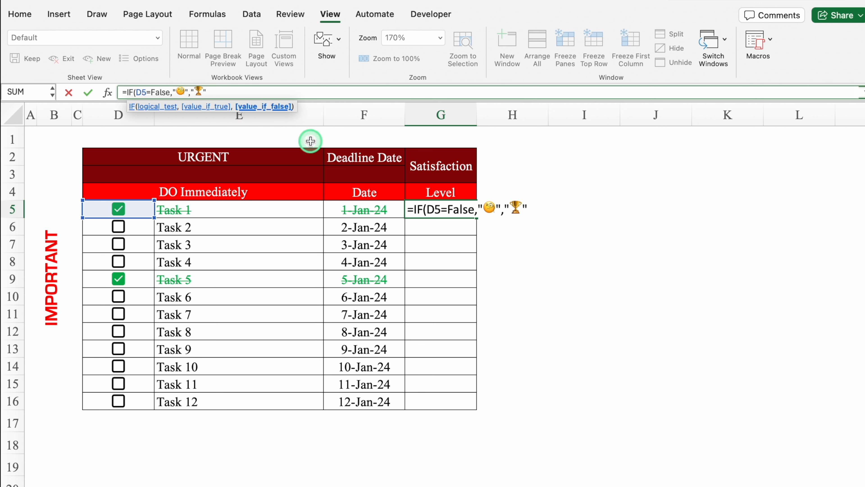
pyautogui.press('Right')
pyautogui.write('")')
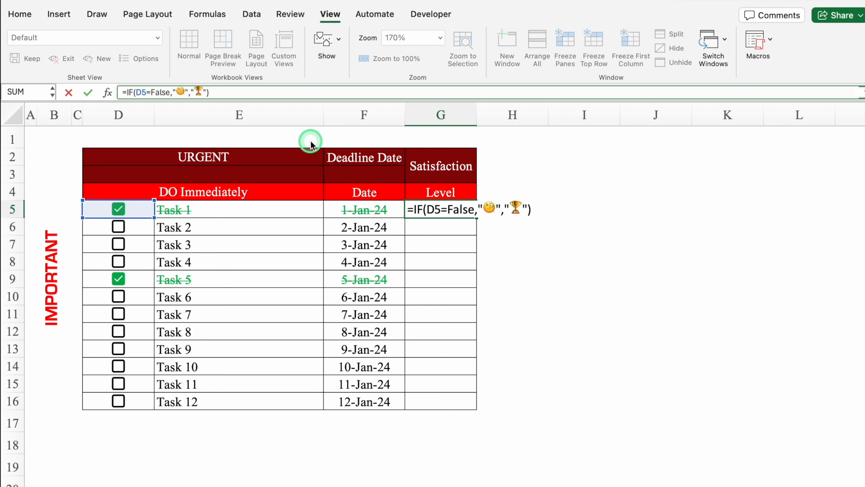
pyautogui.press('Return')
# Step: Center the contents of column G horizontally
pyautogui.click(440, 115)
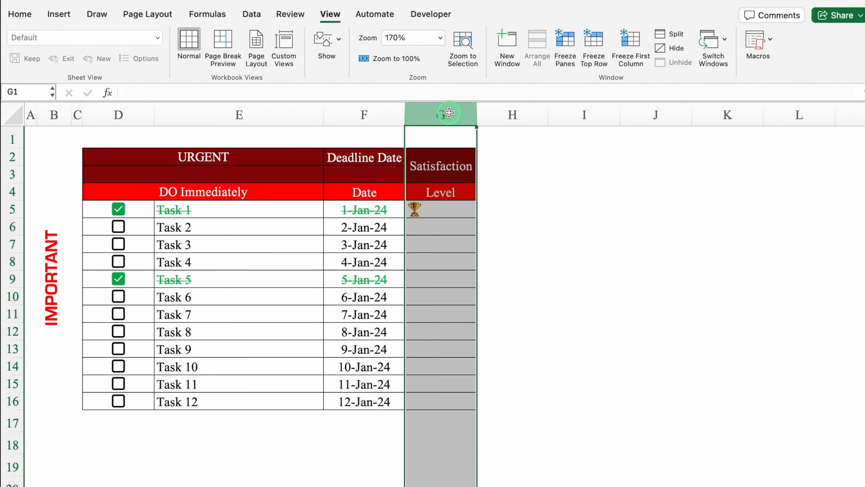
pyautogui.click(16, 13)
pyautogui.click(272, 52)
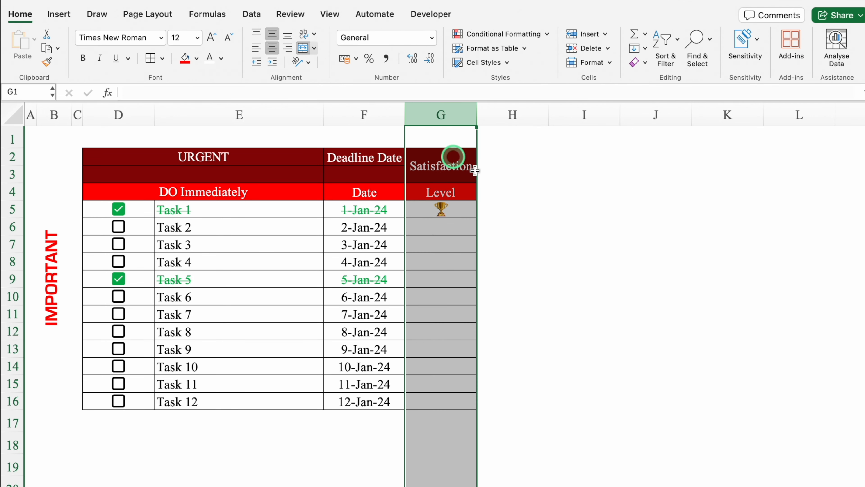
# Step: Test the Task 1 checkbox by toggling it, leave it unchecked, and clear the task name in E5
pyautogui.click(118, 210)
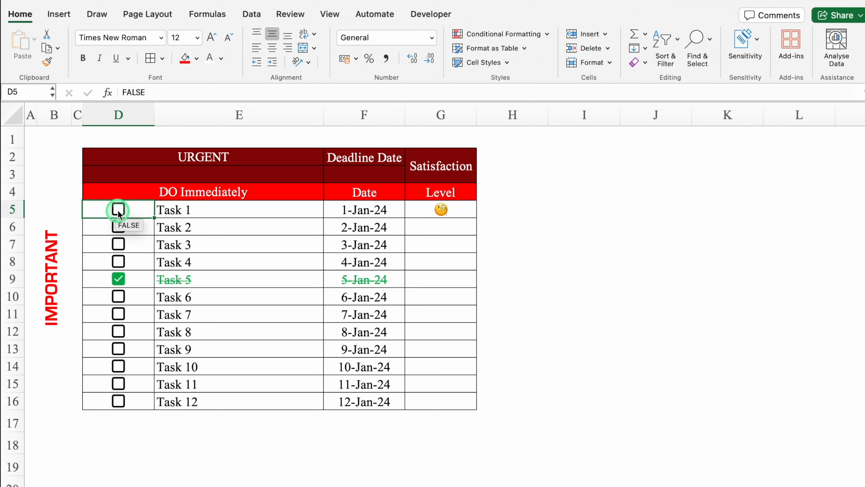
pyautogui.click(118, 210)
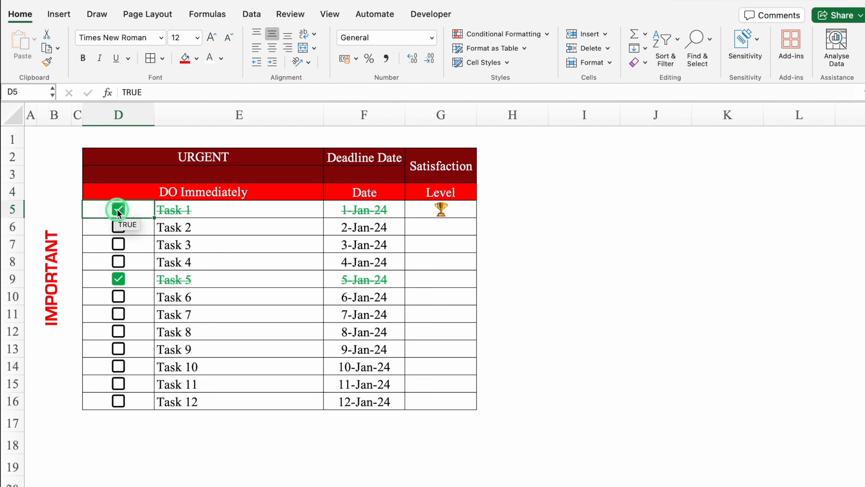
pyautogui.click(118, 210)
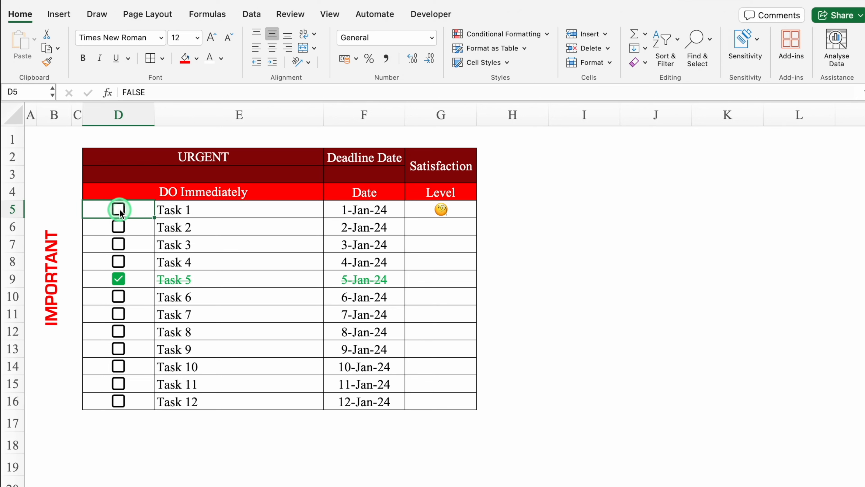
pyautogui.click(267, 211)
pyautogui.press('Delete')
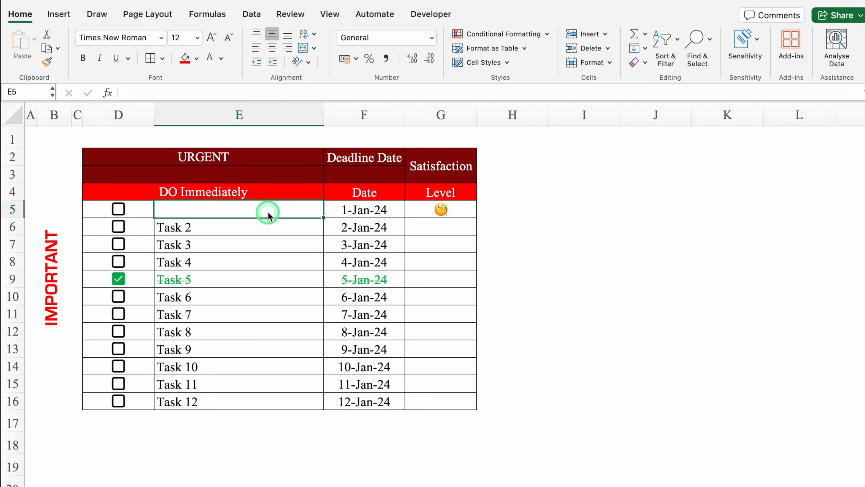
# Step: Wrap the G5 formula in an outer IF: =IF(E5="","",IF(D5=FALSE,"🧐","🏆"))
pyautogui.click(460, 212)
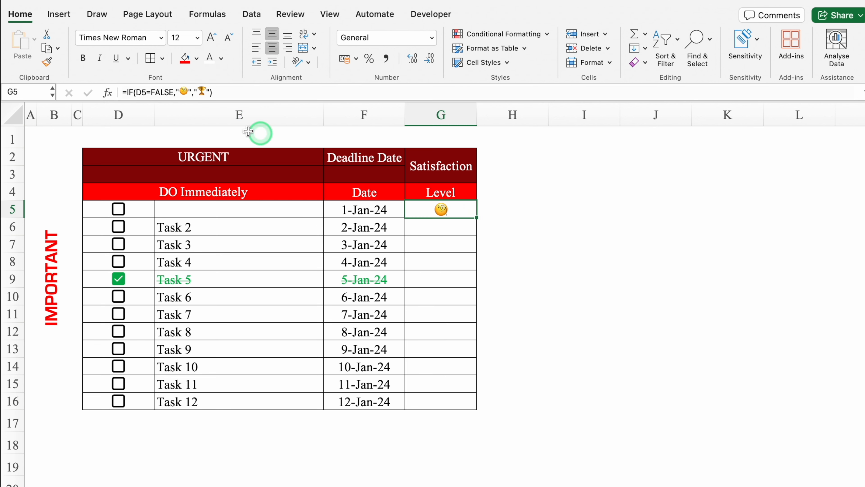
pyautogui.click(127, 92)
pyautogui.write('IF')
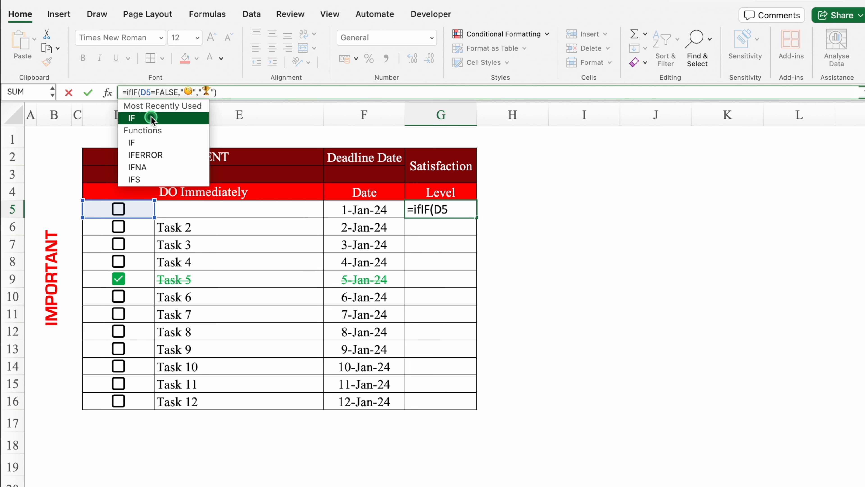
pyautogui.doubleClick(155, 66)
pyautogui.click(217, 212)
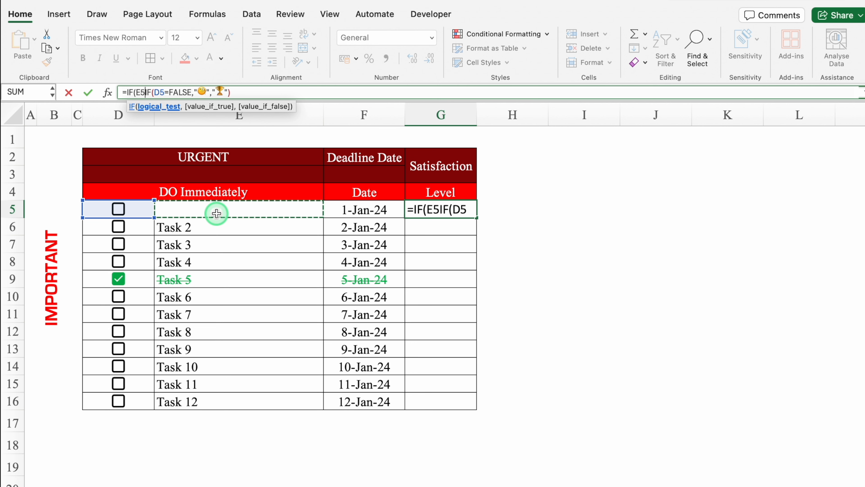
pyautogui.write('=')
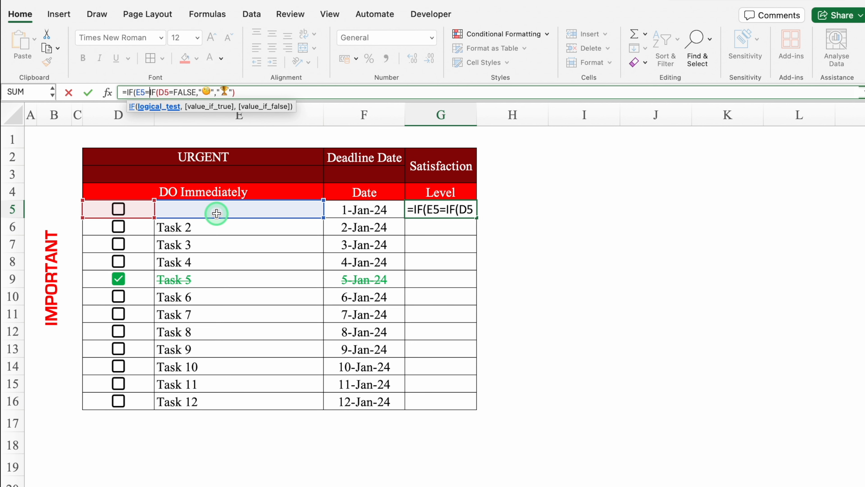
pyautogui.write('""')
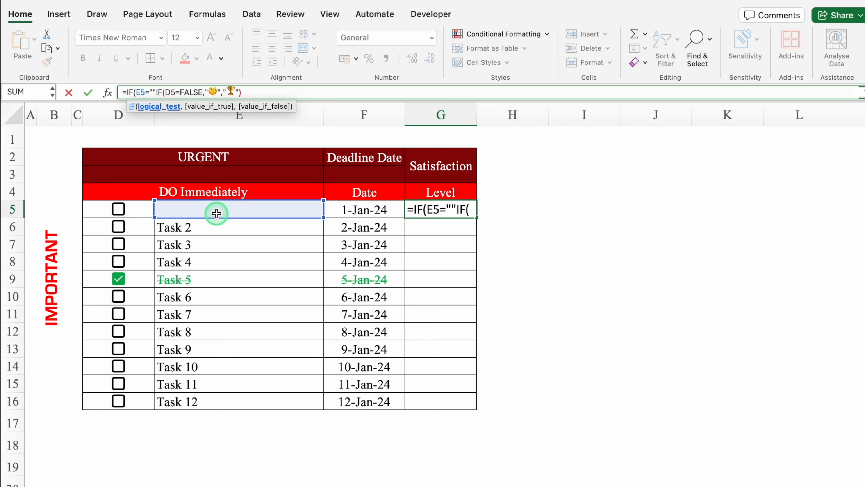
pyautogui.write(',')
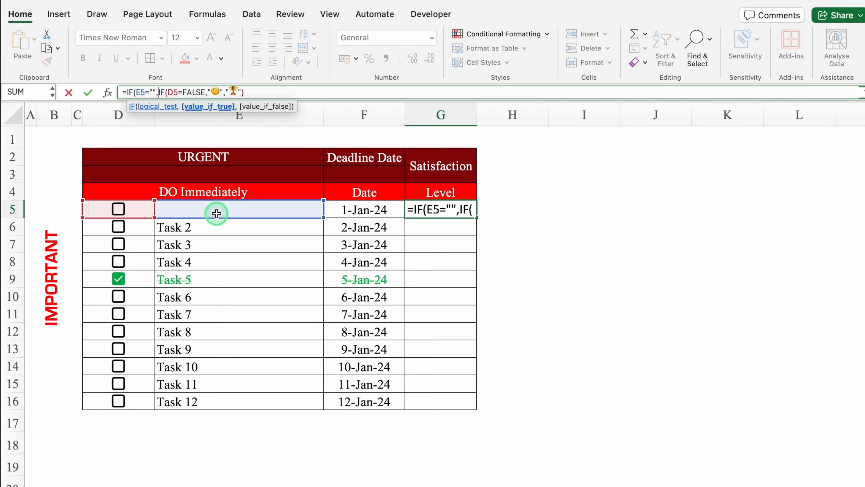
pyautogui.write('""')
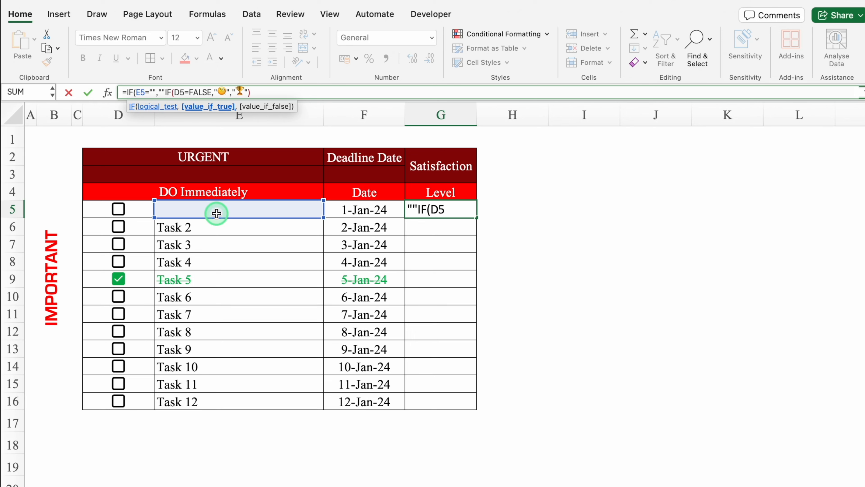
pyautogui.write(',')
pyautogui.press('End')
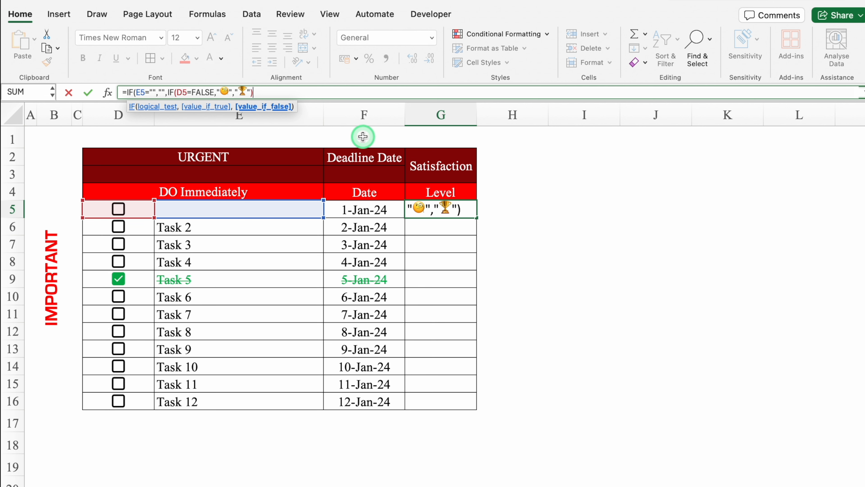
pyautogui.write(')')
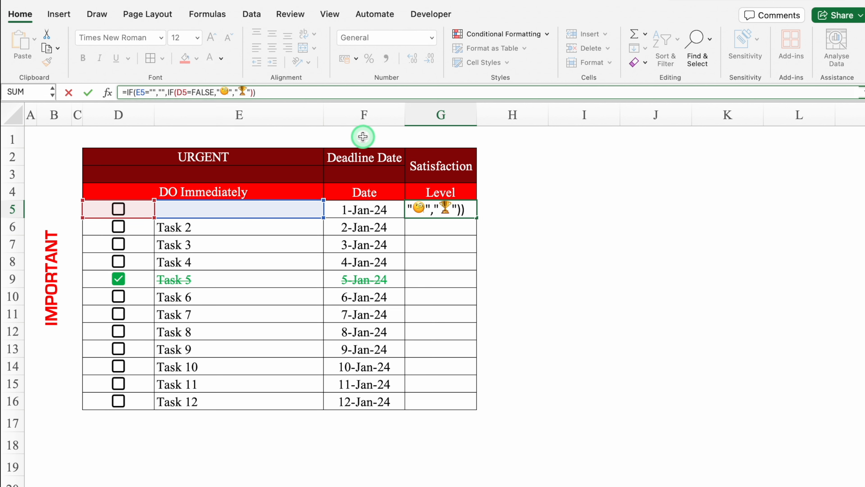
pyautogui.press('Return')
# Step: Fill the G5 formula down to G16 and uncheck the Task 5 checkbox
pyautogui.click(461, 207)
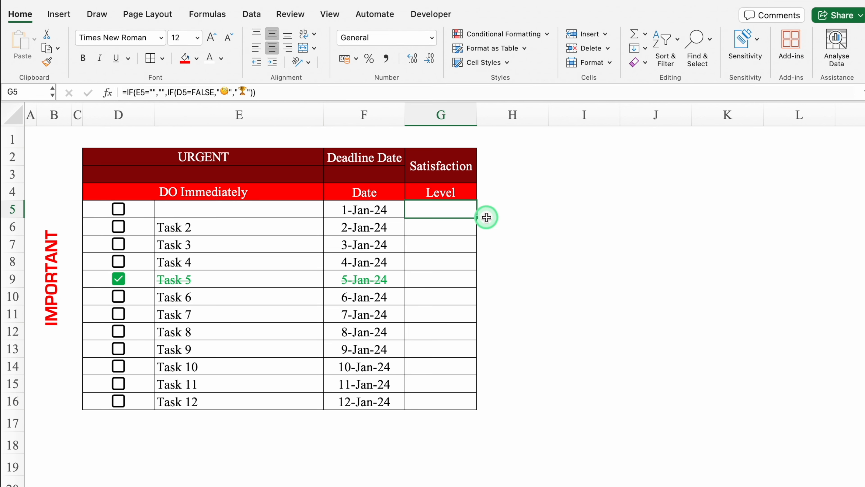
pyautogui.doubleClick(475, 218)
pyautogui.click(119, 278)
pyautogui.click(120, 277)
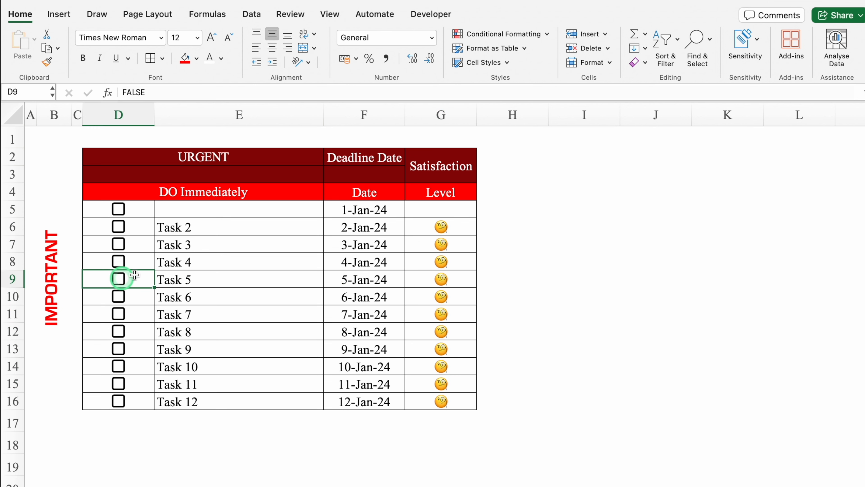
# Step: Clear the task names in E6:E16 and undo the clearing
pyautogui.moveTo(203, 227); pyautogui.dragTo(217, 397)
pyautogui.press('Delete')
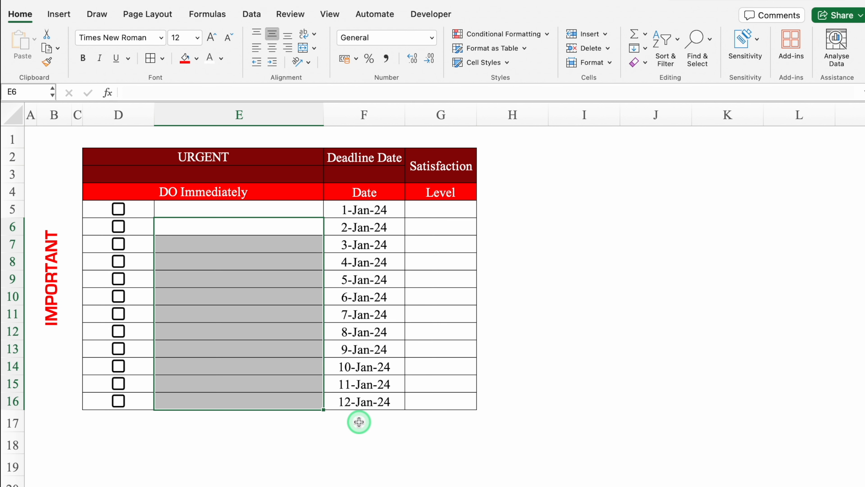
pyautogui.press('super+z')
# Step: Restore Task 1 in E5 by extending the task name series upward from E6
pyautogui.click(317, 226)
pyautogui.moveTo(323, 234); pyautogui.dragTo(314, 200)
pyautogui.click(274, 212)
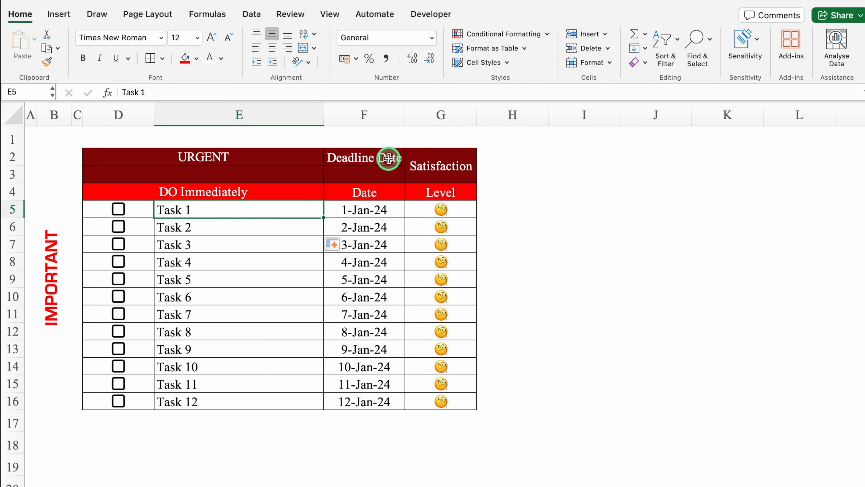
# Step: Enter the completion formula =COUNTIF(D5:D16,"True")/COUNTA(D5:D16) in F3
pyautogui.click(390, 172)
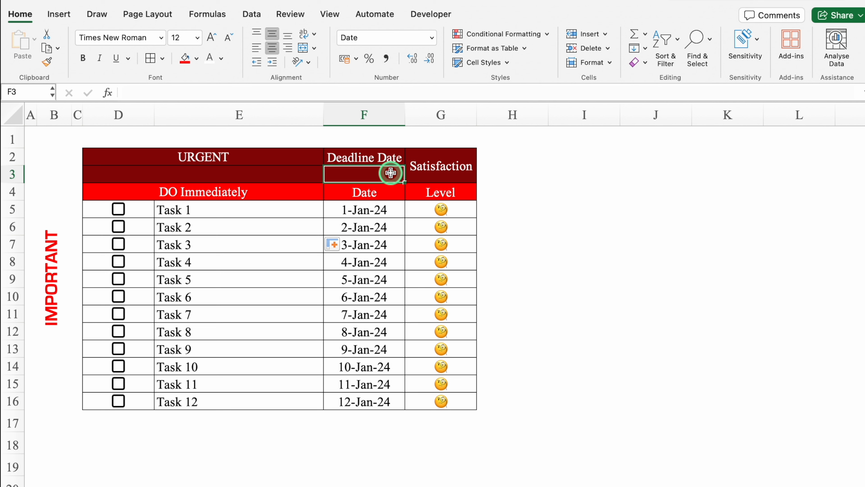
pyautogui.write('=')
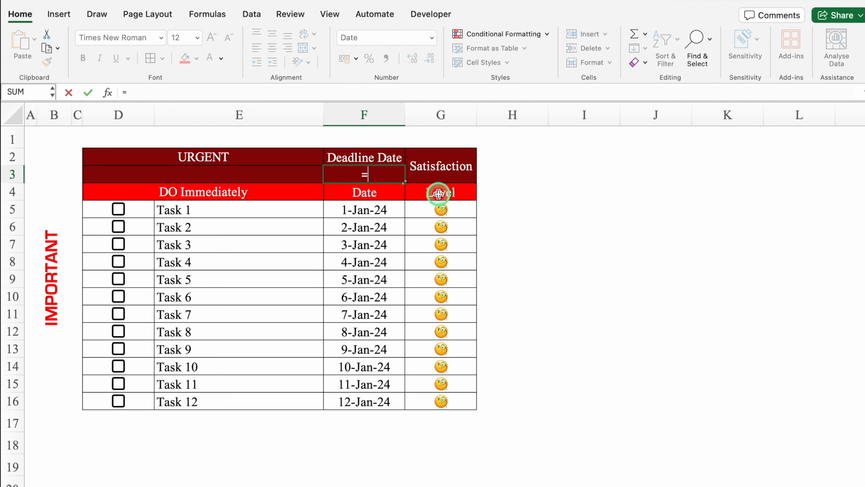
pyautogui.write('Countif')
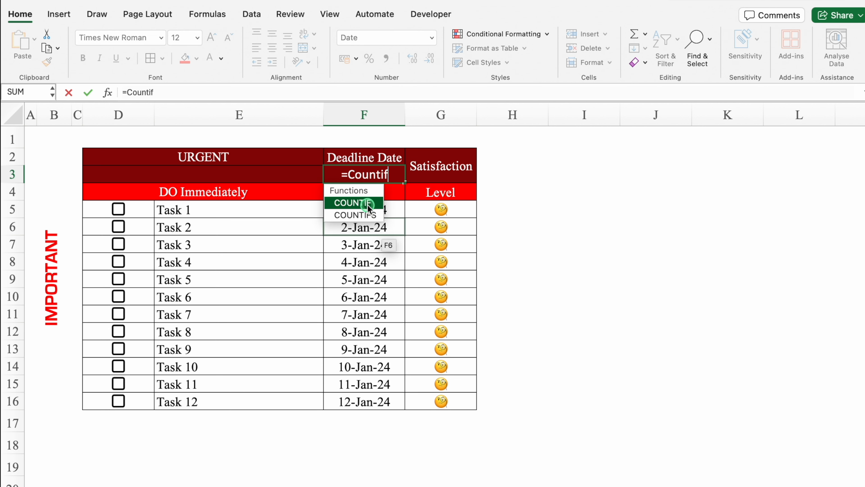
pyautogui.press('Tab')
pyautogui.moveTo(139, 208); pyautogui.dragTo(146, 397)
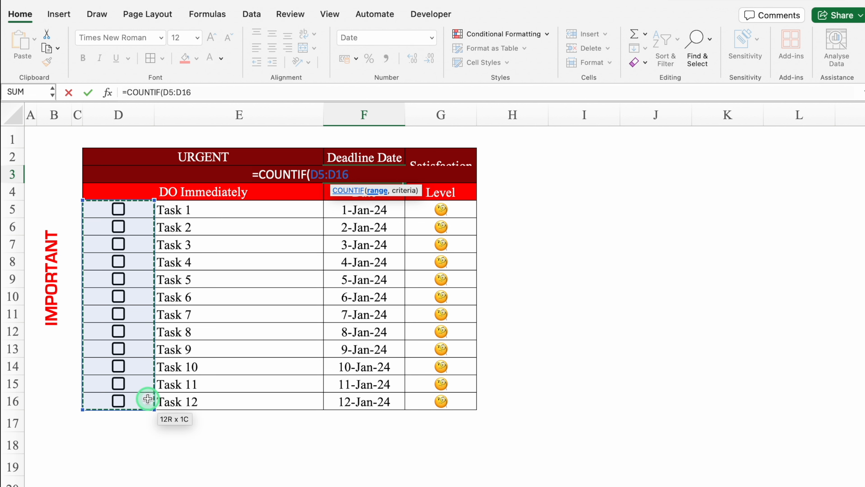
pyautogui.write(',"T')
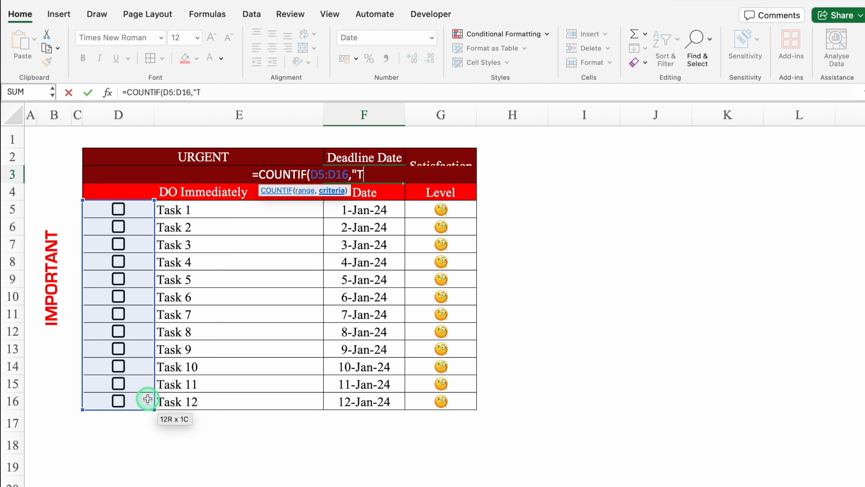
pyautogui.write('rue")/')
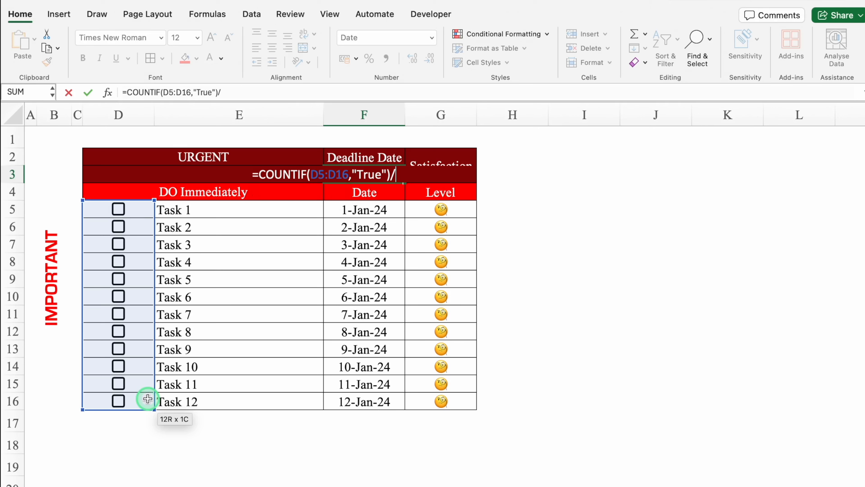
pyautogui.write('Counta')
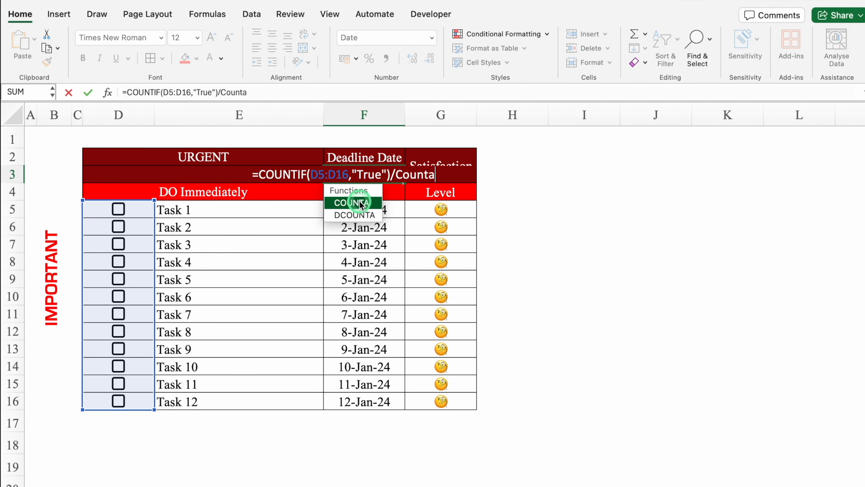
pyautogui.doubleClick(357, 199)
pyautogui.moveTo(135, 211); pyautogui.dragTo(145, 397)
pyautogui.write(')')
pyautogui.press('Return')
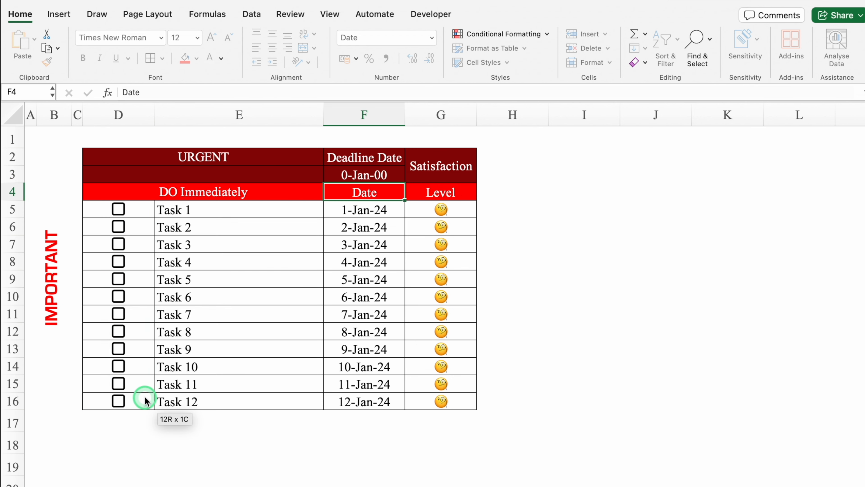
# Step: Format F3 as a percentage with 0 decimal places and give it a red fill
pyautogui.click(389, 174)
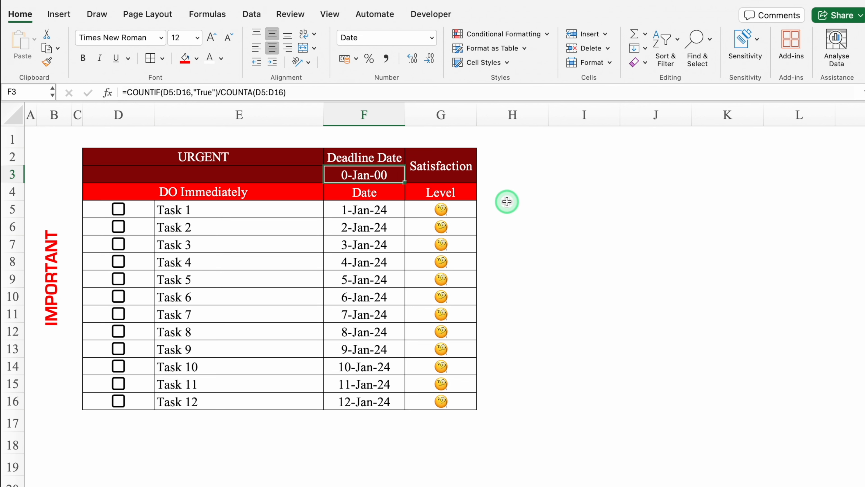
pyautogui.press('super+1')
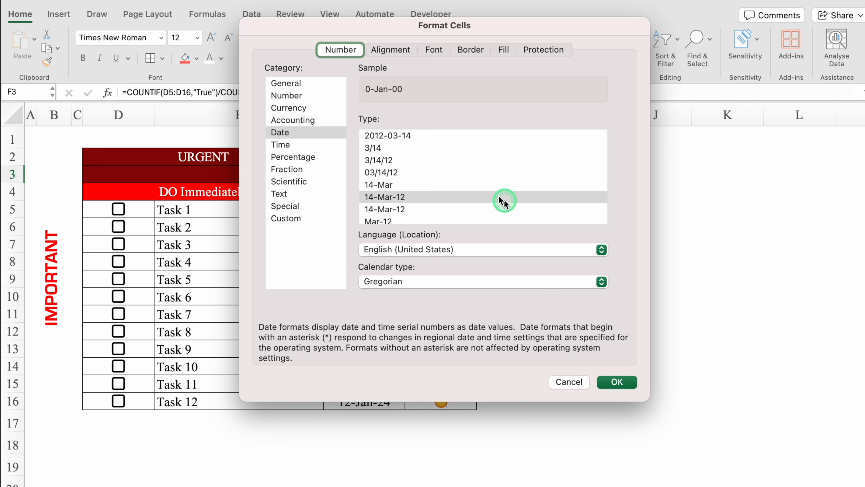
pyautogui.click(315, 157)
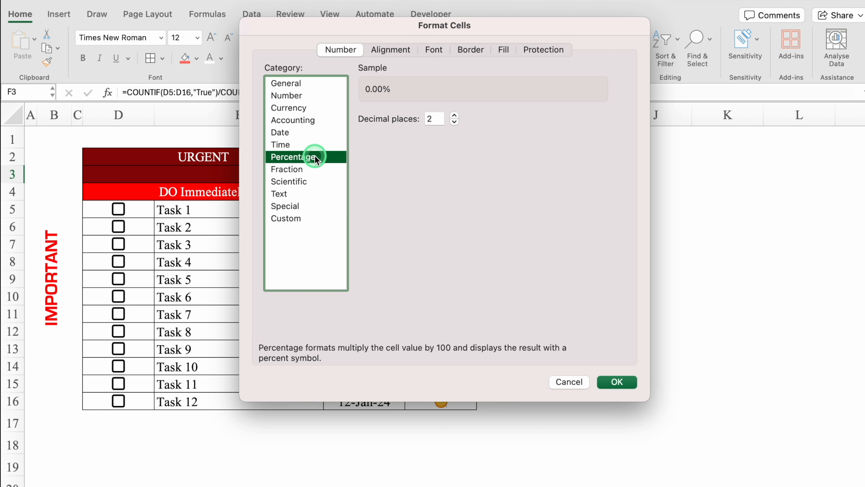
pyautogui.click(454, 122)
pyautogui.click(454, 122)
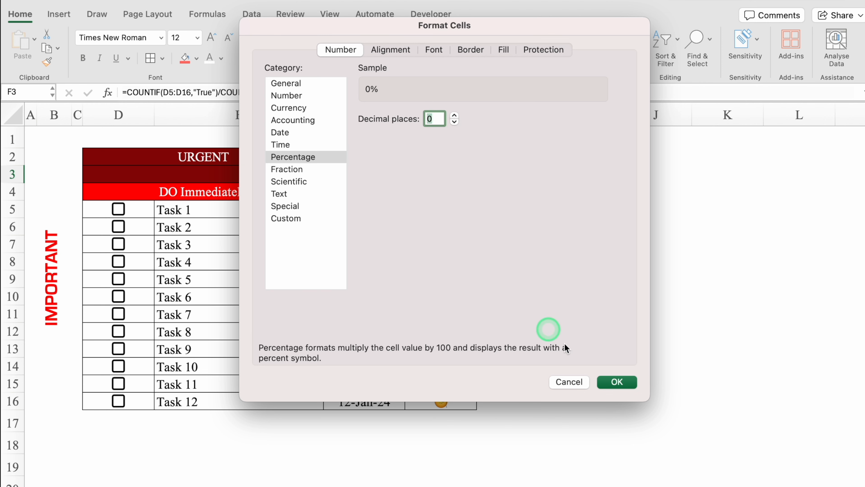
pyautogui.click(618, 381)
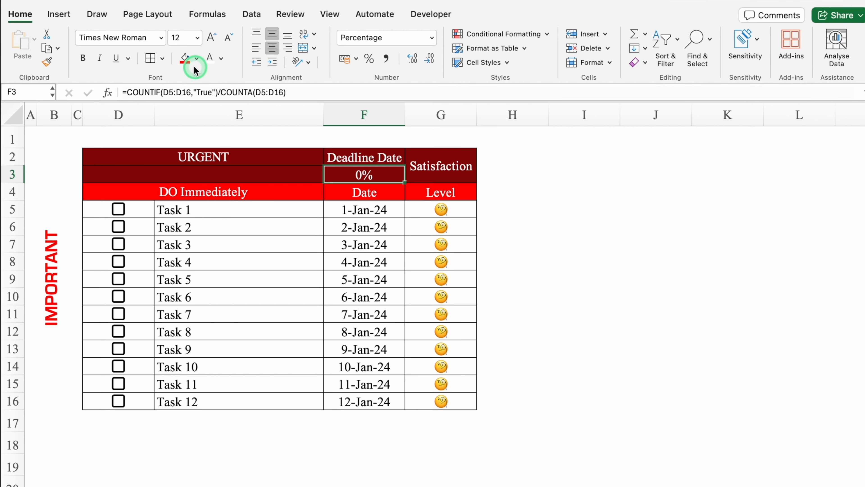
pyautogui.click(187, 61)
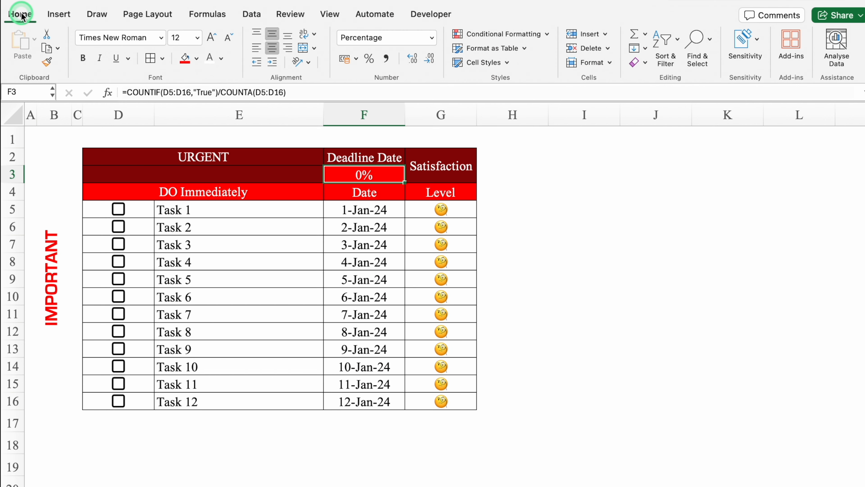
# Step: Apply the preset green solid-fill data bar to F3
pyautogui.click(504, 37)
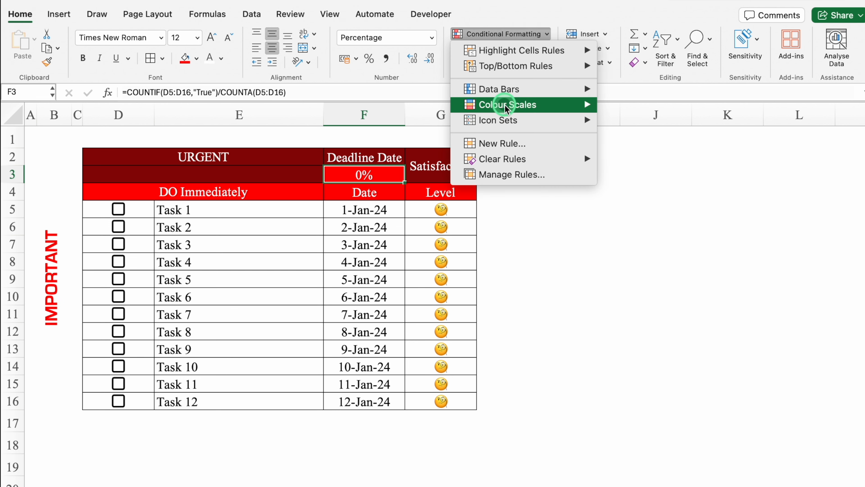
pyautogui.moveTo(506, 90)
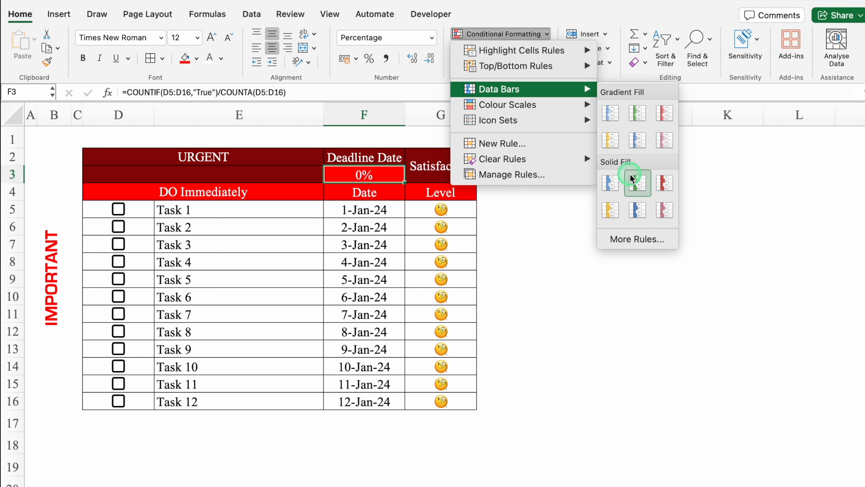
pyautogui.click(636, 182)
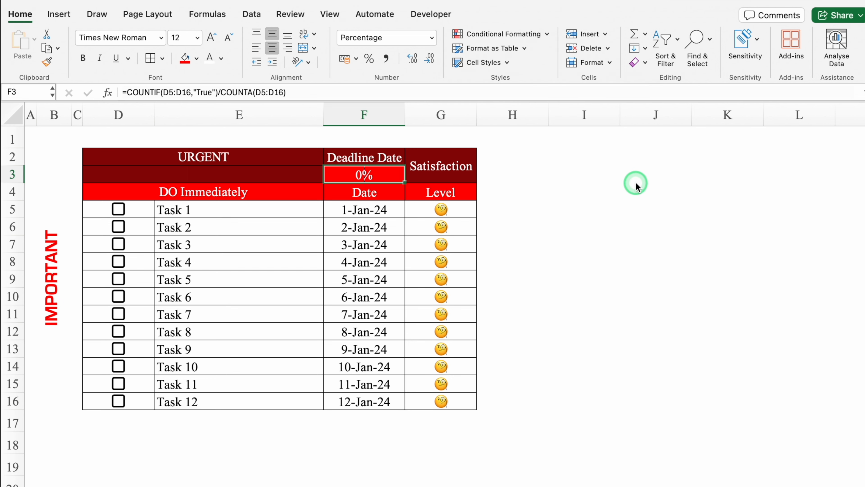
# Step: Start a new data bar rule for F3 with a Number minimum of 0 and a Number maximum of 1
pyautogui.click(516, 36)
pyautogui.click(559, 89)
pyautogui.click(649, 239)
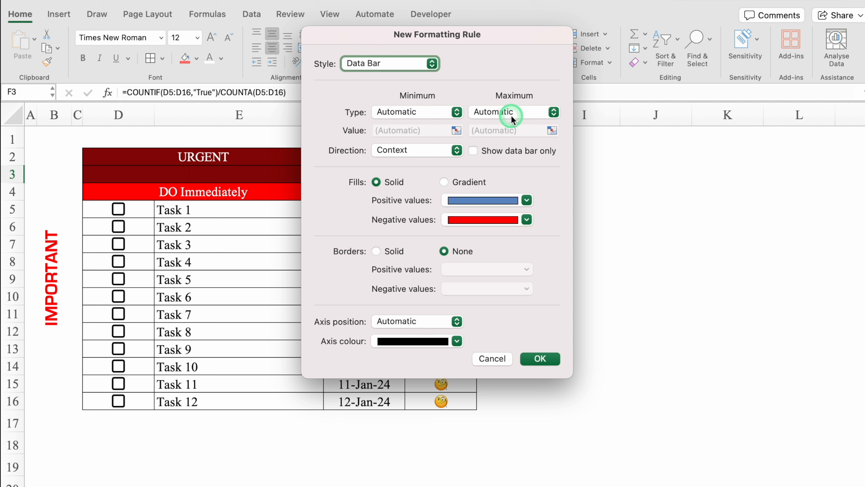
pyautogui.click(457, 112)
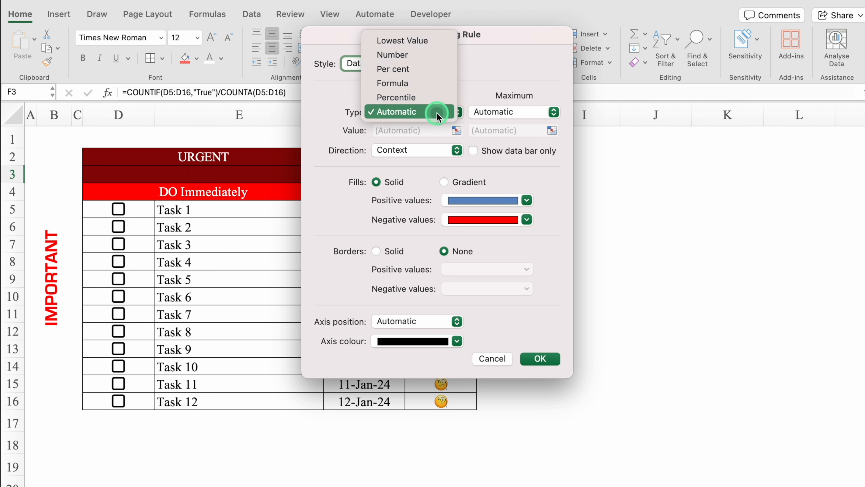
pyautogui.click(413, 55)
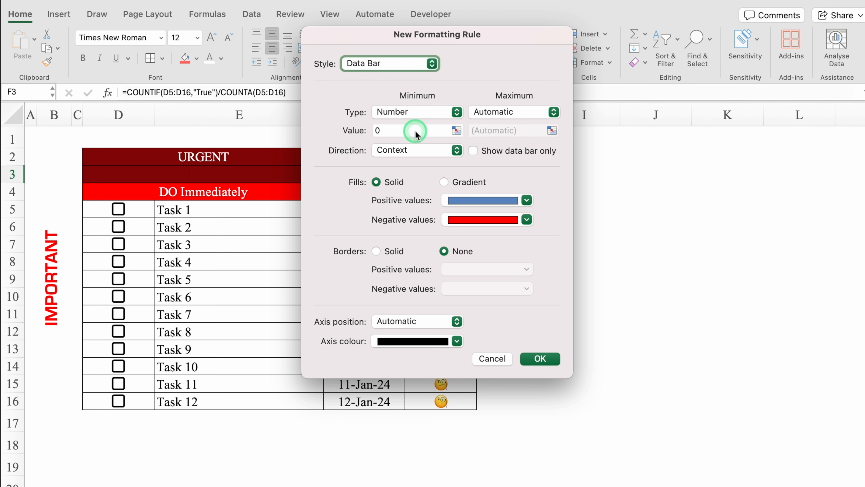
pyautogui.click(553, 112)
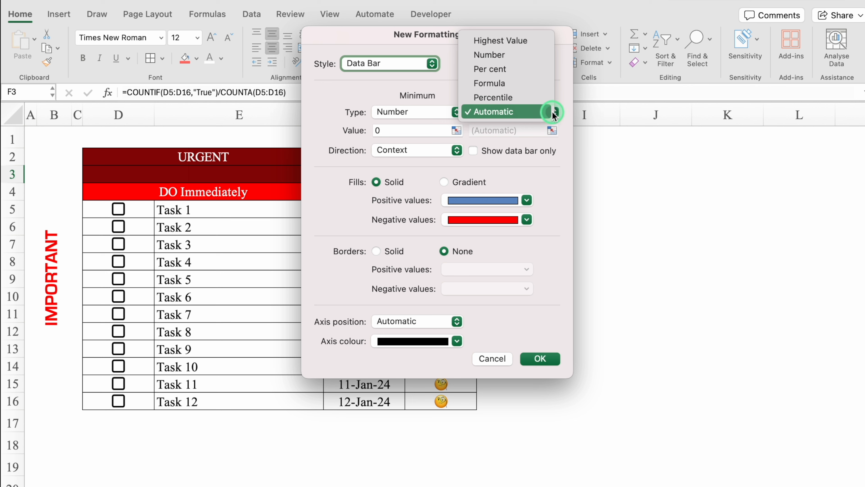
pyautogui.click(517, 55)
pyautogui.click(511, 128)
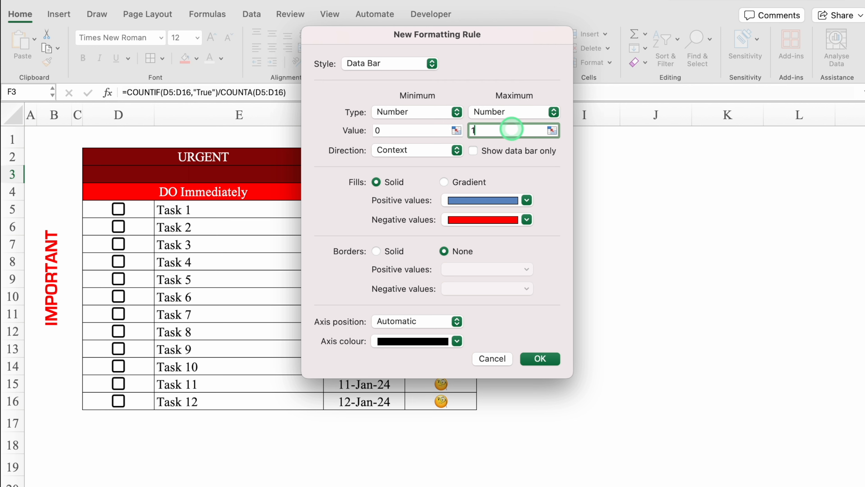
# Step: Set the data bar's positive-value fill to green and apply the rule to F3
pyautogui.click(527, 200)
pyautogui.click(512, 323)
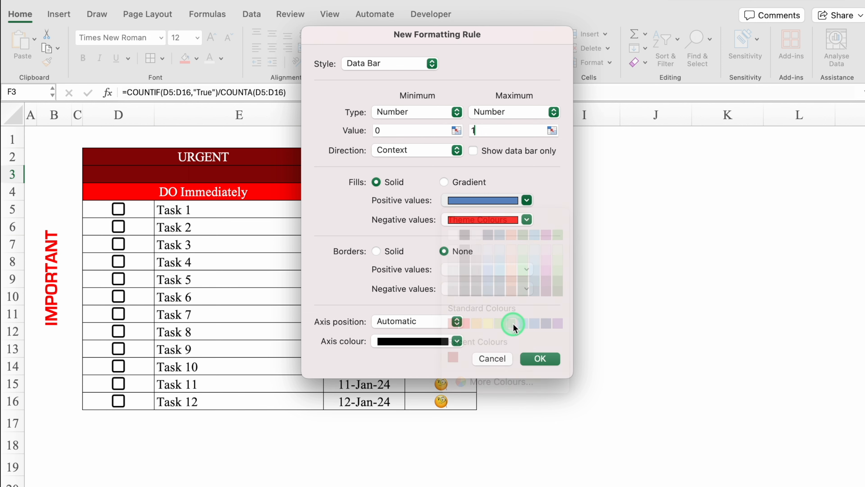
pyautogui.click(509, 224)
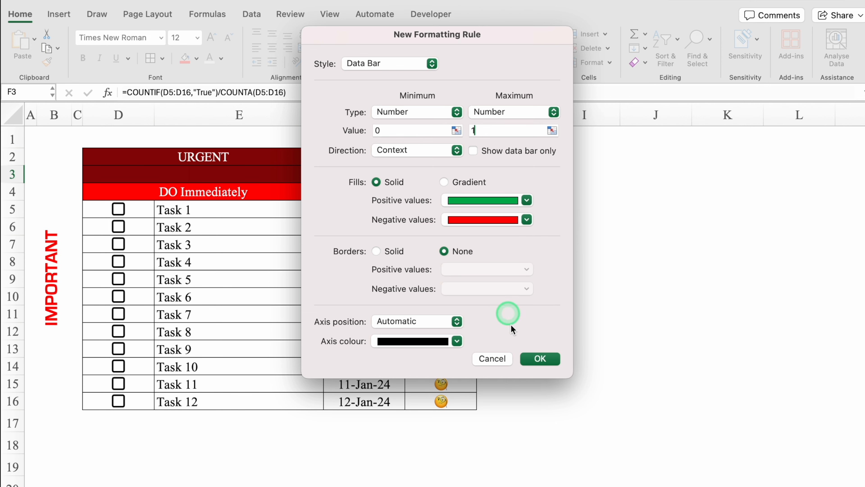
pyautogui.click(541, 359)
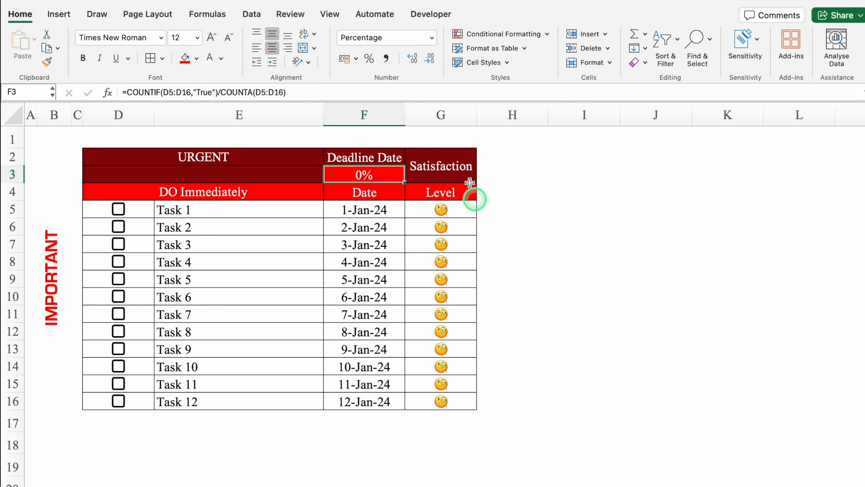
# Step: Mark all tasks from Task 1 to Task 12 as completed with their checkboxes
pyautogui.click(118, 209)
pyautogui.click(118, 226)
pyautogui.click(119, 244)
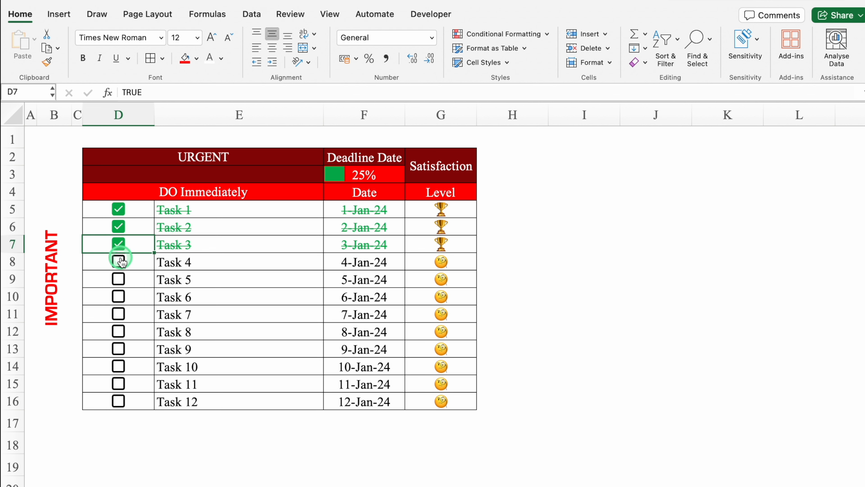
pyautogui.click(118, 261)
pyautogui.click(119, 296)
pyautogui.click(119, 331)
pyautogui.click(119, 349)
pyautogui.click(119, 366)
pyautogui.click(118, 383)
pyautogui.click(119, 401)
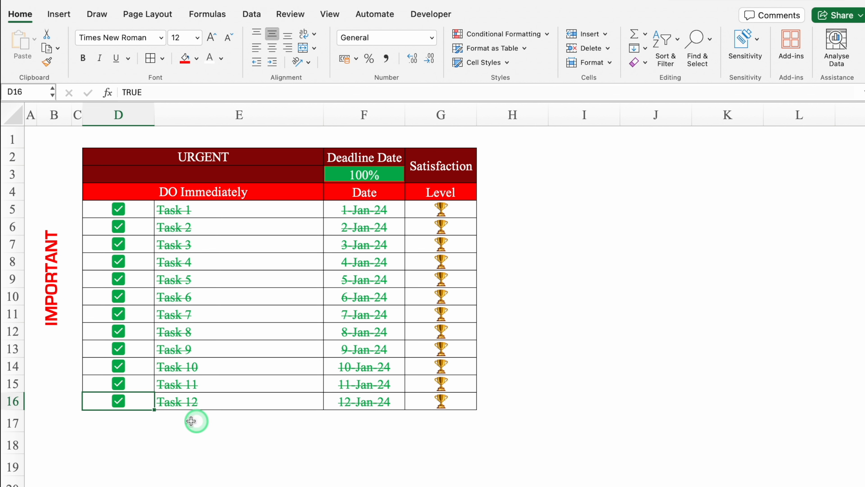
# Step: Uncheck the checkboxes of Task 4 through Task 10
pyautogui.click(118, 261)
pyautogui.click(118, 278)
pyautogui.click(118, 296)
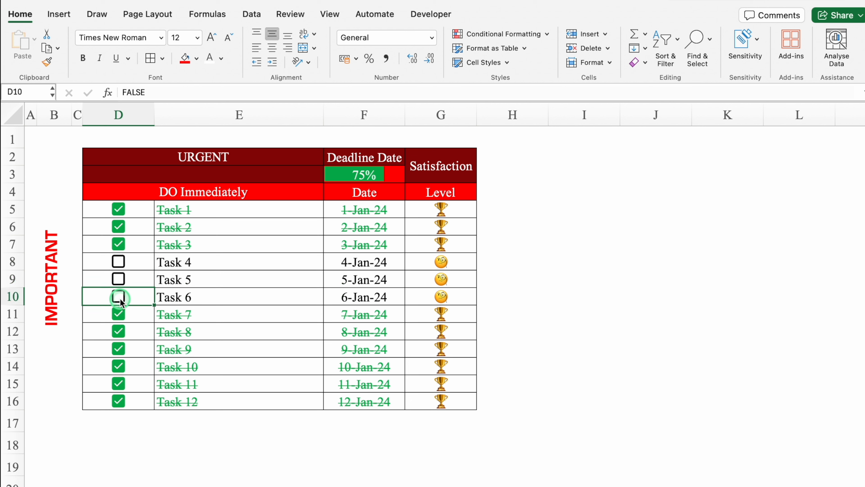
pyautogui.click(118, 314)
pyautogui.click(118, 331)
pyautogui.click(119, 348)
pyautogui.click(118, 366)
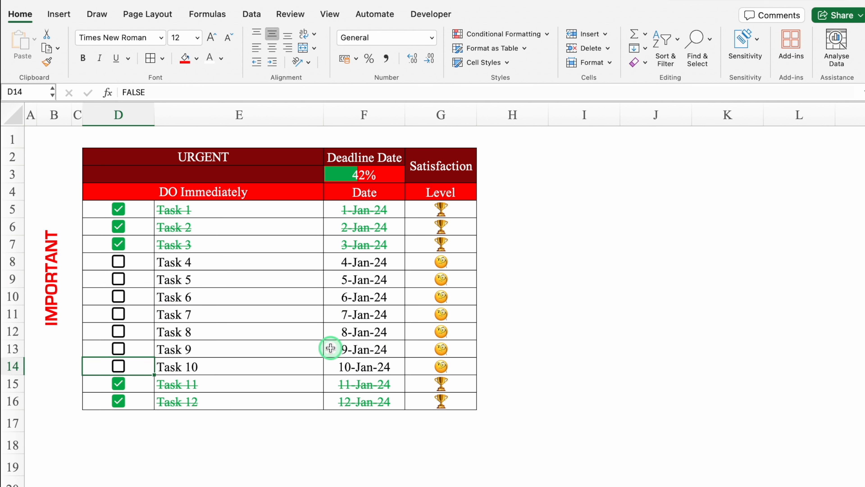
# Step: Begin wrapping the completion formula in F3 in an IF whose logical test counts the task names with COUNTA over E5:E16
pyautogui.click(375, 174)
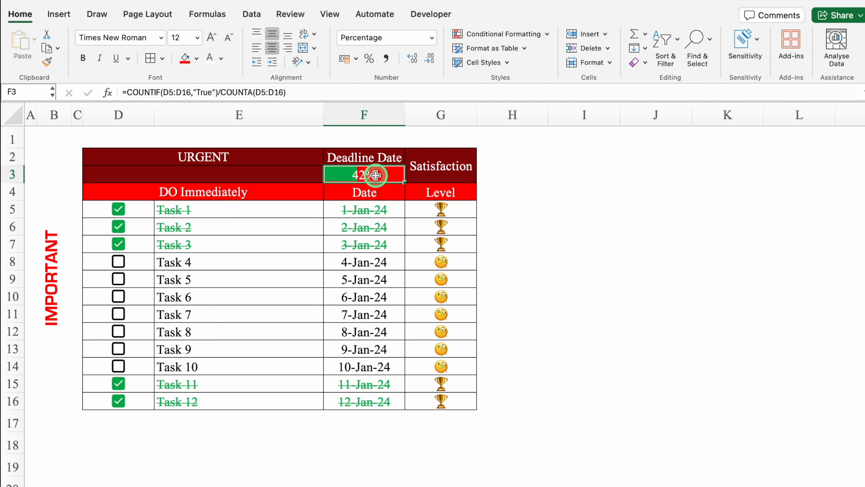
pyautogui.click(126, 92)
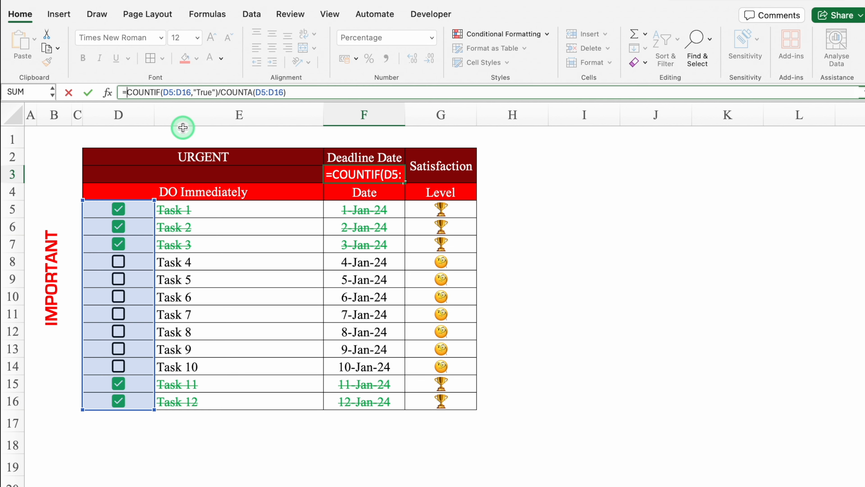
pyautogui.write('if')
pyautogui.click(174, 116)
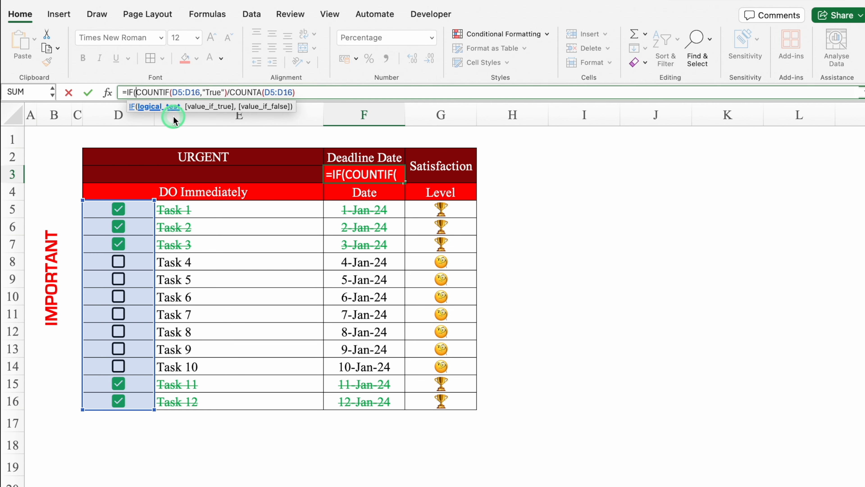
pyautogui.write('counta')
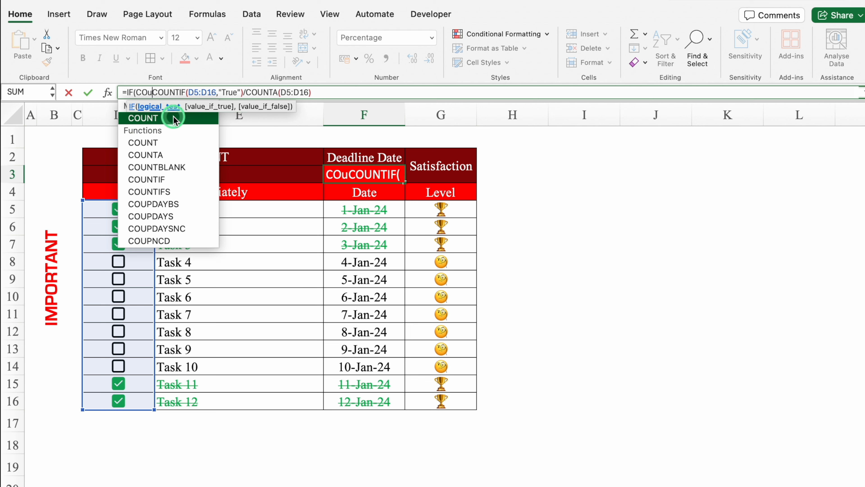
pyautogui.click(163, 118)
pyautogui.moveTo(247, 207); pyautogui.dragTo(257, 400)
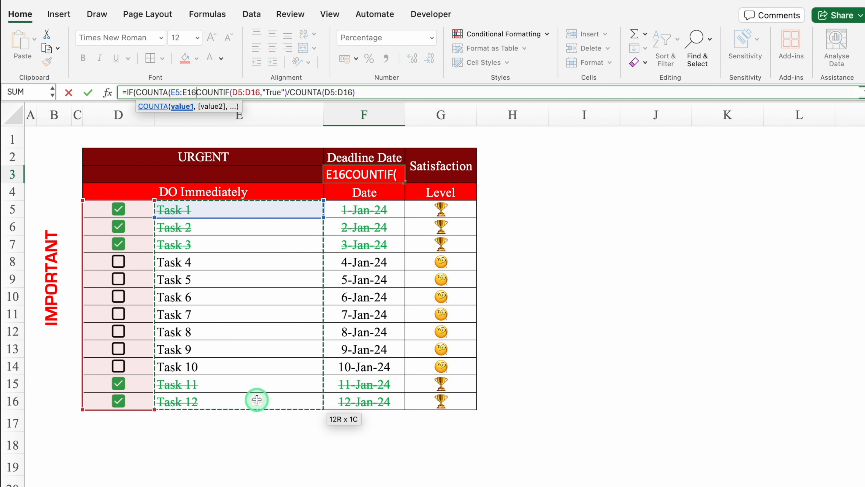
# Step: Complete F3's IF with the condition =0 and an empty text result, keeping the COUNTIF/COUNTA ratio as the value if false
pyautogui.write(')=')
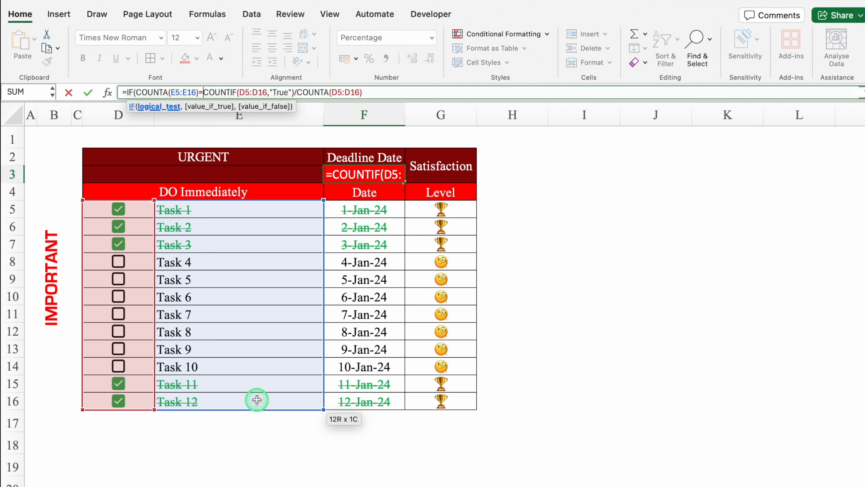
pyautogui.write('0,')
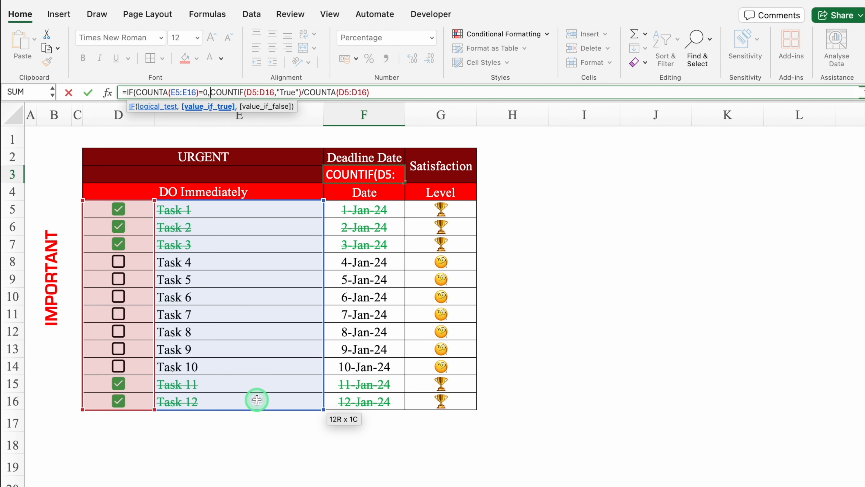
pyautogui.write('""')
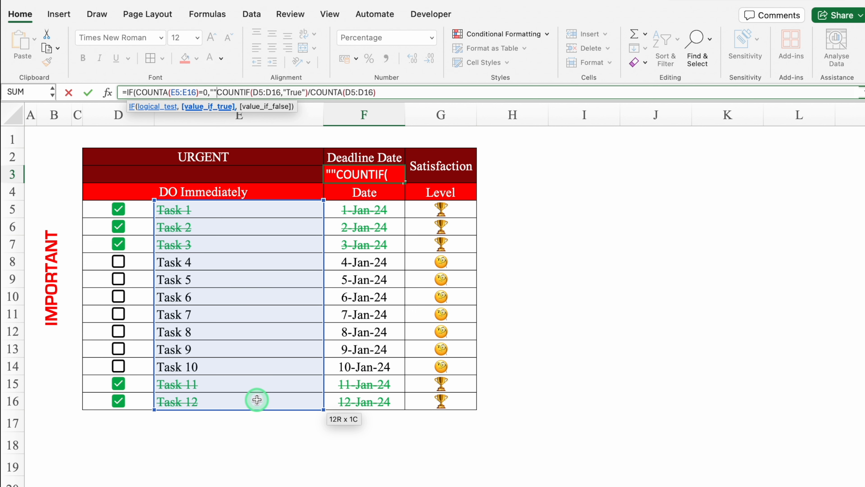
pyautogui.write(',')
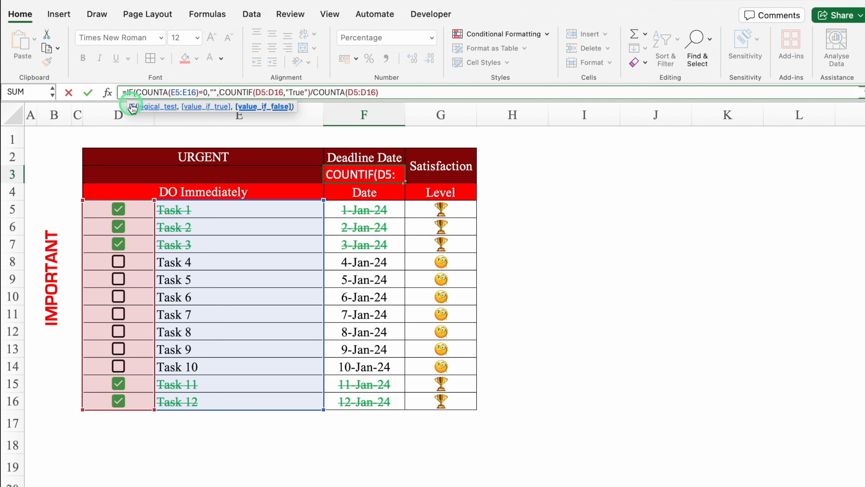
pyautogui.click(397, 92)
pyautogui.write(')')
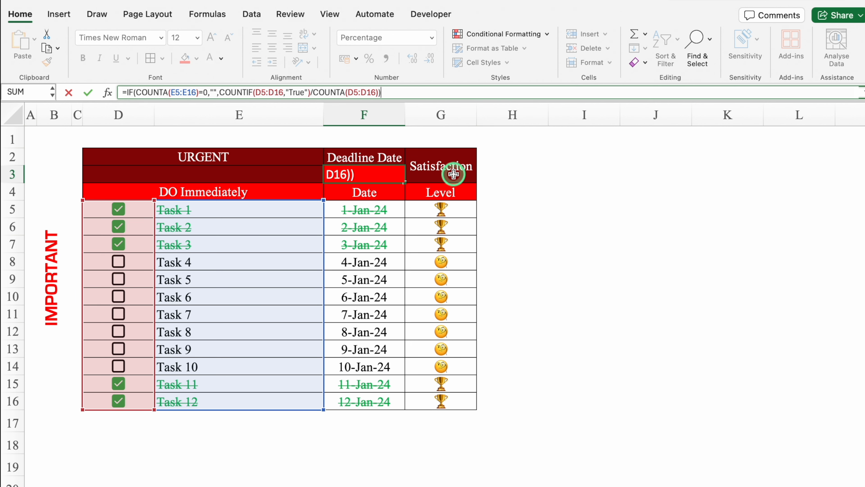
pyautogui.press('Return')
# Step: Clear all task names in E5:E16 to test the empty list, and undo the deletion
pyautogui.moveTo(225, 209); pyautogui.dragTo(243, 397)
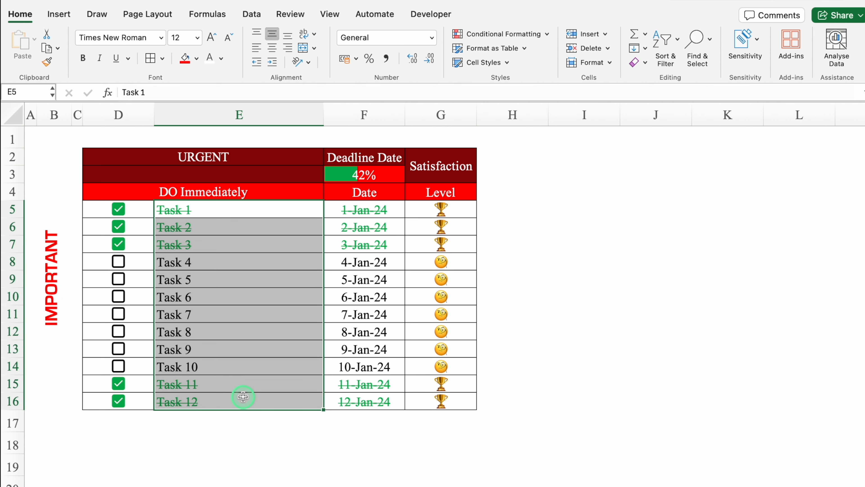
pyautogui.press('Delete')
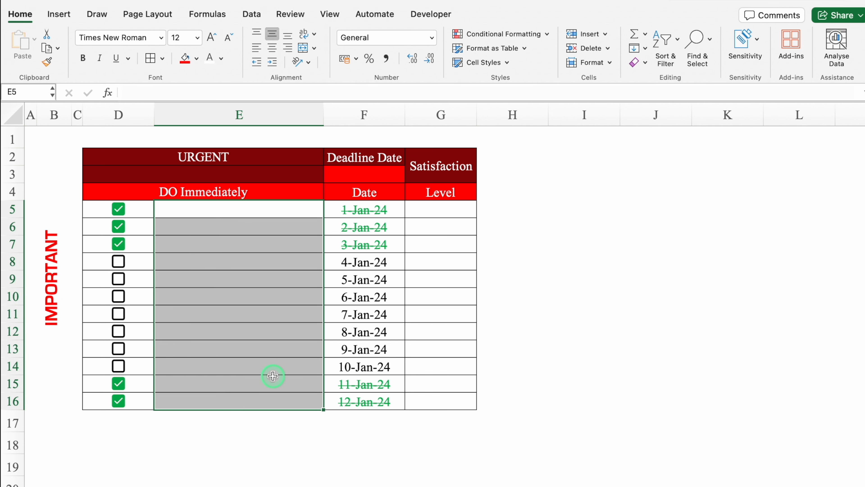
pyautogui.press('super+z')
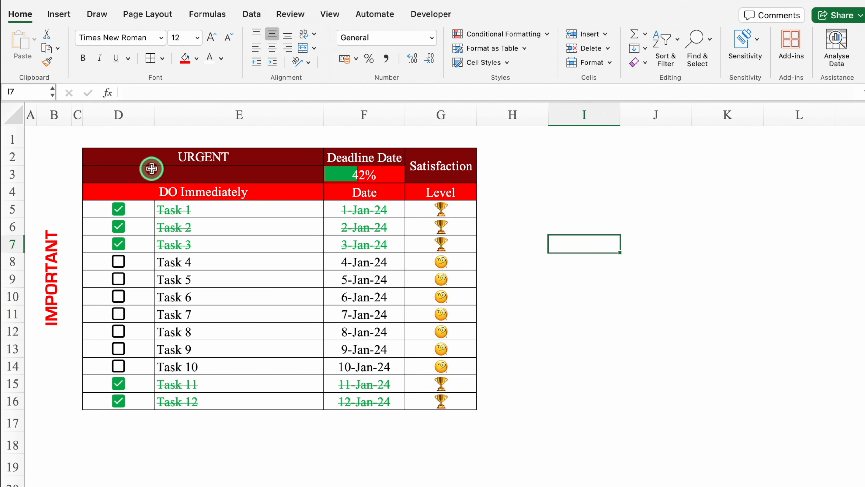
# Step: Start a formula in D3, in the row under URGENT, with =IF(F3="","", to return empty text when F3 is blank
pyautogui.click(152, 172)
pyautogui.write('=if')
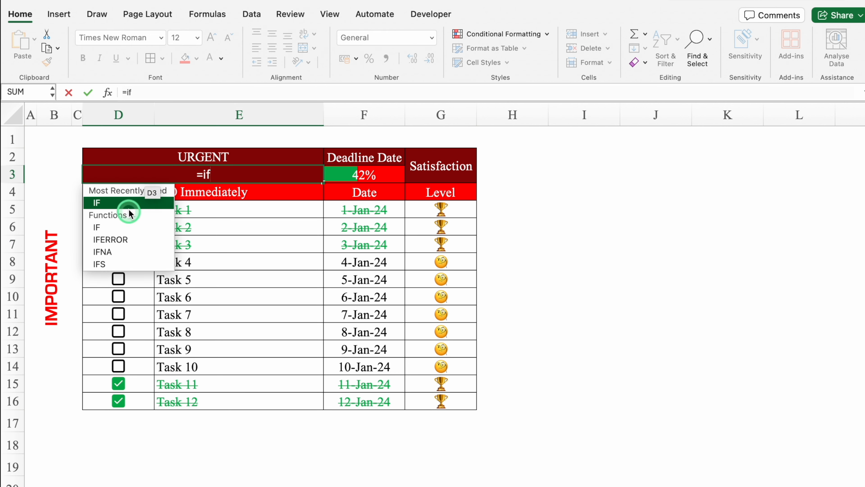
pyautogui.doubleClick(122, 203)
pyautogui.click(363, 173)
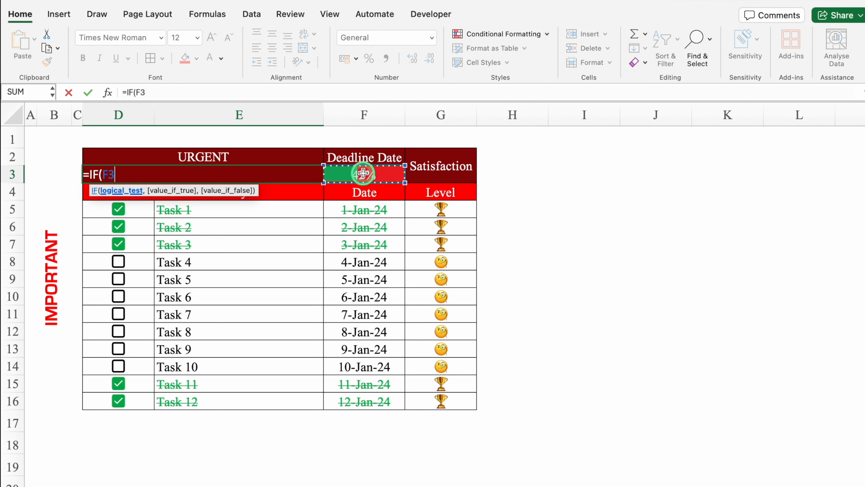
pyautogui.write('=')
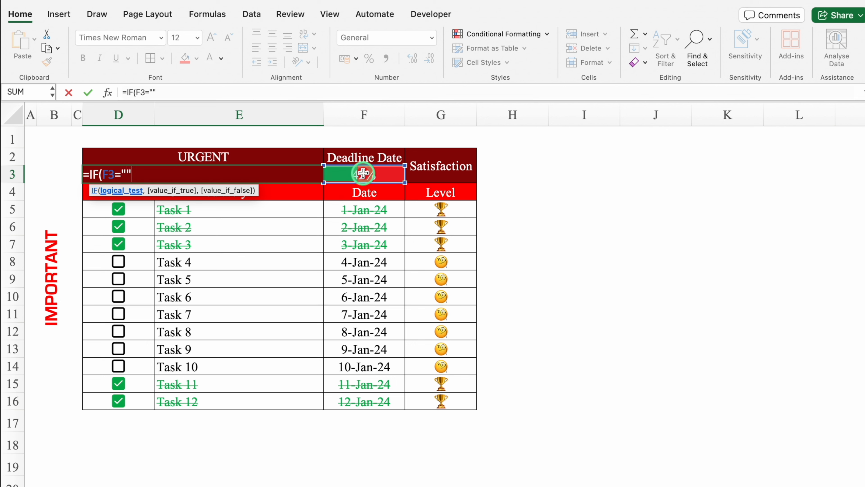
pyautogui.write('"",')
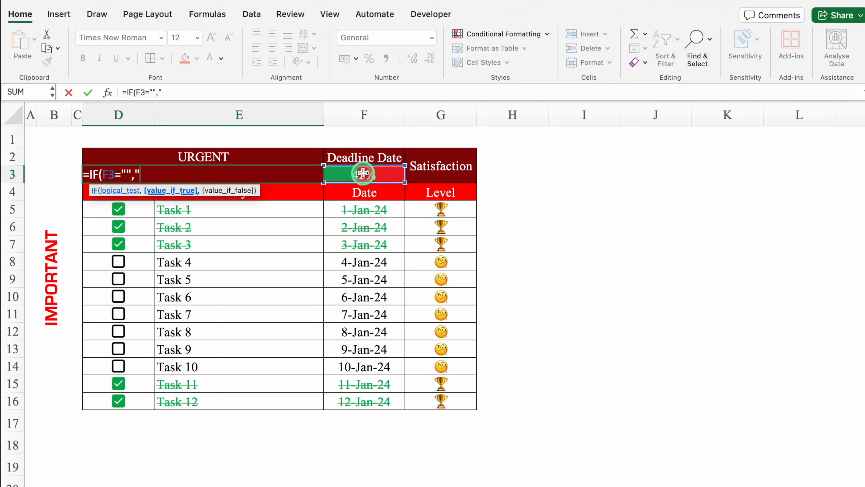
pyautogui.write('"",')
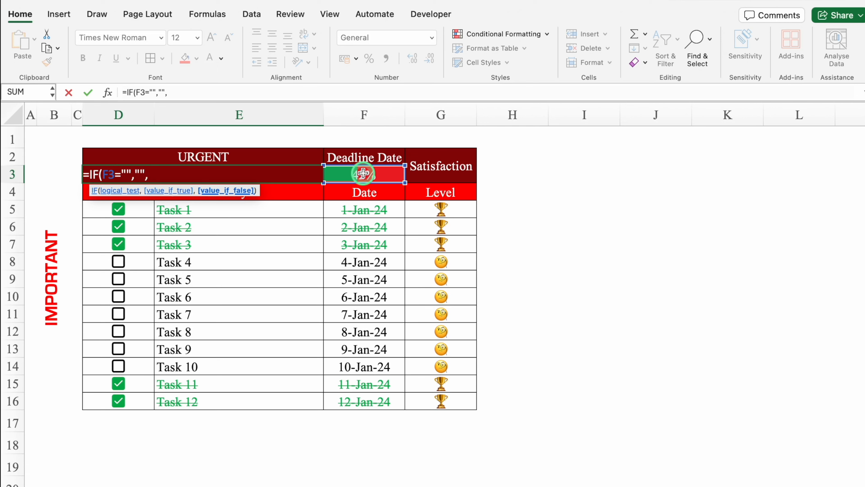
# Step: Nest an IF in the D3 formula that returns five face with monocle emojis when F3<25%
pyautogui.write('if')
pyautogui.click(138, 201)
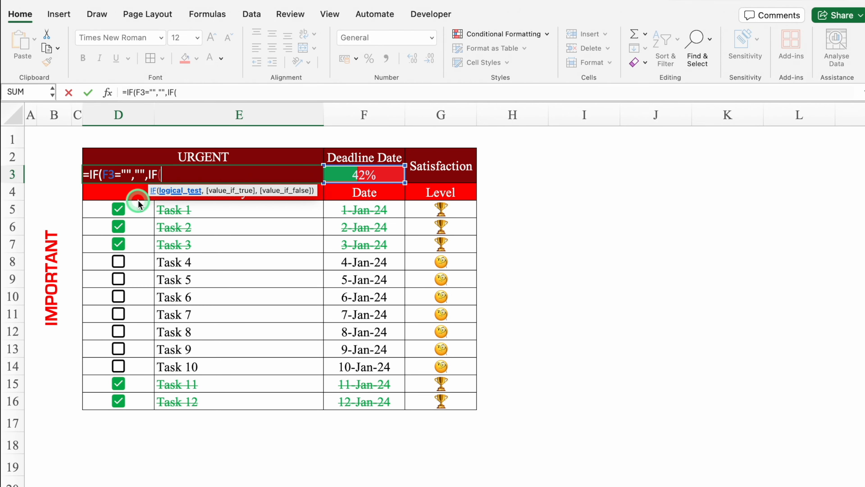
pyautogui.click(370, 172)
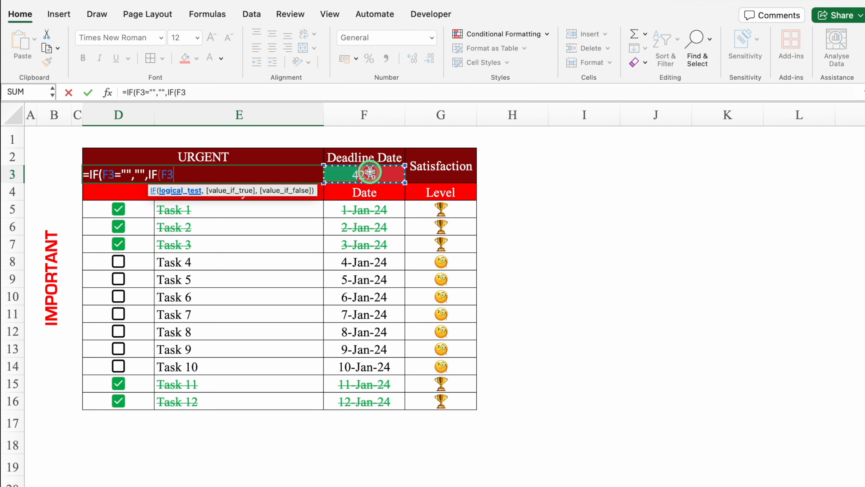
pyautogui.write('<25%,')
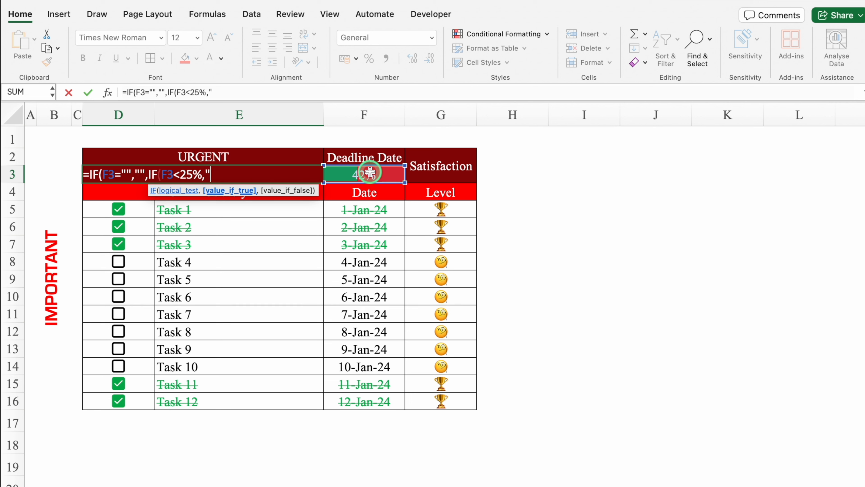
pyautogui.press('ctrl+super+space')
pyautogui.click(505, 226)
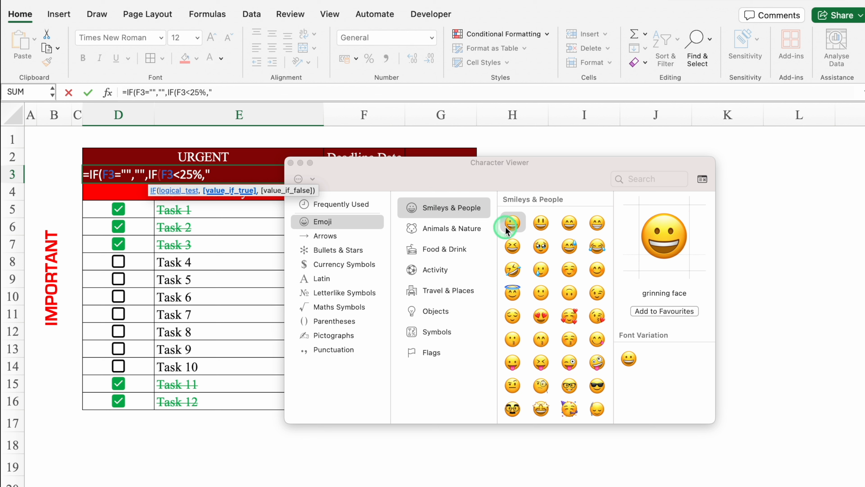
pyautogui.click(541, 384)
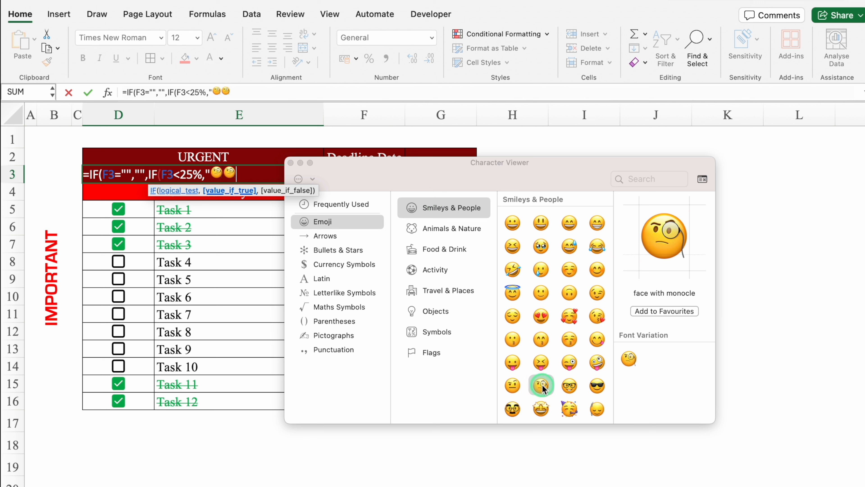
pyautogui.doubleClick(541, 385)
pyautogui.doubleClick(542, 385)
pyautogui.click(291, 163)
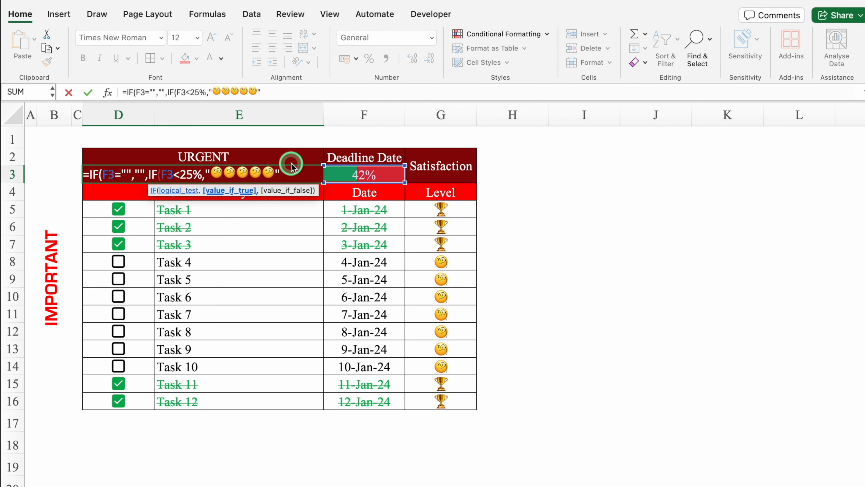
# Step: Nest another IF in the D3 formula that returns five smiling face with smiling eyes emojis when F3<75%
pyautogui.write(',IF(')
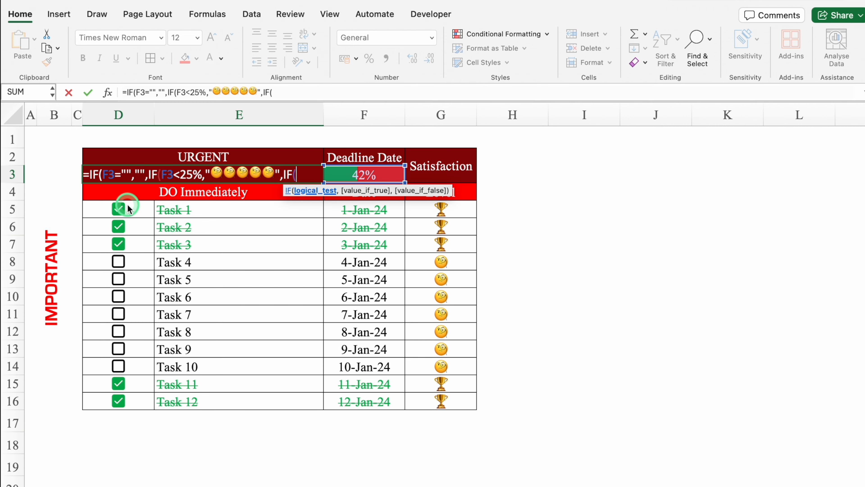
pyautogui.click(370, 174)
pyautogui.write('<')
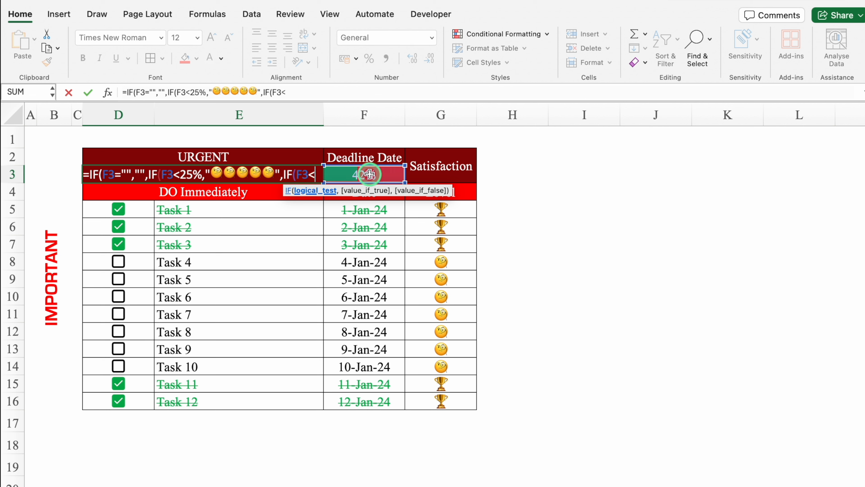
pyautogui.write('75')
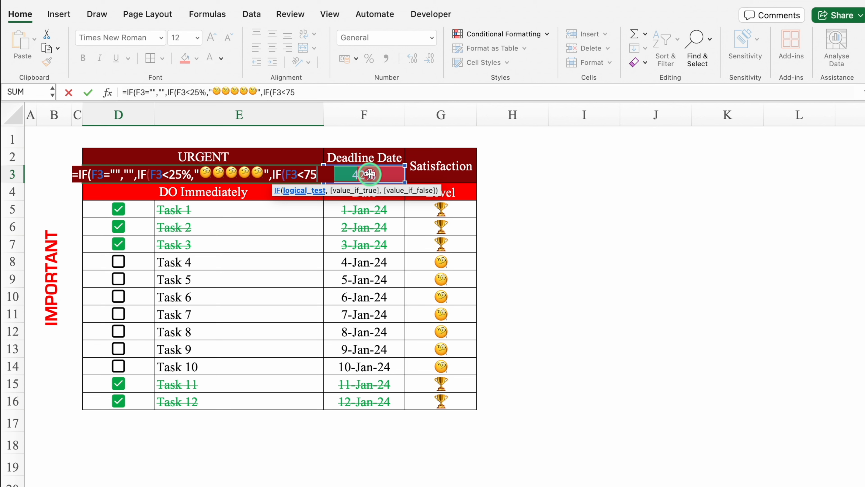
pyautogui.write('%,')
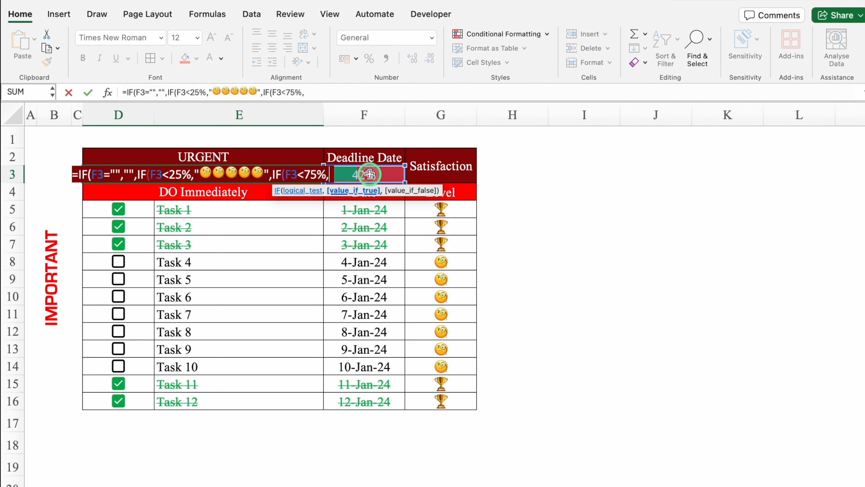
pyautogui.write('"')
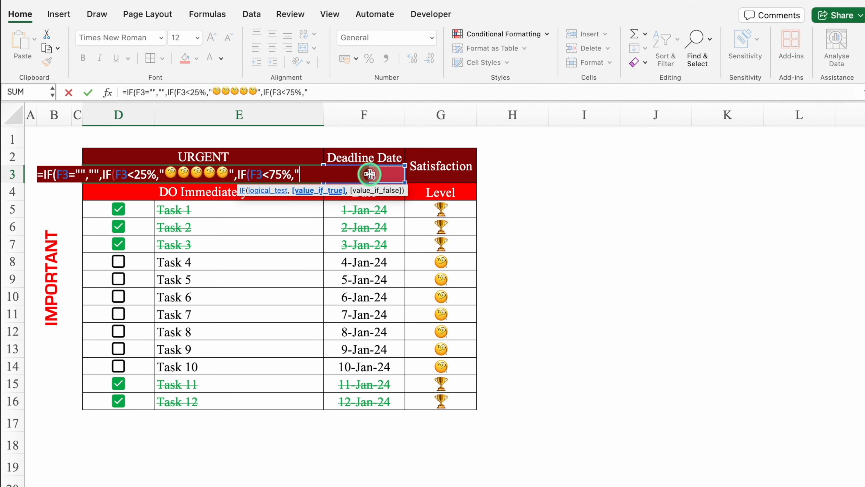
pyautogui.press('ctrl+super+space')
pyautogui.click(597, 270)
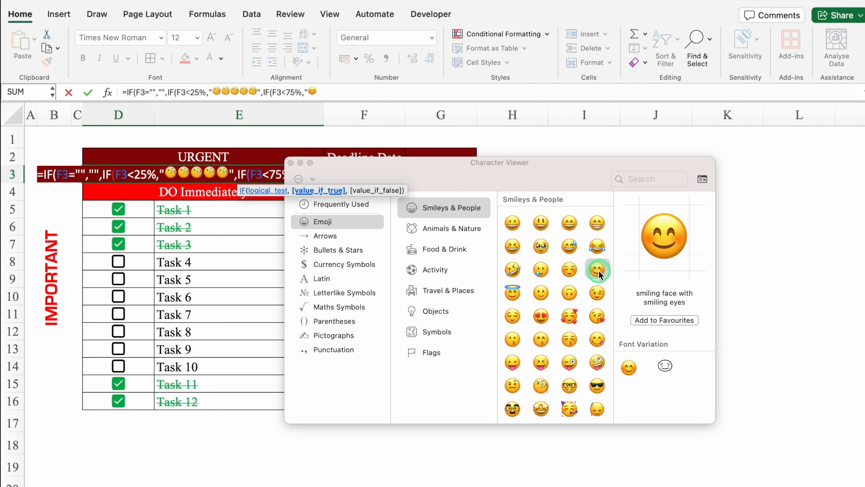
pyautogui.doubleClick(597, 270)
pyautogui.write('",')
# Step: Add five party face emojis as the last result of the nested IF in the D3 formula
pyautogui.moveTo(547, 165); pyautogui.dragTo(637, 114)
pyautogui.click(658, 382)
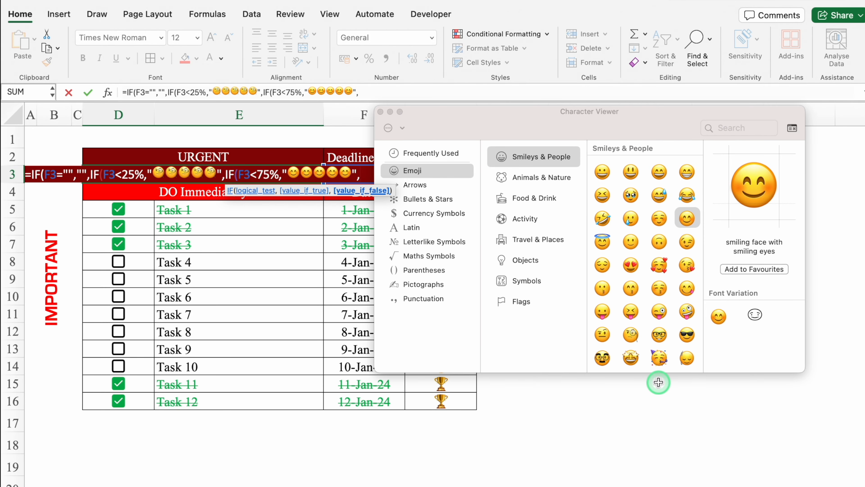
pyautogui.doubleClick(660, 359)
pyautogui.click(660, 359)
pyautogui.click(660, 359)
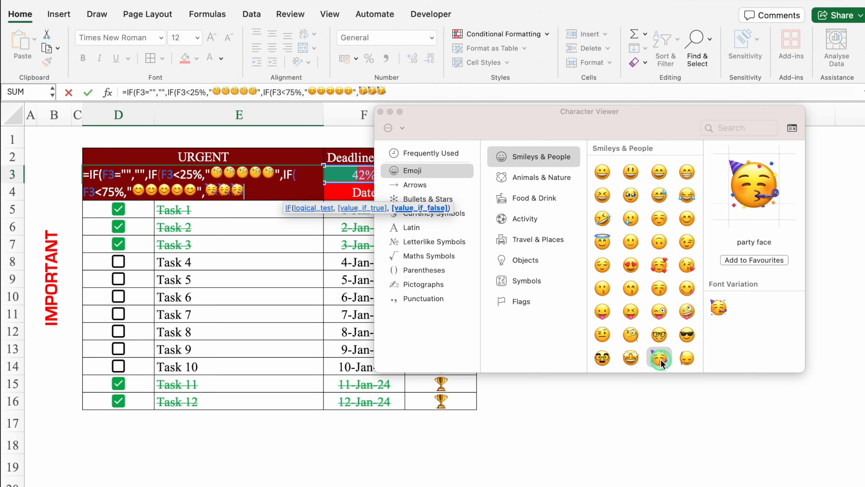
pyautogui.click(660, 358)
pyautogui.click(660, 358)
pyautogui.click(381, 112)
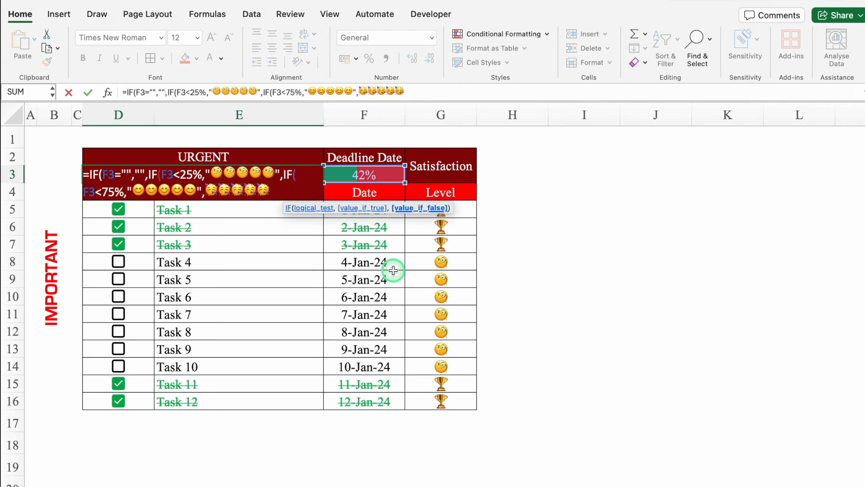
# Step: Append the text GOOD JOB after the party face emojis and complete the D3 formula
pyautogui.write('GOOD')
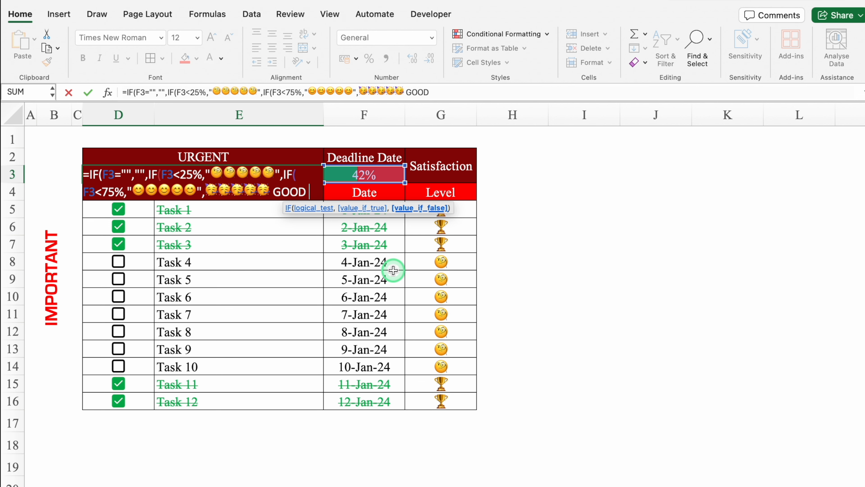
pyautogui.write(' JOB')
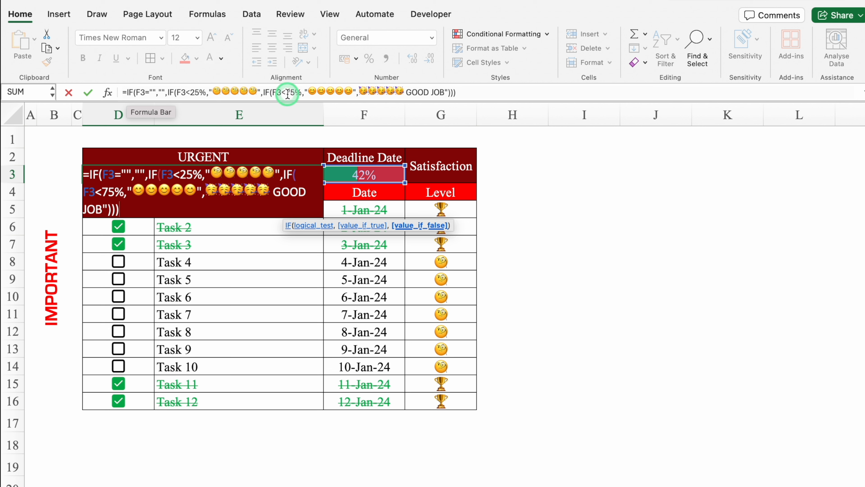
pyautogui.press('Return')
# Step: Clear the checkboxes of Task 1, Task 2 and Task 3 to test the D3 message
pyautogui.click(118, 209)
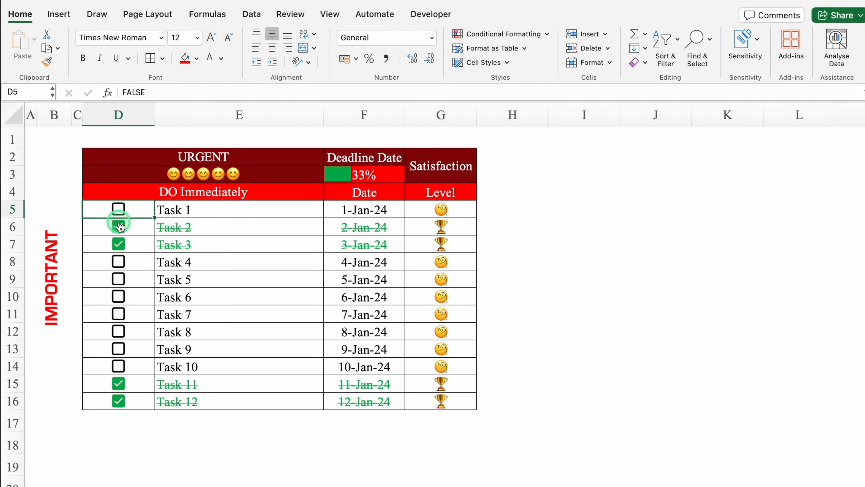
pyautogui.click(119, 226)
pyautogui.click(119, 243)
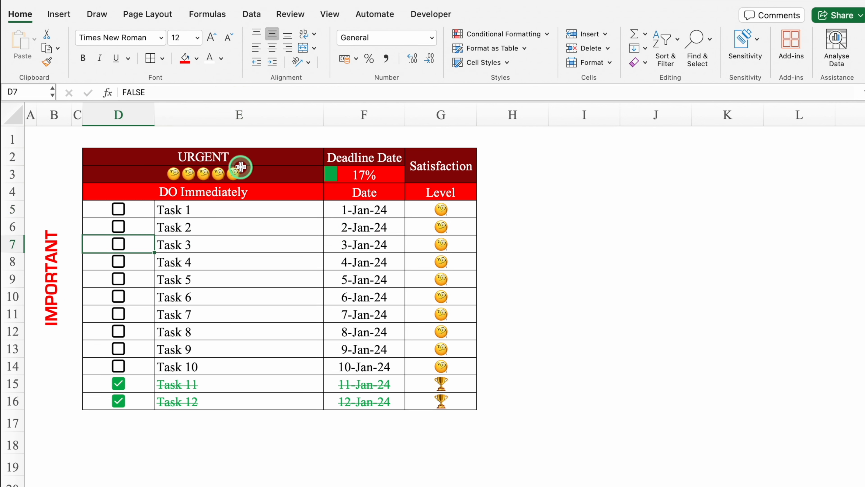
# Step: Tick the checkboxes of Task 1 through Task 9 to test the D3 message at higher completion
pyautogui.click(118, 209)
pyautogui.click(118, 227)
pyautogui.click(119, 244)
pyautogui.click(119, 262)
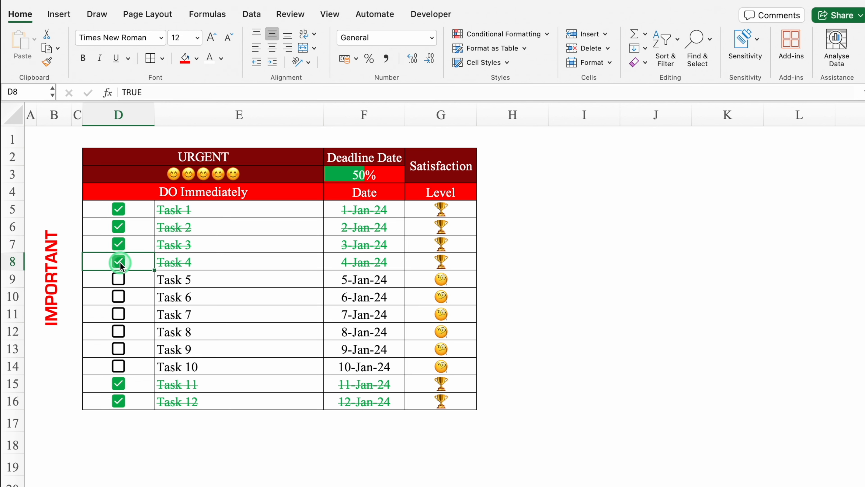
pyautogui.click(119, 278)
pyautogui.click(119, 296)
pyautogui.click(119, 314)
pyautogui.click(118, 331)
pyautogui.click(119, 349)
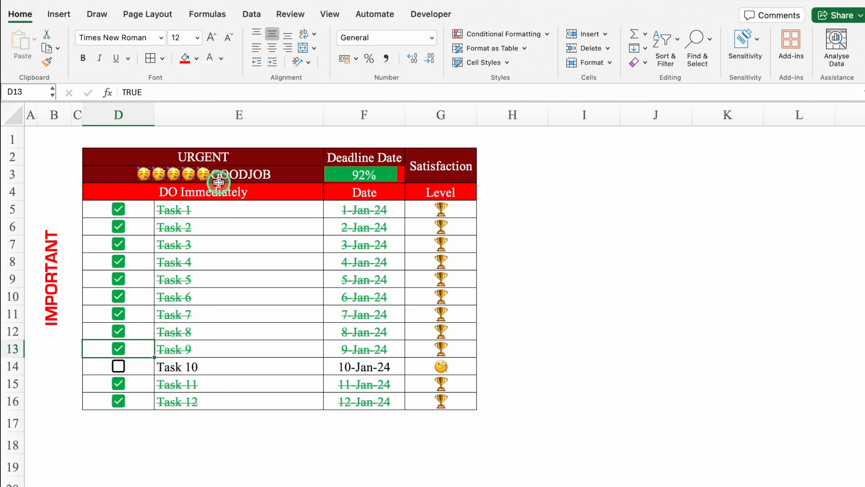
# Step: Clear the checkboxes of Task 9, Task 8 and Task 7 to test the D3 message again
pyautogui.click(118, 348)
pyautogui.click(119, 330)
pyautogui.click(118, 313)
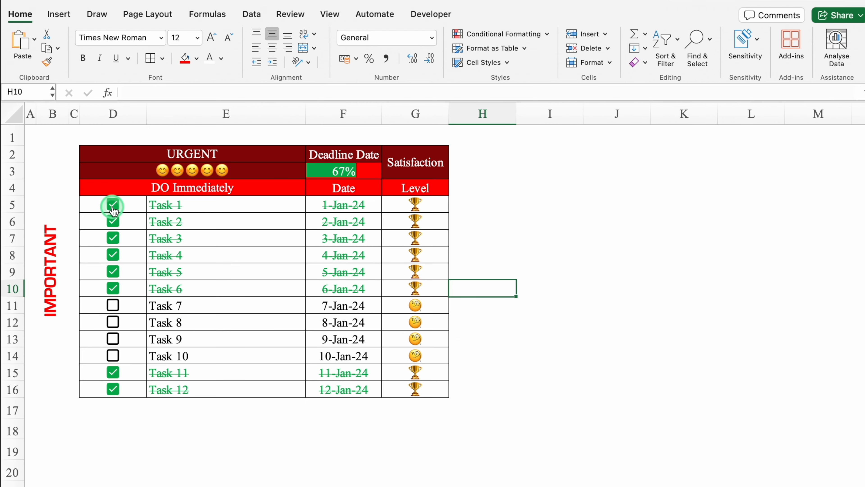
# Step: Clear the checkboxes of Task 1 through Task 6, Task 11 and Task 12
pyautogui.click(112, 204)
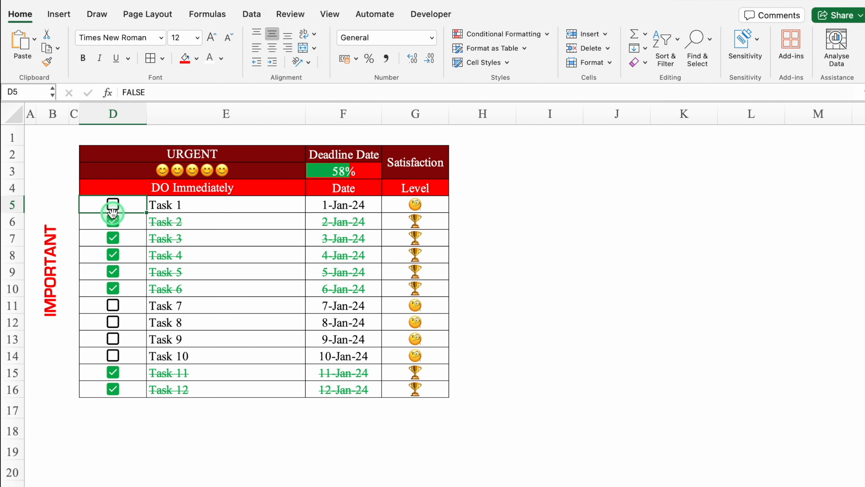
pyautogui.click(112, 221)
pyautogui.click(113, 238)
pyautogui.click(113, 254)
pyautogui.click(112, 271)
pyautogui.click(113, 287)
pyautogui.click(113, 372)
pyautogui.click(113, 389)
# Step: Delete the deadline dates in F5:F16 and the task names in E5:E16
pyautogui.moveTo(344, 201); pyautogui.dragTo(346, 389)
pyautogui.press('Delete')
pyautogui.moveTo(212, 202); pyautogui.dragTo(222, 382)
pyautogui.press('Delete')
# Step: Copy the URGENT table D2:G16 to I2, with column H narrowed to 0.91 as a spacer
pyautogui.moveTo(82, 150); pyautogui.dragTo(392, 387)
pyautogui.press('cmd+c')
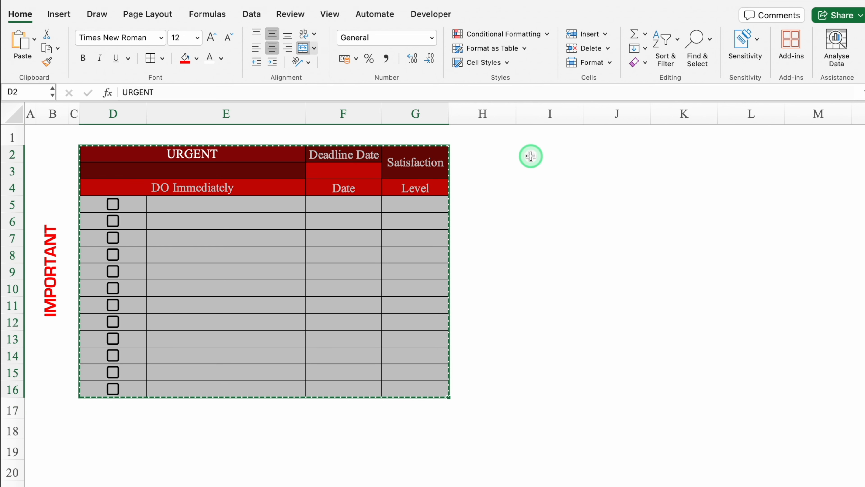
pyautogui.moveTo(515, 113); pyautogui.dragTo(459, 112)
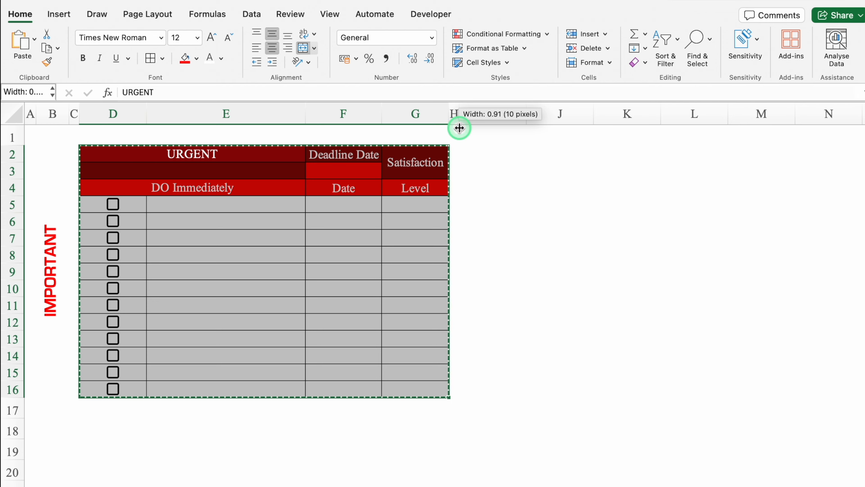
pyautogui.click(496, 154)
pyautogui.press('cmd+v')
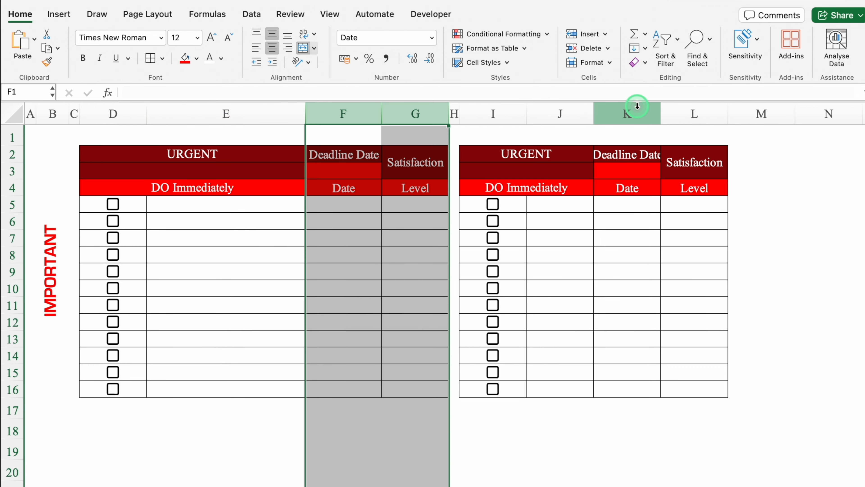
# Step: Give columns F, G, K and L one matching width, and widen columns E and J to another matching width
pyautogui.moveTo(637, 110); pyautogui.dragTo(681, 113)
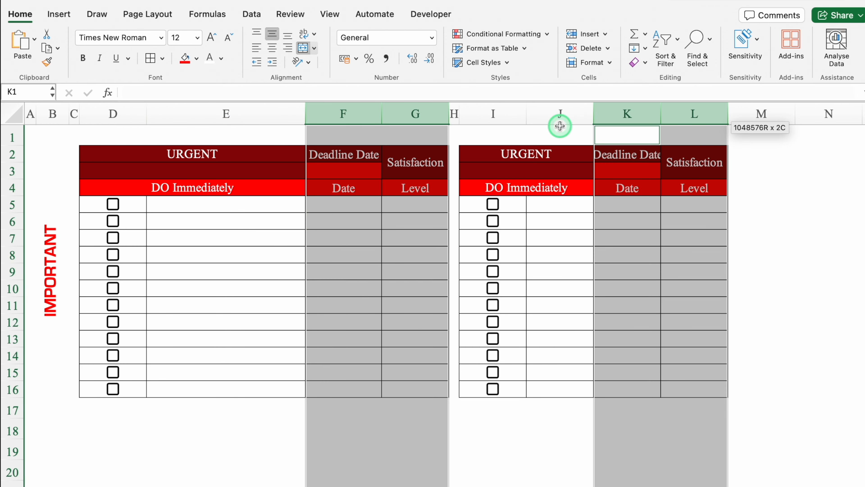
pyautogui.moveTo(449, 113); pyautogui.dragTo(449, 112)
pyautogui.click(226, 114)
pyautogui.keyDown('super'); pyautogui.click(555, 114); pyautogui.keyUp('super')
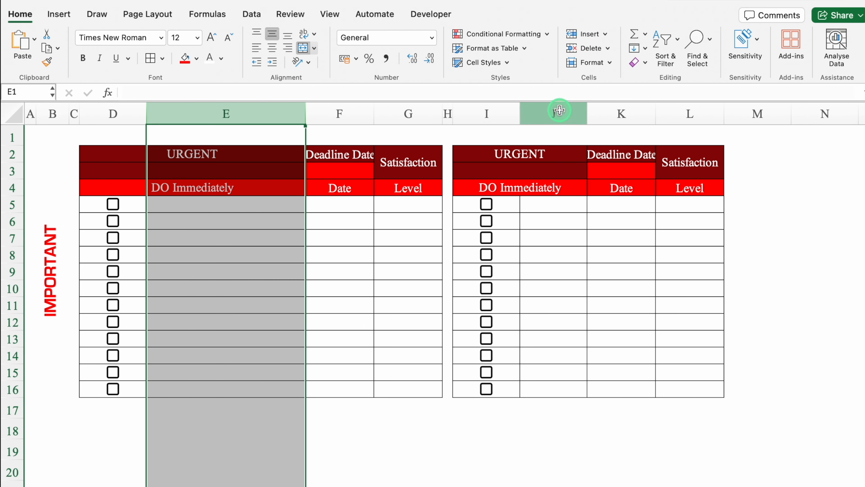
pyautogui.moveTo(306, 113); pyautogui.dragTo(312, 112)
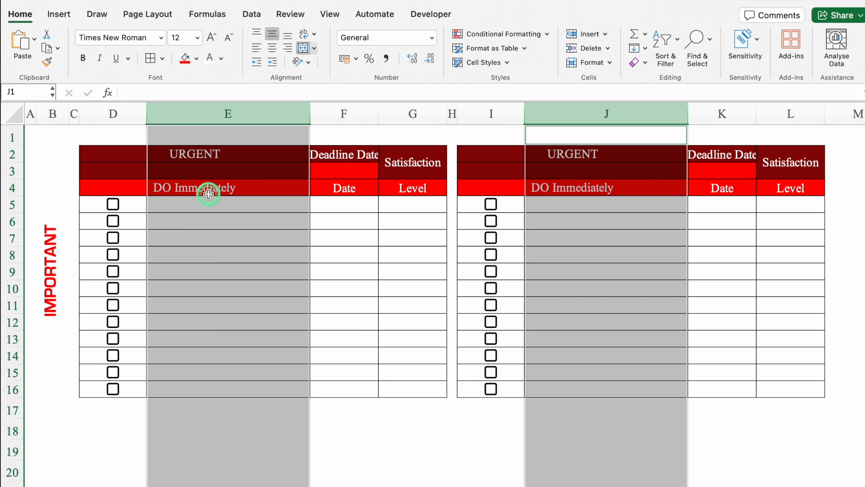
# Step: Change the copied table's heading in I2 to NOT URGENT
pyautogui.press('Down')
pyautogui.click(123, 92)
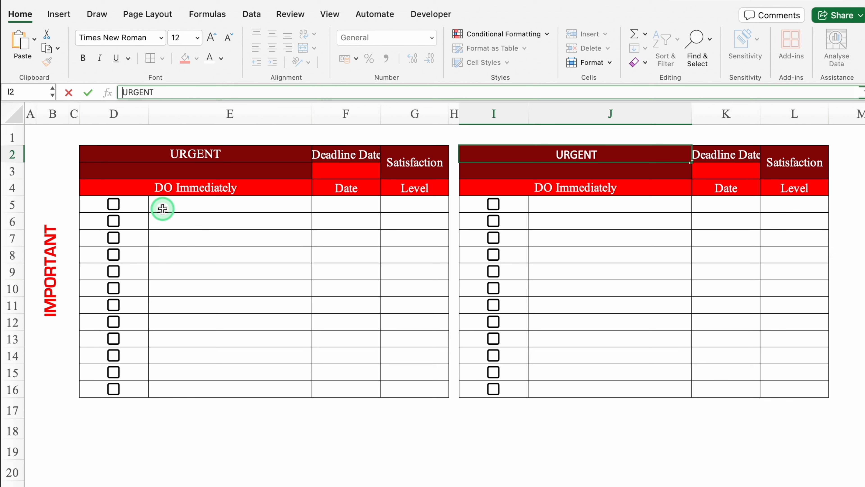
pyautogui.write('NOT')
pyautogui.press('Return')
# Step: Widen columns F and K equally so the Deadline Date headings fit
pyautogui.click(345, 114)
pyautogui.keyDown('super'); pyautogui.click(728, 113); pyautogui.keyUp('super')
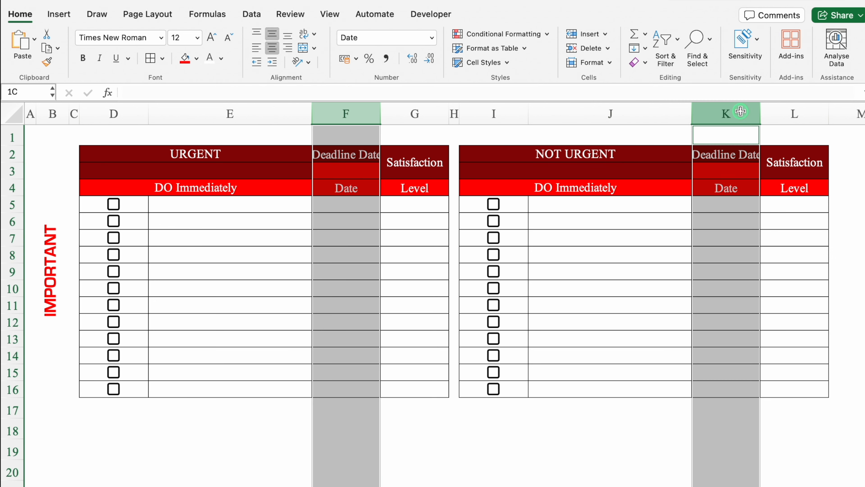
pyautogui.moveTo(763, 111); pyautogui.dragTo(775, 111)
# Step: Fill the NOT URGENT header I2:L3 with dark orange and its subheader row I4:L4 with orange
pyautogui.moveTo(579, 160); pyautogui.dragTo(797, 163)
pyautogui.click(197, 59)
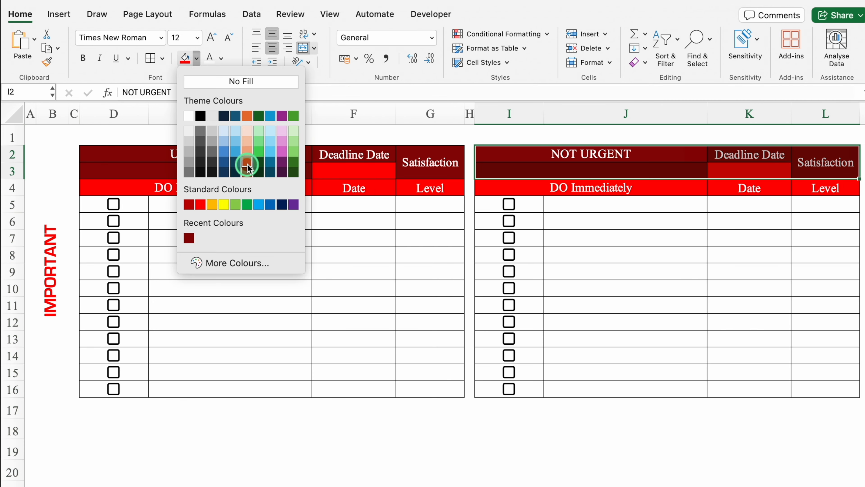
pyautogui.click(248, 163)
pyautogui.moveTo(518, 192); pyautogui.dragTo(824, 188)
pyautogui.click(196, 58)
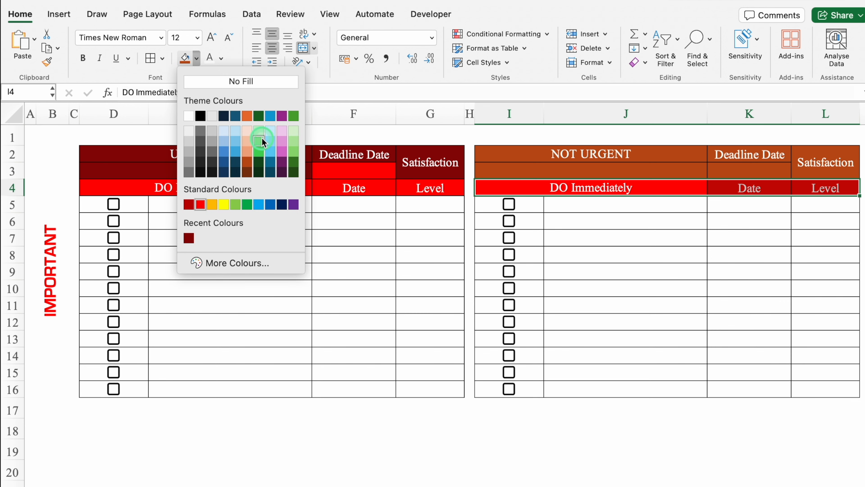
pyautogui.click(247, 117)
# Step: Fill the NOT URGENT table's percentage cell K3 with red
pyautogui.click(749, 170)
pyautogui.click(196, 58)
pyautogui.click(200, 205)
pyautogui.click(430, 188)
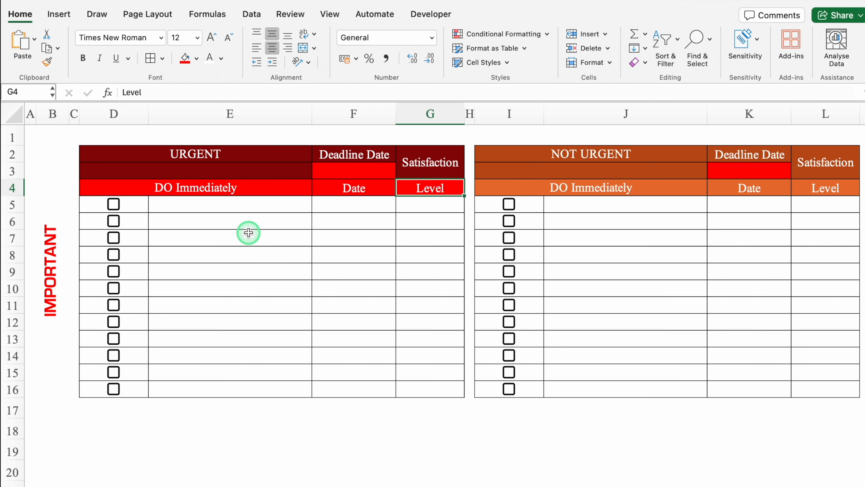
# Step: Replace the NOT URGENT table's subheading in I4 with PLAN & Prioritize
pyautogui.click(216, 193)
pyautogui.click(647, 189)
pyautogui.write('PLAN &')
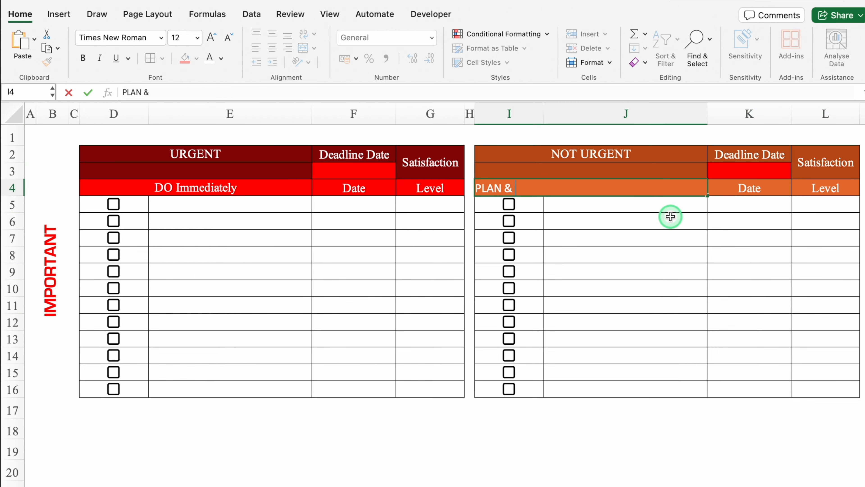
pyautogui.write(' Prioritize')
pyautogui.press('Return')
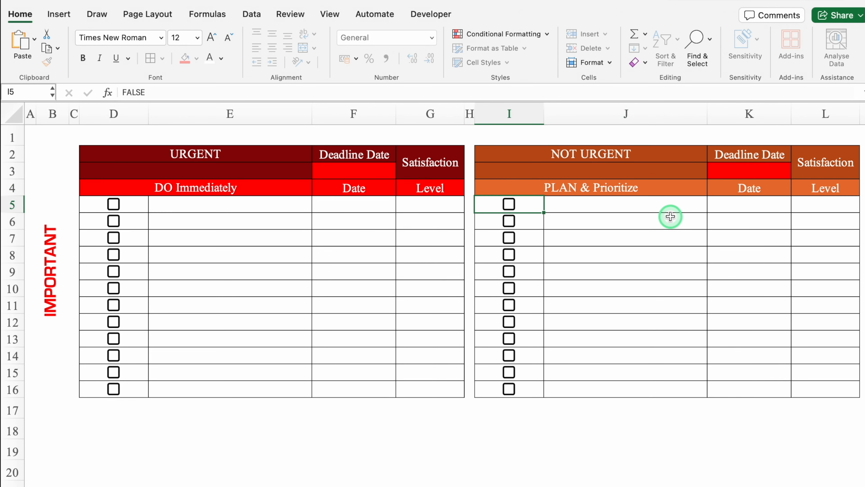
# Step: Copy both tables in D2:L16 to D18 and reduce the height of row 17 to 6
pyautogui.moveTo(95, 153); pyautogui.dragTo(816, 387)
pyautogui.press('super+c')
pyautogui.click(87, 409)
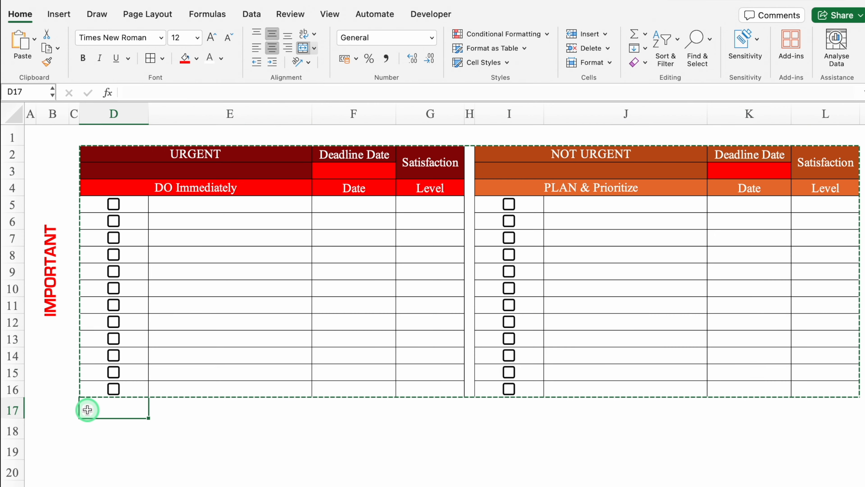
pyautogui.click(137, 422)
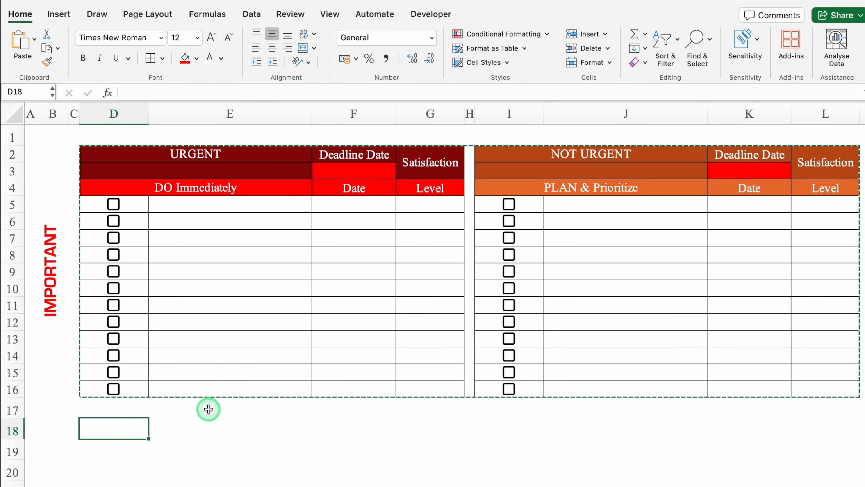
pyautogui.press('super+v')
pyautogui.moveTo(12, 418); pyautogui.dragTo(12, 402)
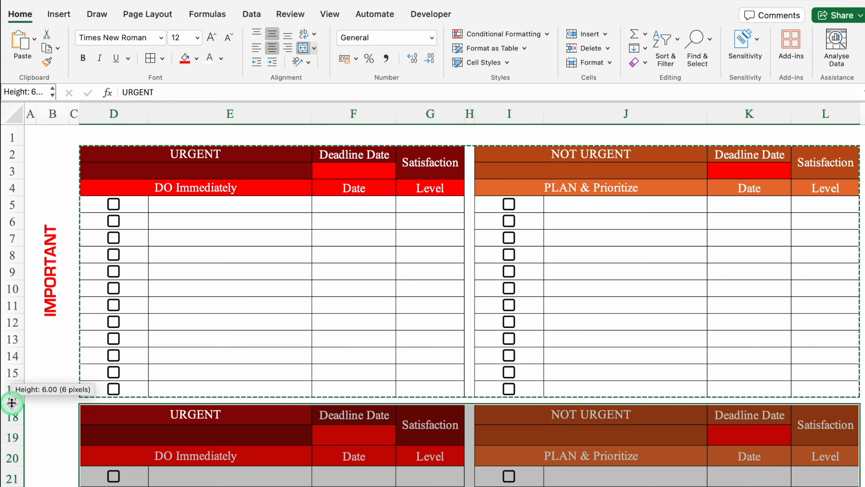
# Step: Copy the vertical IMPORTANT label from B2 to B18 beside the lower tables
pyautogui.click(55, 281)
pyautogui.press('super+c')
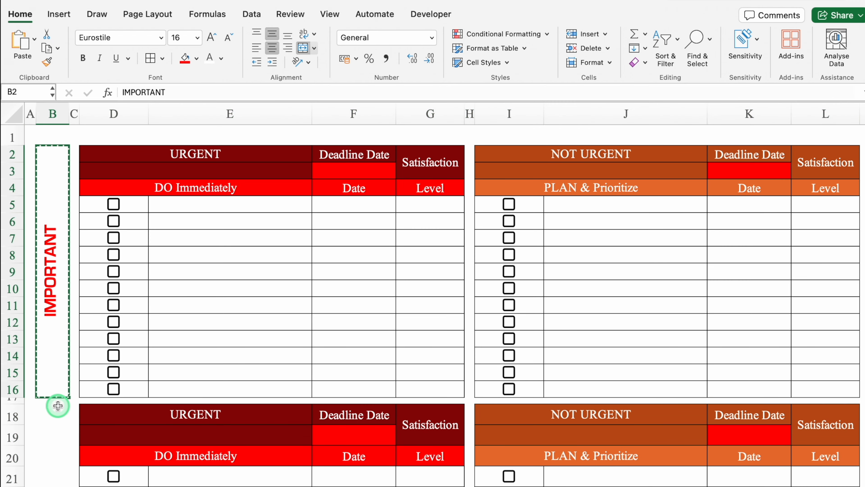
pyautogui.click(59, 417)
pyautogui.press('super+v')
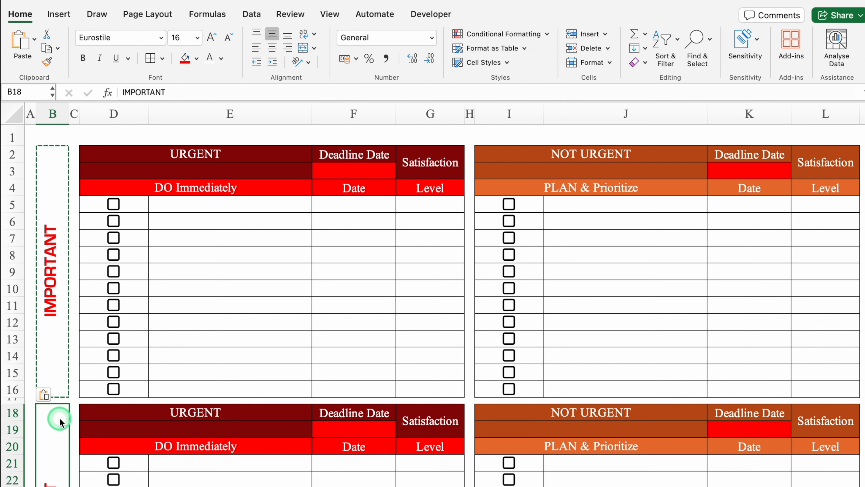
# Step: Change the label in B18 to NOT IMPORTANT and colour its text green
pyautogui.scroll(-5, 864, 186)
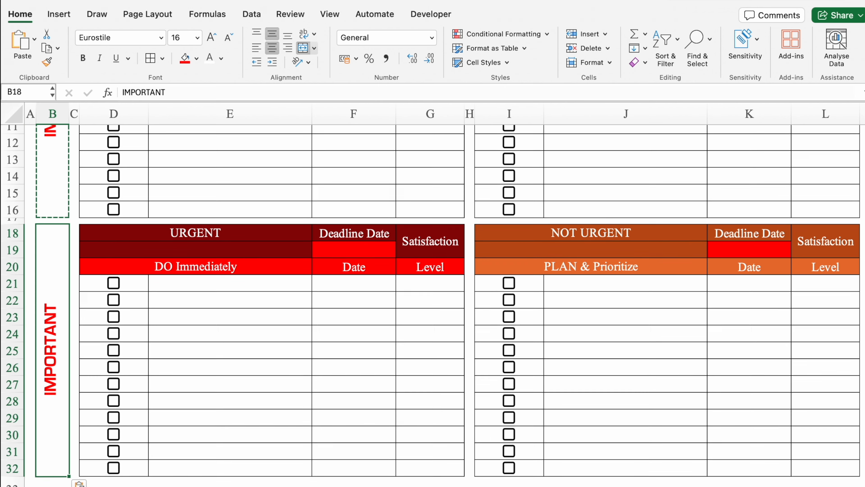
pyautogui.click(123, 93)
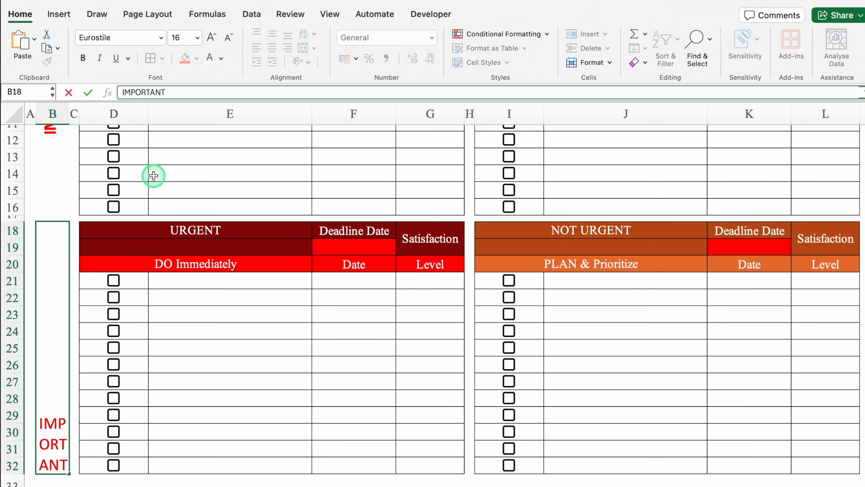
pyautogui.write('NOT')
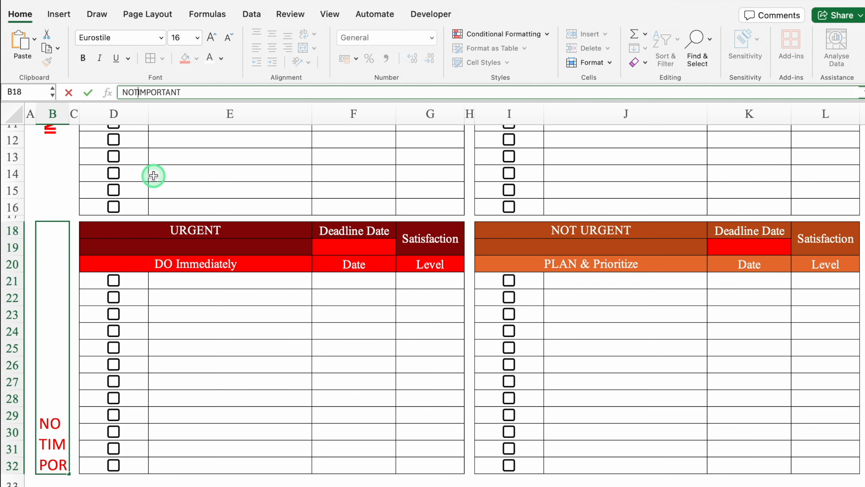
pyautogui.press('Return')
pyautogui.click(63, 310)
pyautogui.click(221, 58)
pyautogui.click(272, 204)
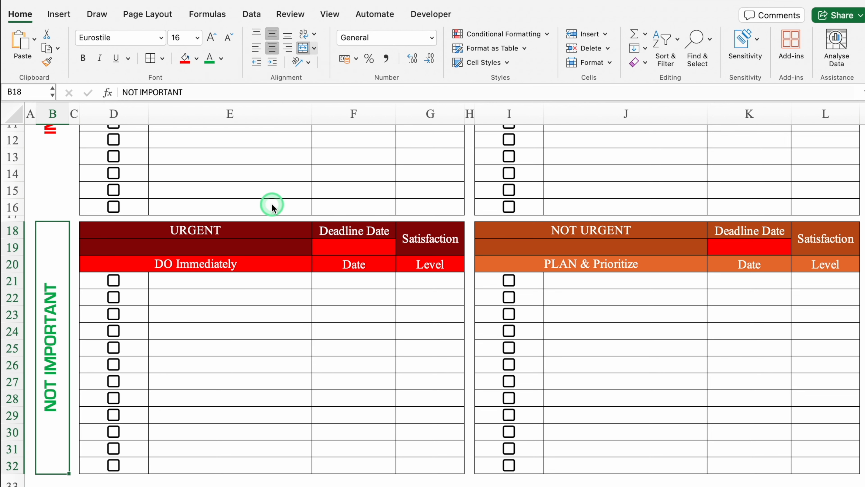
# Step: Fill the lower URGENT table's header D18:G19 with dark green
pyautogui.moveTo(218, 232); pyautogui.dragTo(417, 246)
pyautogui.click(196, 59)
pyautogui.click(260, 167)
# Step: Fill the lower URGENT table's subheader row D20:G20 with light green and make its text black
pyautogui.moveTo(140, 266); pyautogui.dragTo(420, 265)
pyautogui.click(196, 58)
pyautogui.click(259, 130)
pyautogui.click(221, 58)
pyautogui.click(226, 116)
# Step: Fill the lower URGENT table's percentage cell F19 with red
pyautogui.click(371, 248)
pyautogui.click(196, 59)
pyautogui.click(197, 205)
# Step: Fill the lower NOT URGENT table's header I18:L19 with dark grey
pyautogui.moveTo(522, 230); pyautogui.dragTo(821, 244)
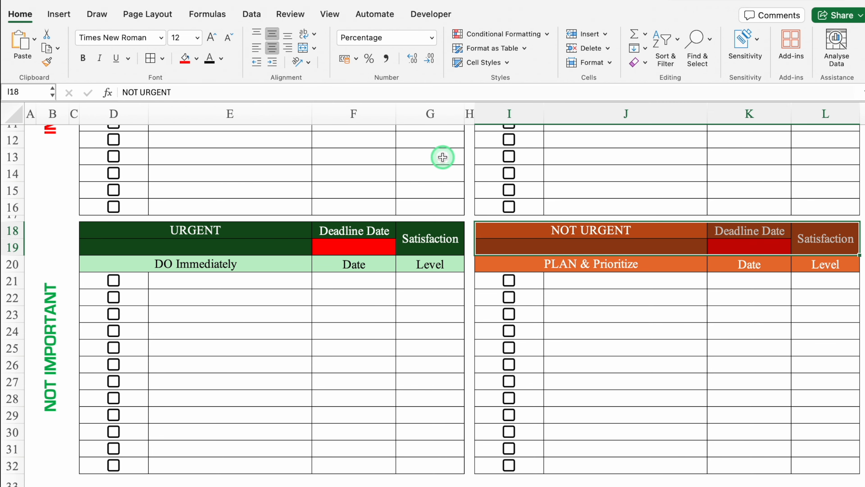
pyautogui.click(196, 59)
pyautogui.click(197, 155)
# Step: Fill the lower NOT URGENT table's subheader row I20:L20 with light grey and make its text black
pyautogui.moveTo(525, 265); pyautogui.dragTo(820, 265)
pyautogui.click(196, 58)
pyautogui.click(187, 143)
pyautogui.click(221, 58)
# Step: Fill the lower NOT URGENT table's percentage cell K19 with red
pyautogui.click(750, 246)
pyautogui.click(197, 58)
pyautogui.click(196, 205)
# Step: Change the lower tables' subheadings to "DELEGATE for Completion" in D20 and "DELETE these Tasks" in I20
pyautogui.click(272, 263)
pyautogui.write('DELEGATE for Completion')
pyautogui.click(591, 264)
pyautogui.write('DELET')
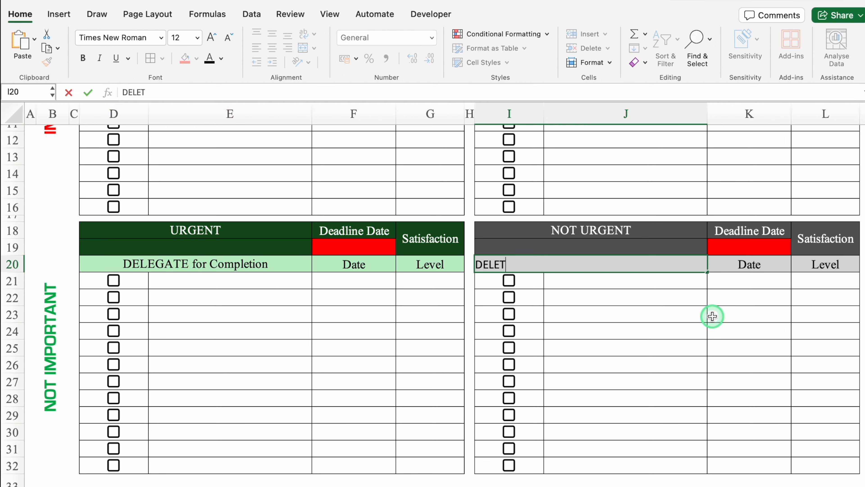
pyautogui.write('E these Tasks')
pyautogui.press('Return')
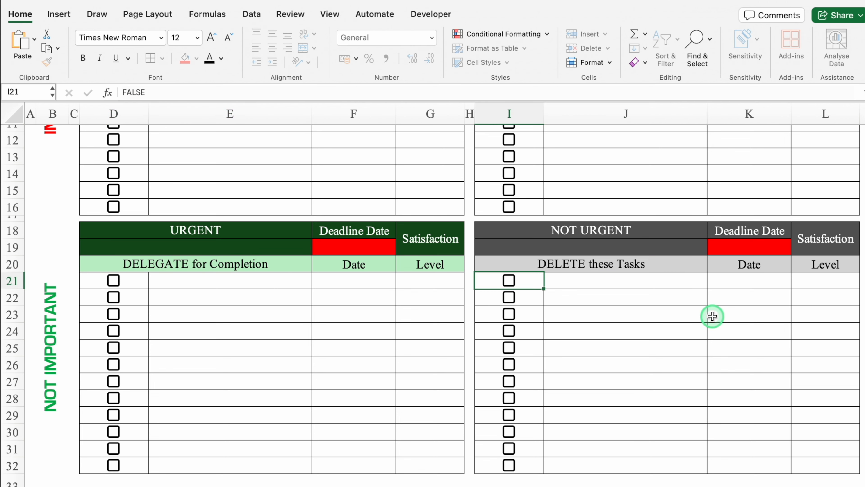
# Step: Narrow the empty column M beside the NOT URGENT tables into a thin spacer
pyautogui.scroll(5, 862, 304)
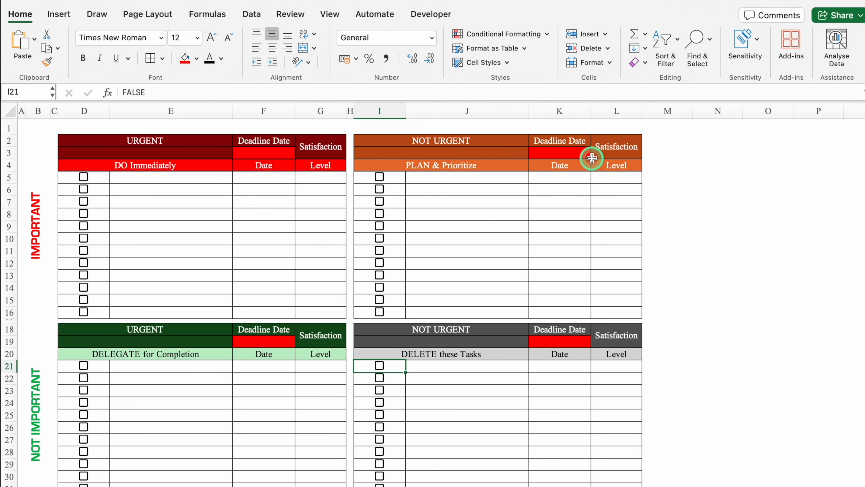
pyautogui.click(680, 153)
pyautogui.press('Right')
pyautogui.press('Right')
pyautogui.press('Right')
pyautogui.press('Right')
pyautogui.press('Right')
pyautogui.press('Right')
pyautogui.press('Right')
pyautogui.press('Right')
pyautogui.press('Right')
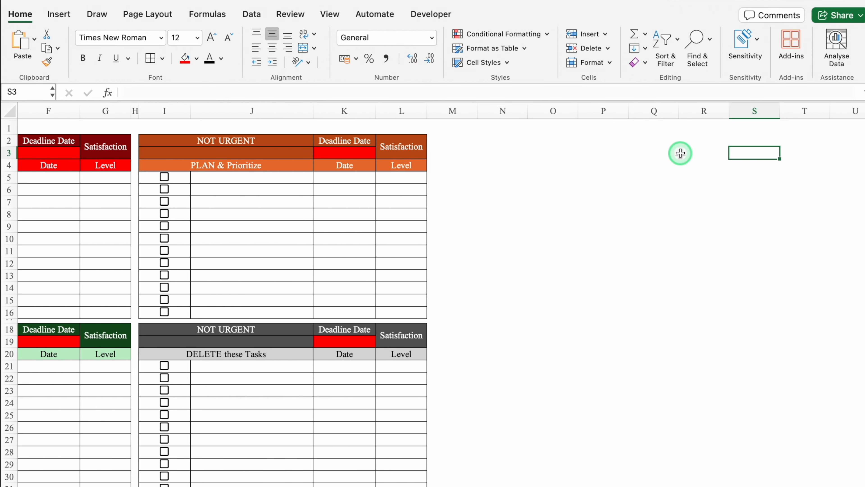
pyautogui.moveTo(411, 110); pyautogui.dragTo(374, 118)
# Step: Merge and centre N2:N4, and extend the merged cell across columns O and P
pyautogui.click(403, 140)
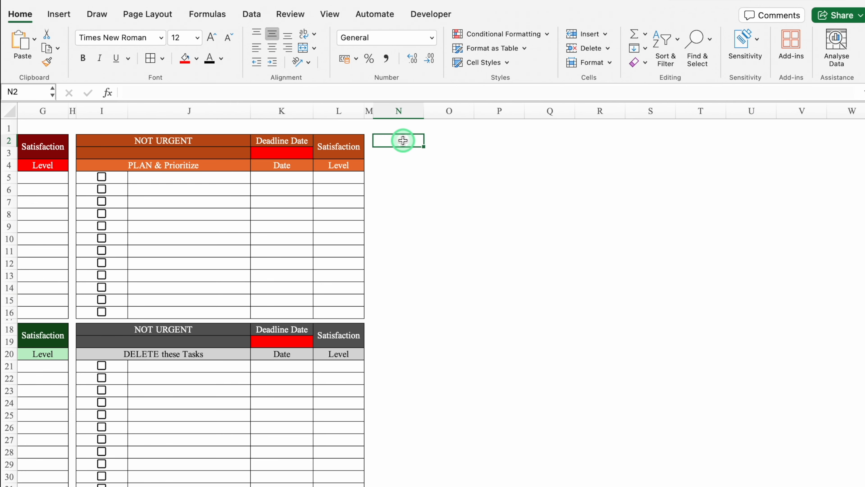
pyautogui.moveTo(403, 140); pyautogui.dragTo(403, 161)
pyautogui.click(302, 47)
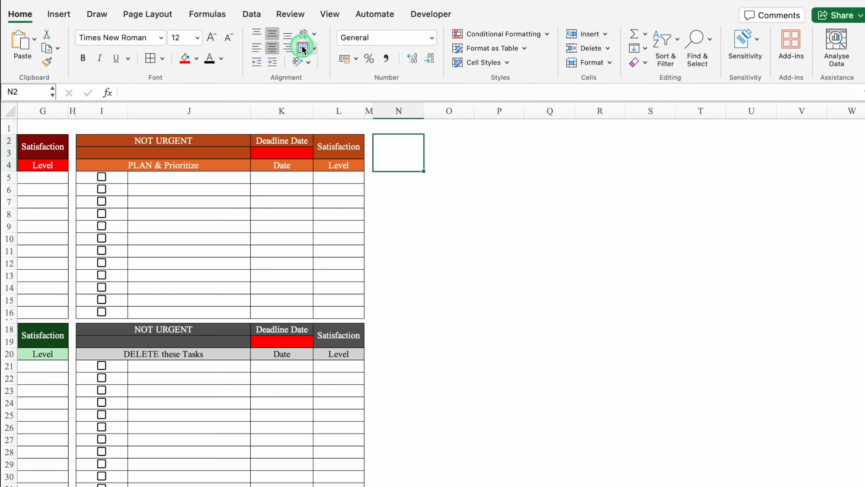
pyautogui.moveTo(424, 172); pyautogui.dragTo(533, 177)
# Step: Fill the merged header cells N2:P4 with dark grey and set their font colour to light green
pyautogui.click(196, 58)
pyautogui.click(228, 173)
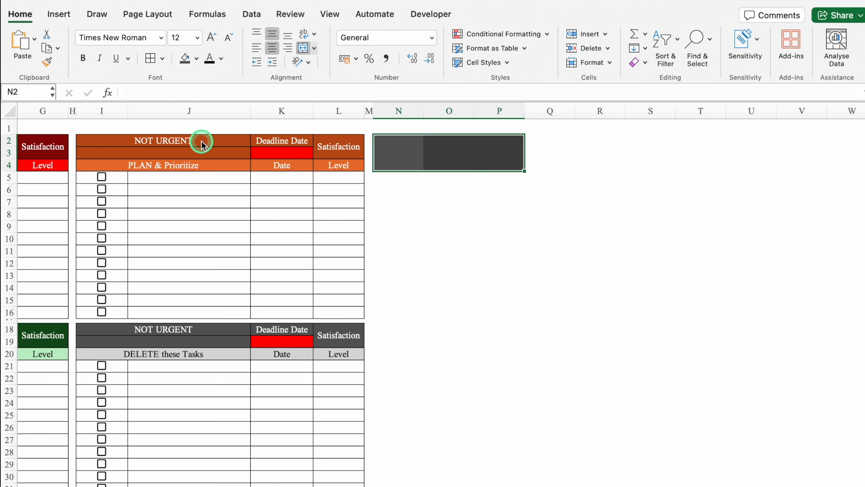
pyautogui.click(221, 58)
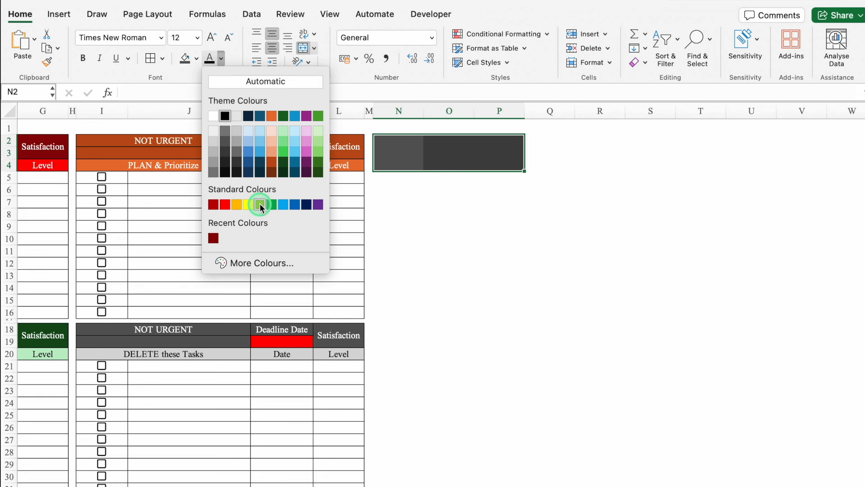
pyautogui.click(260, 206)
# Step: Widen columns N to P equally and enter PRIORITY in header cell N2
pyautogui.moveTo(399, 110); pyautogui.dragTo(655, 114)
pyautogui.press('Down')
pyautogui.write('PRIOR')
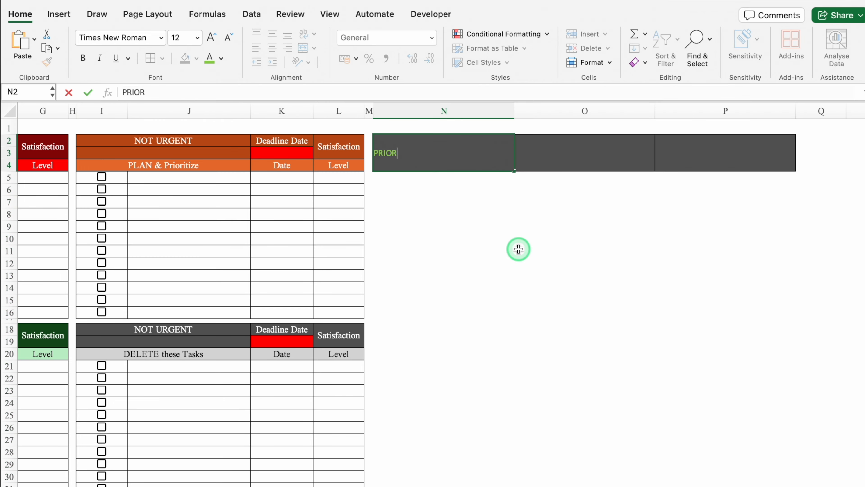
pyautogui.press('Tab')
# Step: Set the font size of the header cells N2:P4 to 22
pyautogui.moveTo(450, 155); pyautogui.dragTo(695, 160)
pyautogui.click(197, 37)
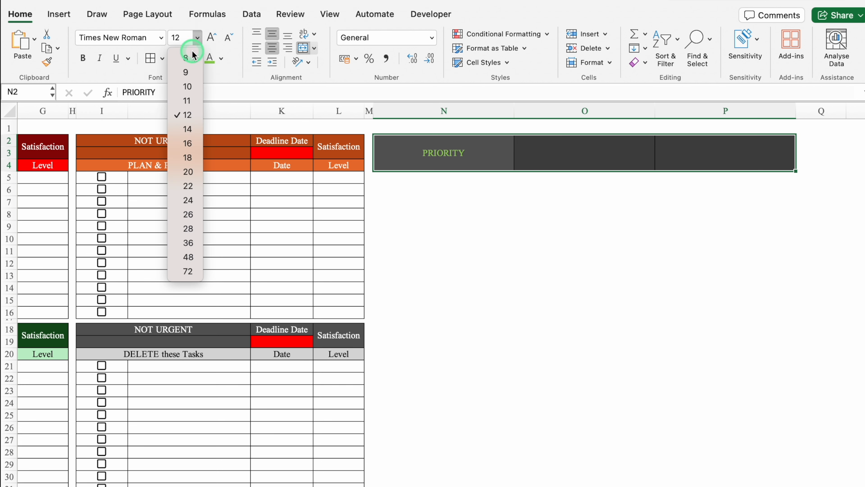
pyautogui.click(187, 184)
# Step: Enter the headers DONE in O2 and PENDING in P2
pyautogui.press('Right')
pyautogui.write('DONE')
pyautogui.press('Tab')
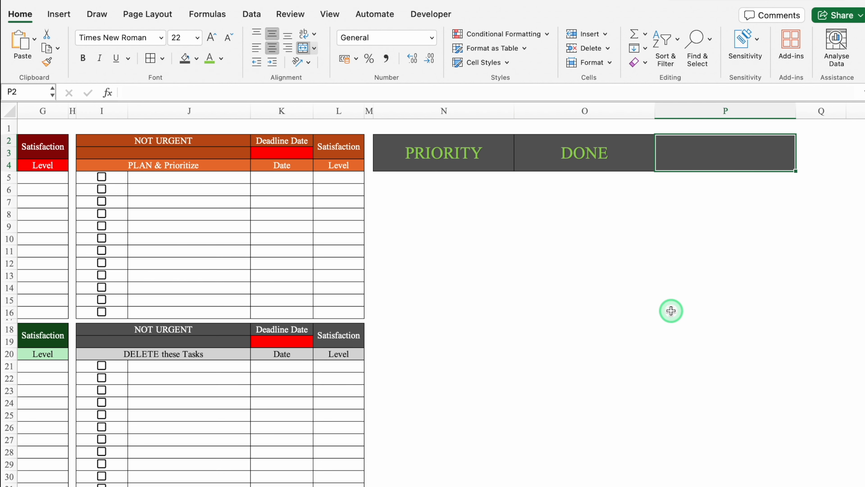
pyautogui.write('PENDING')
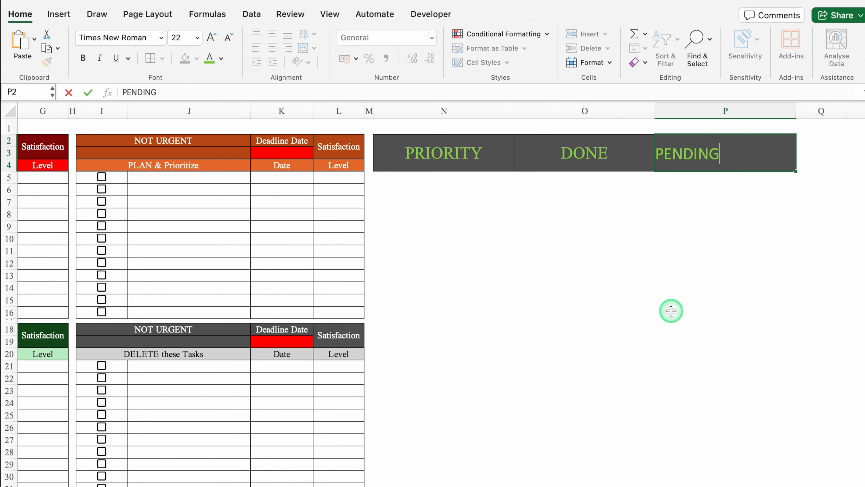
pyautogui.press('Return')
# Step: Copy the text "DO Immediately" from the upper URGENT table's subheading into N5 under PRIORITY
pyautogui.hscroll(-5, 671, 310)
pyautogui.moveTo(262, 481); pyautogui.dragTo(257, 481)
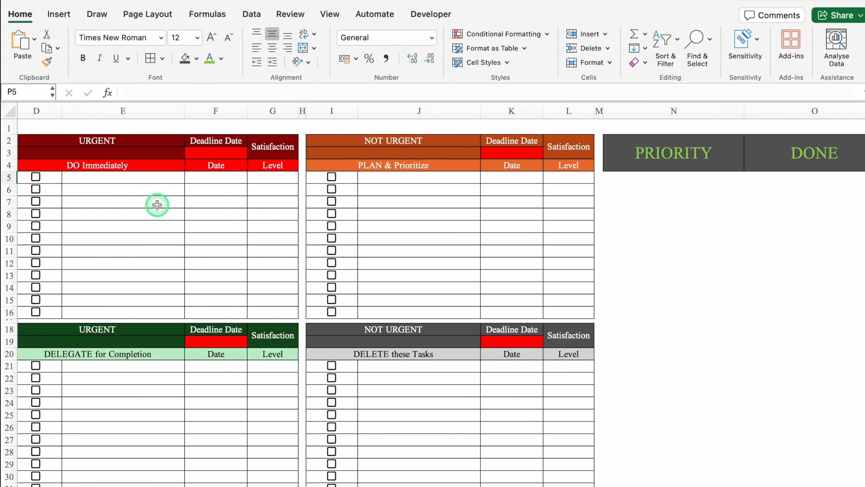
pyautogui.click(165, 166)
pyautogui.moveTo(214, 91); pyautogui.dragTo(93, 90)
pyautogui.press('super+c')
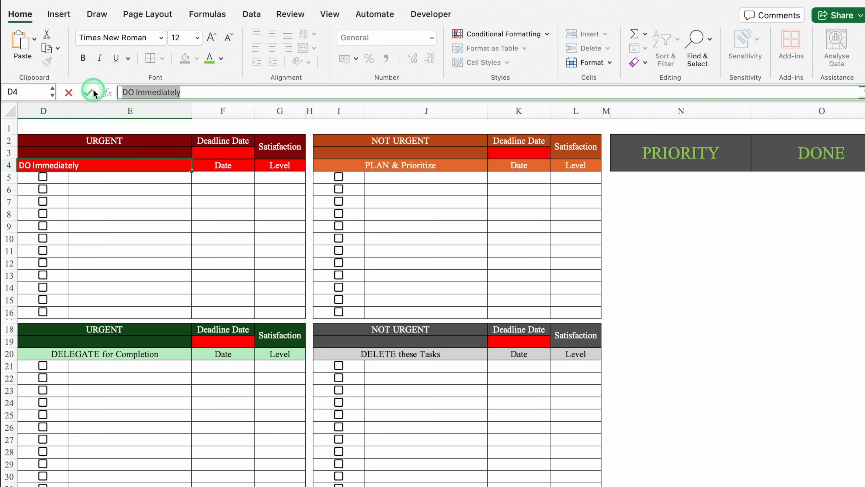
pyautogui.press('Return')
pyautogui.click(681, 177)
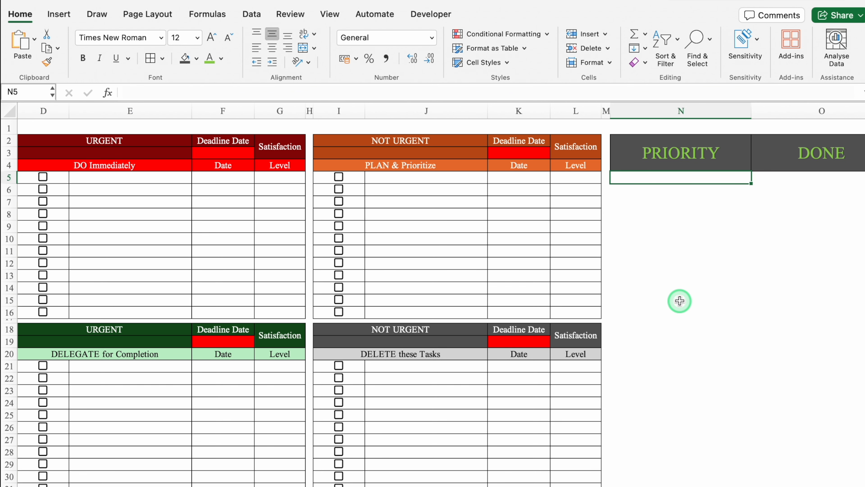
pyautogui.press('super+v')
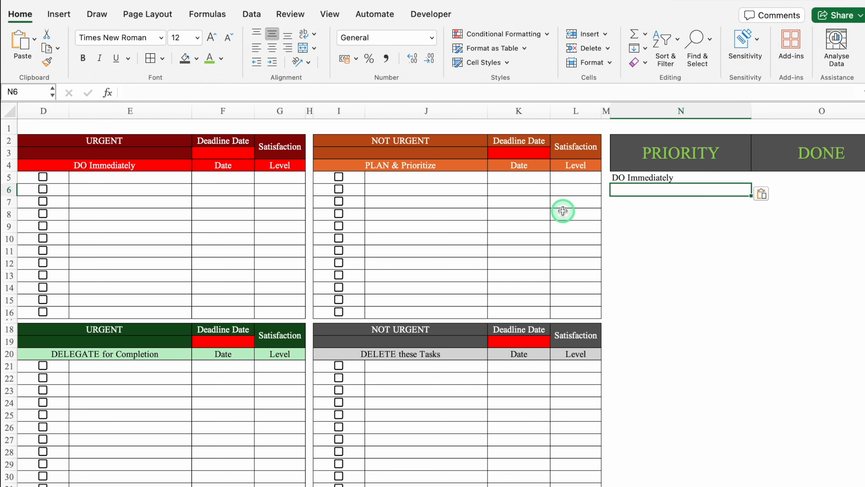
# Step: Copy the upper NOT URGENT table's subheading "PLAN & Prioritize" into N6
pyautogui.click(419, 165)
pyautogui.moveTo(218, 90); pyautogui.dragTo(127, 90)
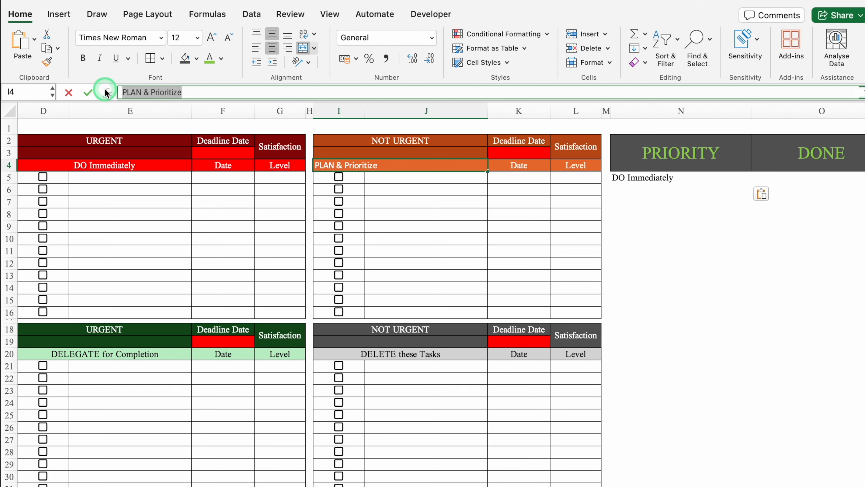
pyautogui.click(639, 189)
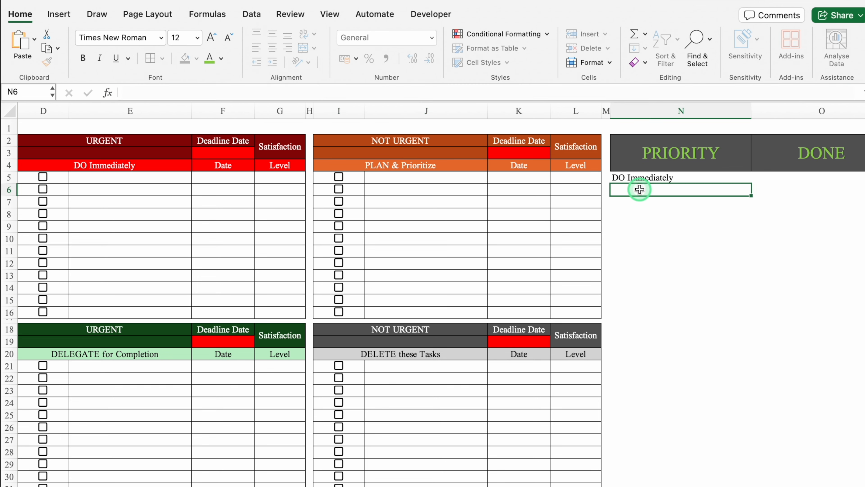
pyautogui.write('PLAN & Prioritize')
# Step: Copy the lower URGENT table's subheading "DELEGATE for Completion" into N7
pyautogui.click(137, 355)
pyautogui.moveTo(225, 91); pyautogui.dragTo(72, 90)
pyautogui.press('super+c')
pyautogui.click(645, 200)
pyautogui.press('super+v')
pyautogui.press('Return')
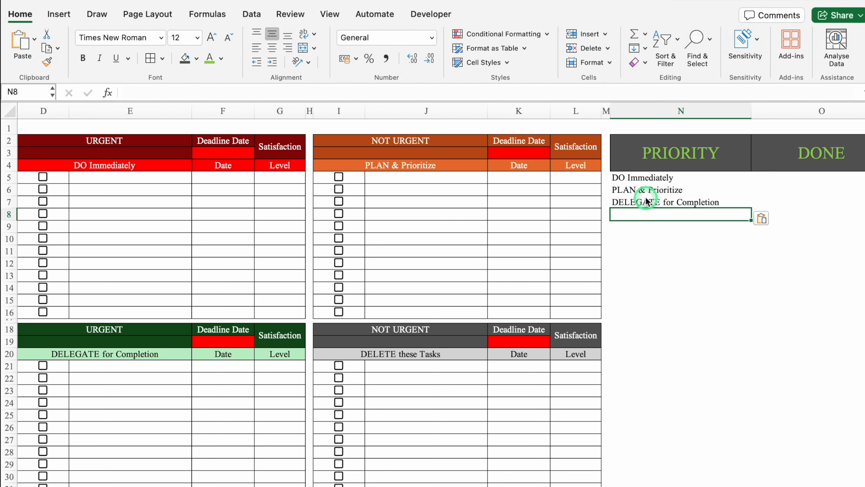
# Step: Copy the lower NOT URGENT table's subheading "DELETE these Tasks" into N8
pyautogui.click(414, 356)
pyautogui.moveTo(206, 91); pyautogui.dragTo(87, 91)
pyautogui.press('super+c')
pyautogui.click(646, 207)
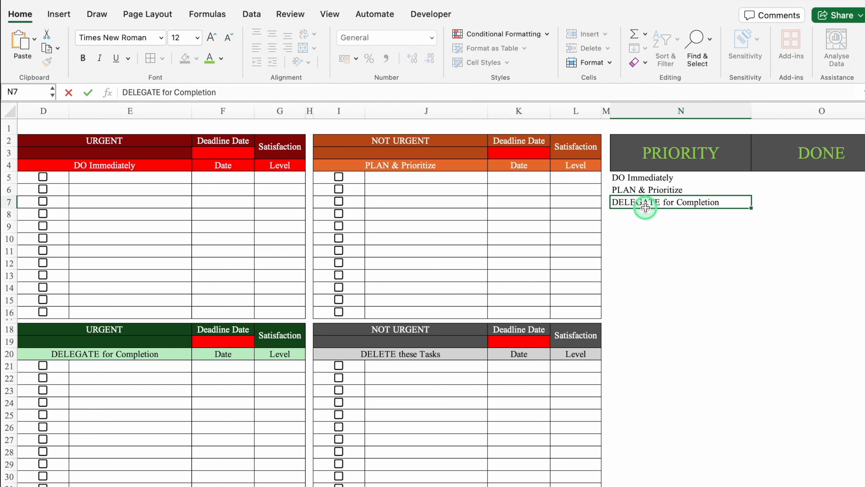
pyautogui.click(648, 214)
pyautogui.press('super+v')
pyautogui.click(680, 251)
# Step: Apply all borders to the priority summary table N2:P8
pyautogui.hscroll(5, 590, 477)
pyautogui.hscroll(1, 591, 477)
pyautogui.moveTo(477, 153); pyautogui.dragTo(704, 213)
pyautogui.click(150, 58)
# Step: Enter =COUNTIF($D$5:$D$16,"TRUE") in O5 to count the completed DO Immediately tasks
pyautogui.click(613, 179)
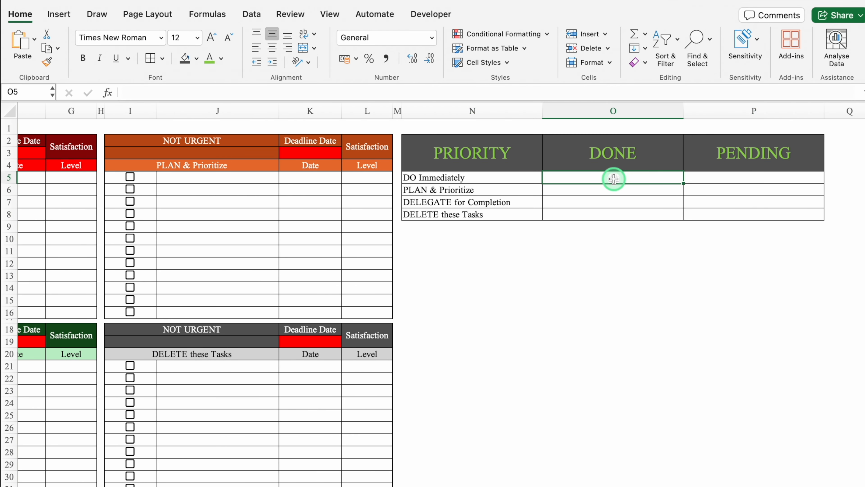
pyautogui.write('countif')
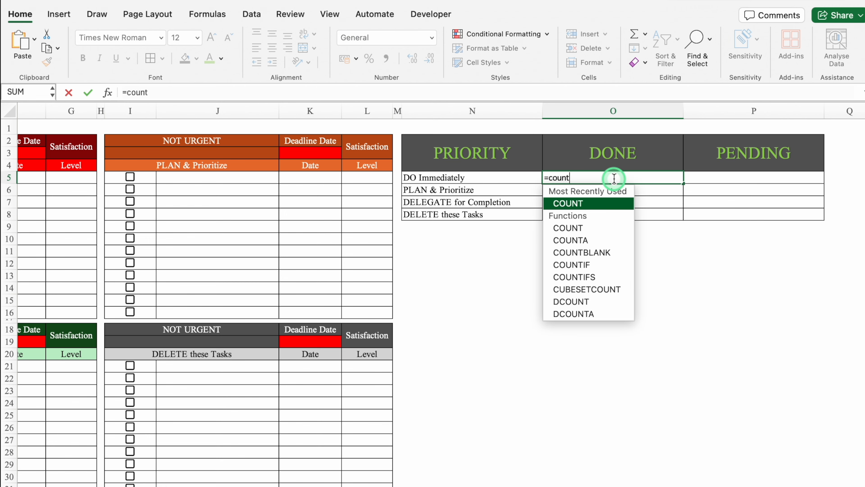
pyautogui.press('Tab')
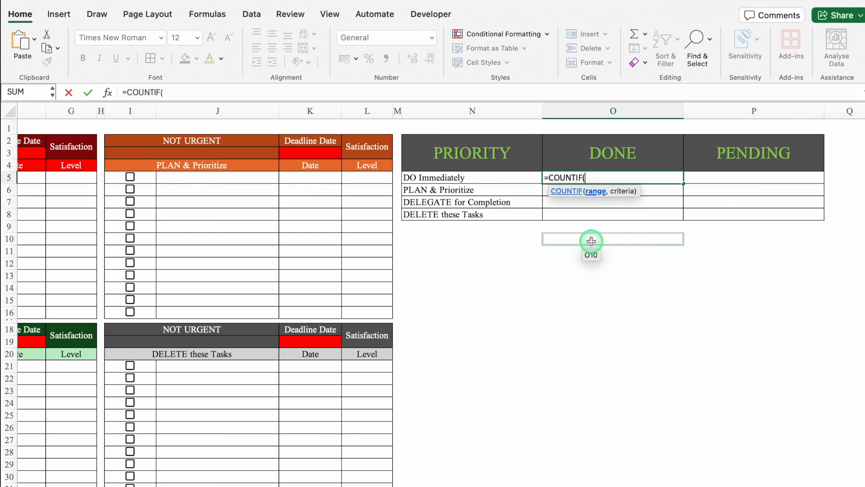
pyautogui.hscroll(-5, 512, 428)
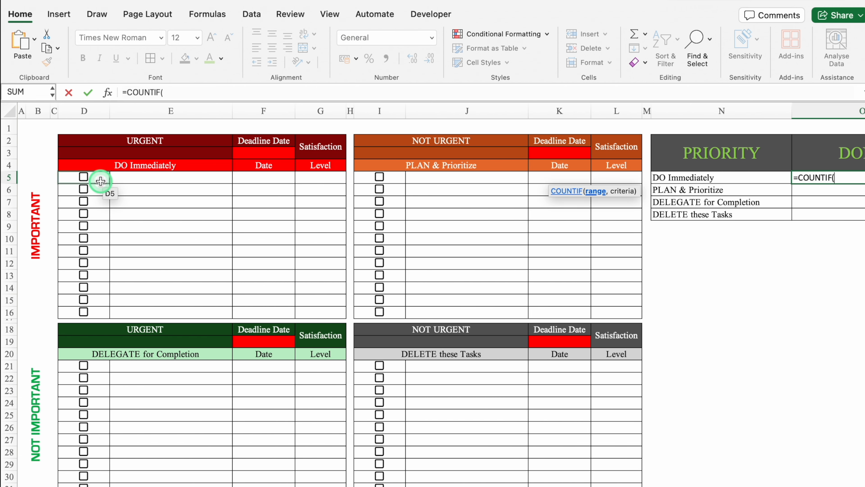
pyautogui.click(100, 180)
pyautogui.moveTo(100, 183); pyautogui.dragTo(110, 309)
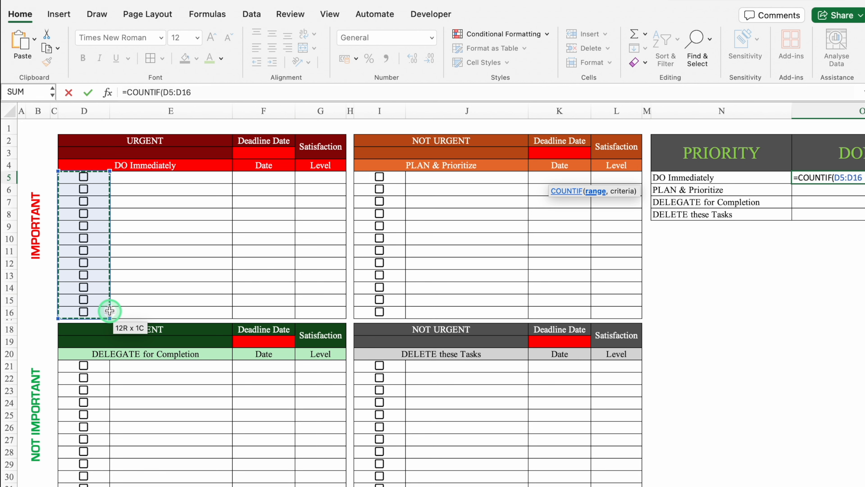
pyautogui.press('F4')
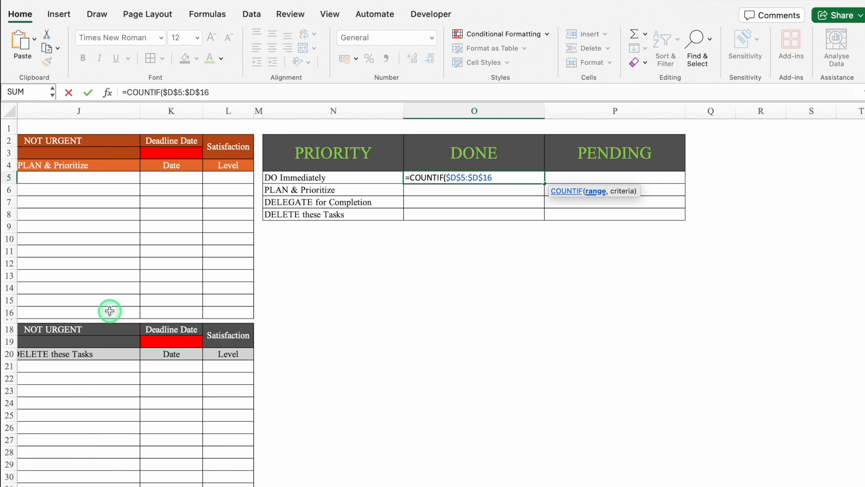
pyautogui.write(',"TRUE')
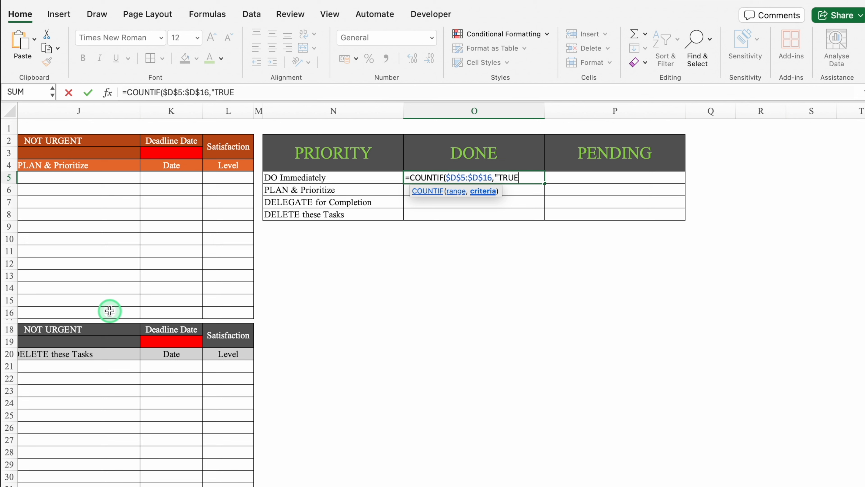
pyautogui.write('")')
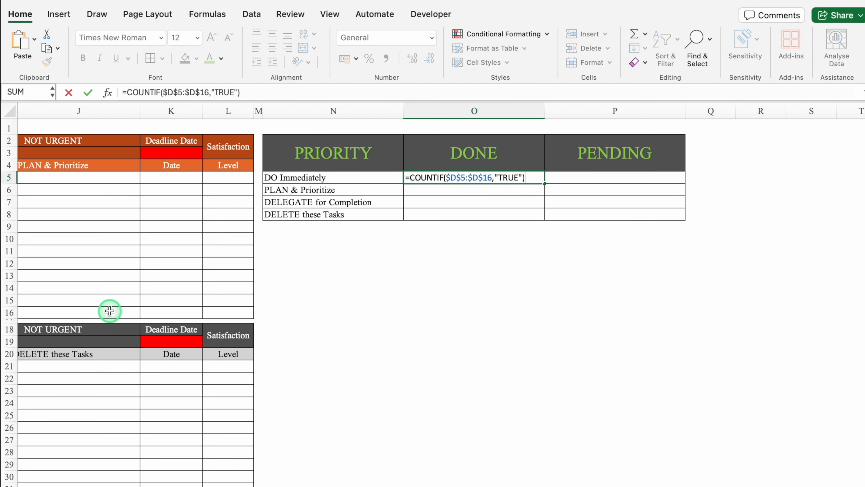
pyautogui.press('Return')
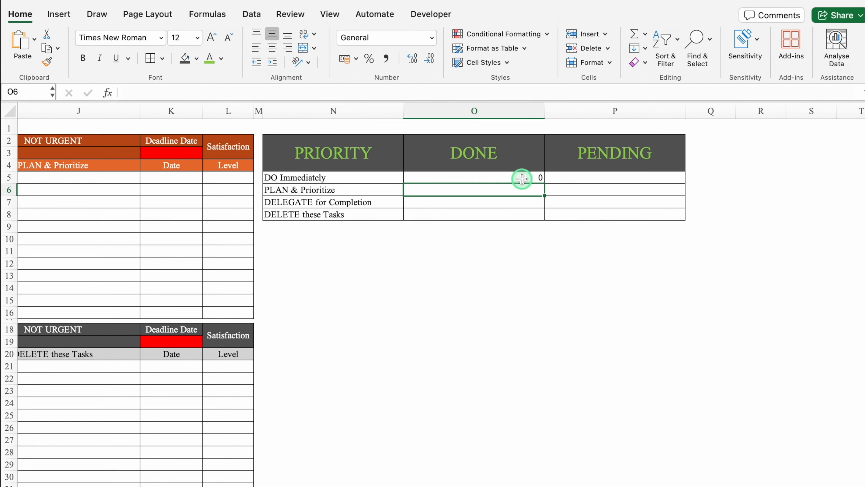
# Step: Centre the contents of columns O and P horizontally
pyautogui.click(518, 180)
pyautogui.moveTo(476, 111); pyautogui.dragTo(613, 112)
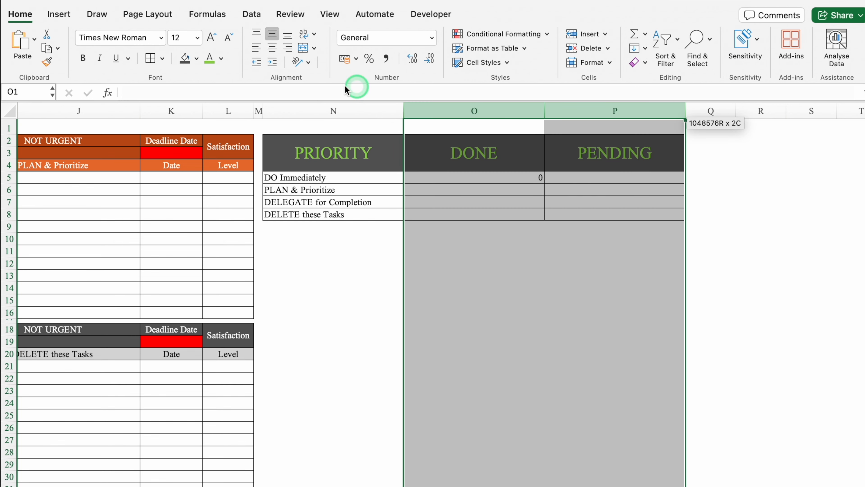
pyautogui.click(272, 48)
# Step: Apply the custom number format #;#;- to the DONE and PENDING cells O5:P8
pyautogui.moveTo(511, 178); pyautogui.dragTo(581, 214)
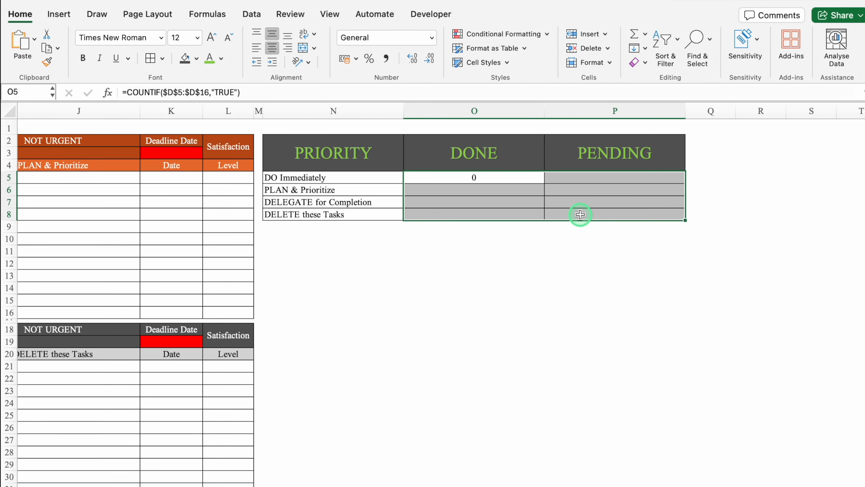
pyautogui.press('super+1')
pyautogui.click(303, 217)
pyautogui.click(410, 137)
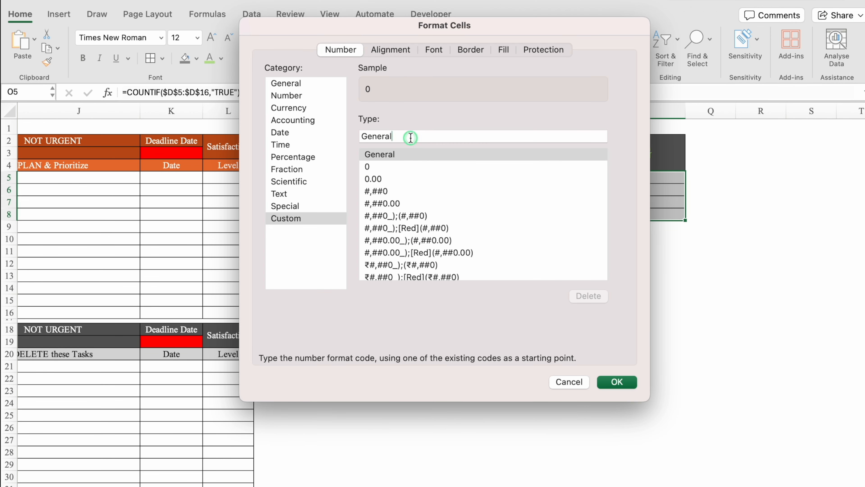
pyautogui.moveTo(410, 138); pyautogui.dragTo(333, 137)
pyautogui.press('BackSpace')
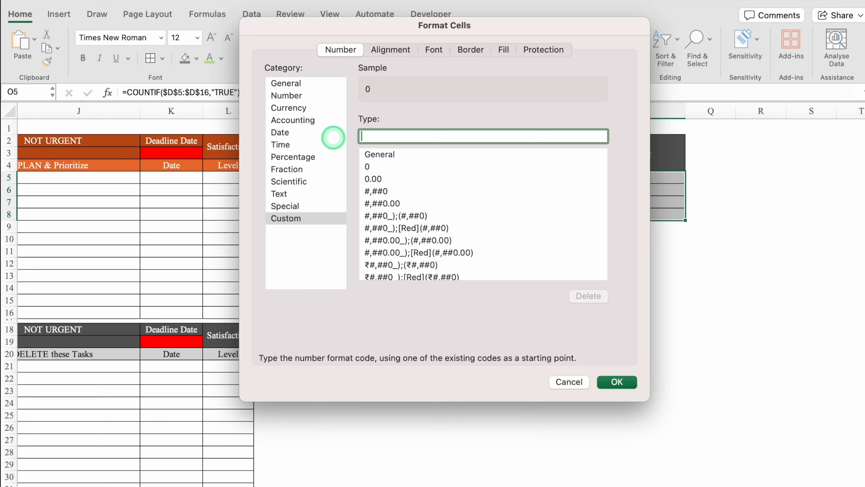
pyautogui.write('#;#;')
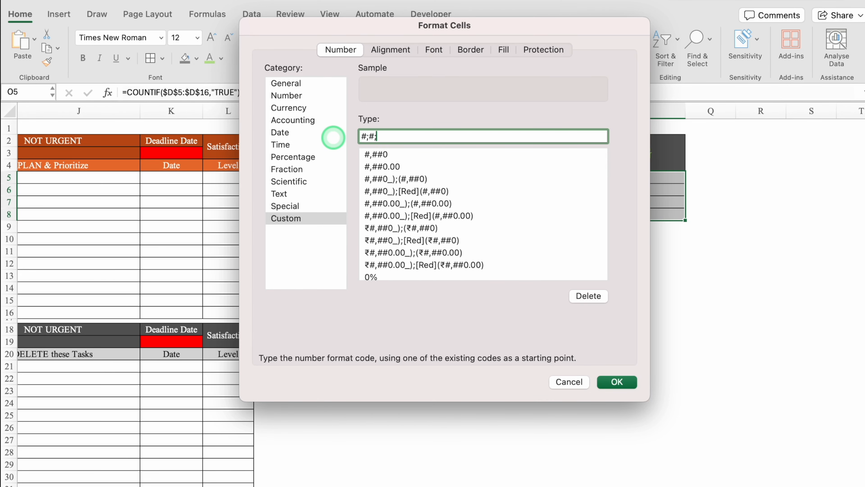
pyautogui.write('-')
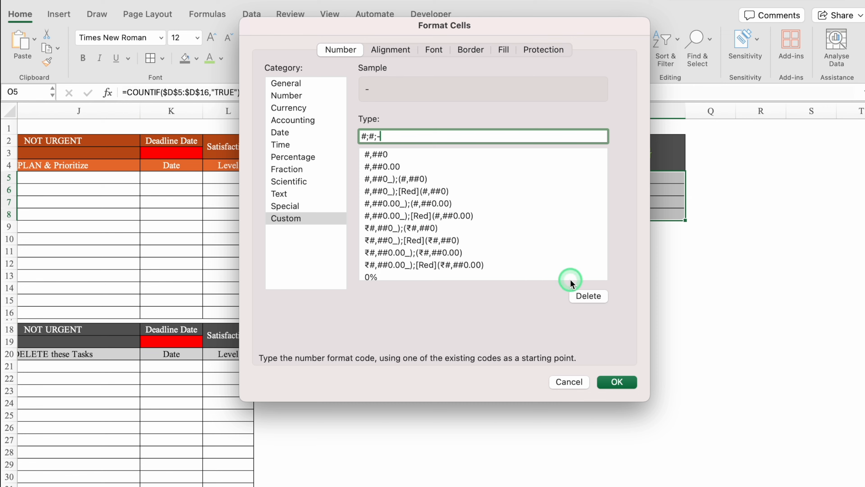
pyautogui.click(617, 381)
pyautogui.click(464, 275)
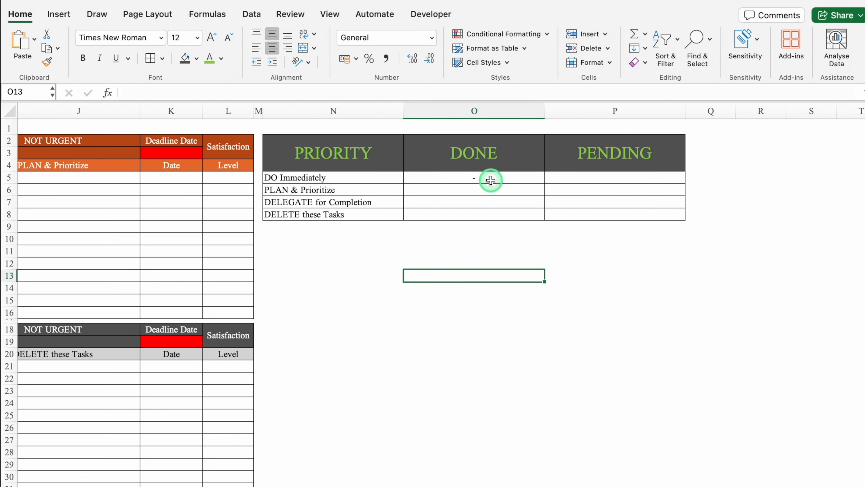
# Step: Enter =COUNTIF($I$5:$I$16,"TRUE") in O6 to count the completed PLAN & Prioritize tasks
pyautogui.click(459, 191)
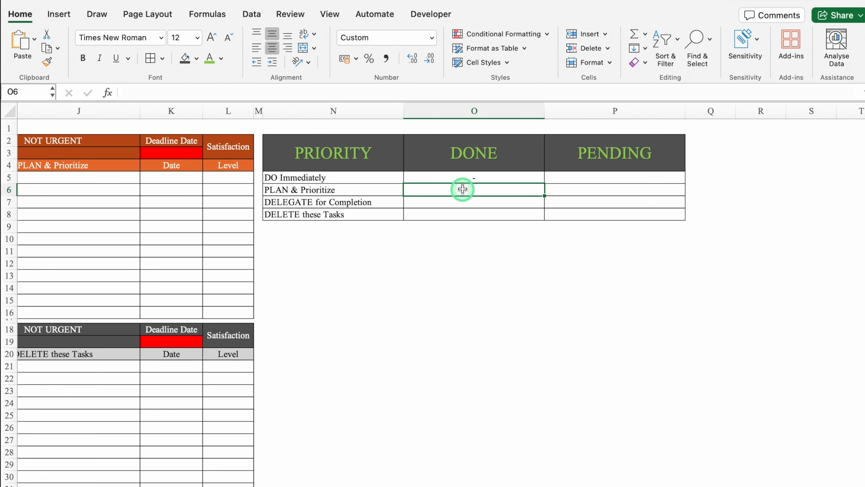
pyautogui.write('=')
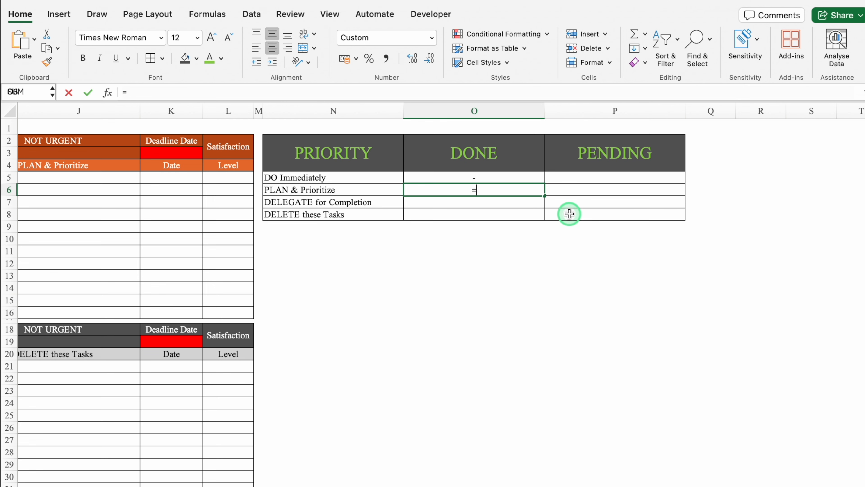
pyautogui.write('countif')
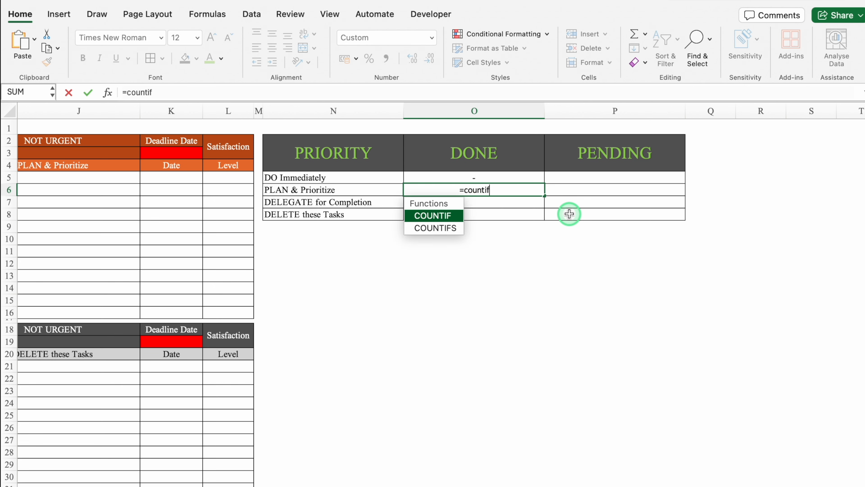
pyautogui.doubleClick(446, 216)
pyautogui.hscroll(-6, 445, 218)
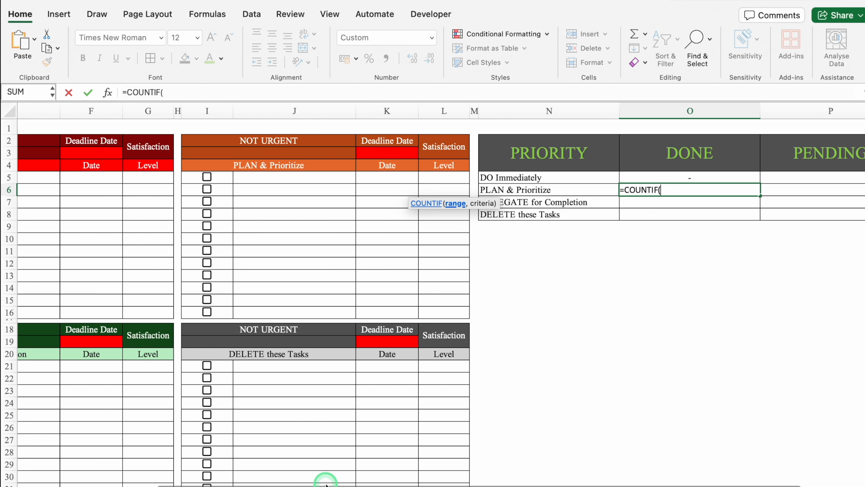
pyautogui.moveTo(225, 175); pyautogui.dragTo(228, 307)
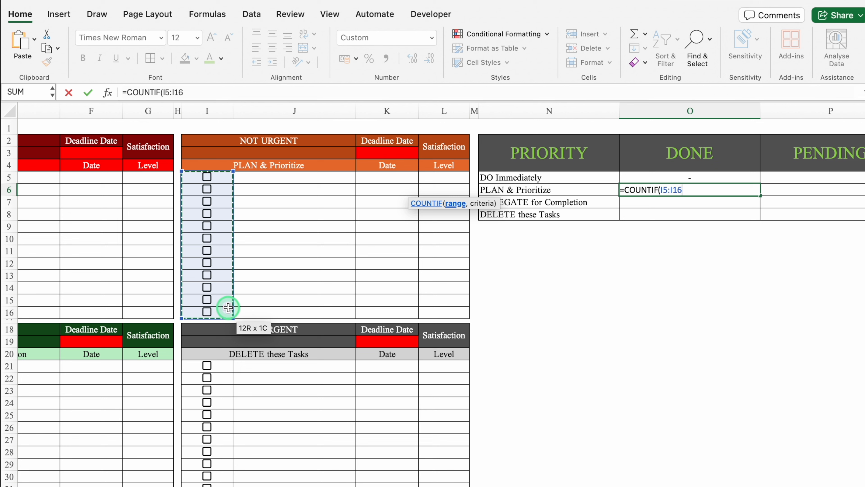
pyautogui.press('F4')
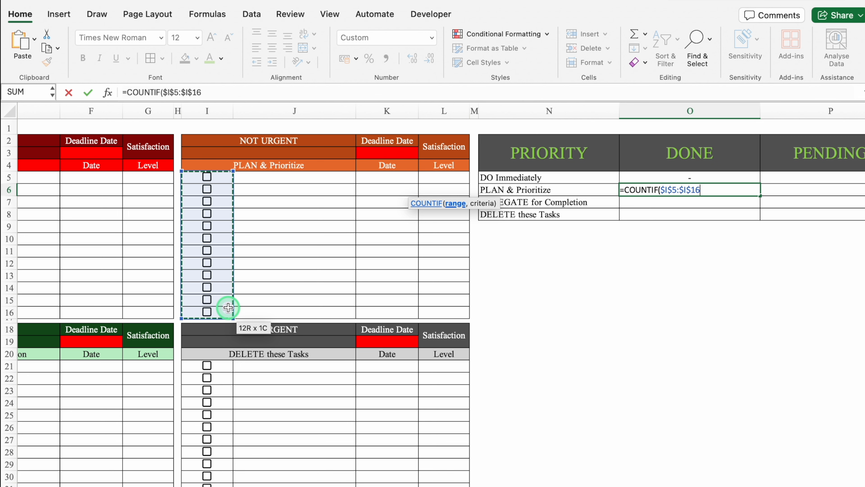
pyautogui.write(',"TRU')
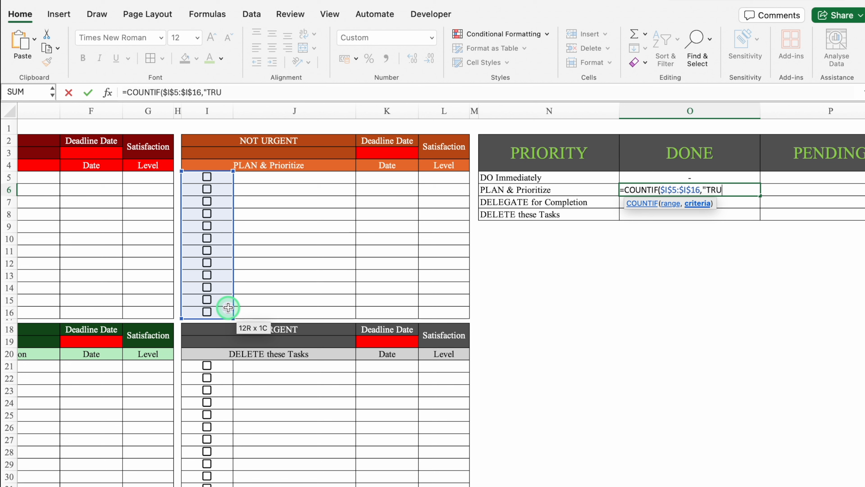
pyautogui.write('E")')
pyautogui.press('Return')
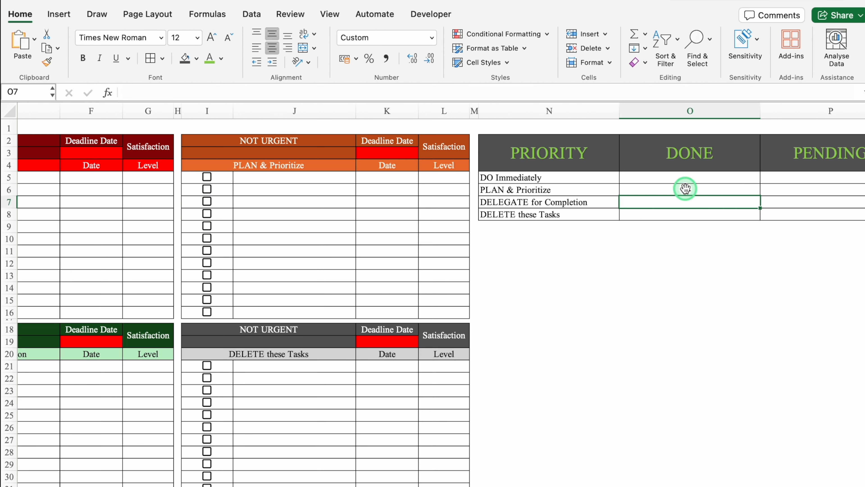
# Step: Tick and clear the checkbox in I5 to test the PLAN & Prioritize done count
pyautogui.click(220, 178)
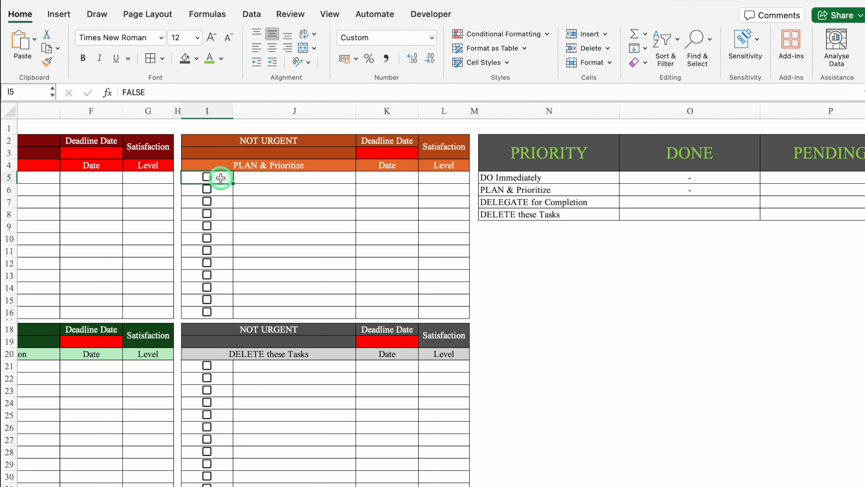
pyautogui.click(207, 177)
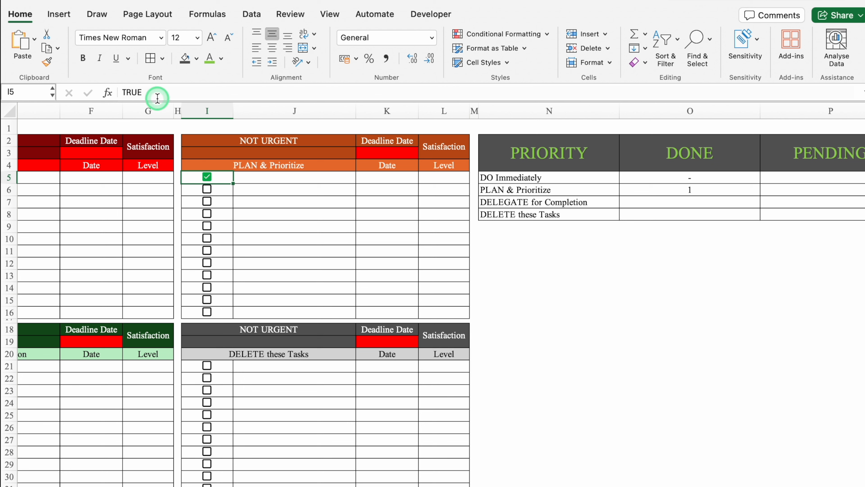
pyautogui.click(208, 177)
# Step: Enter =COUNTIF($D$21:$D$32,"TRUE") in O7 to count the completed DELEGATE for Completion tasks
pyautogui.click(686, 203)
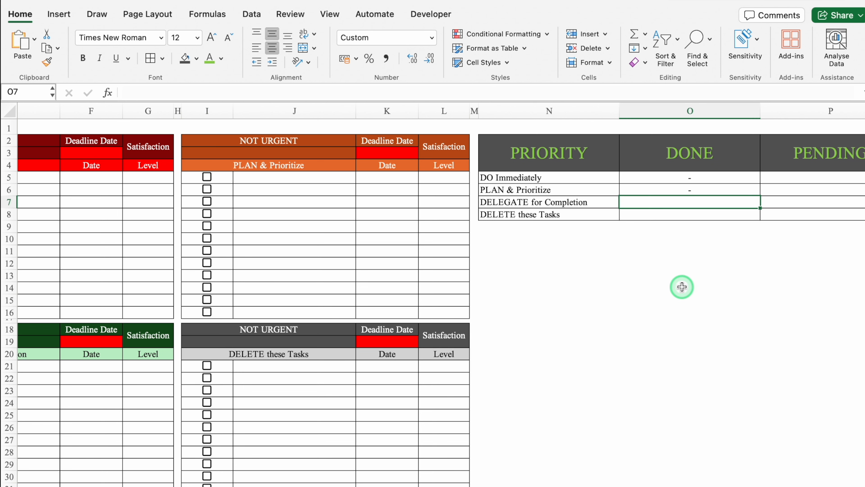
pyautogui.write('=countif')
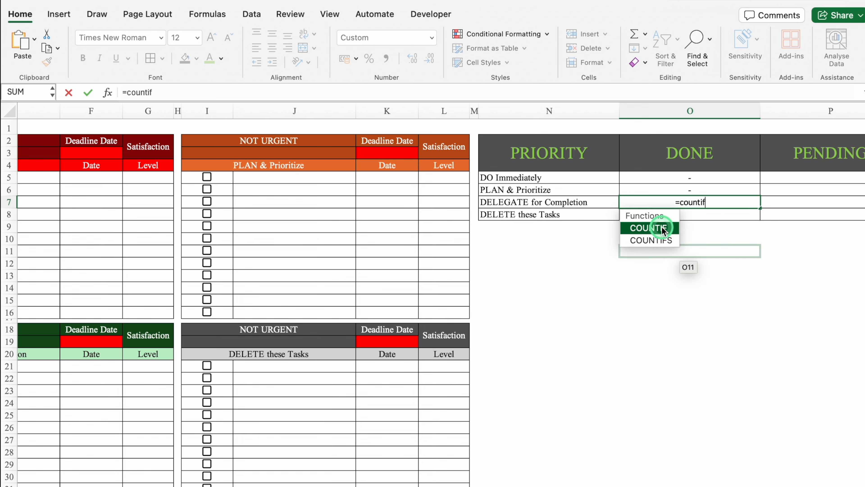
pyautogui.click(662, 227)
pyautogui.moveTo(496, 486); pyautogui.dragTo(357, 486)
pyautogui.moveTo(83, 365); pyautogui.dragTo(83, 460)
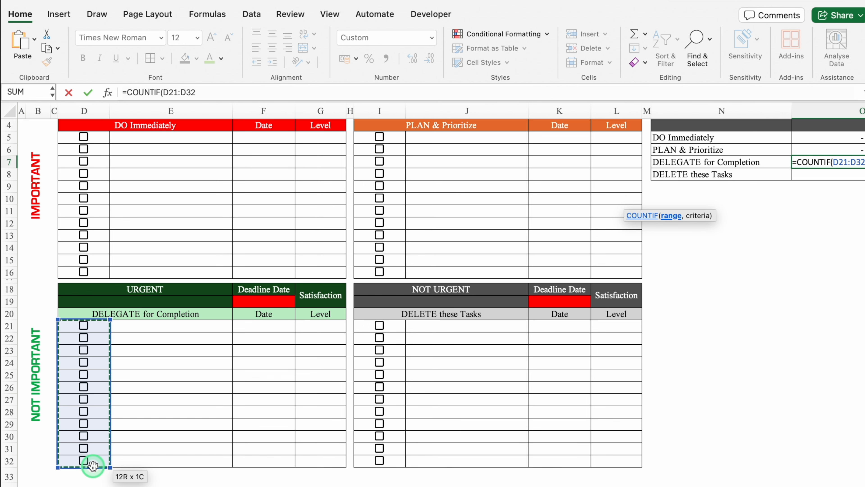
pyautogui.moveTo(207, 92); pyautogui.dragTo(165, 92)
pyautogui.press('F4')
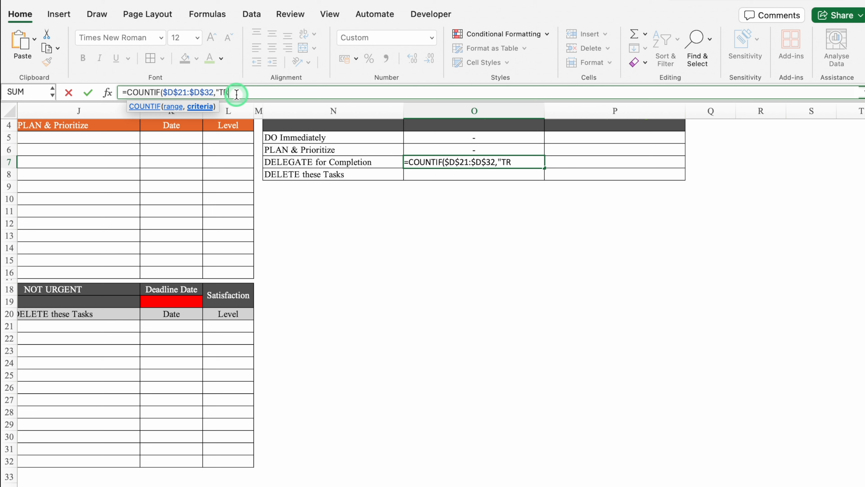
pyautogui.write(',"TRUE"')
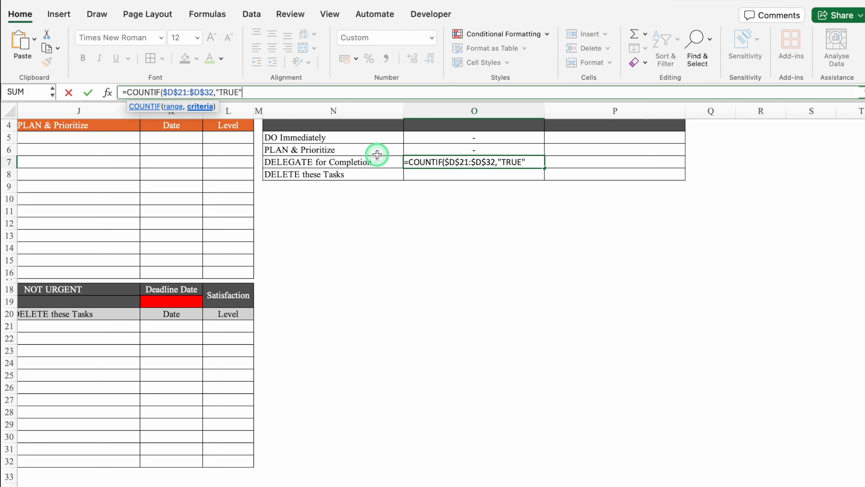
pyautogui.write(')')
pyautogui.press('Return')
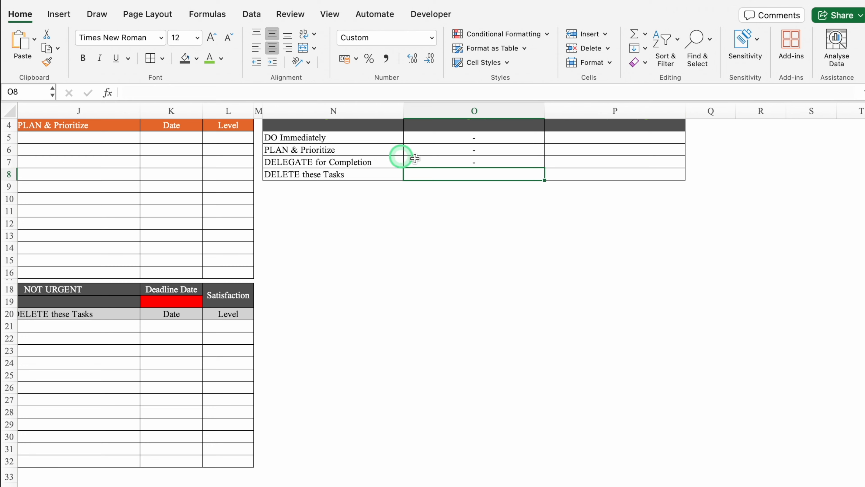
# Step: Enter =COUNTIF($I$21:$I$32,"TRUE") in O8 to count the completed DELETE these Tasks entries
pyautogui.hscroll(-4, 405, 477)
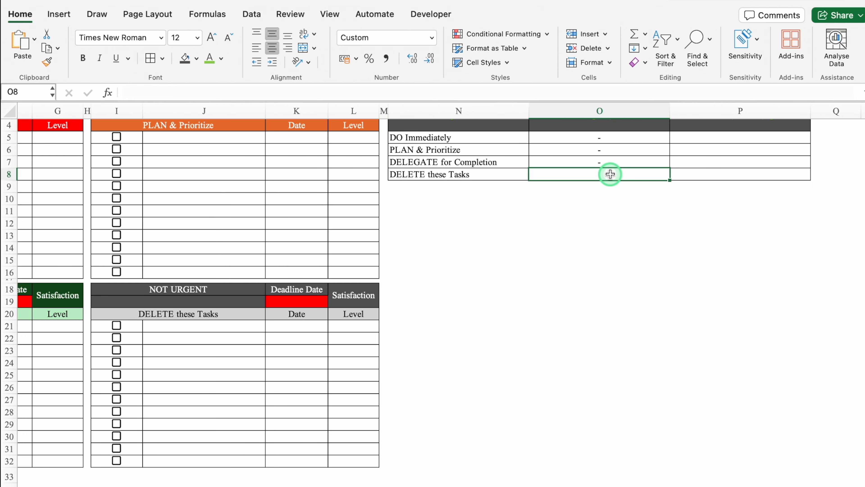
pyautogui.write('=')
pyautogui.click(686, 282)
pyautogui.write('countif')
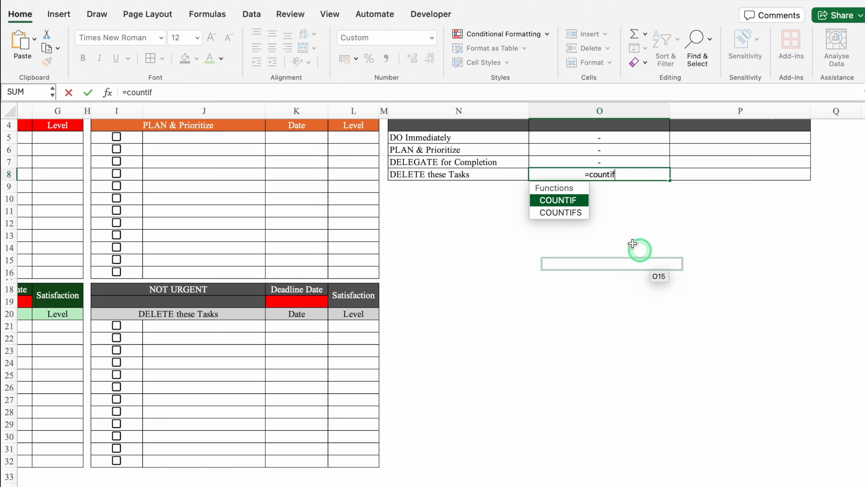
pyautogui.press('Tab')
pyautogui.click(134, 326)
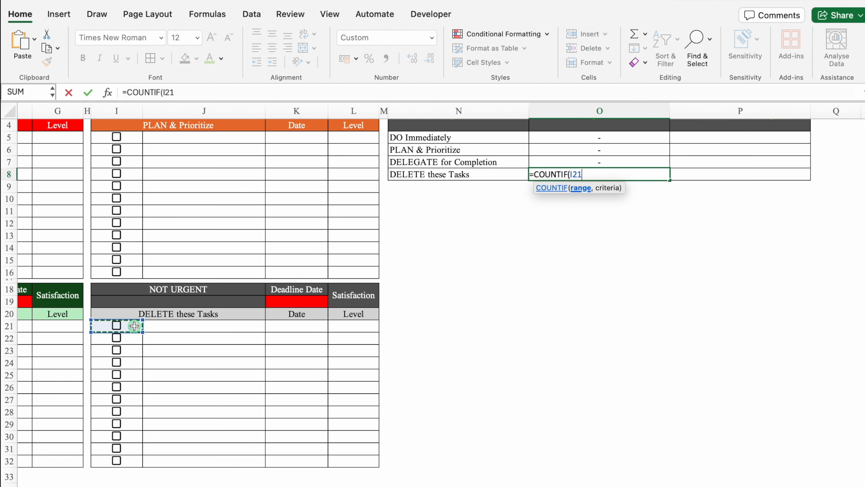
pyautogui.moveTo(134, 326); pyautogui.dragTo(135, 457)
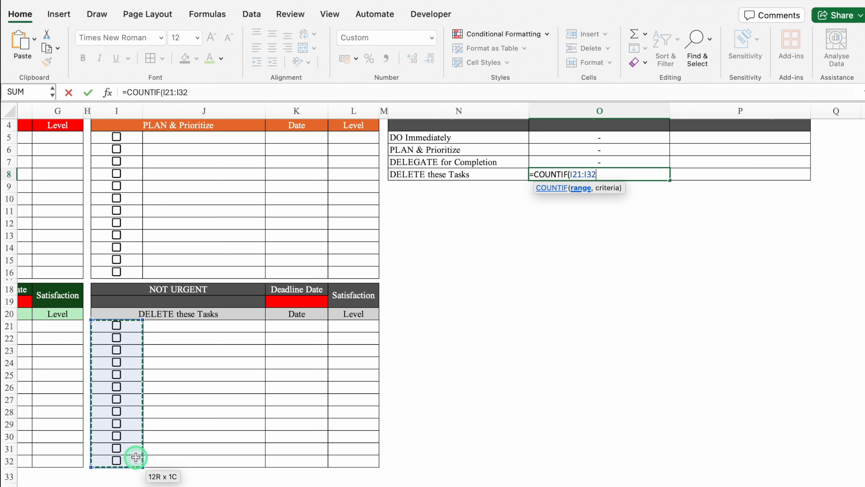
pyautogui.press('F4')
pyautogui.write(',"T')
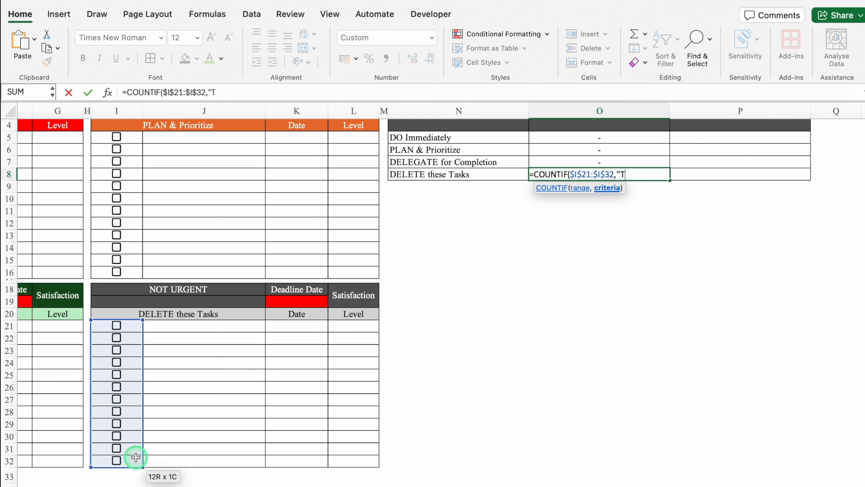
pyautogui.write('RUE")')
pyautogui.press('Return')
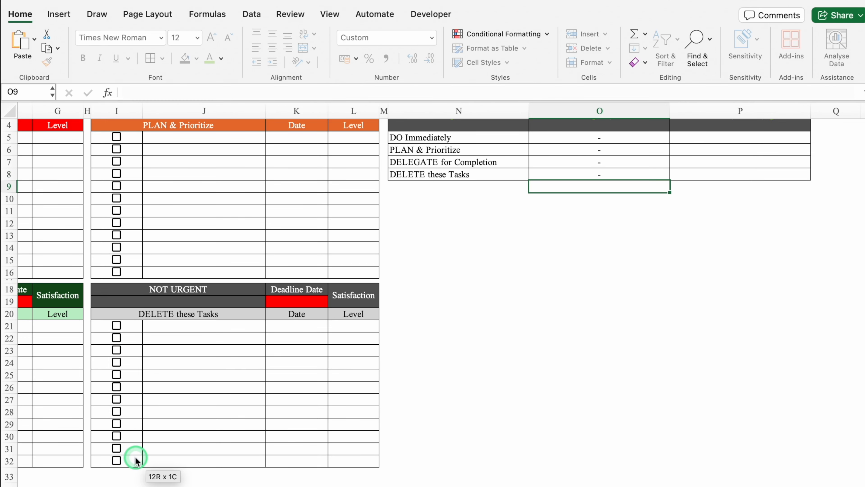
pyautogui.scroll(3, 783, 341)
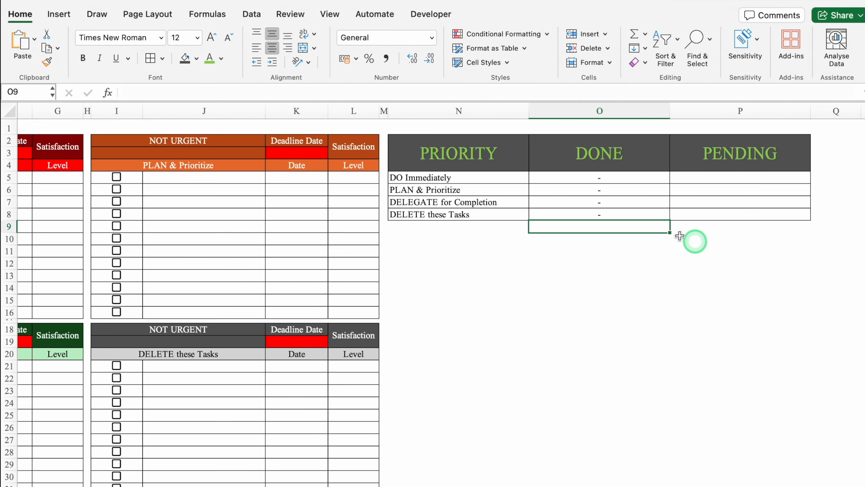
pyautogui.click(614, 248)
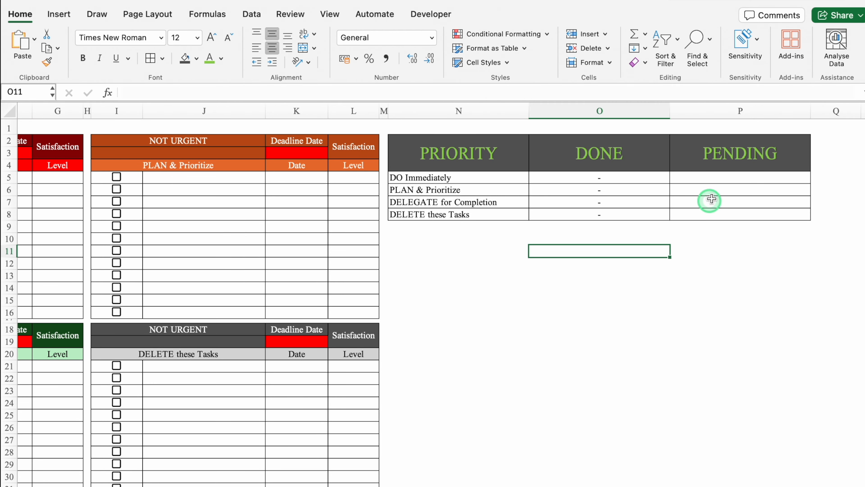
# Step: Enter =COUNTA(E5:E16)-O5 in P5 to calculate the pending DO Immediately tasks
pyautogui.click(713, 177)
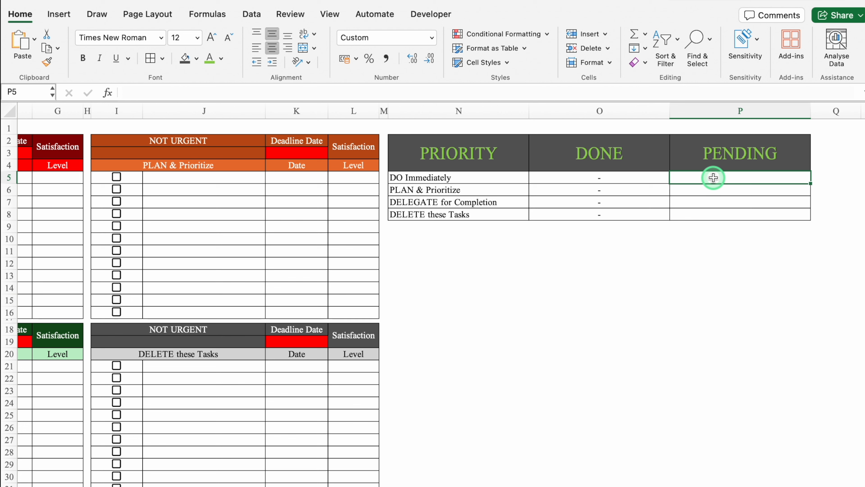
pyautogui.write('=COUNTA')
pyautogui.doubleClick(716, 202)
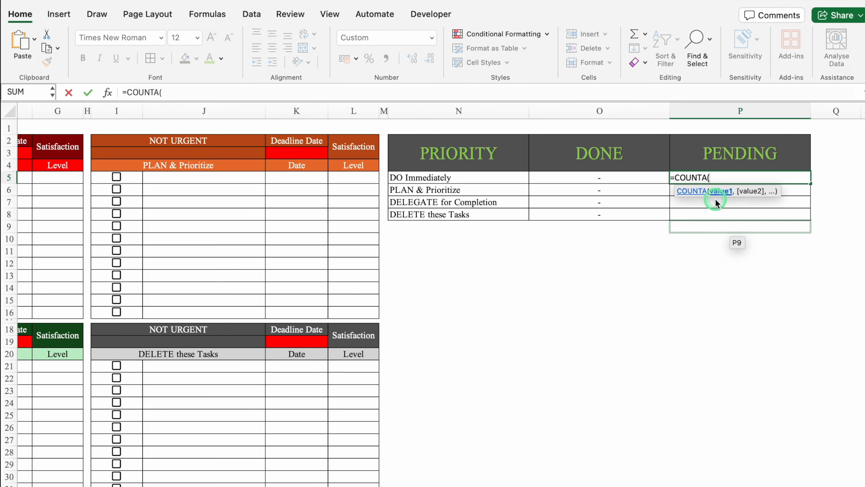
pyautogui.hscroll(-10, 716, 202)
pyautogui.moveTo(183, 178); pyautogui.dragTo(189, 309)
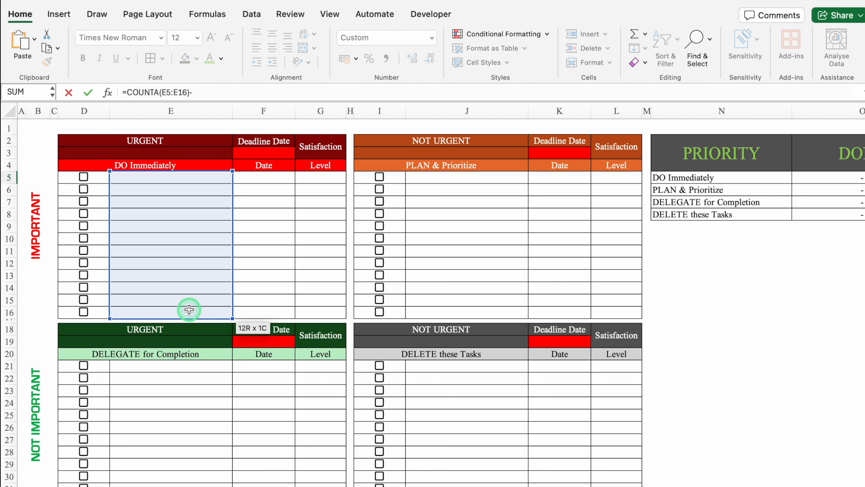
pyautogui.hscroll(6, 399, 369)
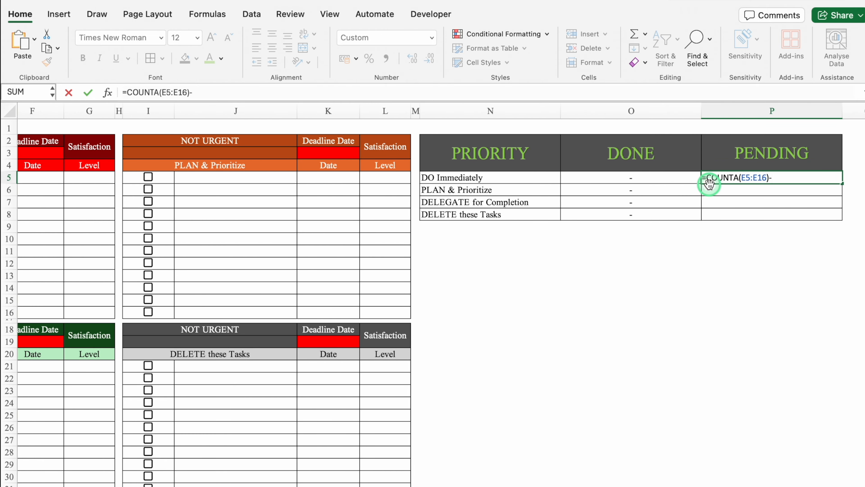
pyautogui.click(630, 176)
pyautogui.press('Return')
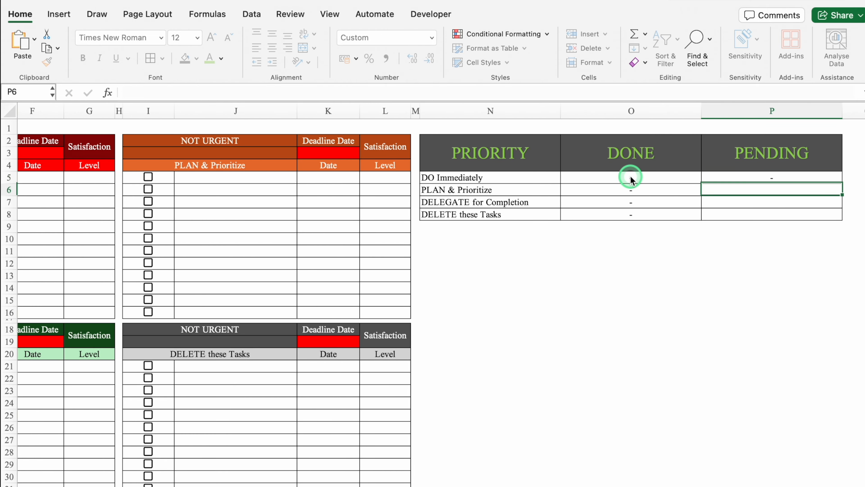
pyautogui.click(778, 201)
pyautogui.click(778, 214)
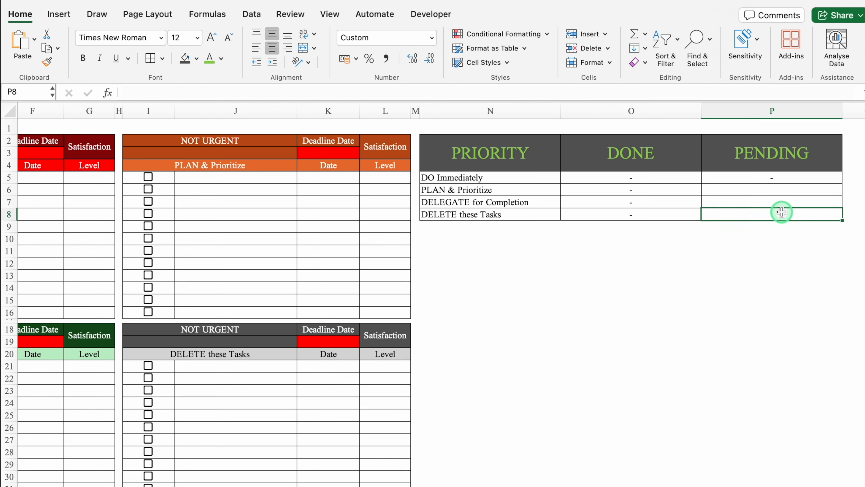
pyautogui.click(769, 178)
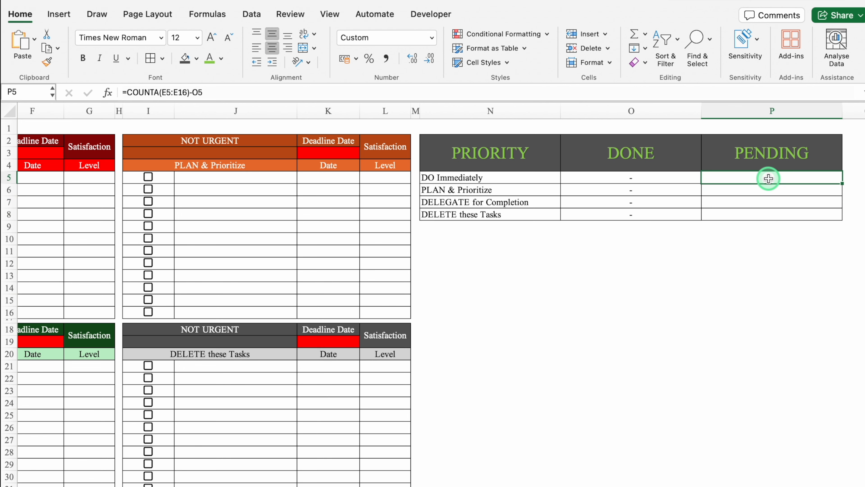
pyautogui.click(659, 178)
pyautogui.click(659, 191)
pyautogui.click(663, 201)
# Step: Enter =COUNTA(J5:J16)-O6 in P6 to calculate the pending PLAN & Prioritize tasks
pyautogui.click(762, 190)
pyautogui.write('=')
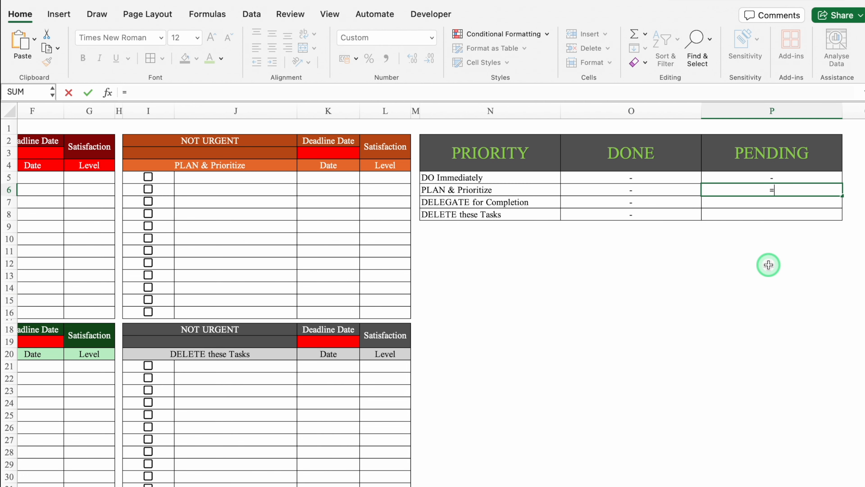
pyautogui.write('counta')
pyautogui.doubleClick(746, 216)
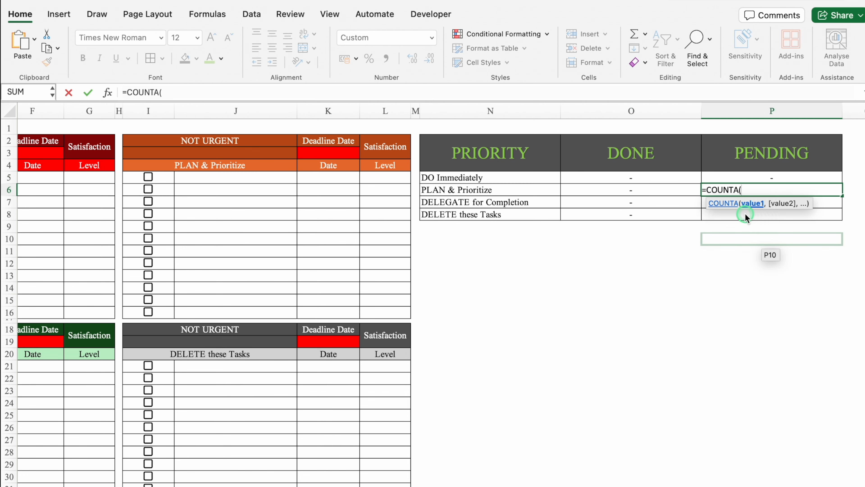
pyautogui.moveTo(269, 178); pyautogui.dragTo(268, 309)
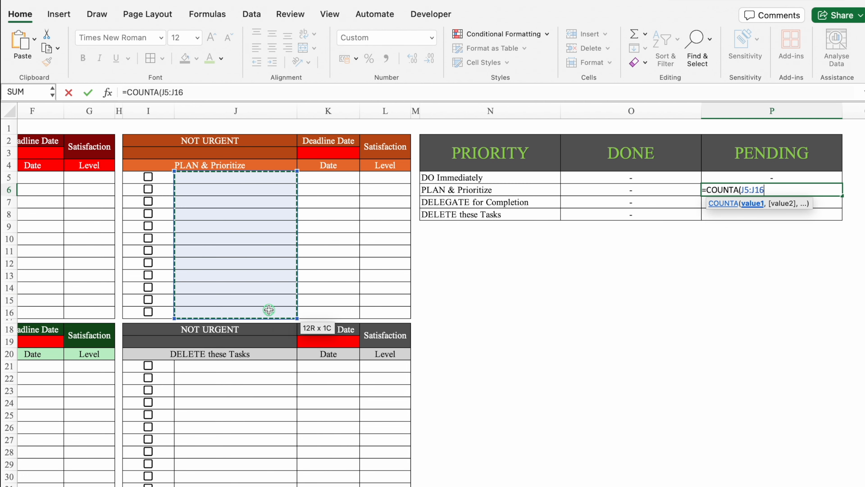
pyautogui.write(')')
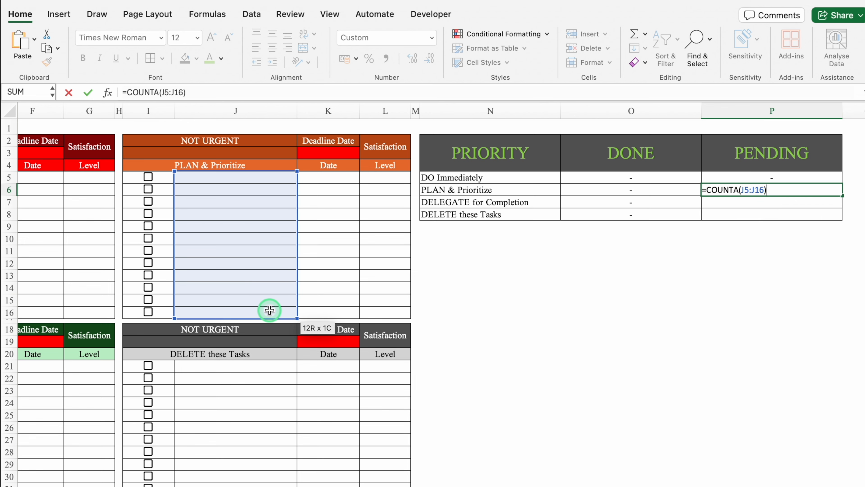
pyautogui.write('-')
pyautogui.click(653, 188)
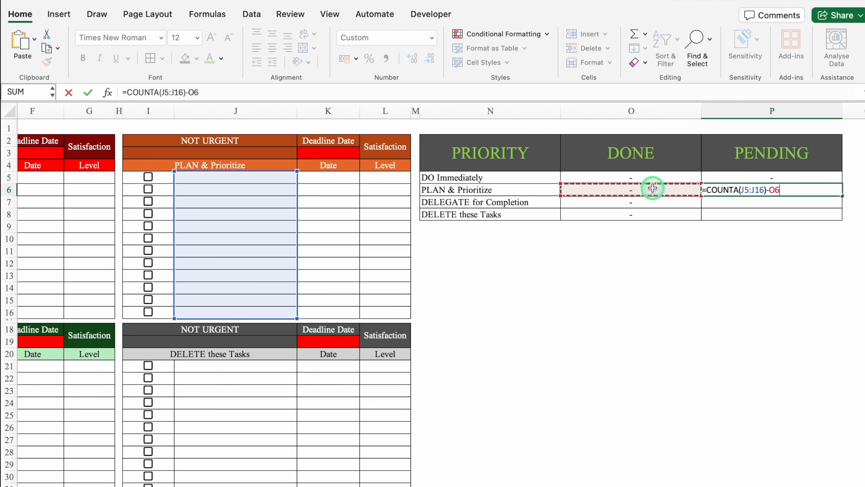
pyautogui.press('Return')
# Step: Enter =COUNTA(E21:E32)-O7 in P7 to calculate the pending DELEGATE for Completion tasks
pyautogui.write('=')
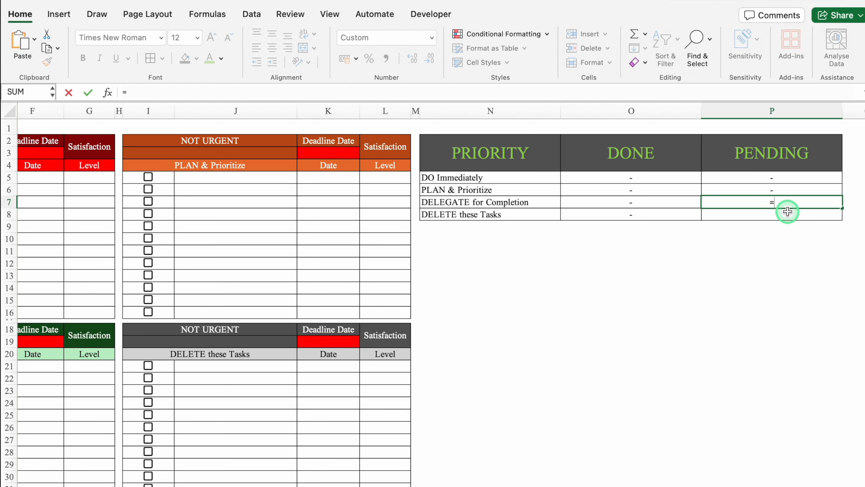
pyautogui.write('count')
pyautogui.doubleClick(758, 263)
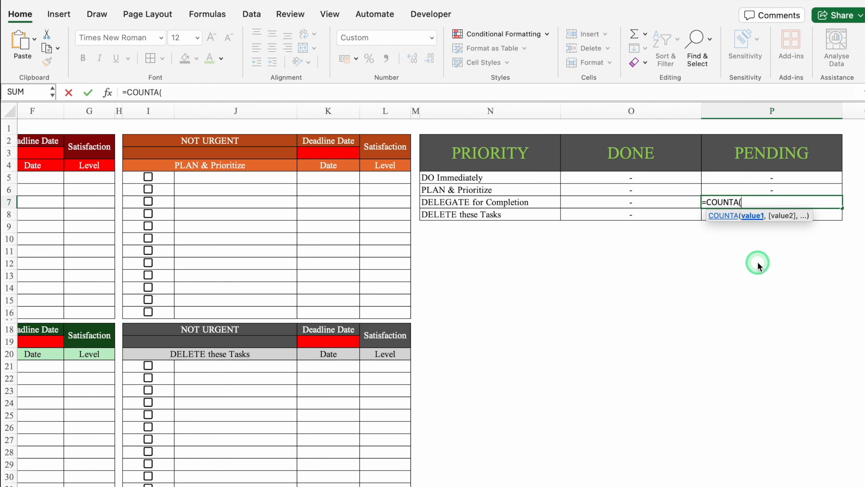
pyautogui.hscroll(-7, 335, 477)
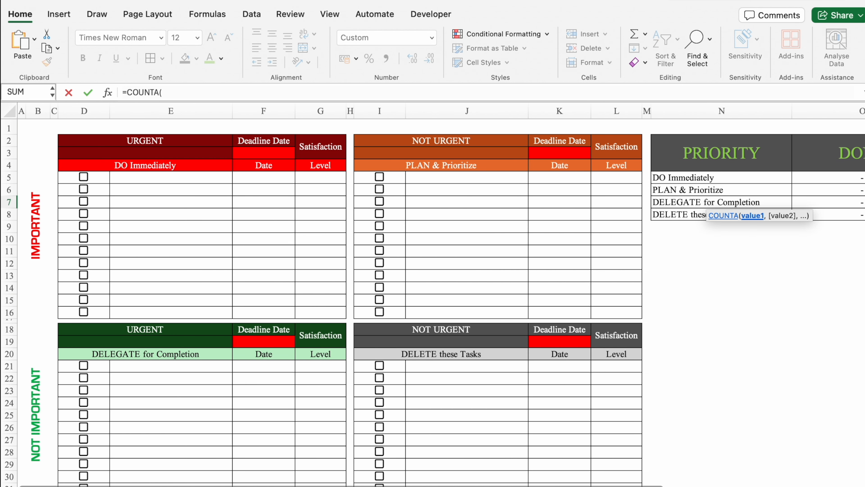
pyautogui.moveTo(187, 366); pyautogui.dragTo(185, 460)
pyautogui.write(')-')
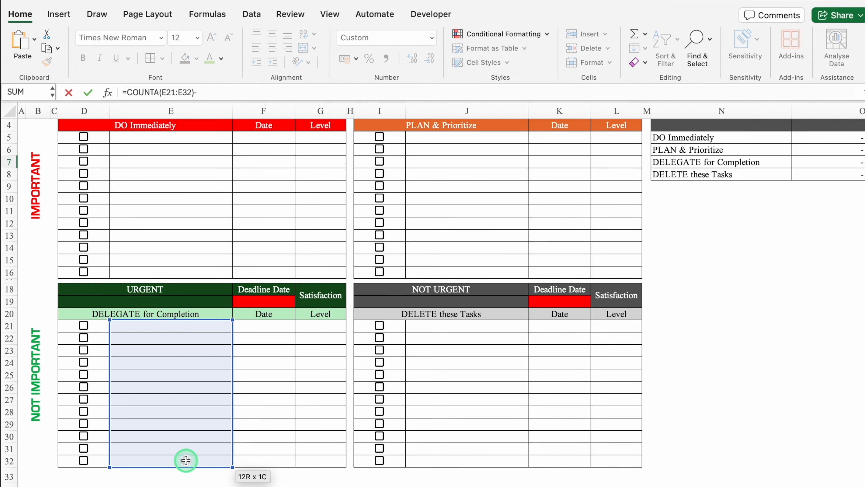
pyautogui.hscroll(5, 624, 453)
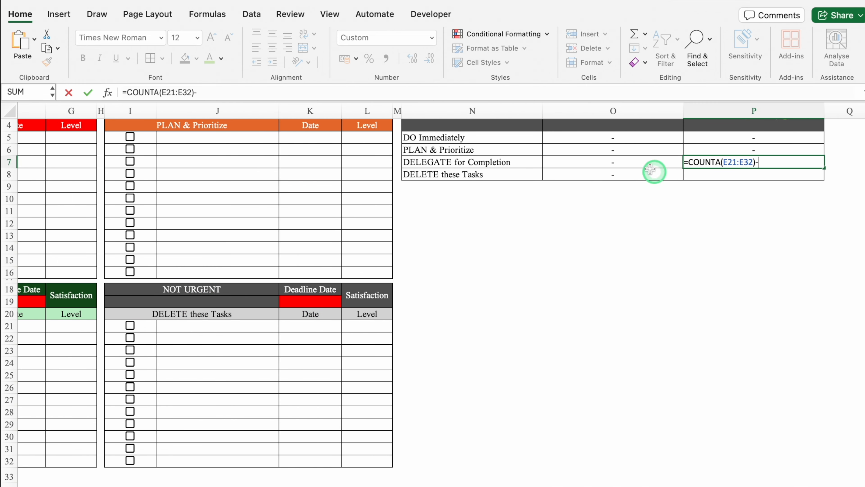
pyautogui.click(626, 162)
pyautogui.press('Return')
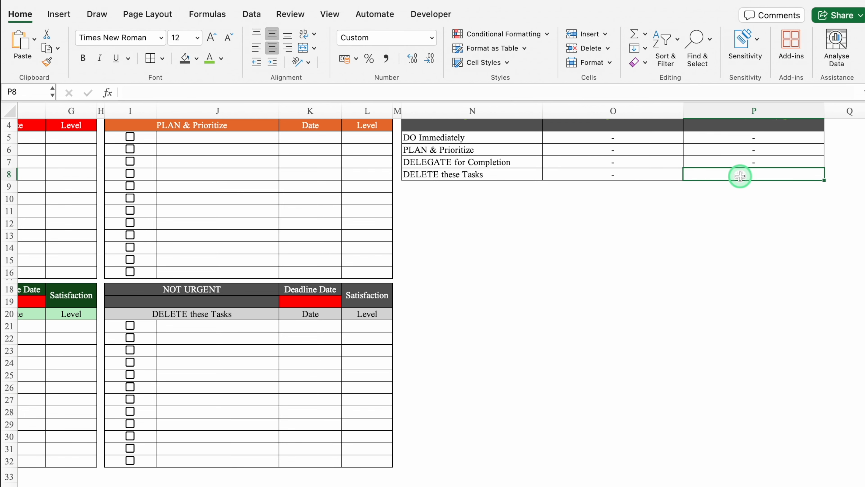
# Step: Enter =COUNTA(J21:J32)-O8 in P8 to calculate the pending DELETE these Tasks entries
pyautogui.write('=counta')
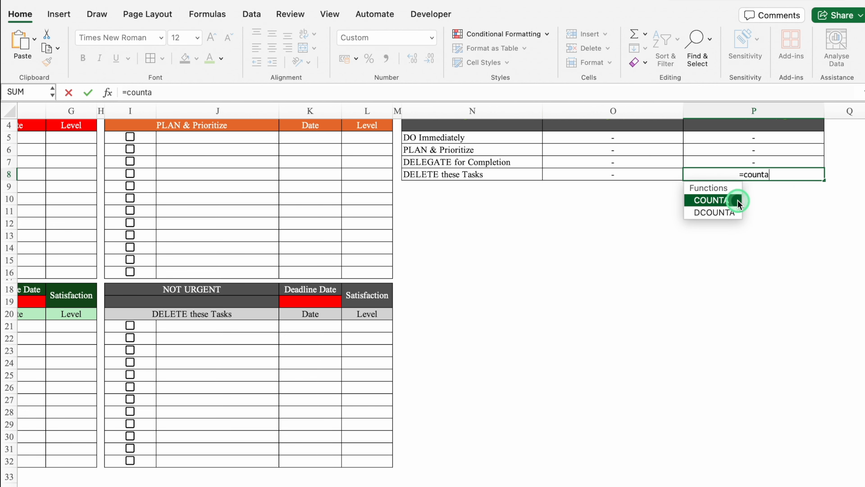
pyautogui.doubleClick(718, 199)
pyautogui.click(291, 334)
pyautogui.moveTo(218, 325); pyautogui.dragTo(242, 458)
pyautogui.write(')')
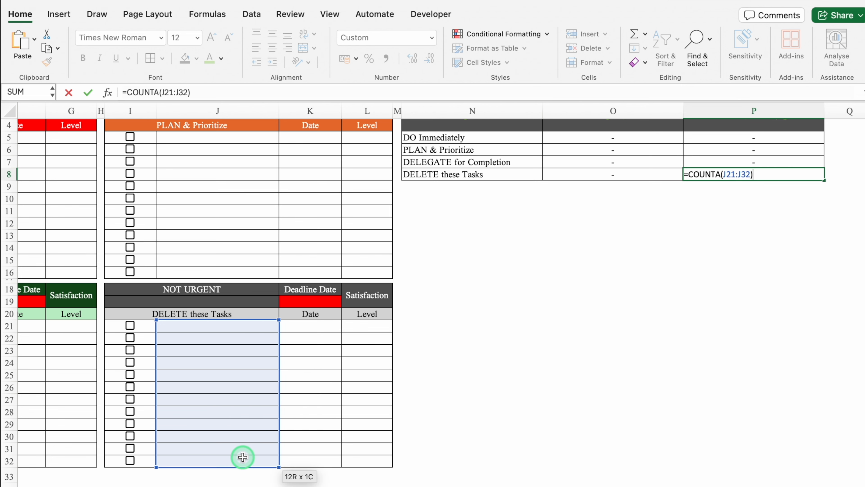
pyautogui.write('-')
pyautogui.click(640, 176)
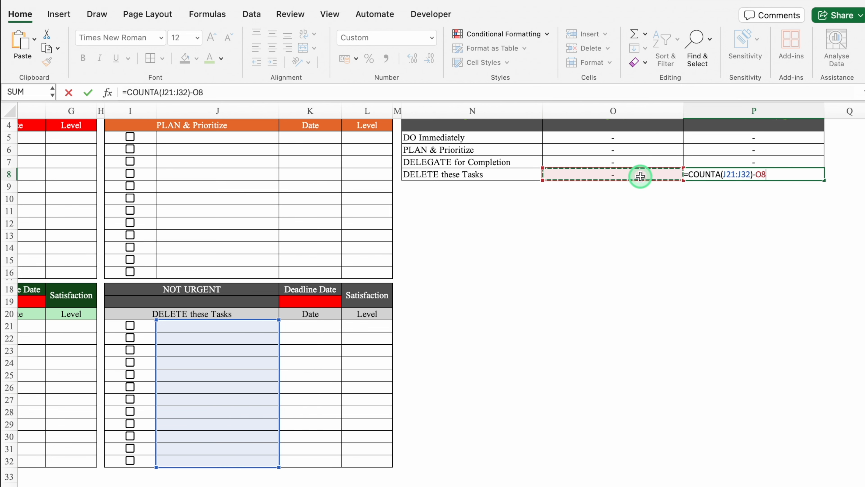
pyautogui.press('Return')
# Step: Merge N10:N11 with a dark grey fill and green font, and extend that formatting across columns O and P
pyautogui.scroll(3, 640, 205)
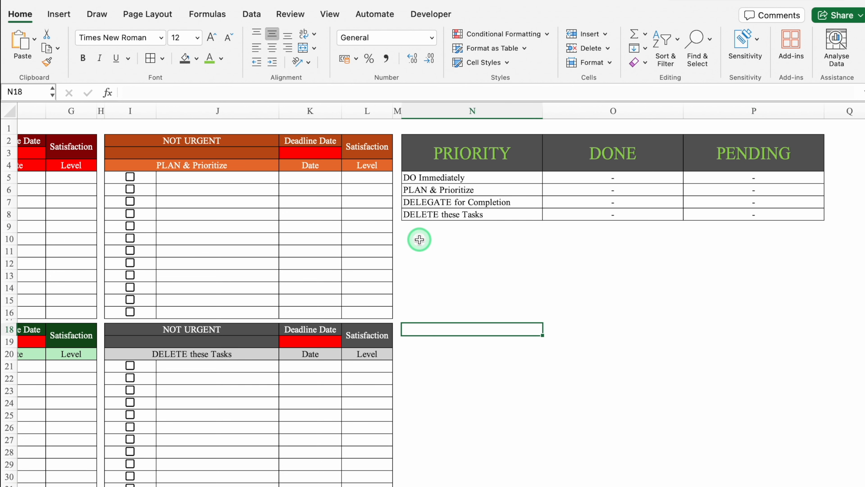
pyautogui.click(423, 246)
pyautogui.click(424, 240)
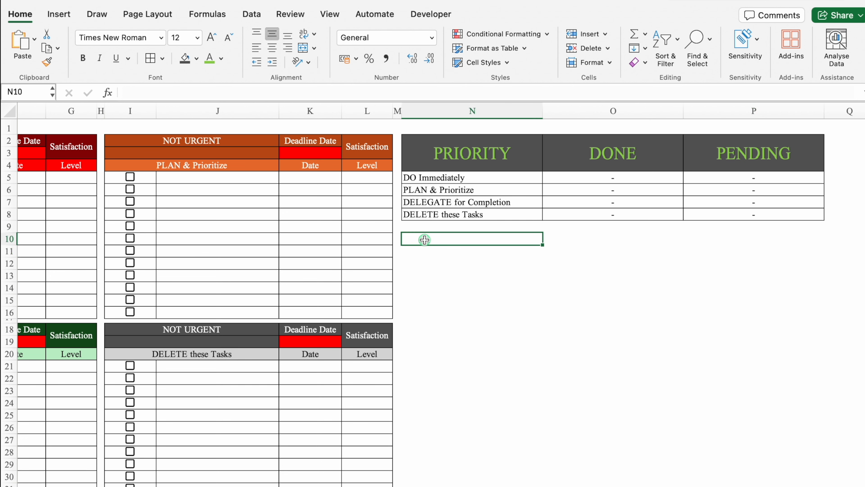
pyautogui.moveTo(424, 239); pyautogui.dragTo(425, 250)
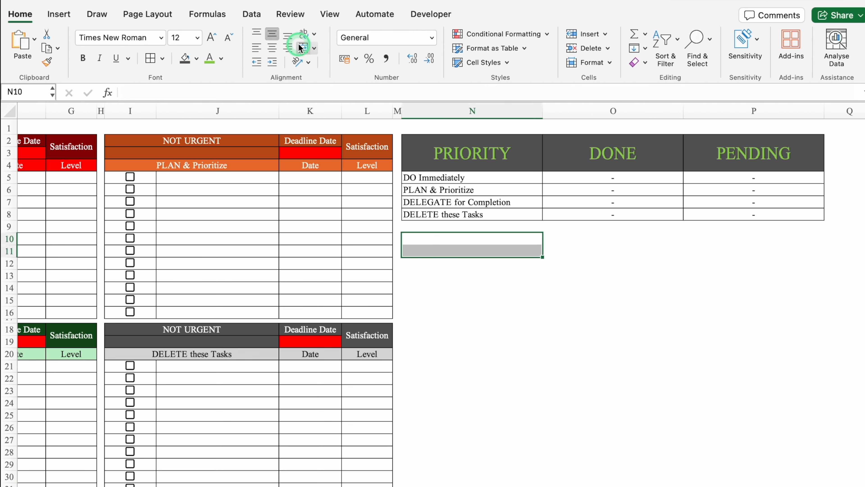
pyautogui.click(306, 52)
pyautogui.click(185, 59)
pyautogui.click(203, 67)
pyautogui.moveTo(543, 257); pyautogui.dragTo(765, 260)
# Step: Add a list data validation to N10 using the months in J3:J14 of the Settings sheet as source
pyautogui.click(510, 244)
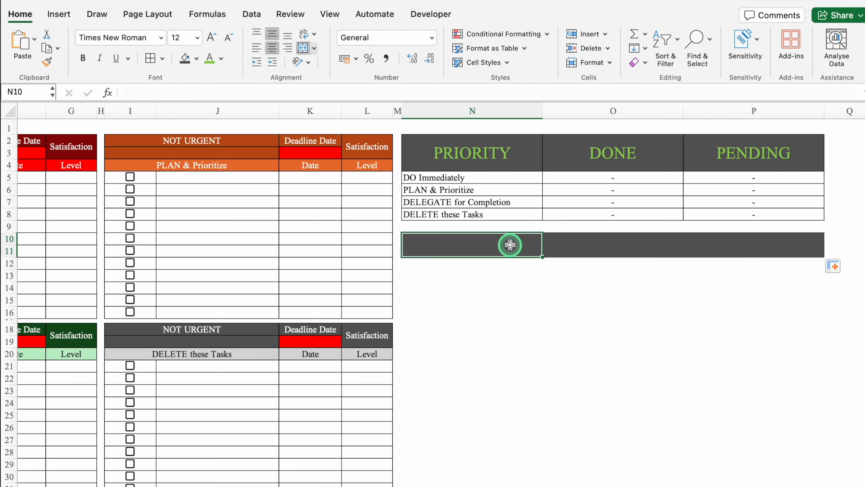
pyautogui.click(253, 14)
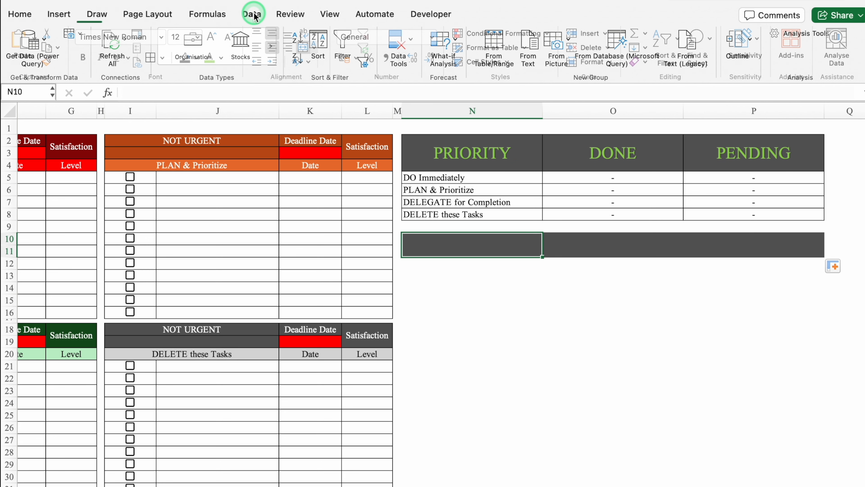
pyautogui.click(401, 48)
pyautogui.click(424, 85)
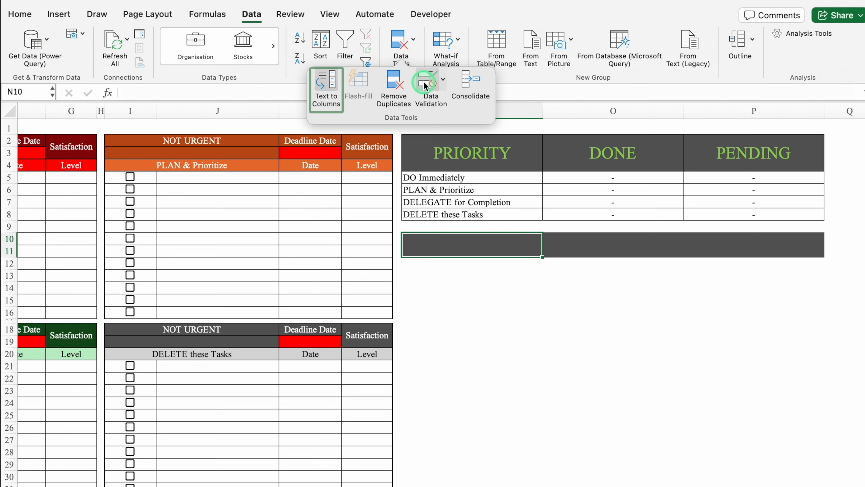
pyautogui.click(431, 134)
pyautogui.click(355, 178)
pyautogui.click(345, 205)
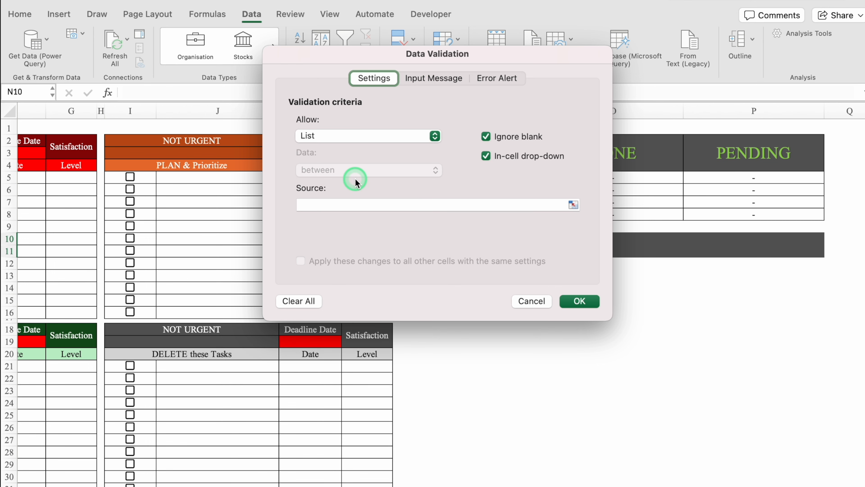
pyautogui.click(116, 485)
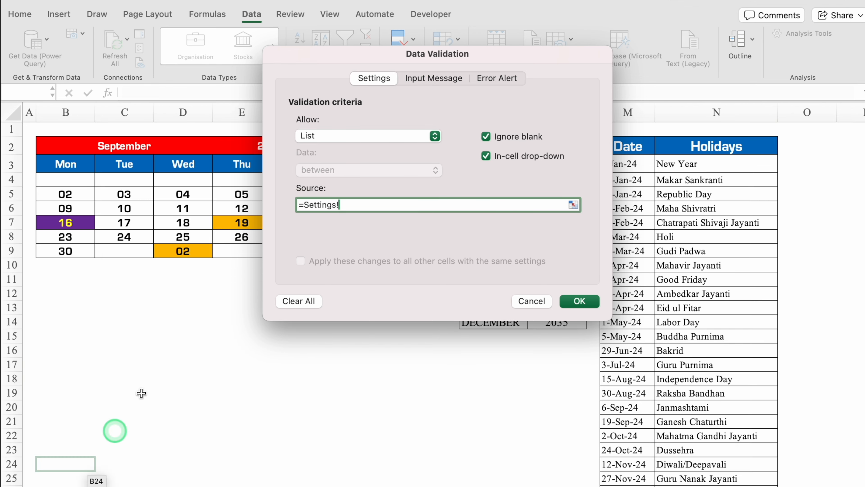
pyautogui.moveTo(499, 46); pyautogui.dragTo(290, 75)
pyautogui.click(504, 162)
pyautogui.moveTo(504, 163); pyautogui.dragTo(497, 318)
pyautogui.click(371, 328)
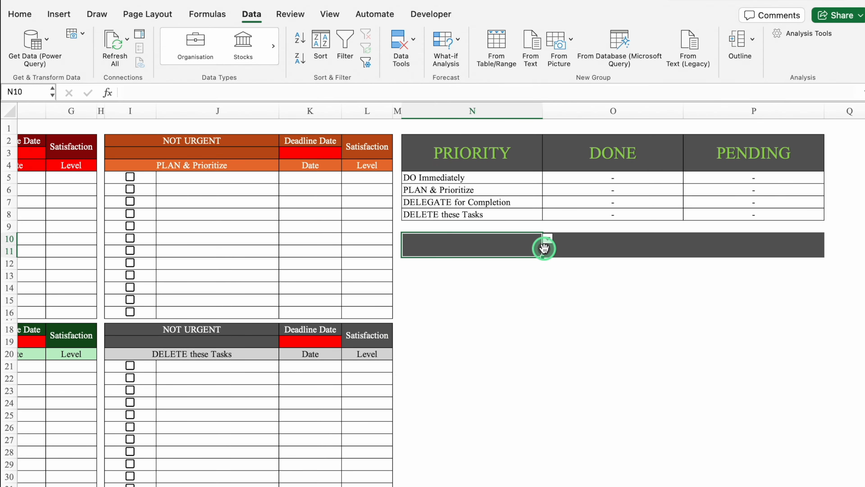
# Step: Choose JANUARY in N10 and set the font size of the N10:P11 header band to 24
pyautogui.click(548, 239)
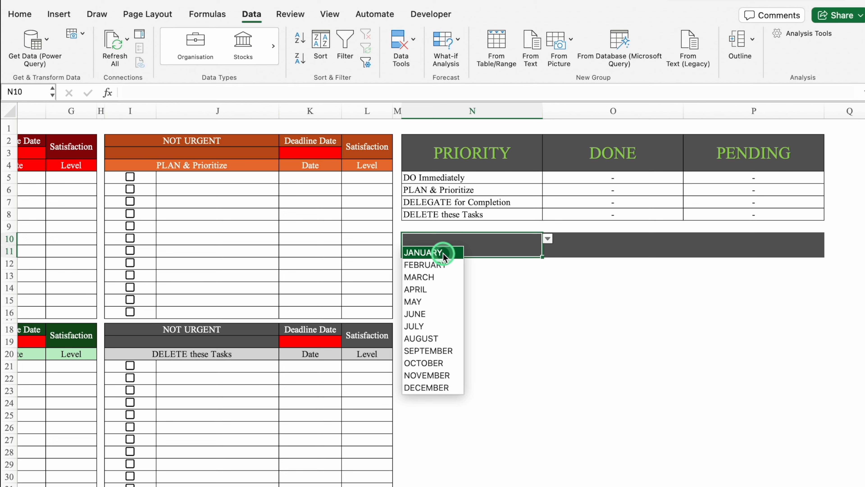
pyautogui.click(426, 252)
pyautogui.moveTo(479, 244); pyautogui.dragTo(690, 247)
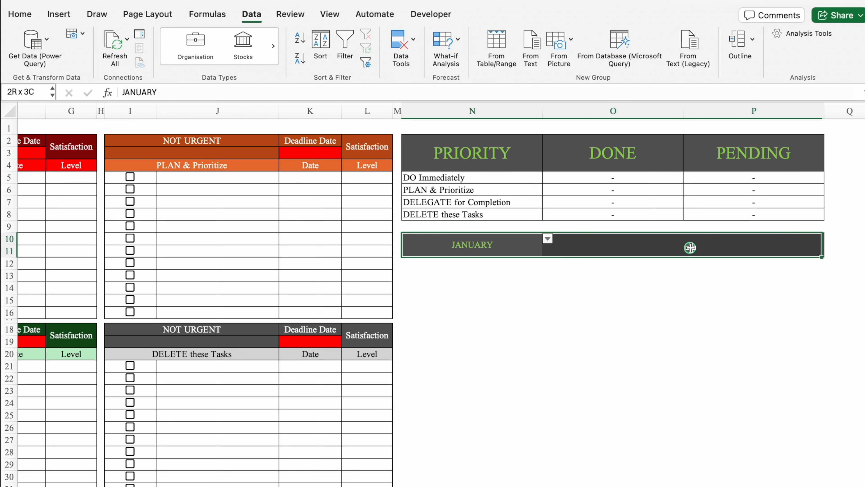
pyautogui.click(20, 14)
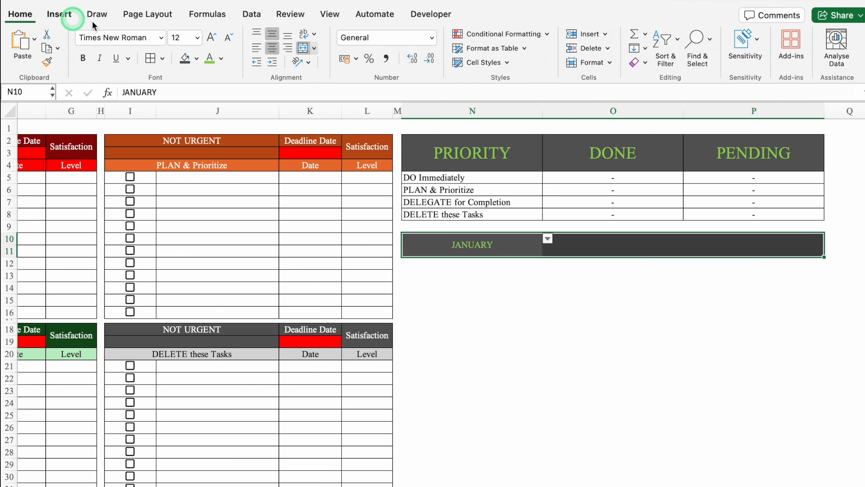
pyautogui.click(197, 38)
pyautogui.click(188, 198)
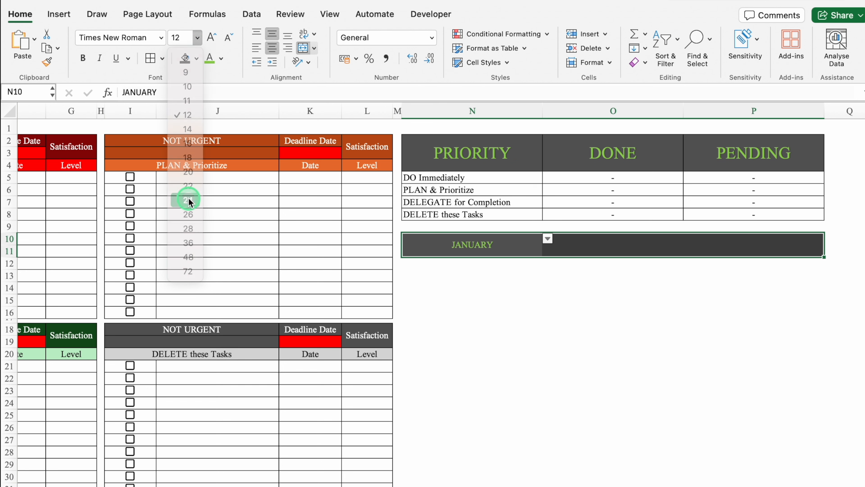
# Step: Add a list data validation to O10 with source =Settings!$K$3:$K$14 and choose the year 2024
pyautogui.click(591, 245)
pyautogui.click(258, 41)
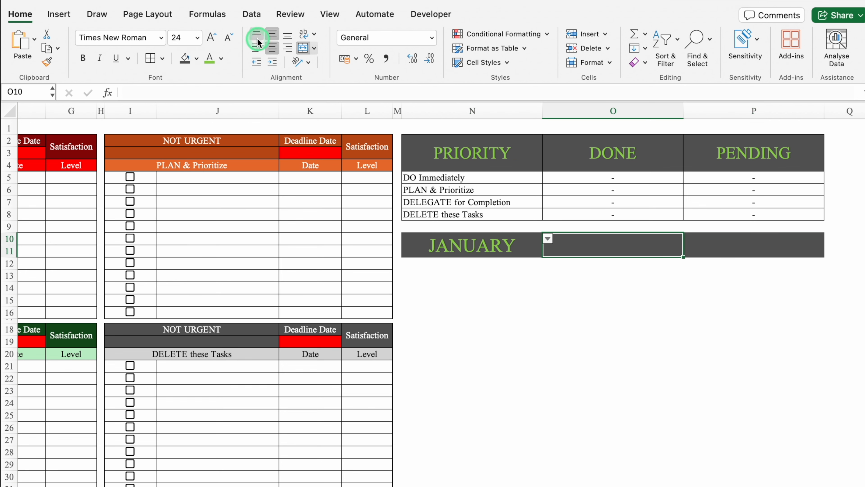
pyautogui.click(253, 19)
pyautogui.click(401, 46)
pyautogui.click(427, 87)
pyautogui.moveTo(436, 136); pyautogui.dragTo(359, 182)
pyautogui.click(389, 210)
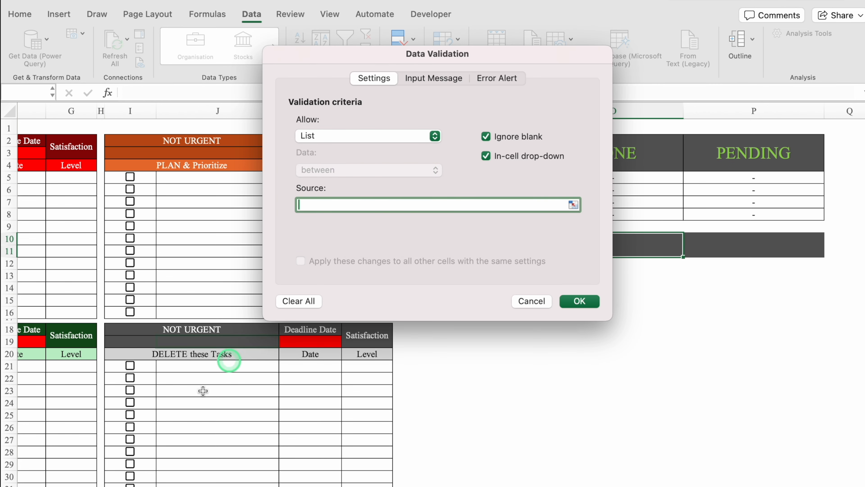
pyautogui.click(136, 486)
pyautogui.moveTo(575, 70); pyautogui.dragTo(415, 96)
pyautogui.moveTo(558, 164); pyautogui.dragTo(576, 319)
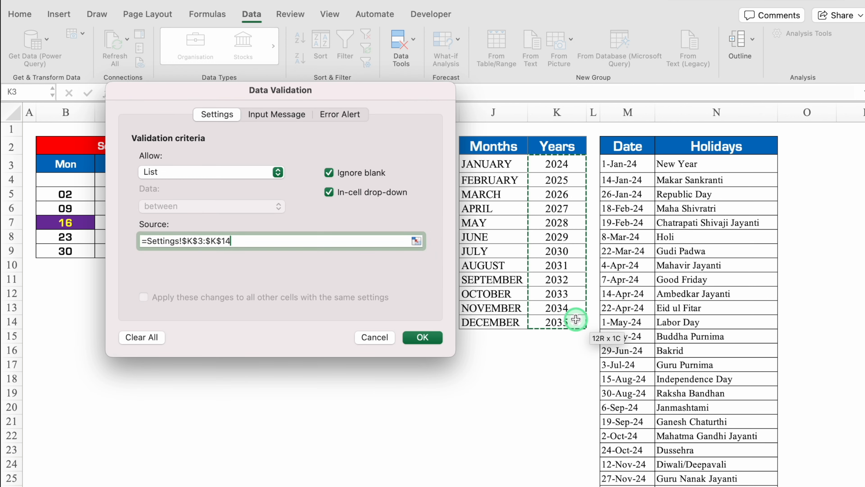
pyautogui.click(427, 336)
pyautogui.click(689, 239)
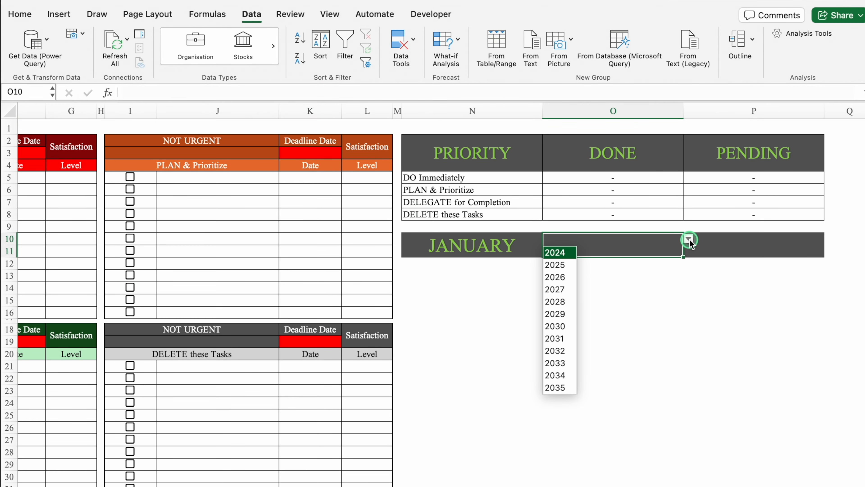
pyautogui.click(558, 254)
# Step: Link the calendar's month cell B2 on the Settings sheet to the month dropdown with ='Time Management'!N10
pyautogui.click(551, 304)
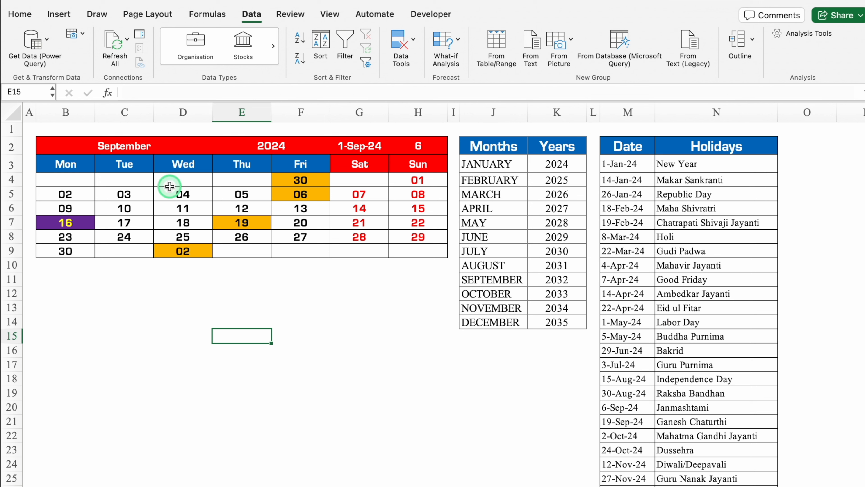
pyautogui.click(127, 364)
pyautogui.click(124, 145)
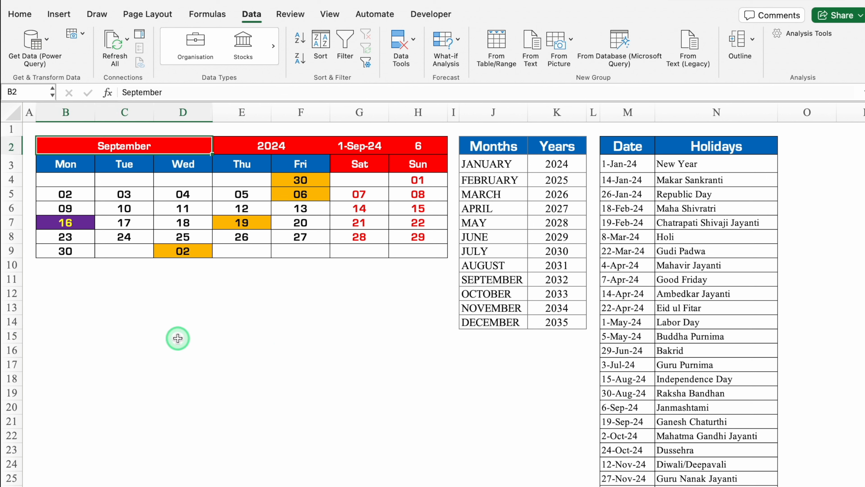
pyautogui.write('=')
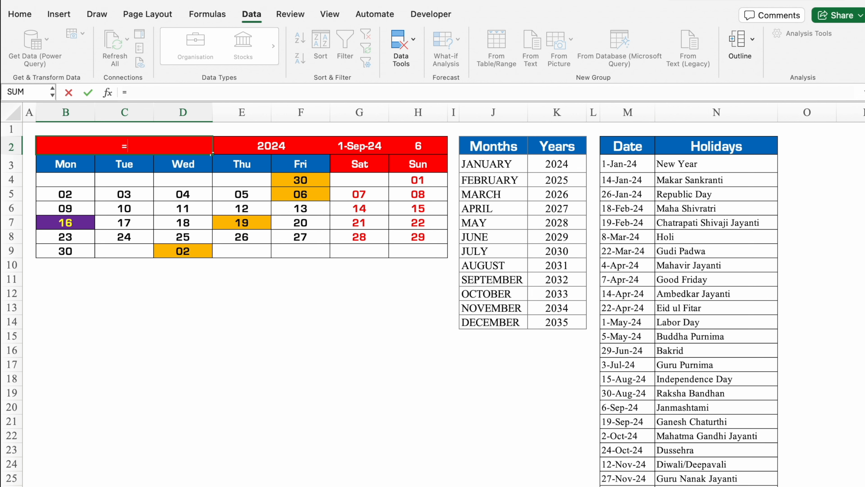
pyautogui.click(163, 486)
pyautogui.click(487, 248)
pyautogui.moveTo(488, 248); pyautogui.dragTo(491, 287)
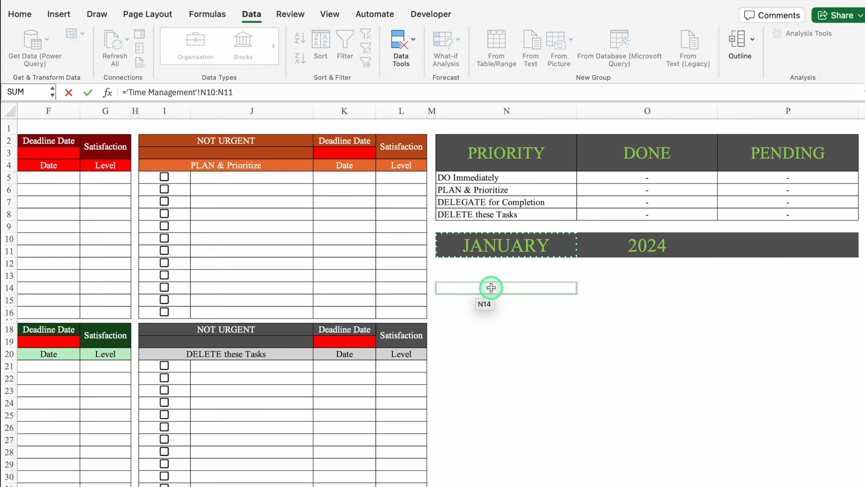
pyautogui.press('Return')
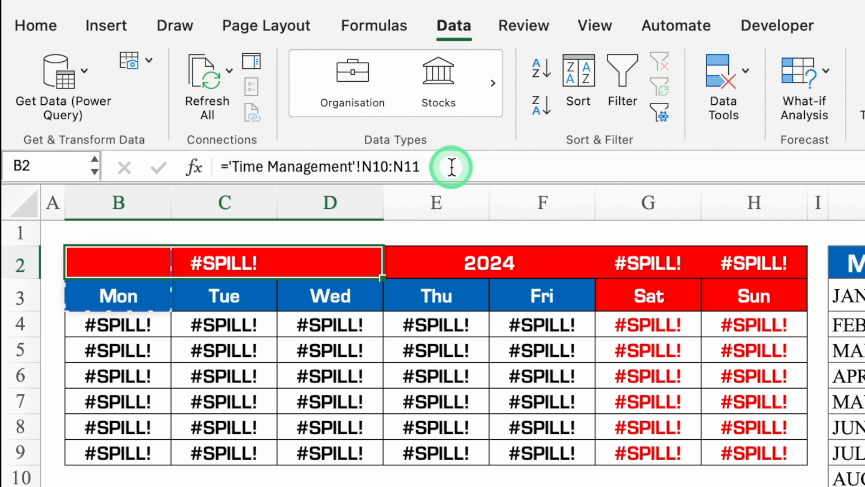
pyautogui.click(439, 166)
pyautogui.moveTo(462, 249); pyautogui.dragTo(465, 252)
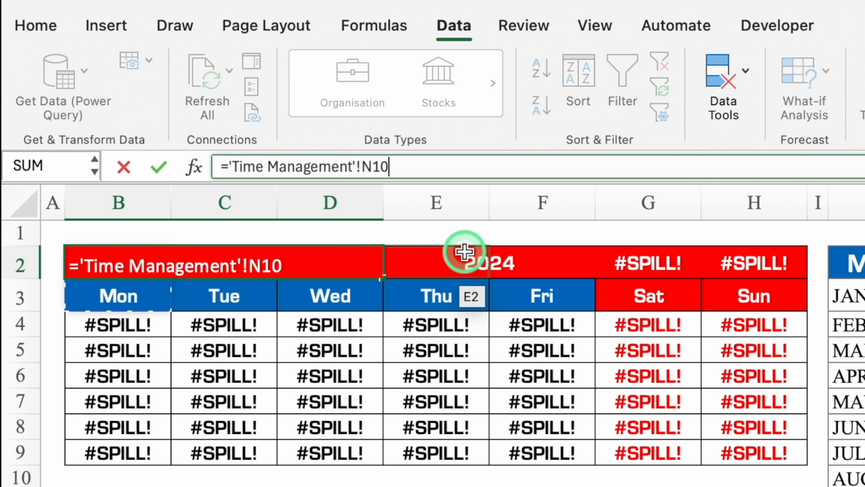
pyautogui.press('Return')
# Step: Link the calendar's year cell E2 on the Settings sheet to the year dropdown, referencing only O10 of the Time Management sheet
pyautogui.click(495, 260)
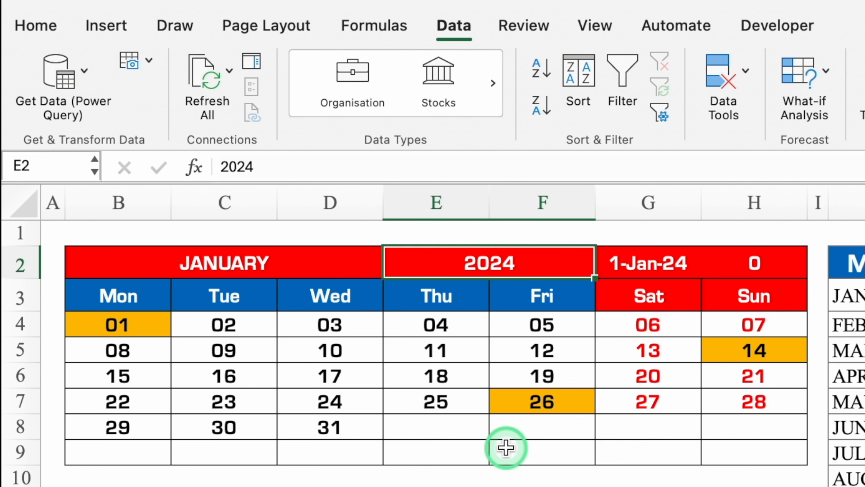
pyautogui.write('=')
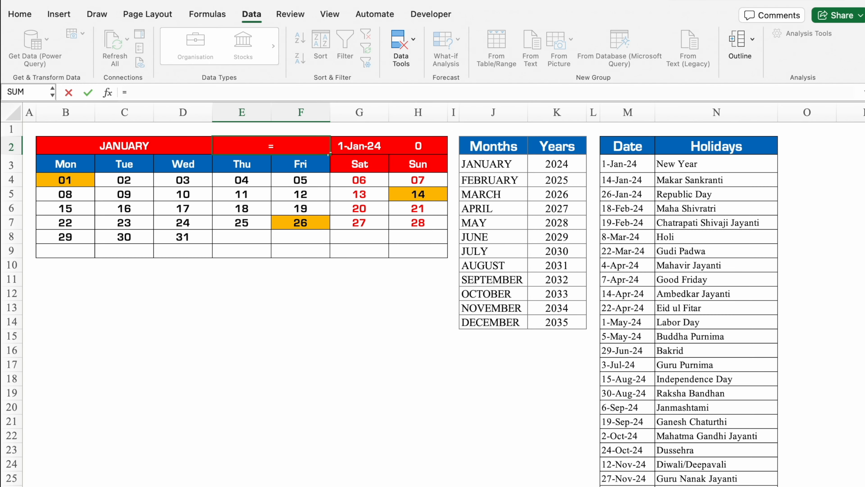
pyautogui.hotkey('ctrl', 'pageup')
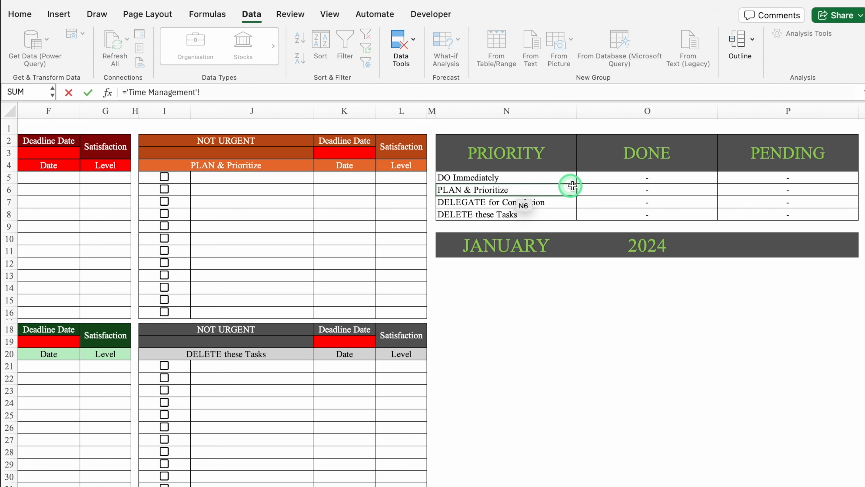
pyautogui.click(650, 242)
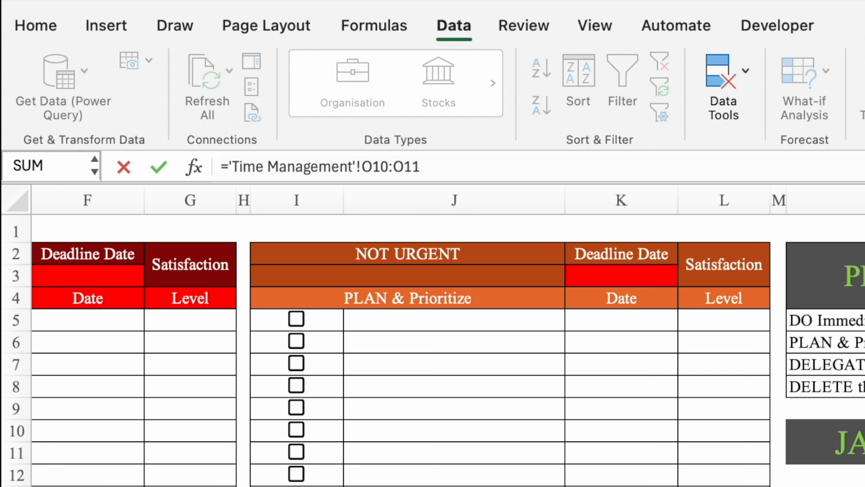
pyautogui.click(463, 166)
pyautogui.press('BackSpace')
pyautogui.press('BackSpace')
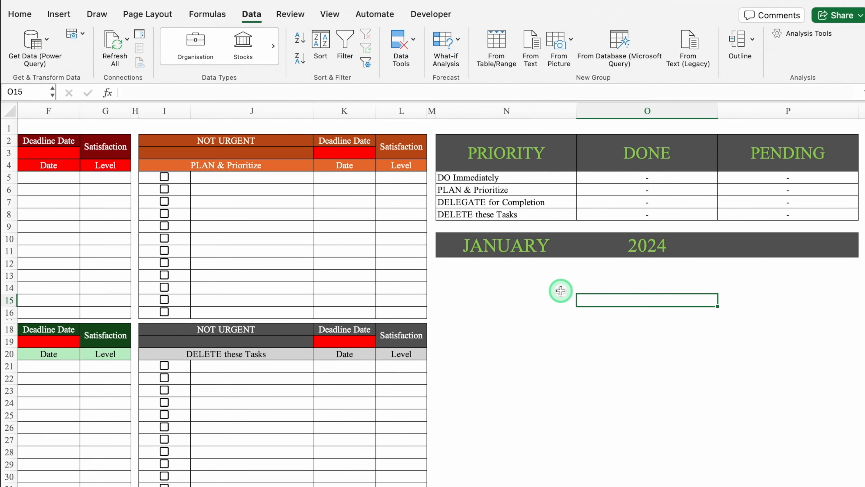
# Step: Choose FEBRUARY in N10 of the Time Management sheet and check the calendar on the Settings sheet
pyautogui.click(536, 239)
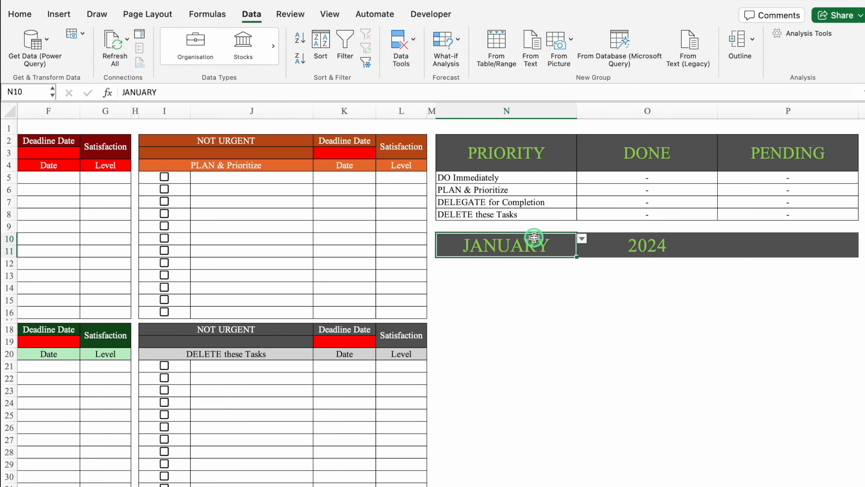
pyautogui.click(583, 239)
pyautogui.click(483, 265)
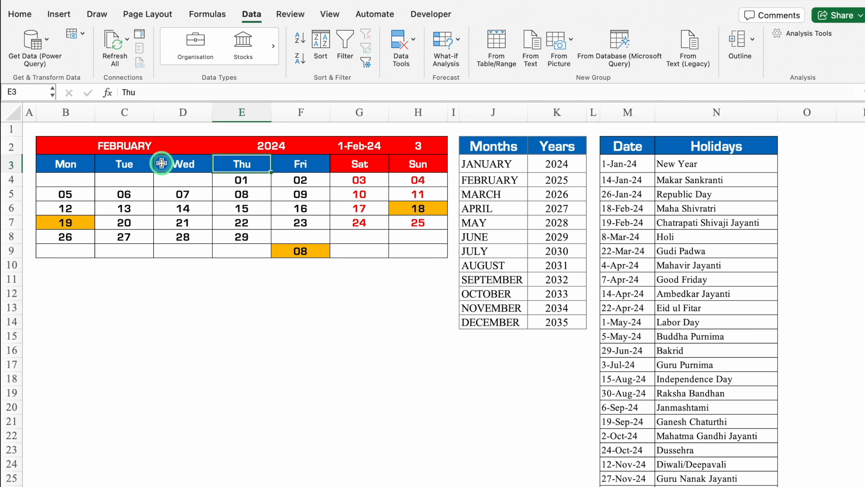
pyautogui.click(299, 322)
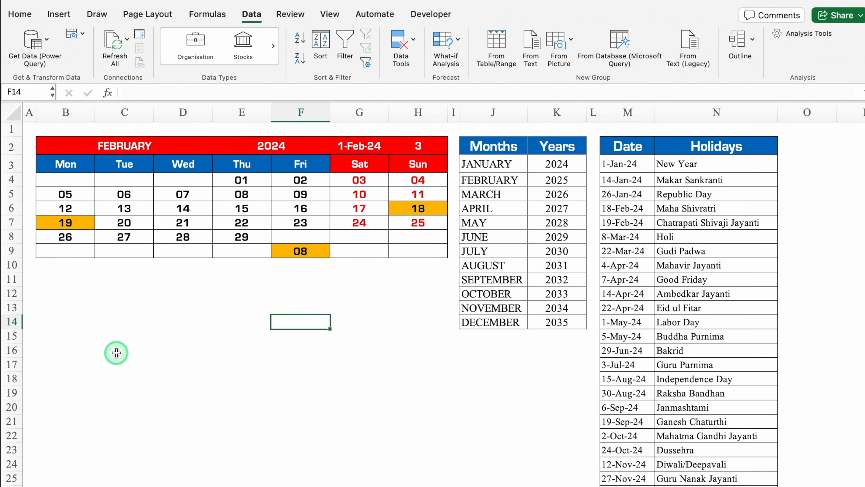
# Step: Copy the calendar grid B3:H9 from the Settings sheet and paste it as a linked picture at N13 of the Time Management sheet
pyautogui.click(63, 165)
pyautogui.moveTo(63, 165); pyautogui.dragTo(431, 254)
pyautogui.press('super+c')
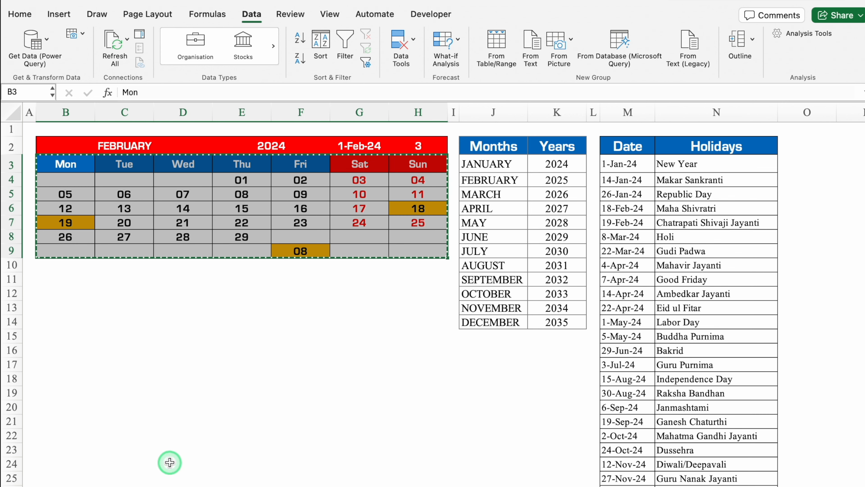
pyautogui.hotkey('ctrl', 'pageup')
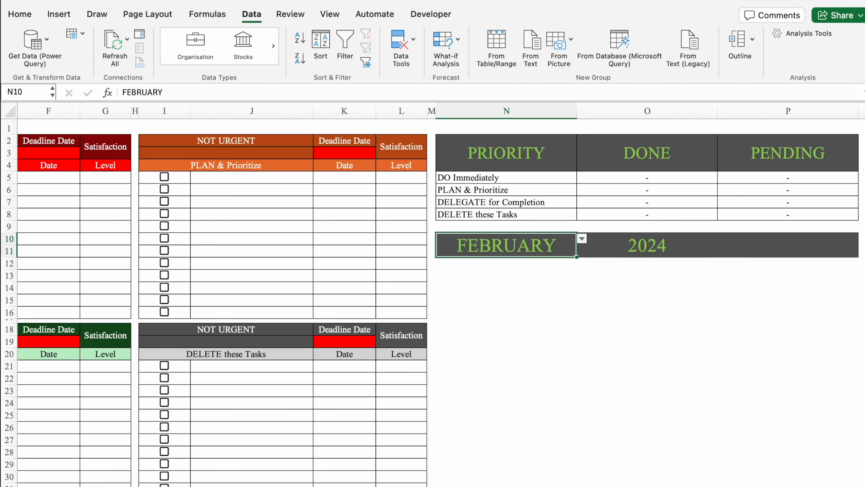
pyautogui.click(462, 271)
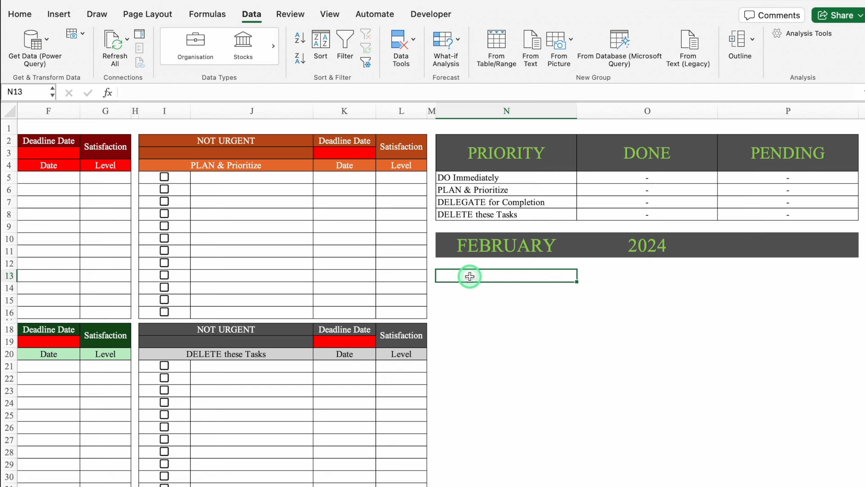
pyautogui.rightClick(470, 277)
pyautogui.click(534, 239)
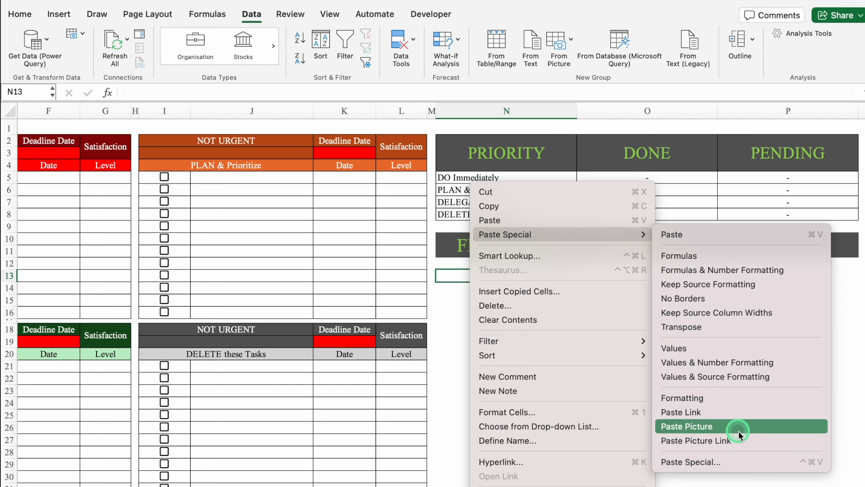
pyautogui.click(748, 443)
# Step: Move and resize the calendar picture to sit directly below the month and year band, spanning columns N to P
pyautogui.moveTo(703, 359); pyautogui.dragTo(734, 375)
pyautogui.moveTo(768, 375); pyautogui.dragTo(771, 378)
pyautogui.moveTo(736, 375); pyautogui.dragTo(736, 369)
pyautogui.moveTo(783, 317); pyautogui.dragTo(773, 316)
pyautogui.click(745, 402)
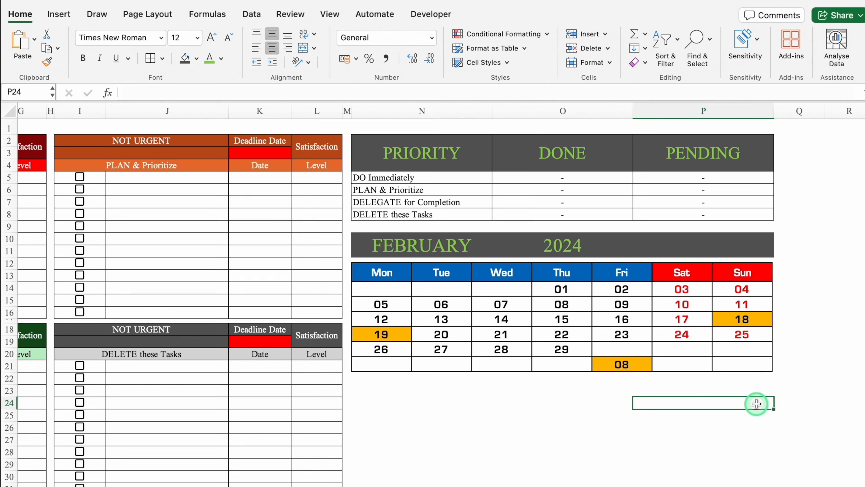
# Step: Choose SEPTEMBER in the month dropdown N10 and return to the start of the task matrix
pyautogui.click(418, 242)
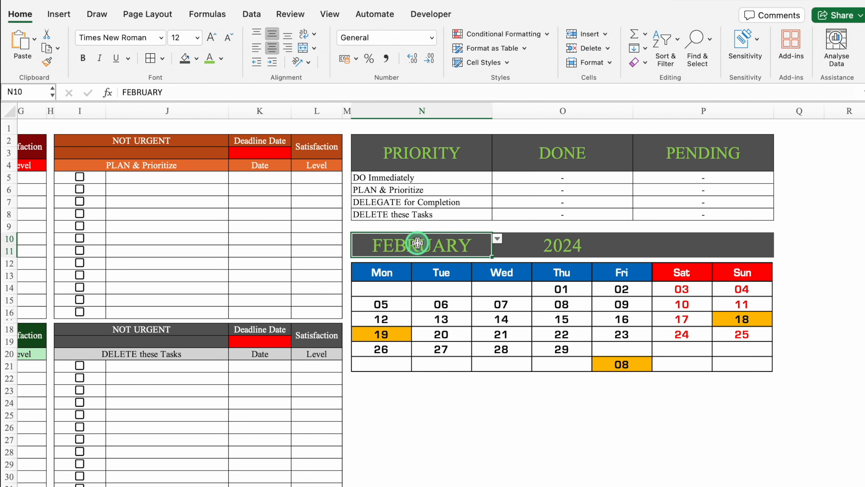
pyautogui.click(498, 239)
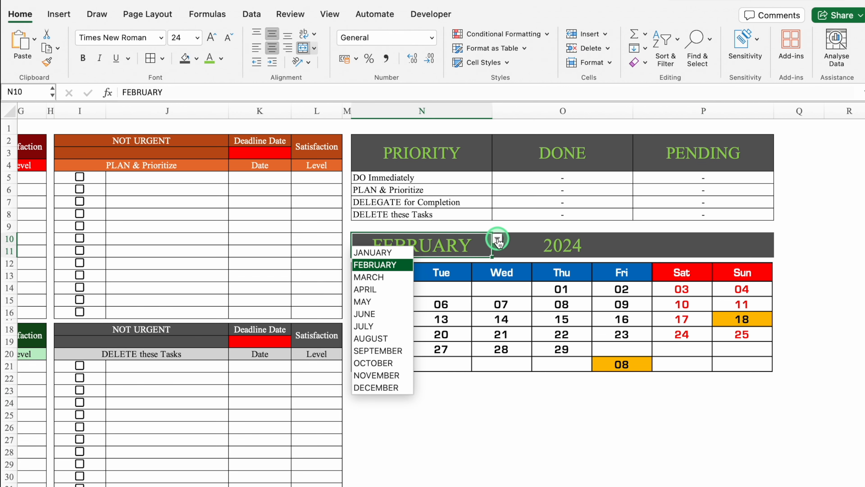
pyautogui.click(389, 351)
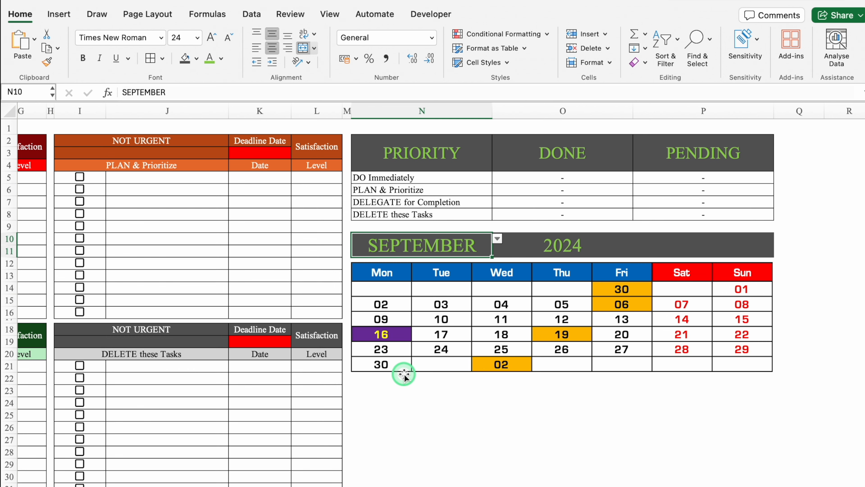
pyautogui.click(411, 414)
pyautogui.moveTo(417, 485); pyautogui.dragTo(141, 486)
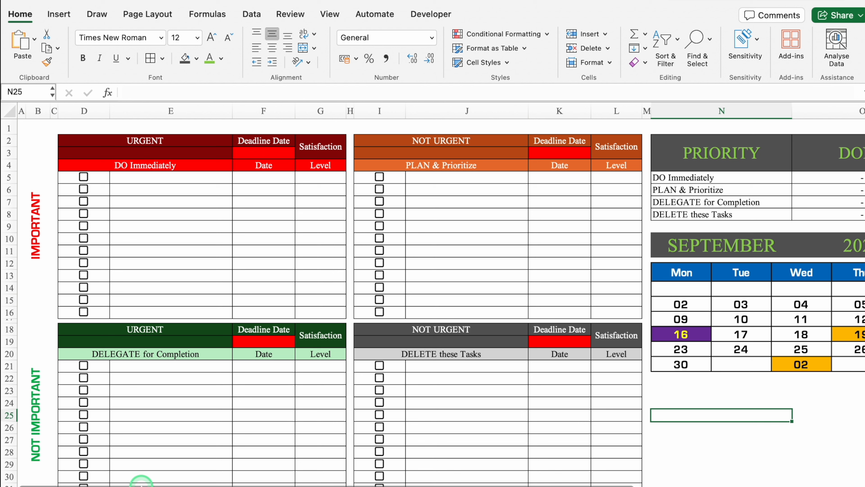